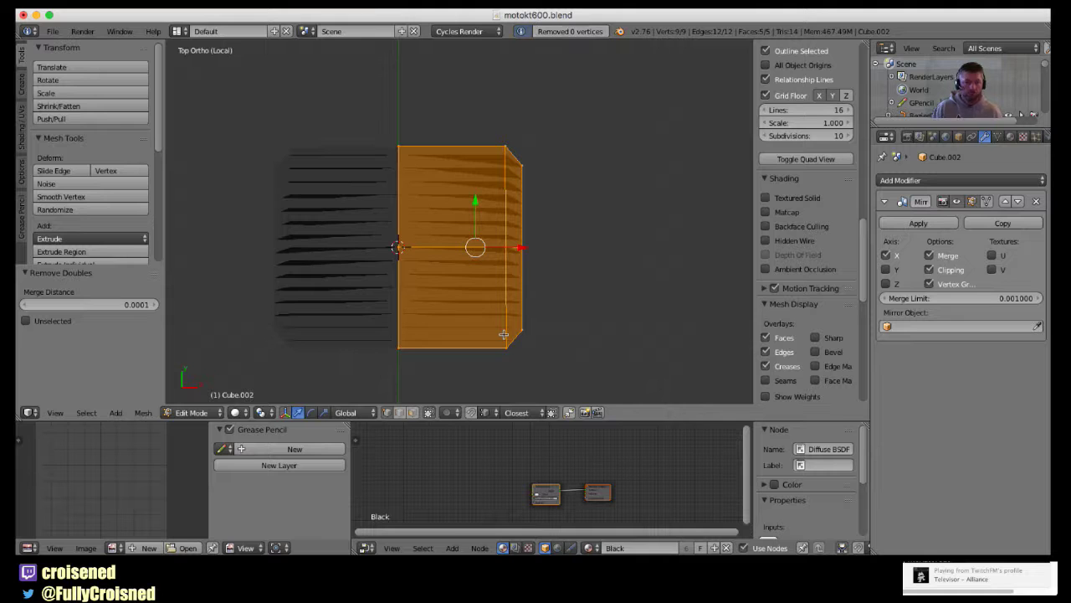
Check the chamfered Cube.002 plate against the side reference photo, then return to Object Mode.
middle_click_drag(504, 327, 350, 236)
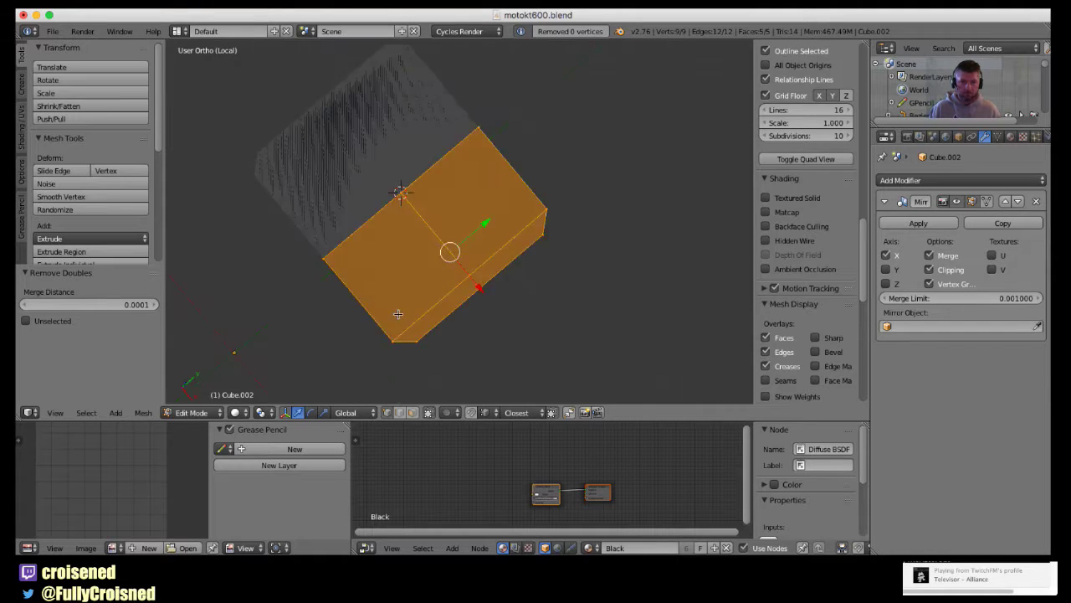
key("KP_3")
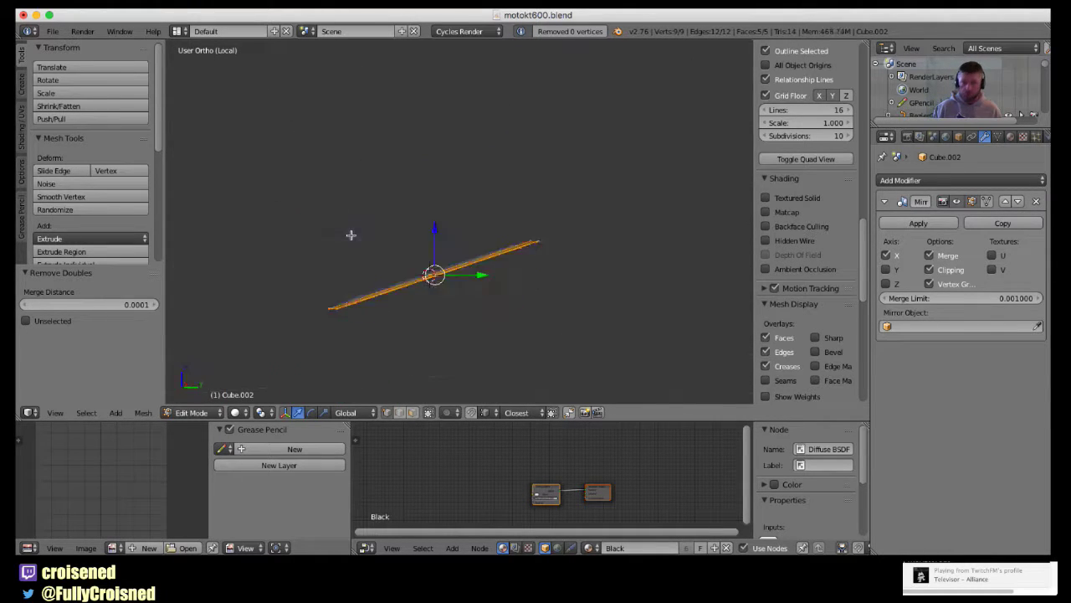
middle_click_drag(398, 274, 434, 291, "shift")
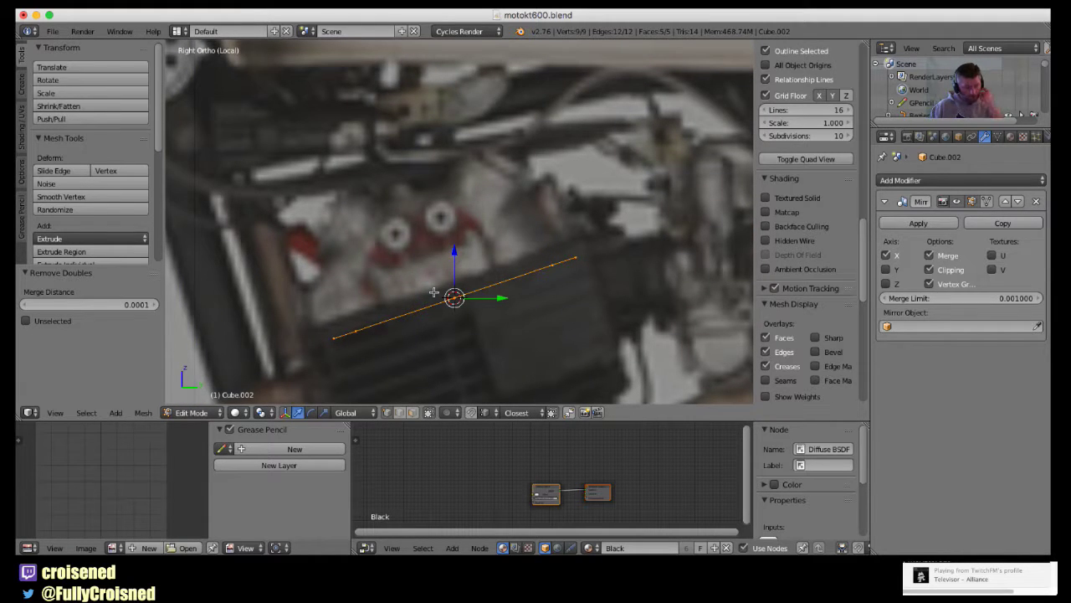
middle_click_drag(431, 304, 553, 370, "shift")
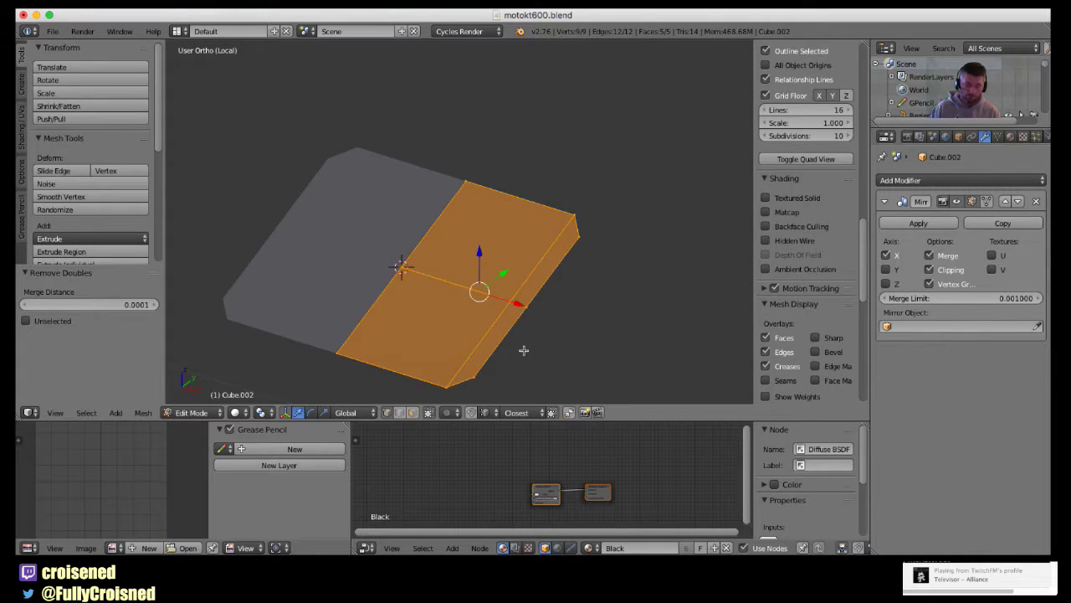
key("Tab")
scroll(523, 343, "down", 3)
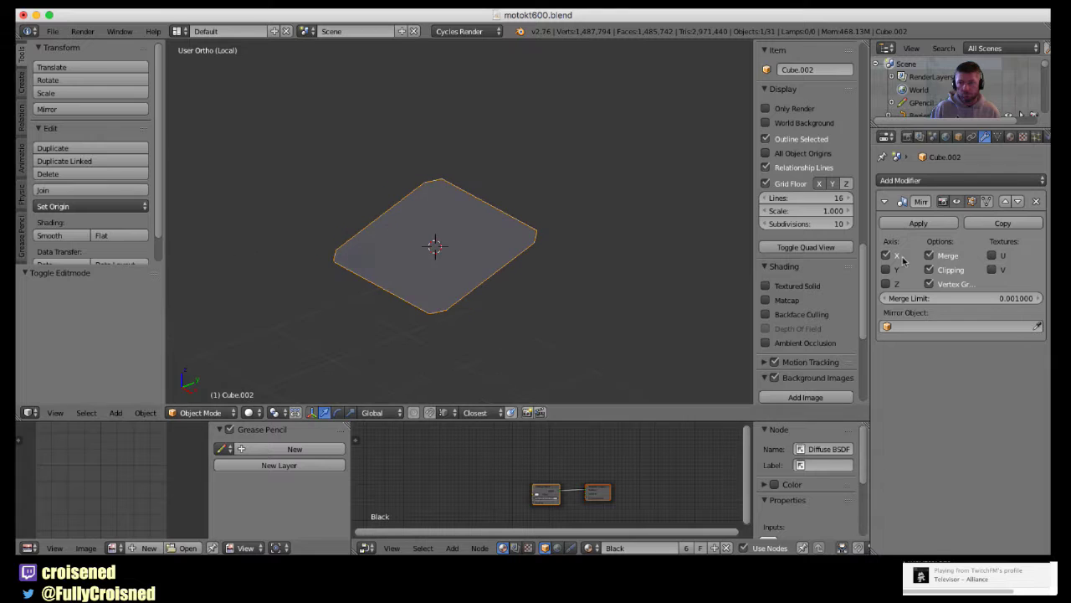
Remove the Mirror modifier from Cube.002 and inspect the plate's mesh.
left_click(1037, 201)
key("Tab")
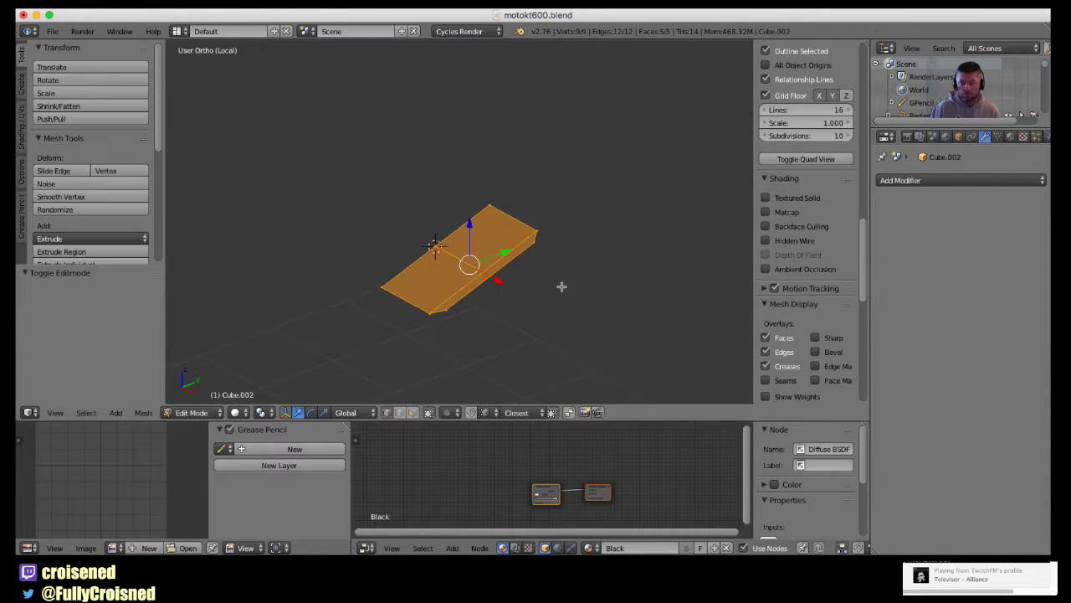
middle_click_drag(562, 287, 655, 307)
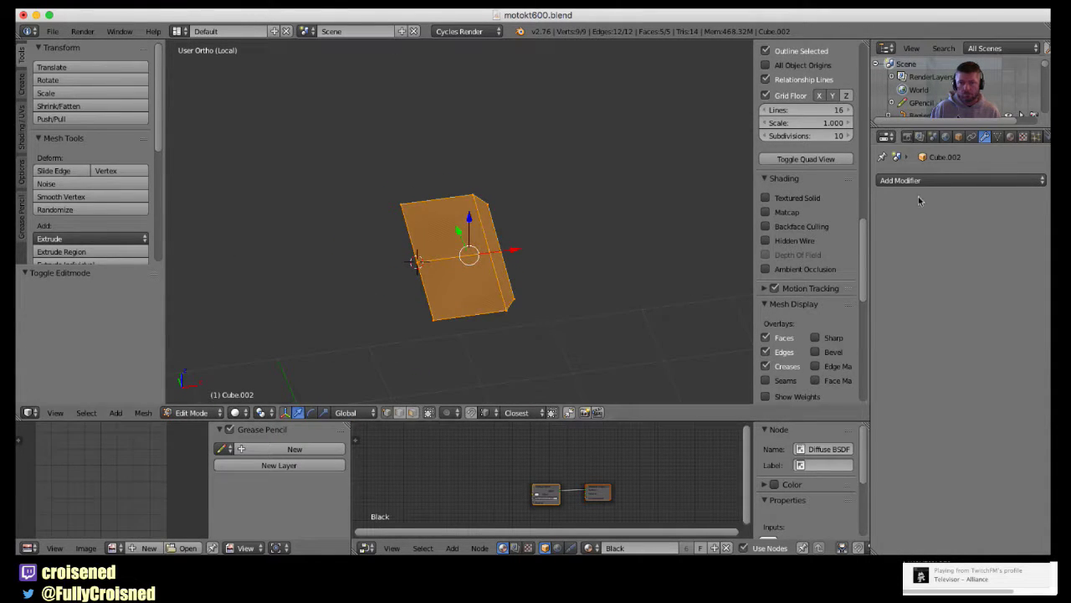
scroll(590, 308, "up", 2)
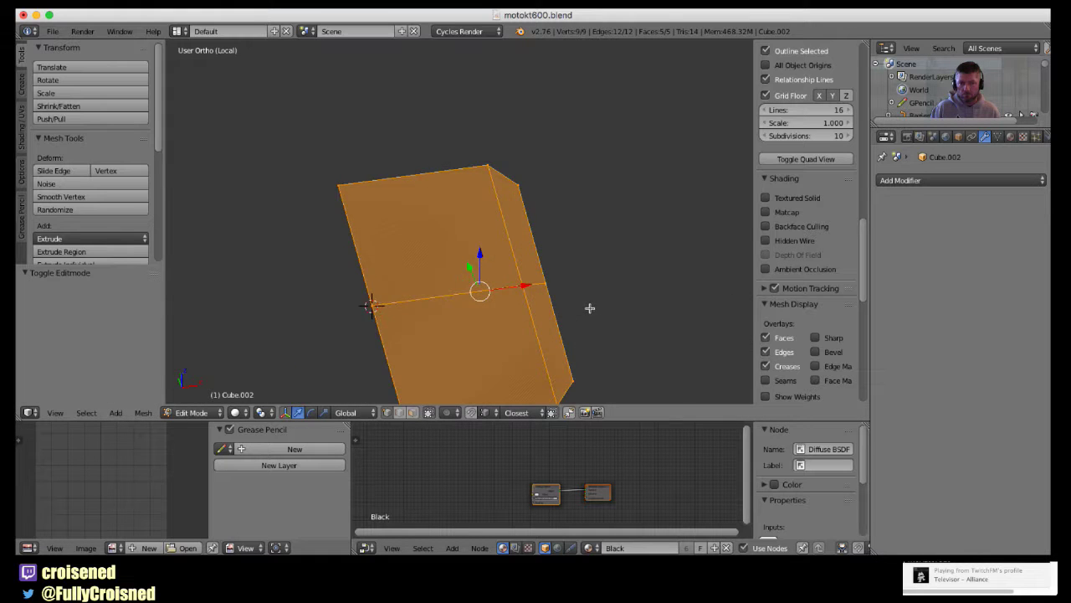
scroll(590, 308, "up", 3)
scroll(590, 308, "down", 2)
scroll(590, 308, "down", 4)
key("Tab")
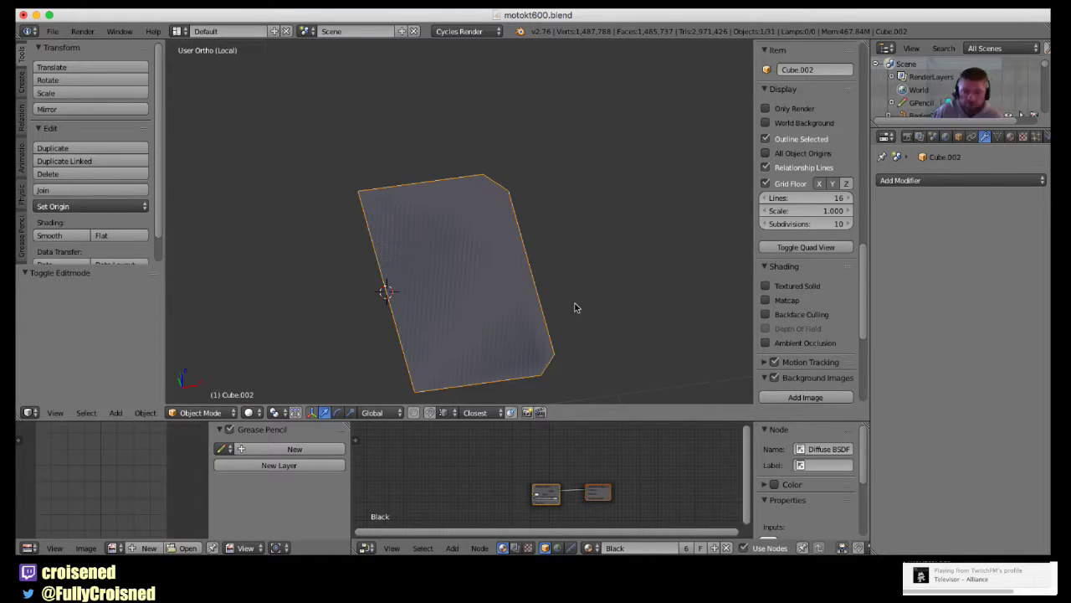
Re-enter Edit Mode on the slab with everything selected in face select mode.
middle_click_drag(574, 306, 611, 301)
middle_click_drag(427, 283, 442, 285)
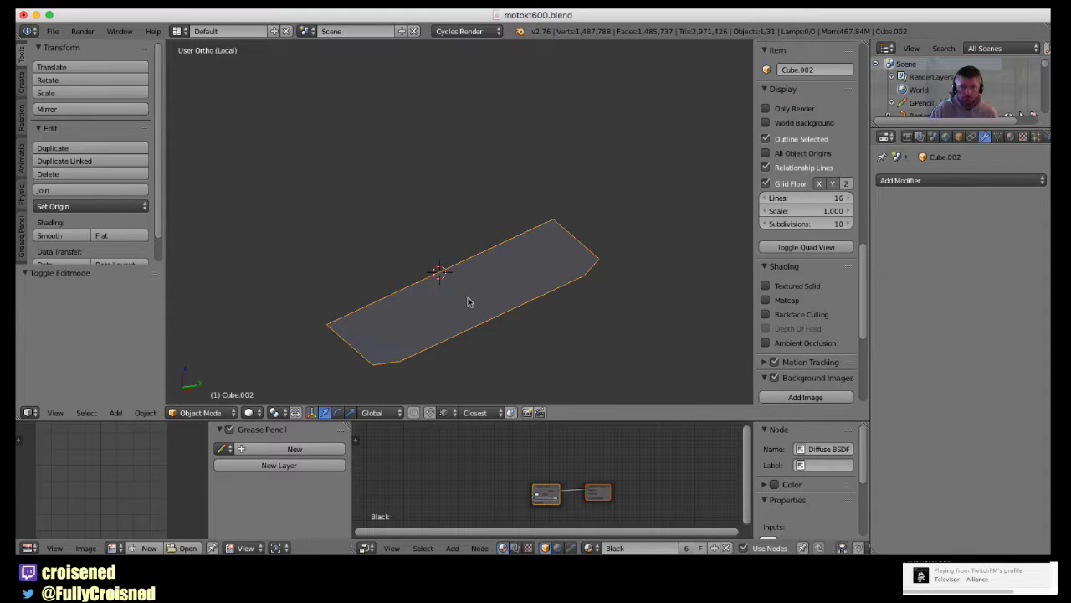
key("Tab")
scroll(492, 334, "up", 1)
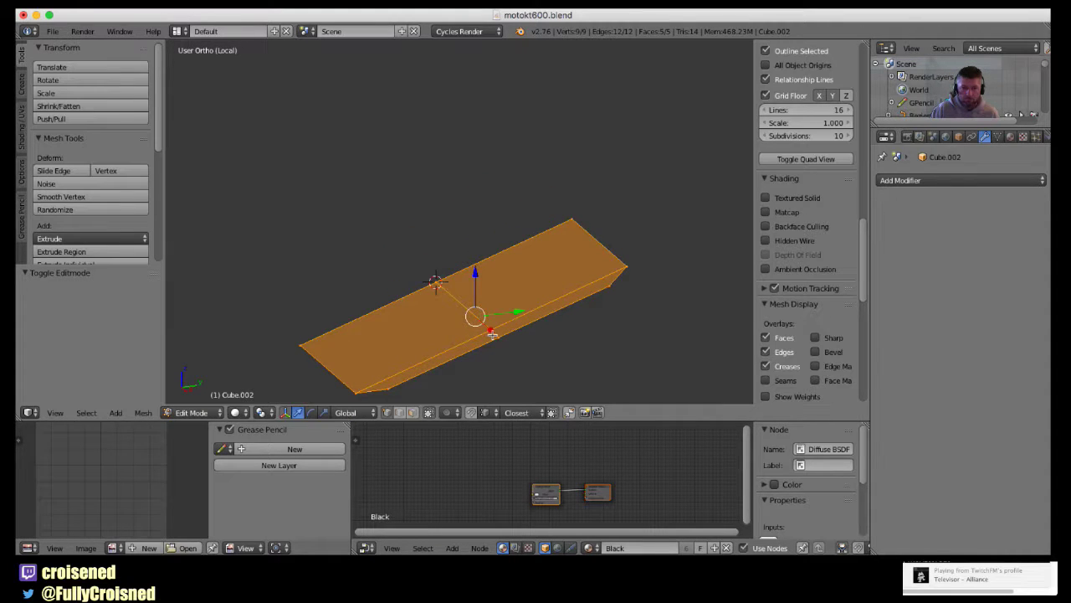
key("a")
key("a")
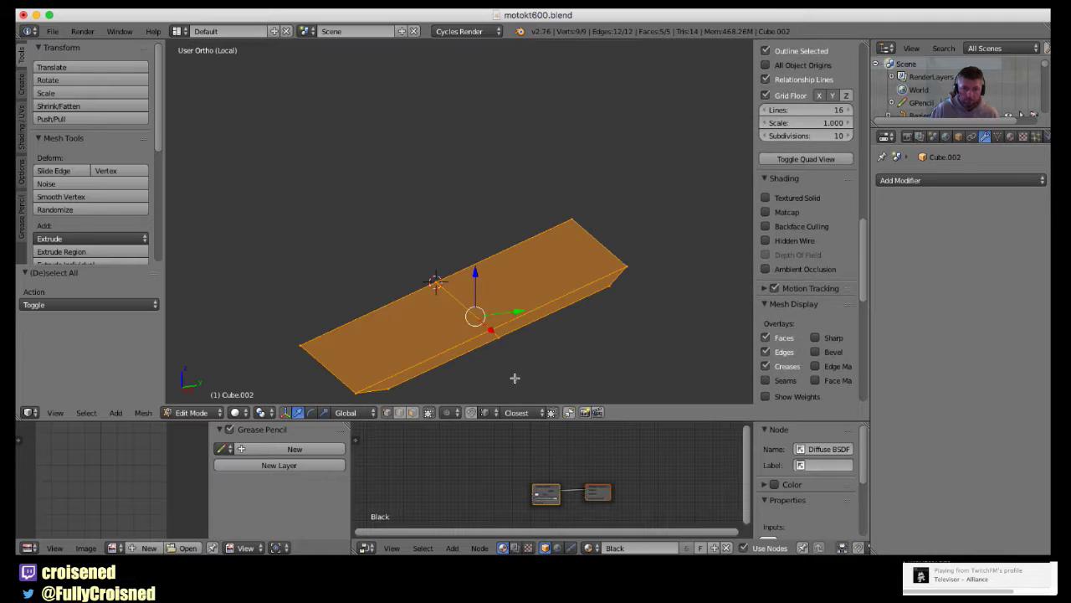
left_click(412, 412)
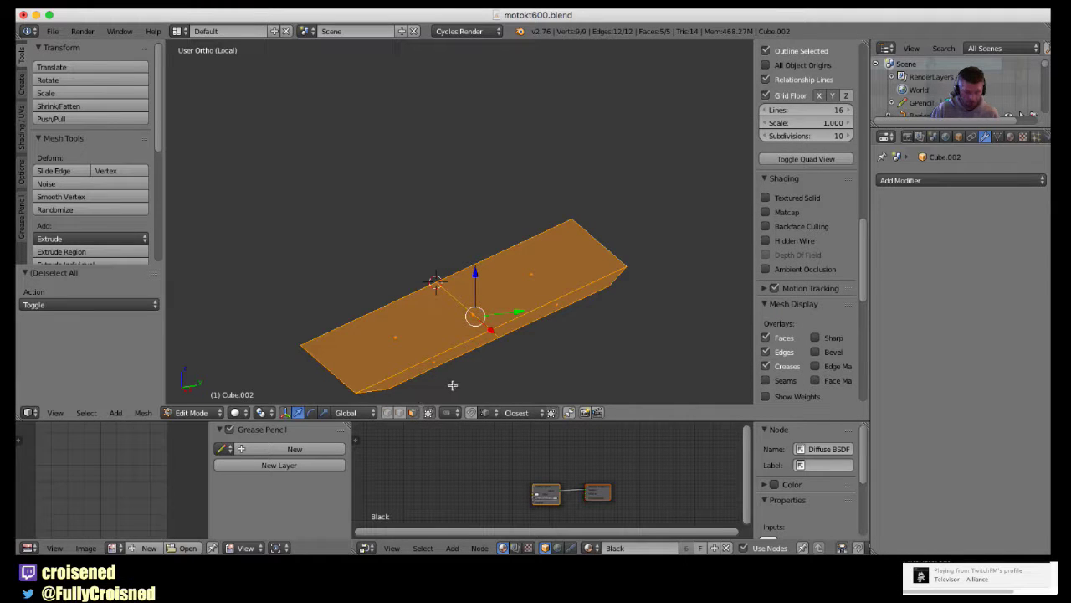
Delete all faces, undo it, then delete the faces around one selected vertex.
key("x")
left_click(428, 408)
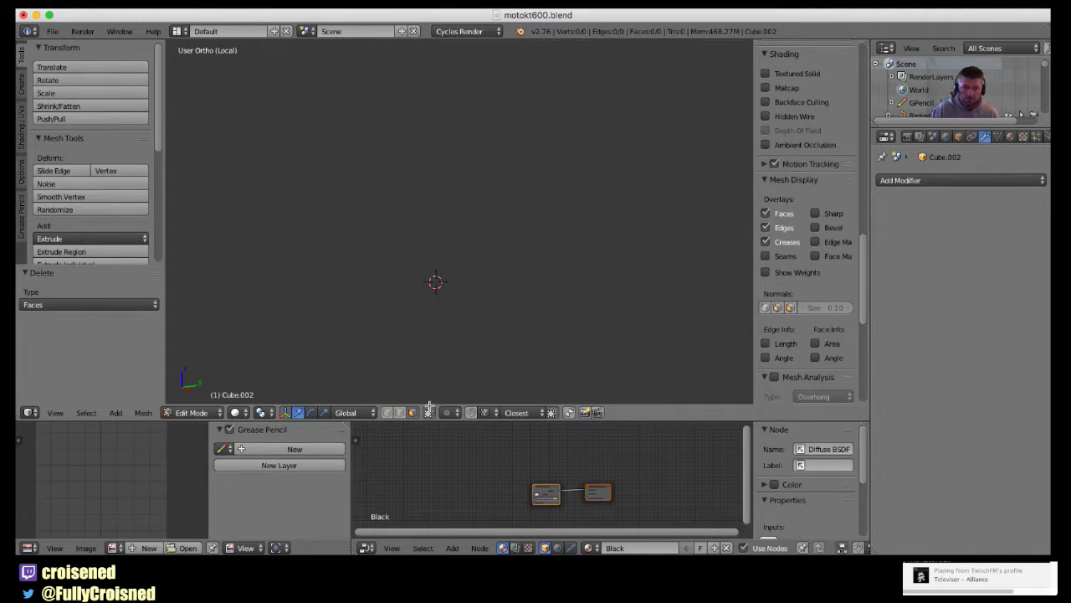
key("ctrl+z")
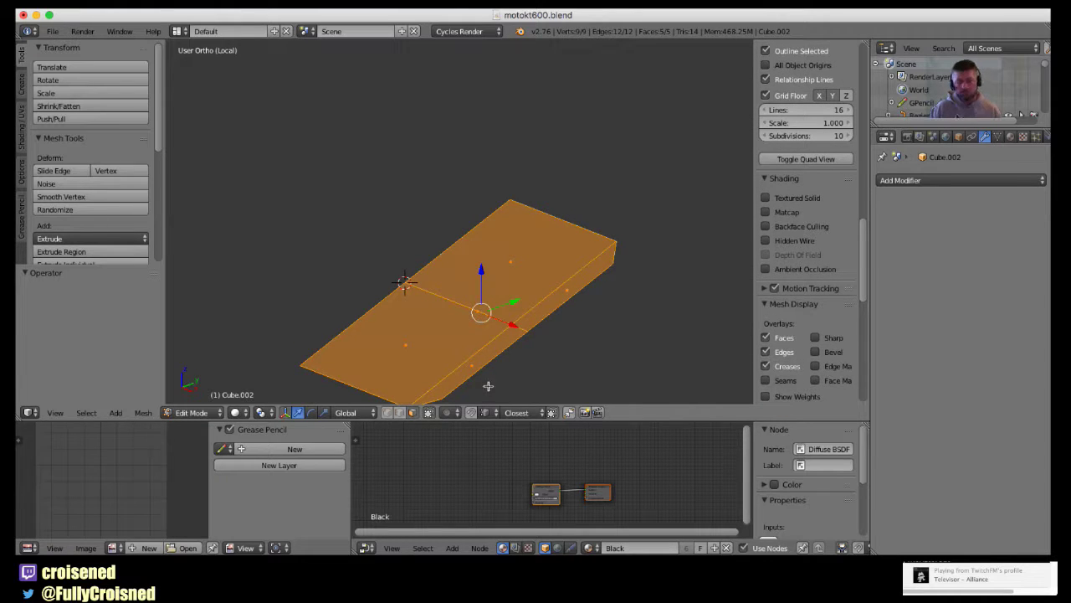
middle_click_drag(489, 379, 508, 361)
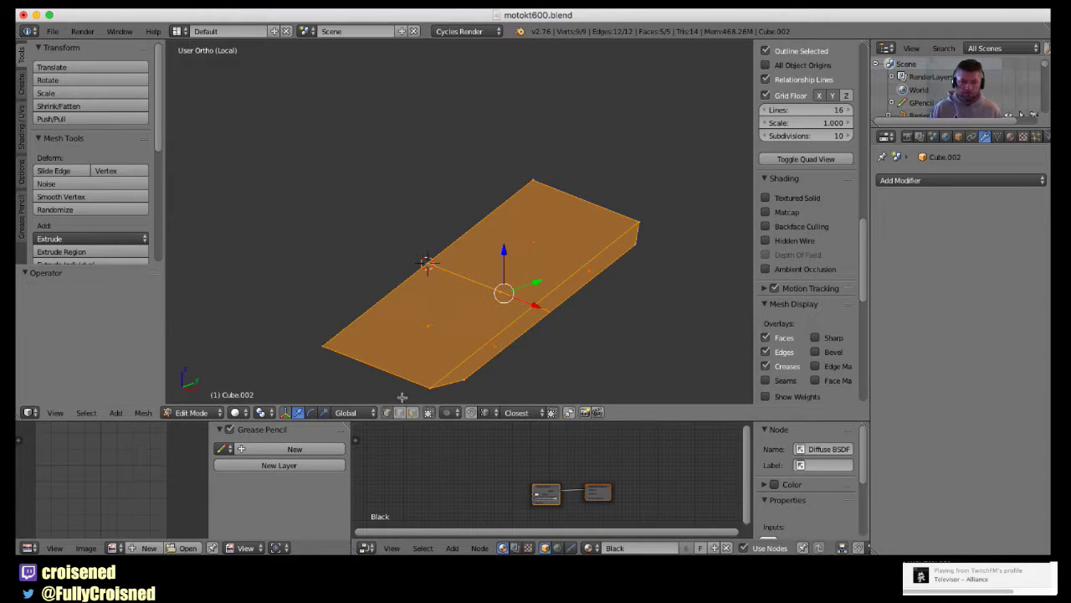
right_click(524, 308)
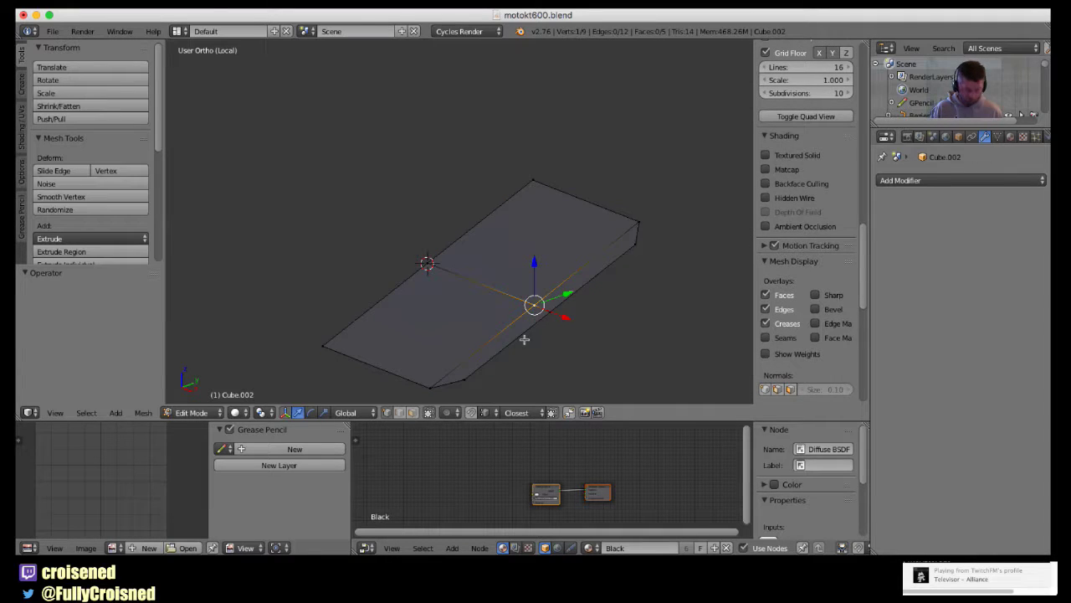
key("x")
left_click(504, 334)
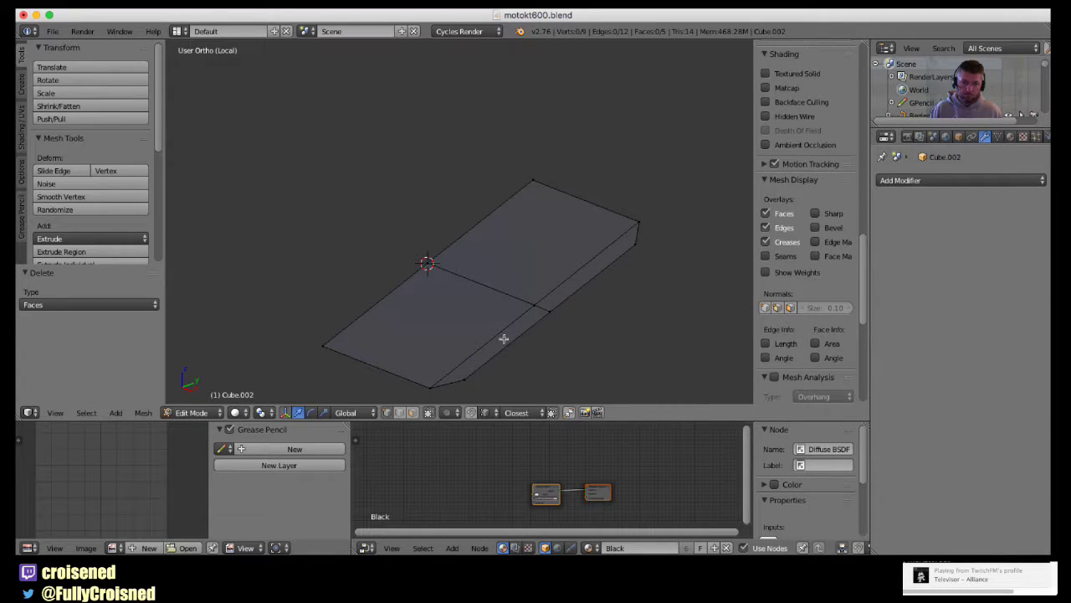
Delete a single corner vertex of the slab.
key("x")
key("Escape")
right_click(543, 309)
key("x")
left_click(500, 280)
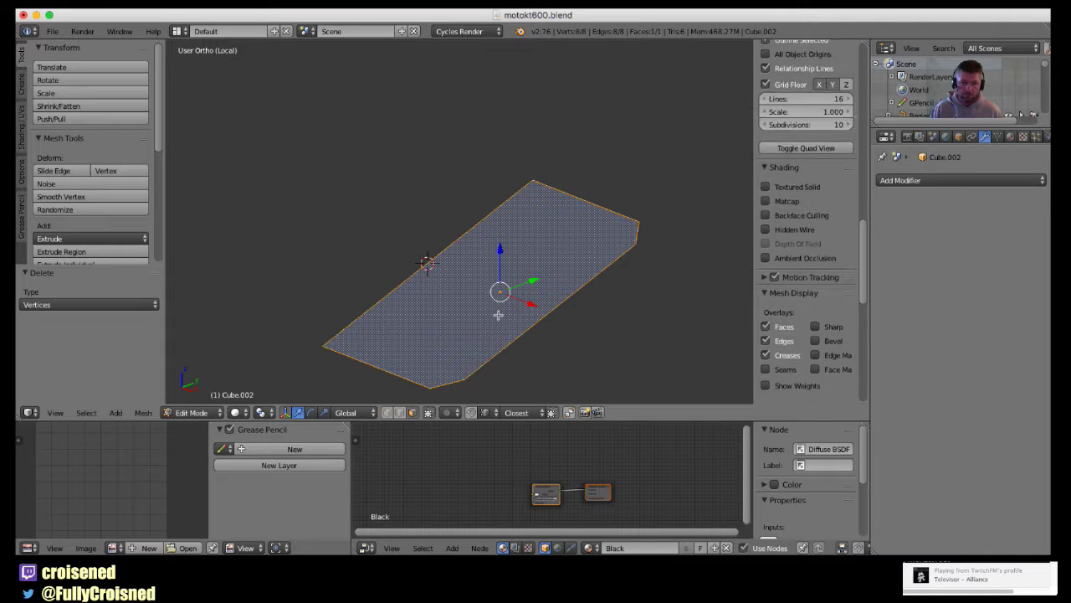
Delete the remaining face and undo it, then select one vertex in Top view.
key("a")
key("x")
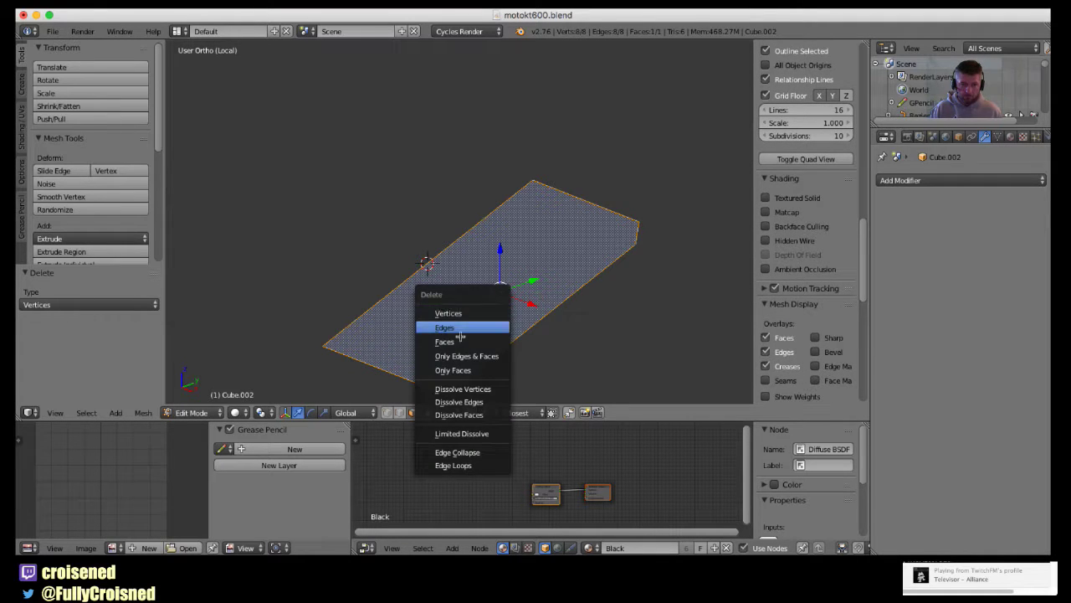
left_click(462, 342)
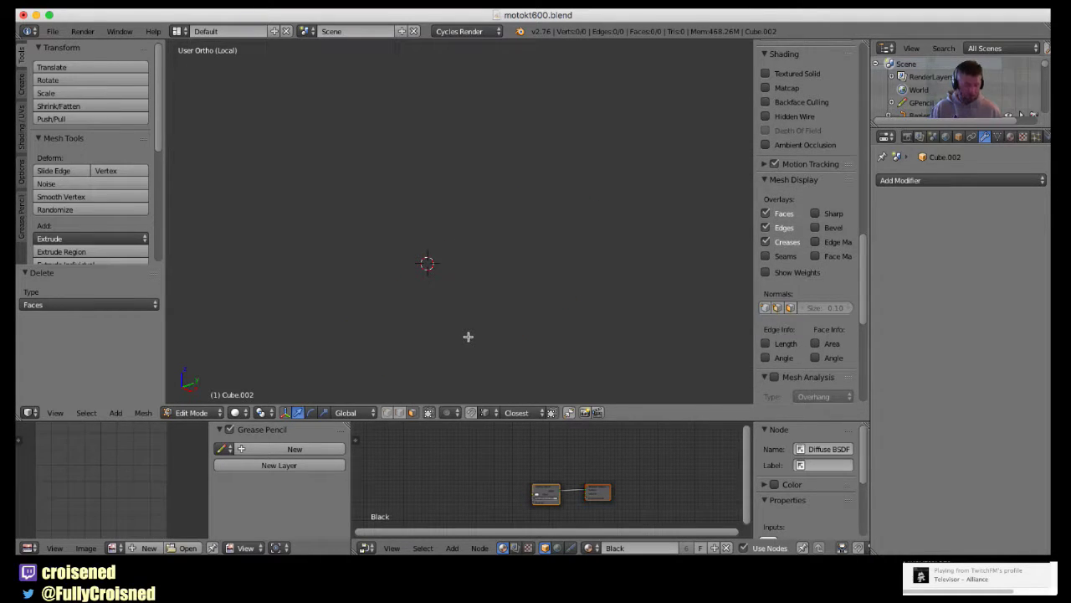
key("ctrl+z")
key("a")
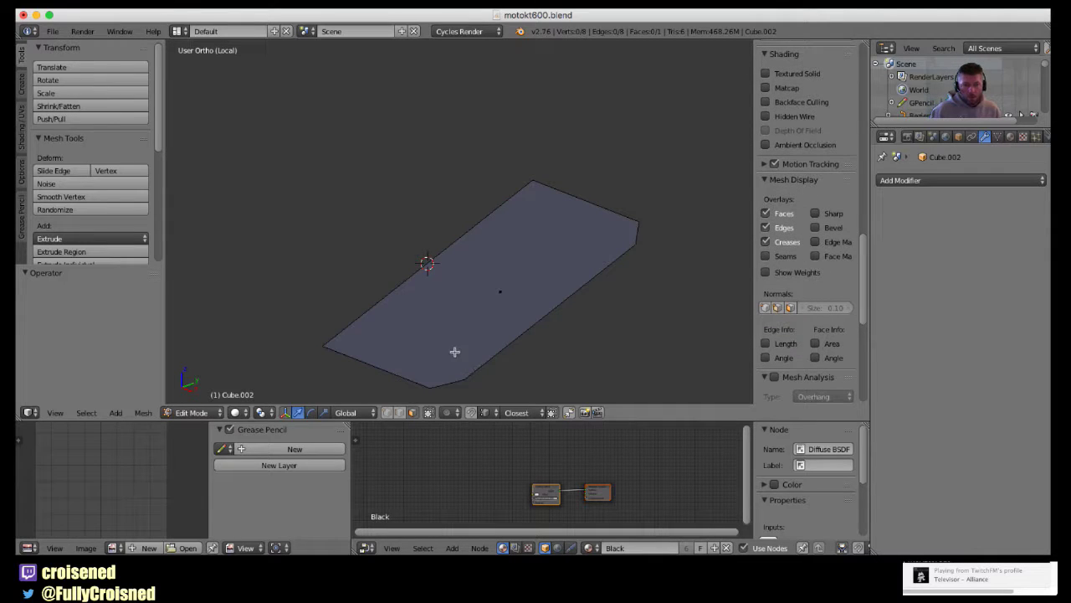
scroll(436, 362, "down", 1)
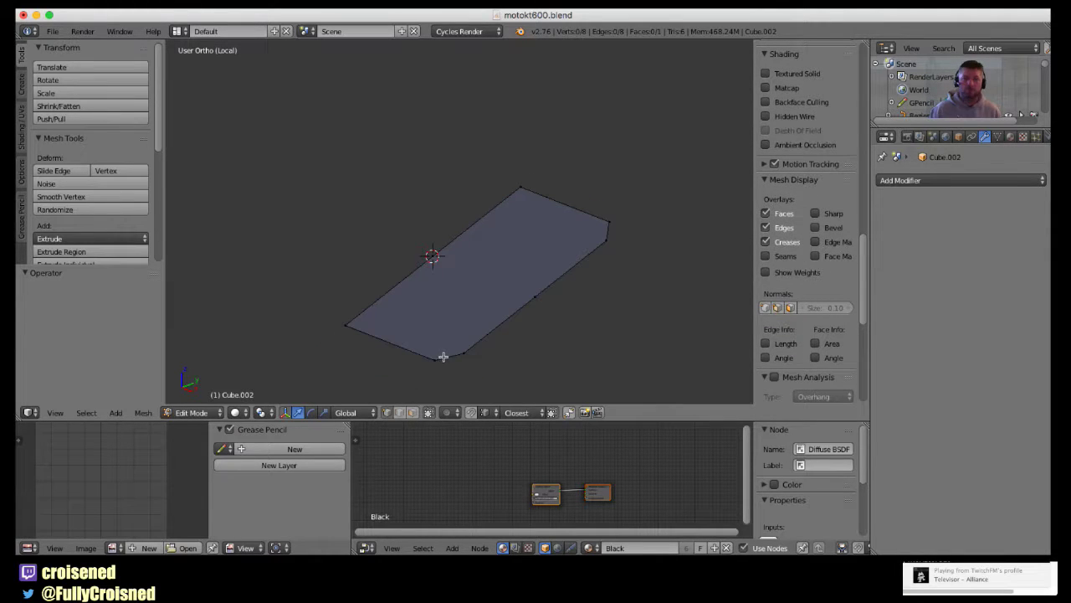
right_click(530, 309)
key("KP_7")
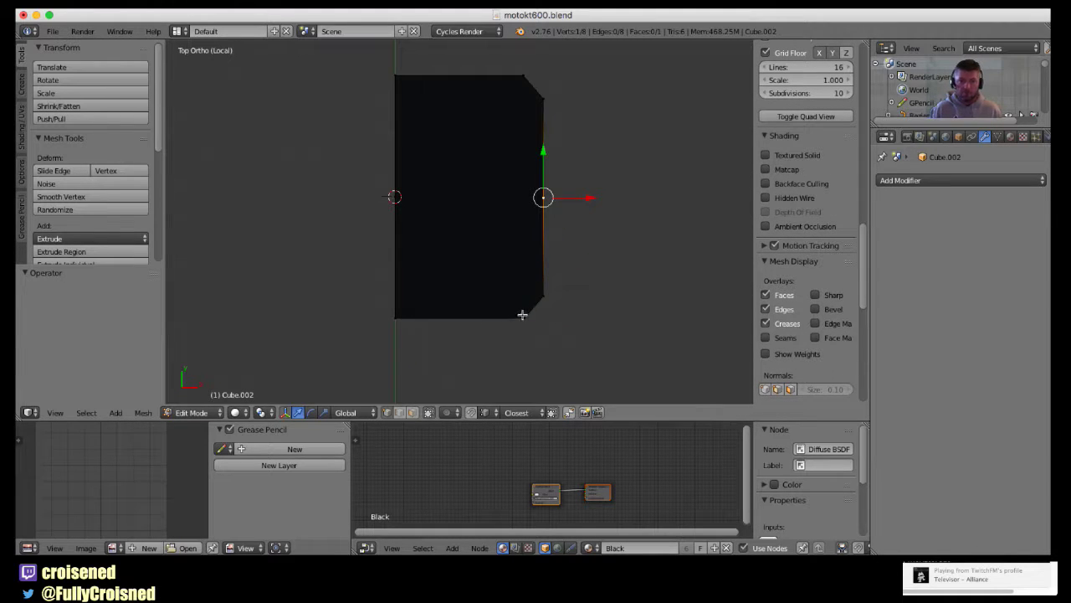
Return to Object Mode and delete the Cube.002 plate object.
middle_click_drag(522, 315, 523, 341, "shift")
key("KP_3")
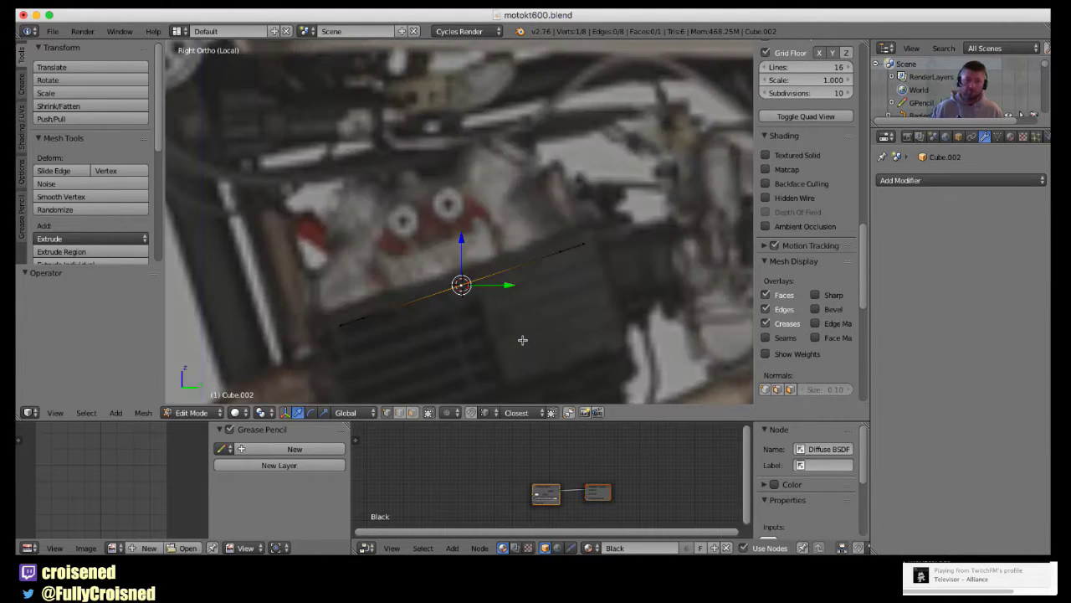
key("a")
key("Tab")
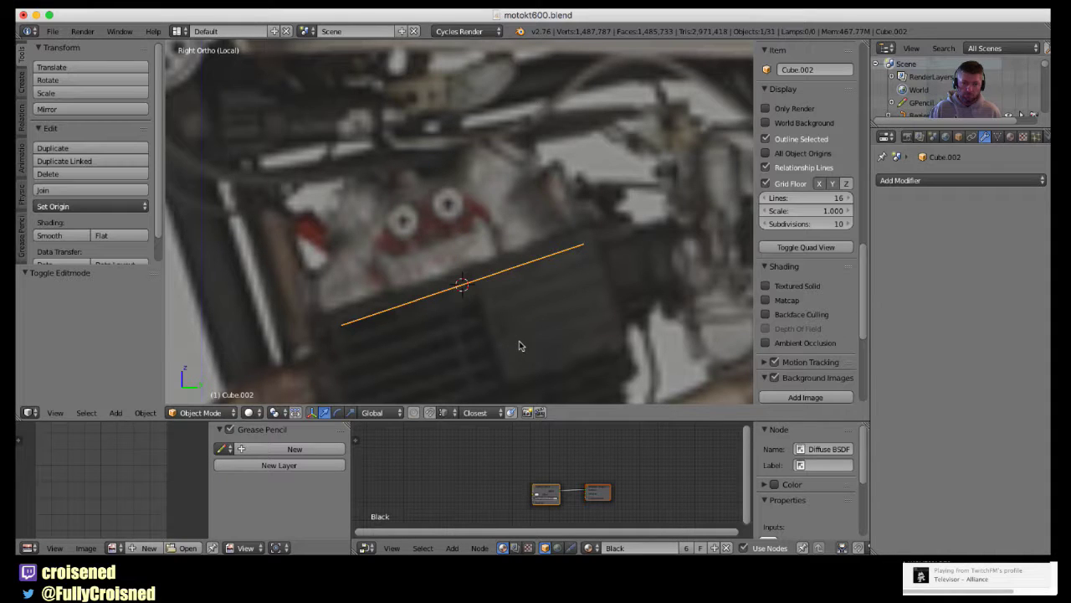
key("x")
left_click(450, 323)
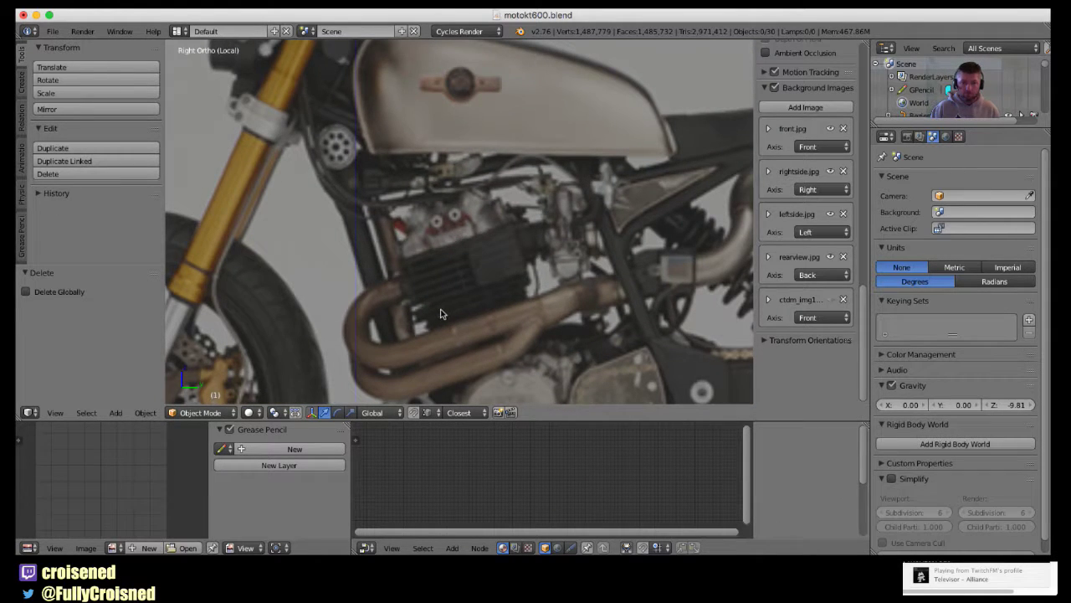
Center the wheel in the Front reference view and open the Add menu.
middle_click_drag(449, 309, 453, 197, "shift")
key("KP_1")
scroll(453, 198, "down", 3)
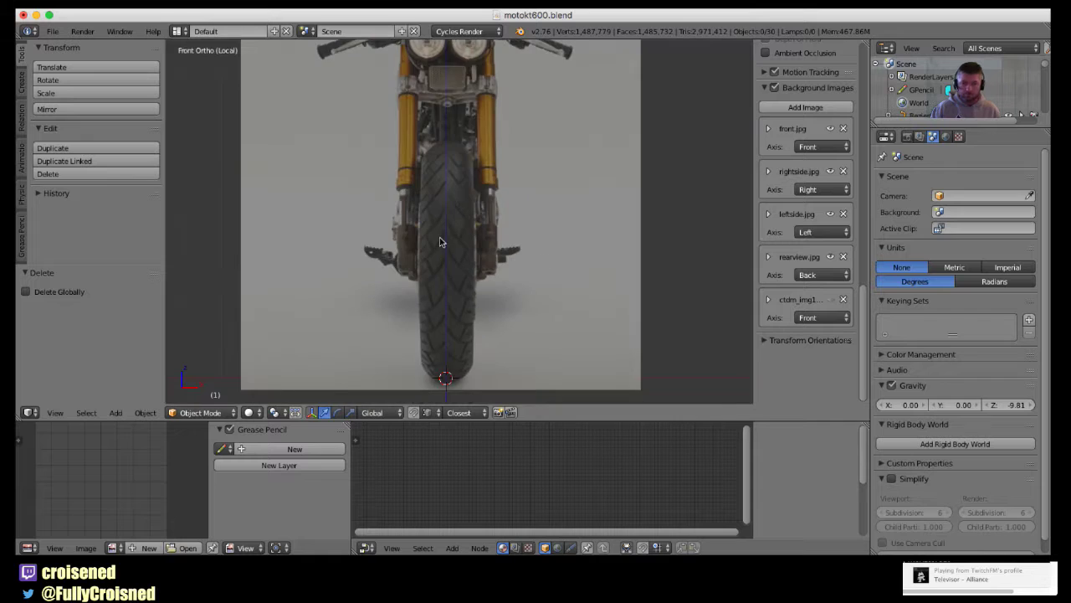
middle_click_drag(443, 239, 459, 223, "shift")
key("shift+a")
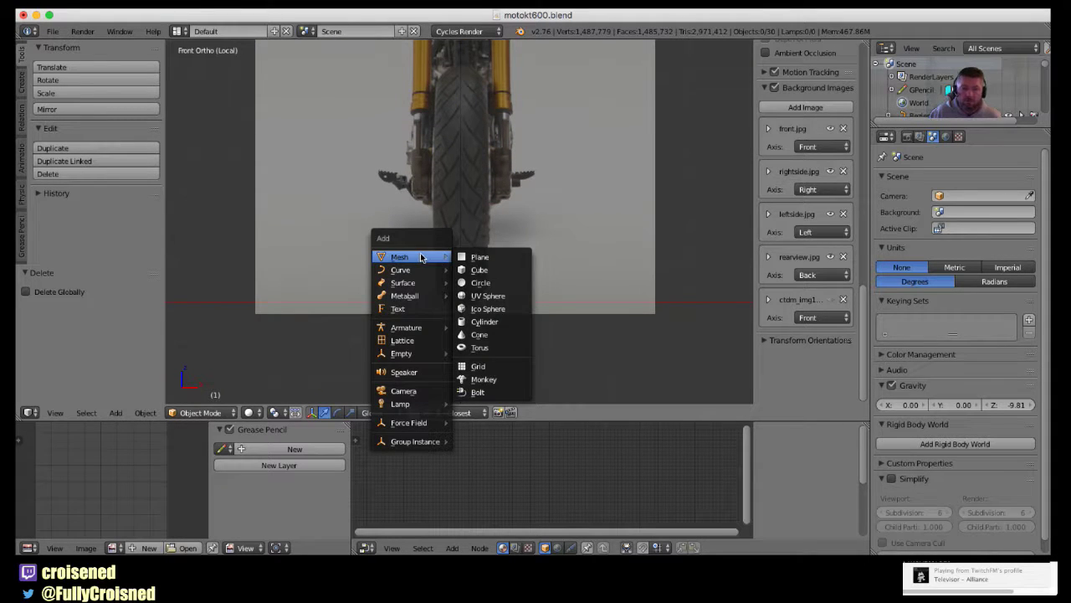
mouse_move(400, 257)
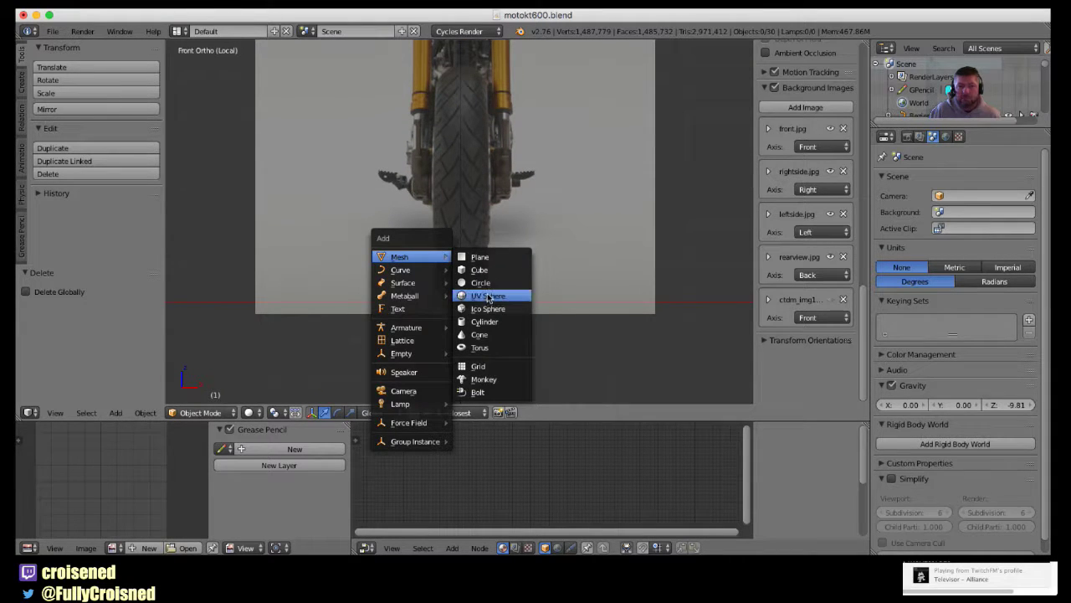
Add a UV Sphere with 12 segments and 12 rings at the front wheel.
left_click(488, 298)
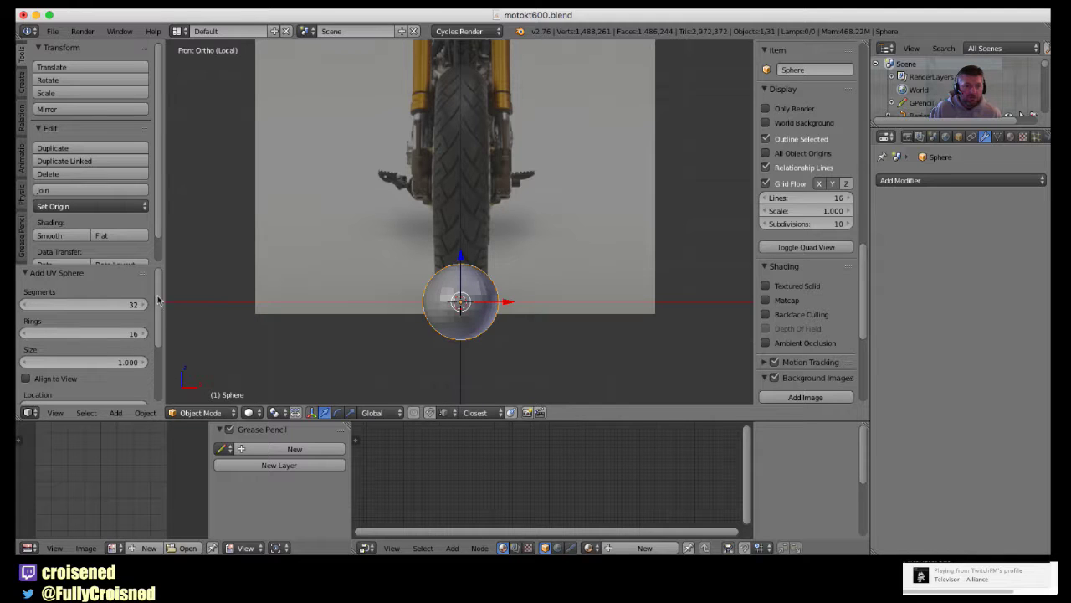
left_click(118, 307)
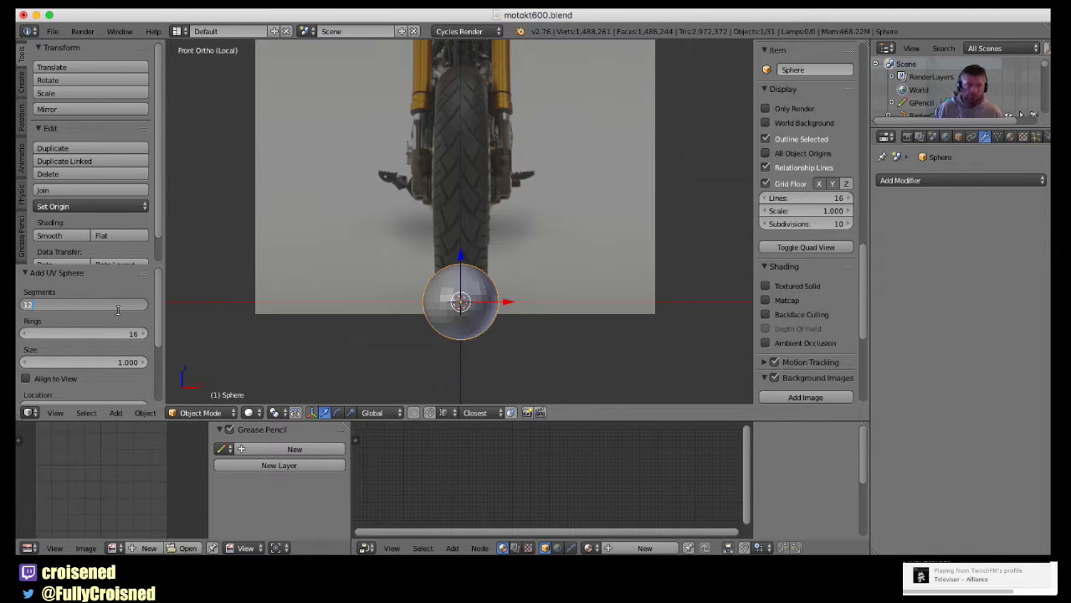
key("Return")
left_click(93, 334)
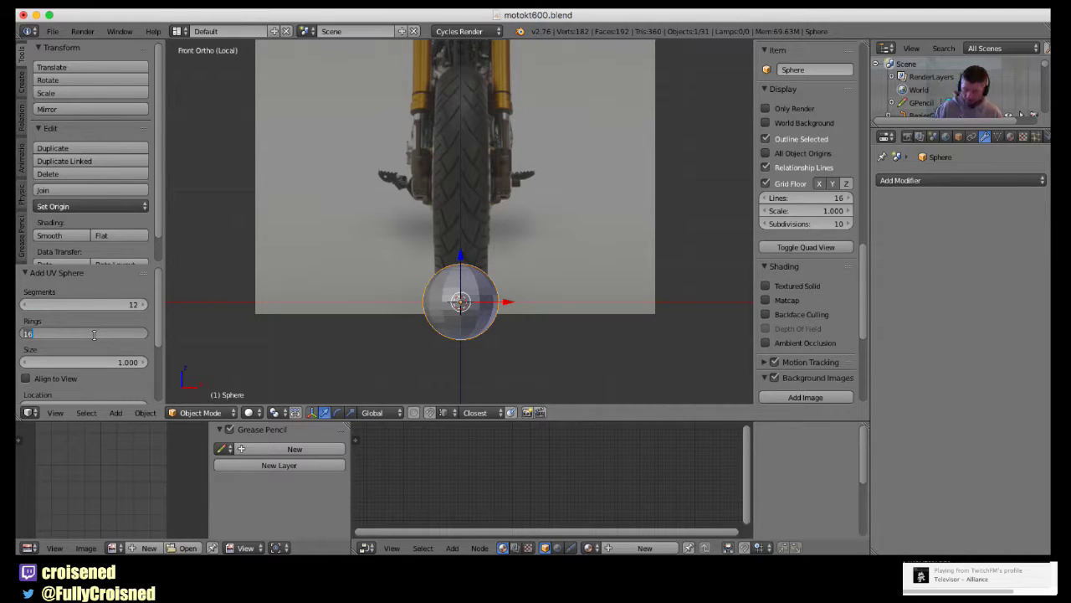
type("12")
key("Return")
scroll(471, 339, "up", 2)
middle_click_drag(473, 335, 487, 276, "shift")
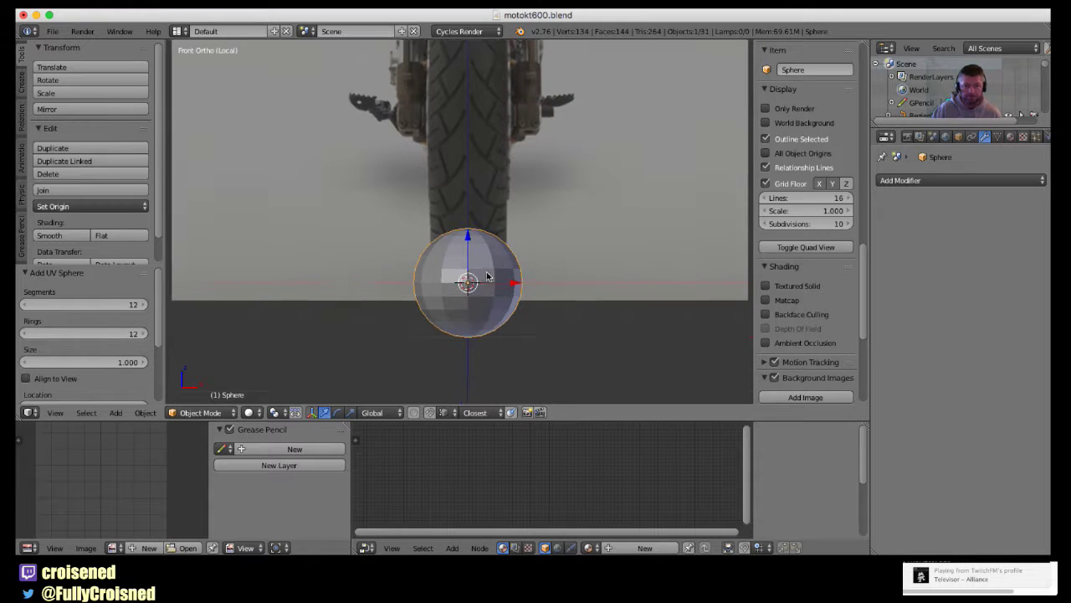
scroll(487, 285, "up", 2)
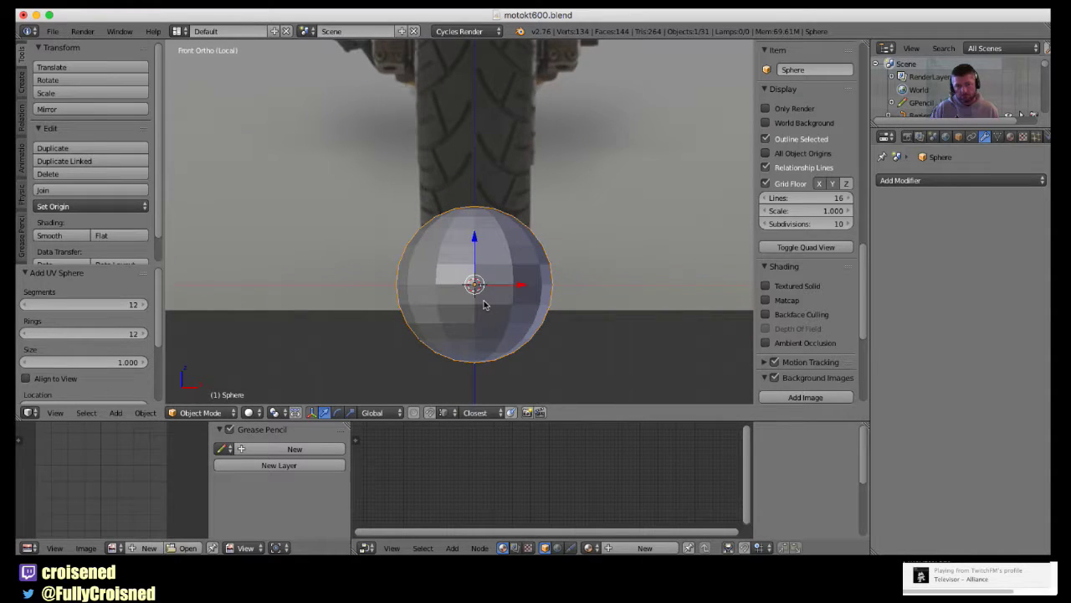
In wireframe Edit Mode, box-select and delete the sphere's lower half.
key("Tab")
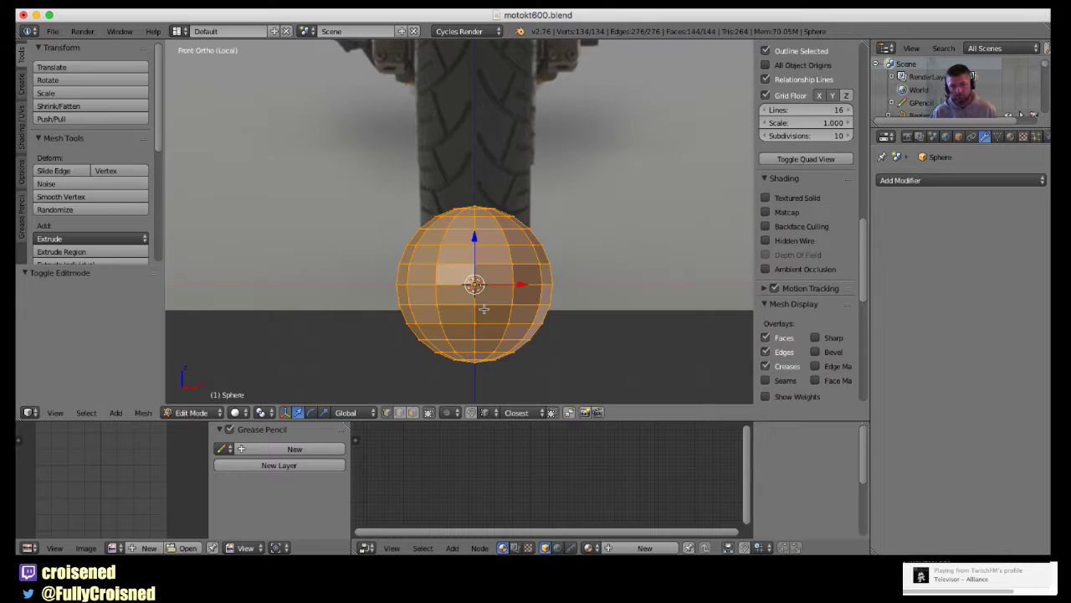
key("z")
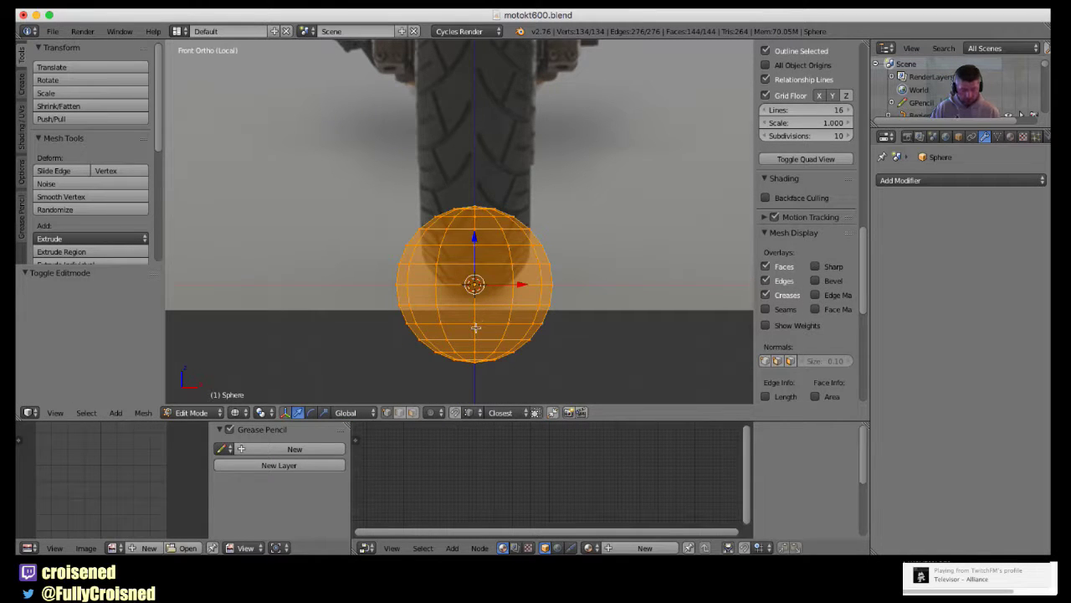
key("a")
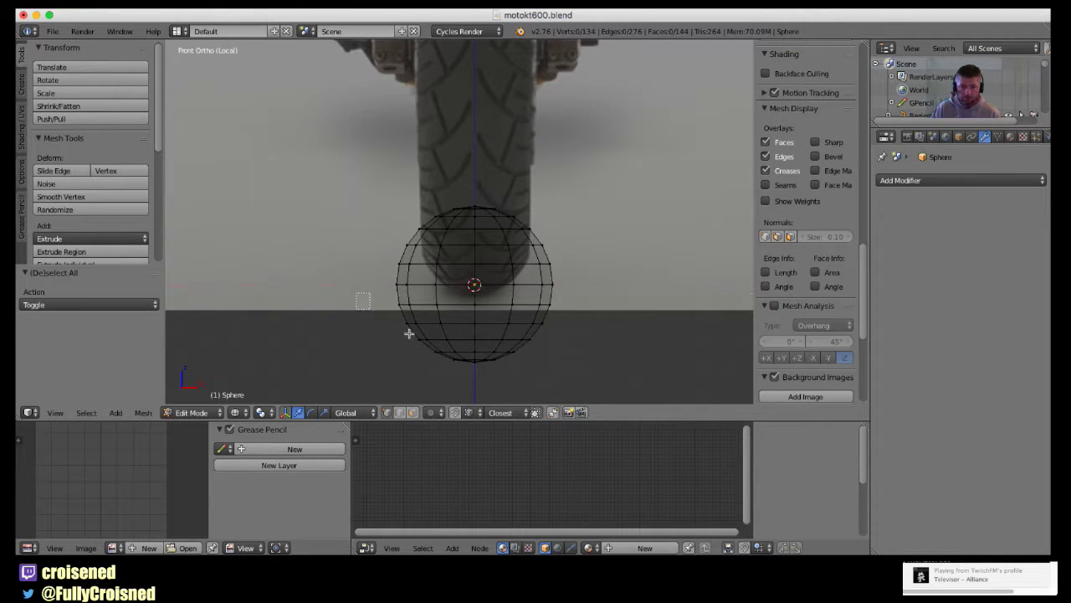
left_click_drag(354, 289, 589, 400)
key("x")
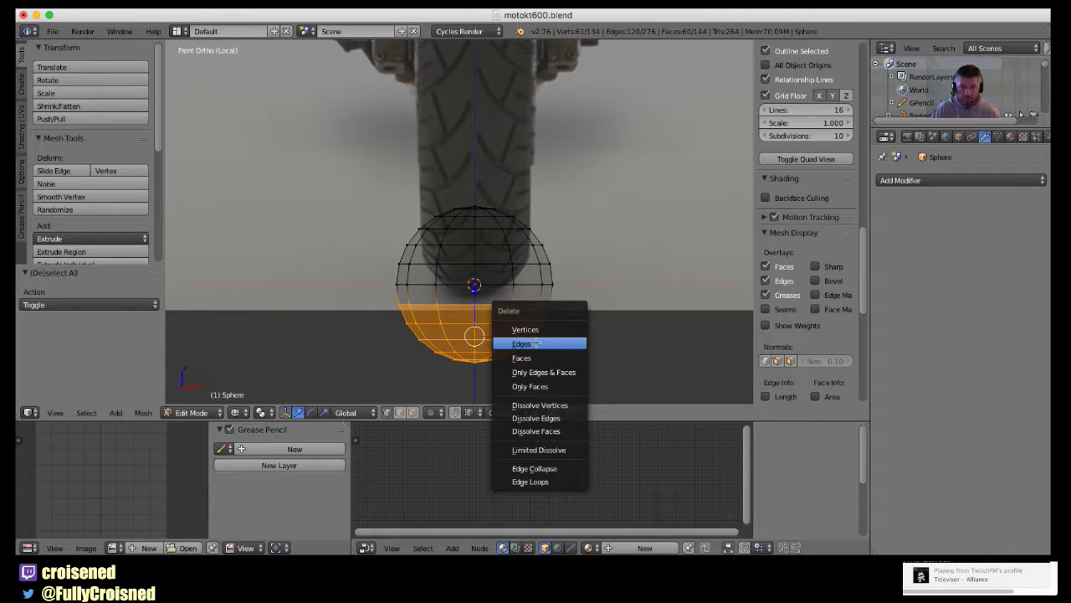
left_click(529, 329)
Delete the pole vertex at the top of the hemisphere to open the crown.
middle_click_drag(541, 299, 533, 335)
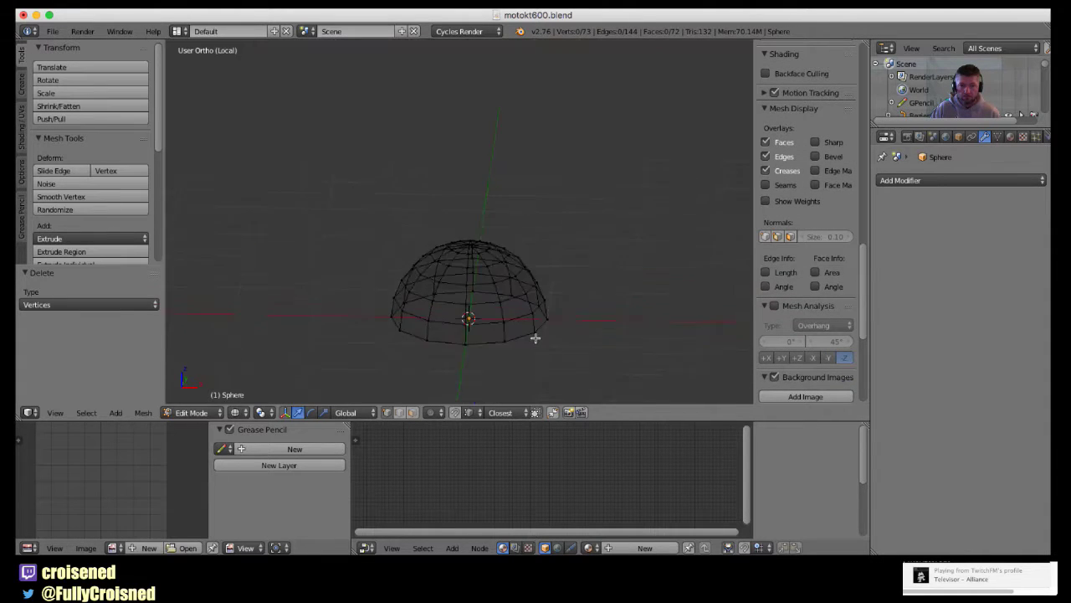
scroll(531, 339, "up", 3)
scroll(489, 309, "down", 2)
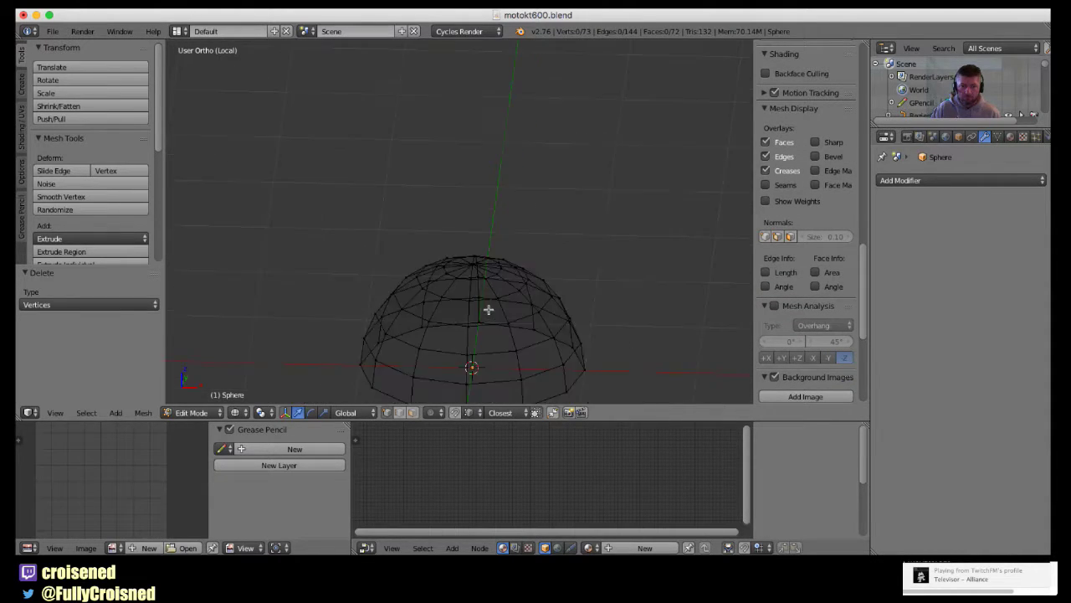
scroll(487, 293, "down", 1)
right_click(473, 262)
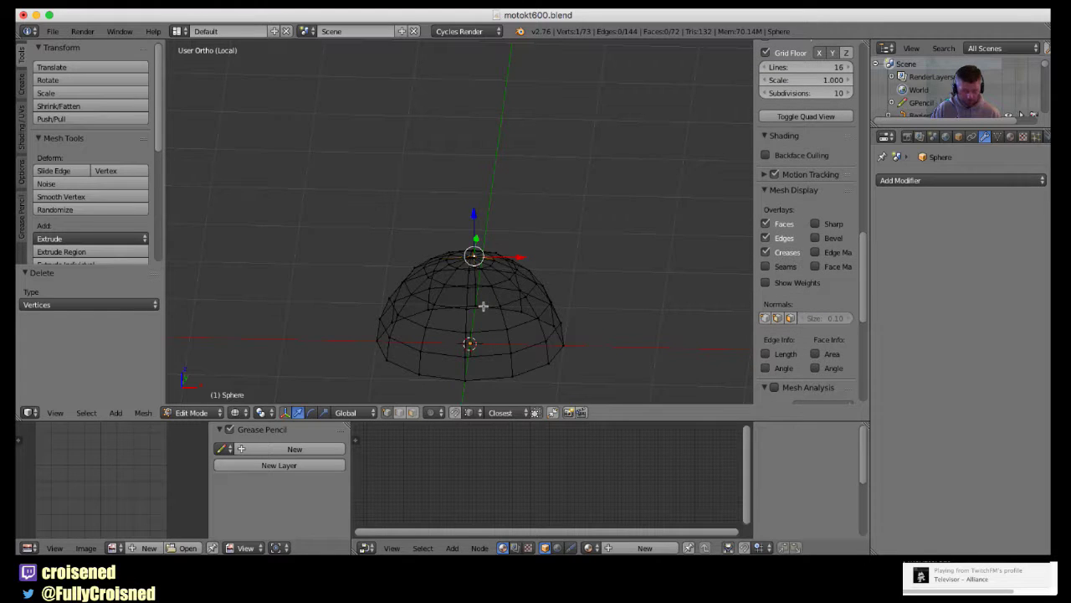
scroll(483, 306, "up", 3)
mouse_move(483, 307)
middle_mouse_down()
mouse_move(483, 320)
mouse_move(486, 217)
middle_mouse_up()
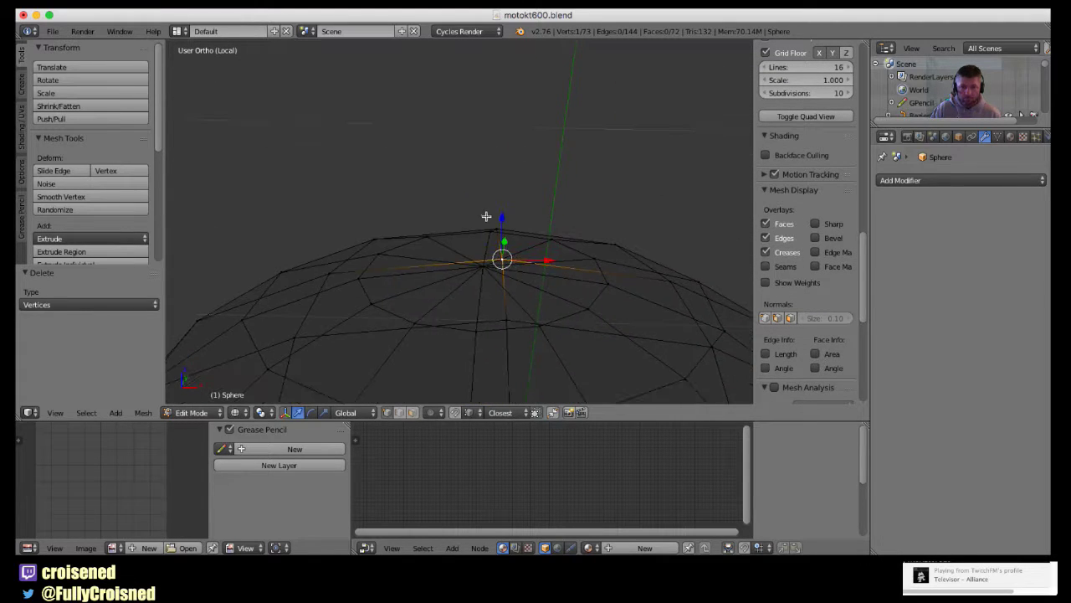
right_click(486, 281)
key("x")
left_click(487, 294)
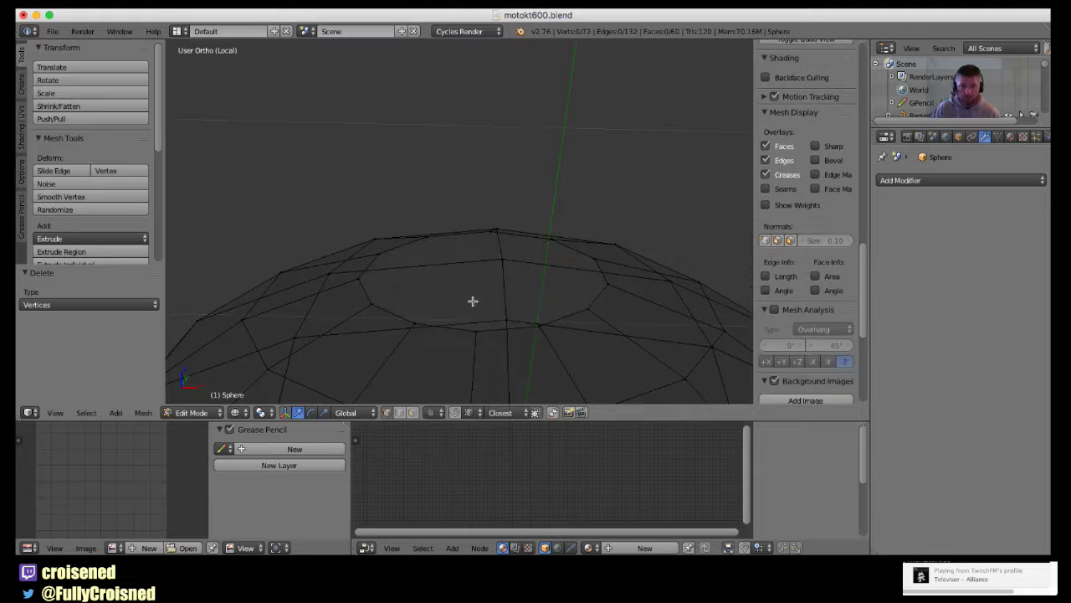
scroll(491, 299, "down", 1)
In Front view, box-select and delete the dome's left half.
key("KP_1")
scroll(498, 296, "down", 2)
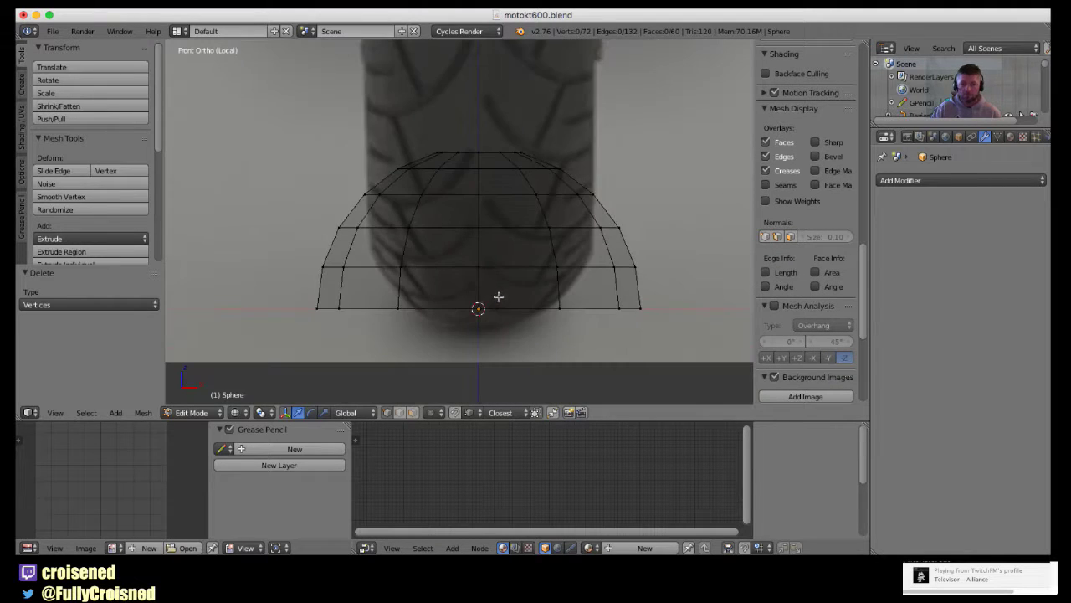
key("b")
left_click_drag(319, 130, 469, 358)
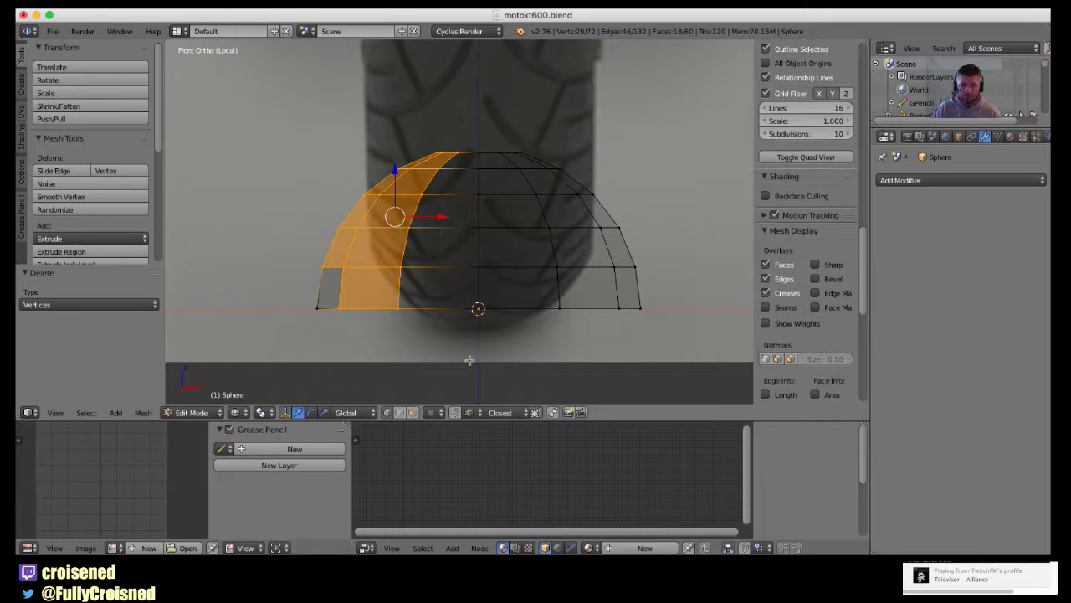
right_click(321, 319, "shift")
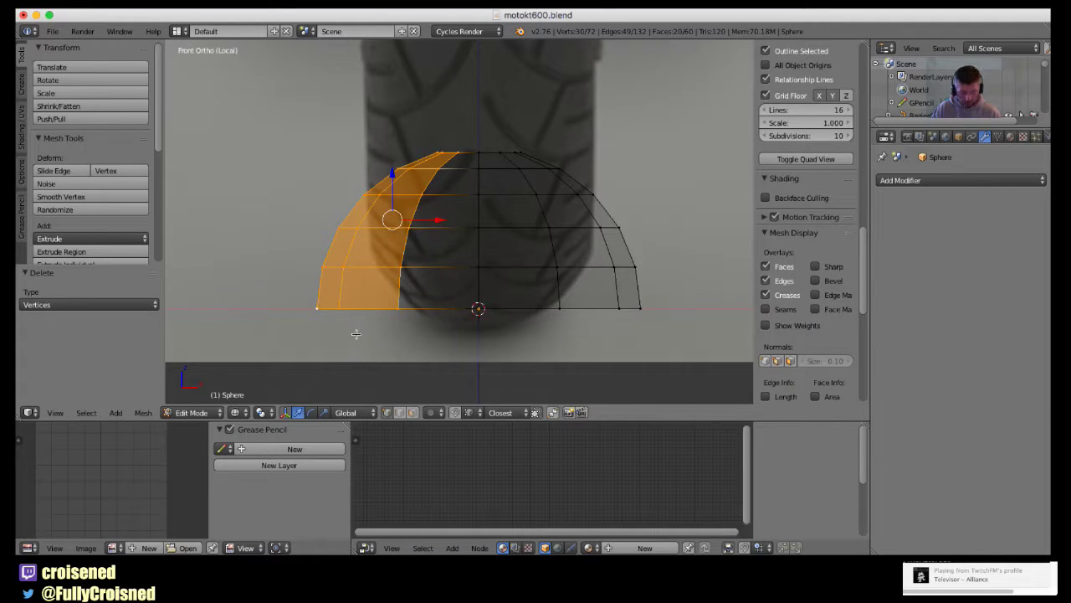
key("x")
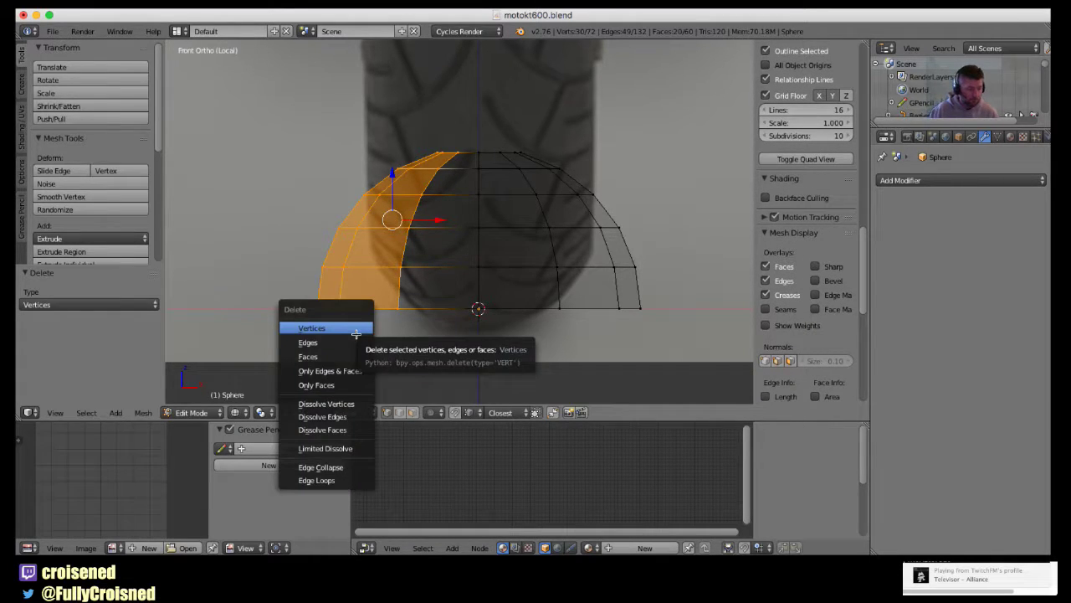
left_click(355, 333)
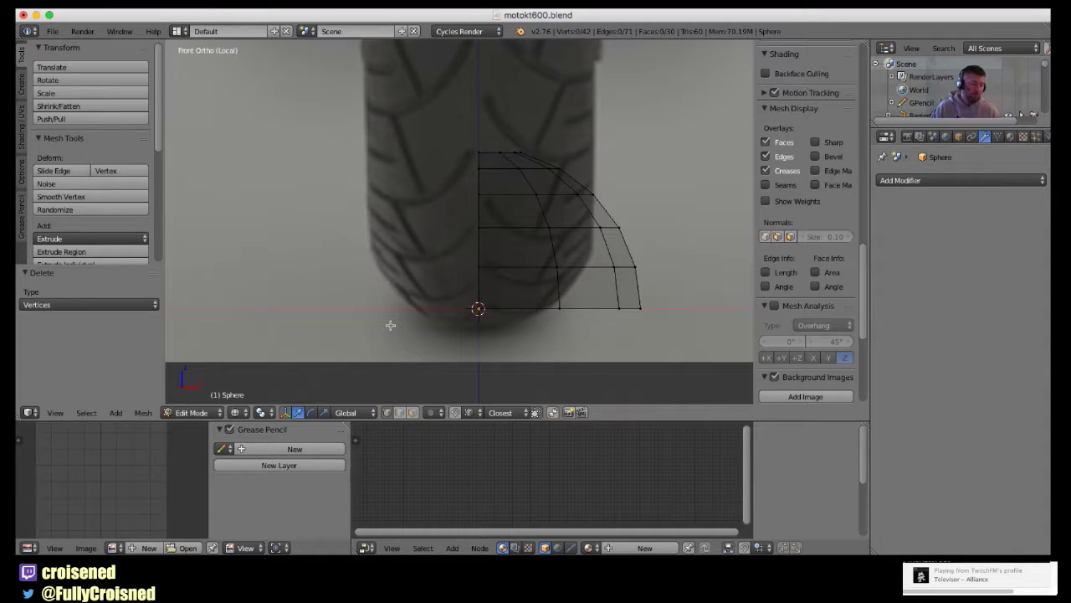
scroll(390, 325, "down", 3)
scroll(514, 342, "up", 3)
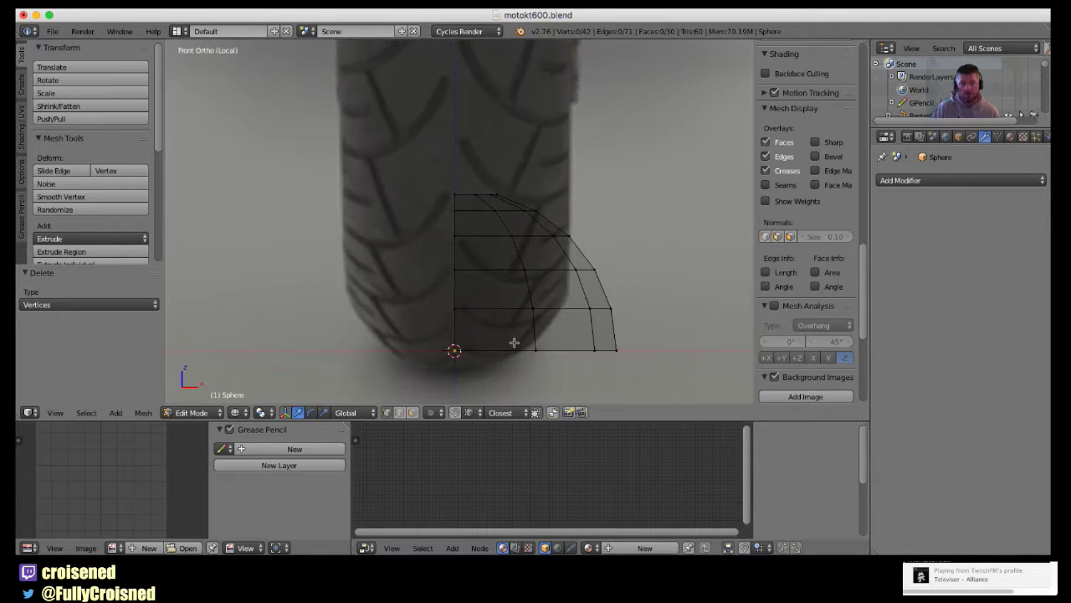
middle_click_drag(592, 361, 608, 363, "shift")
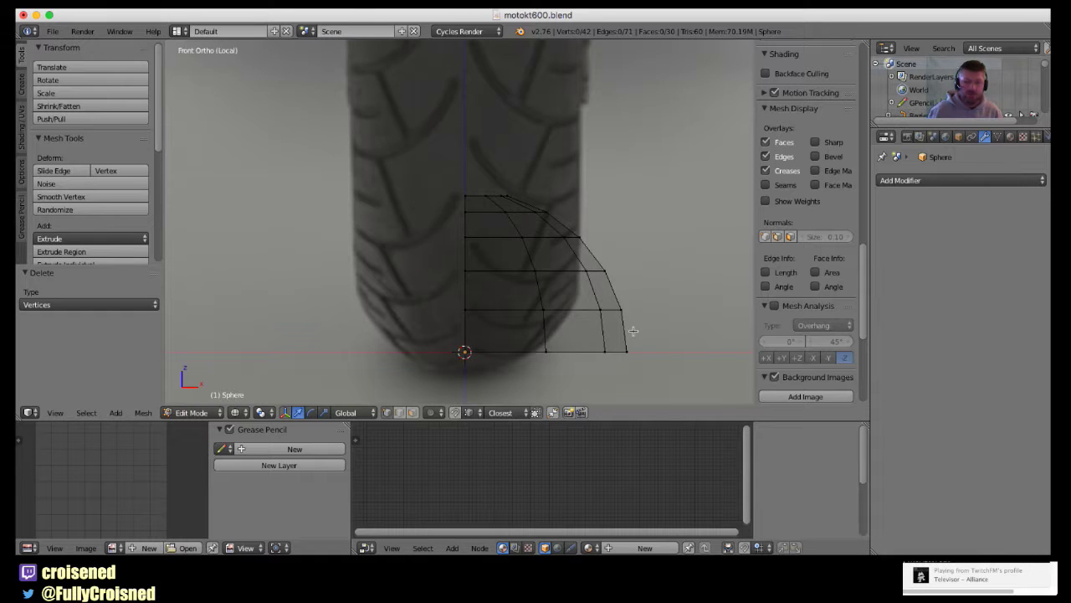
mouse_move(610, 318)
middle_mouse_down()
mouse_move(588, 264)
mouse_move(516, 258)
mouse_move(505, 306)
mouse_move(514, 301)
mouse_move(495, 282)
mouse_move(465, 293)
mouse_move(508, 280)
mouse_move(499, 292)
middle_mouse_up()
scroll(588, 264, "up", 4)
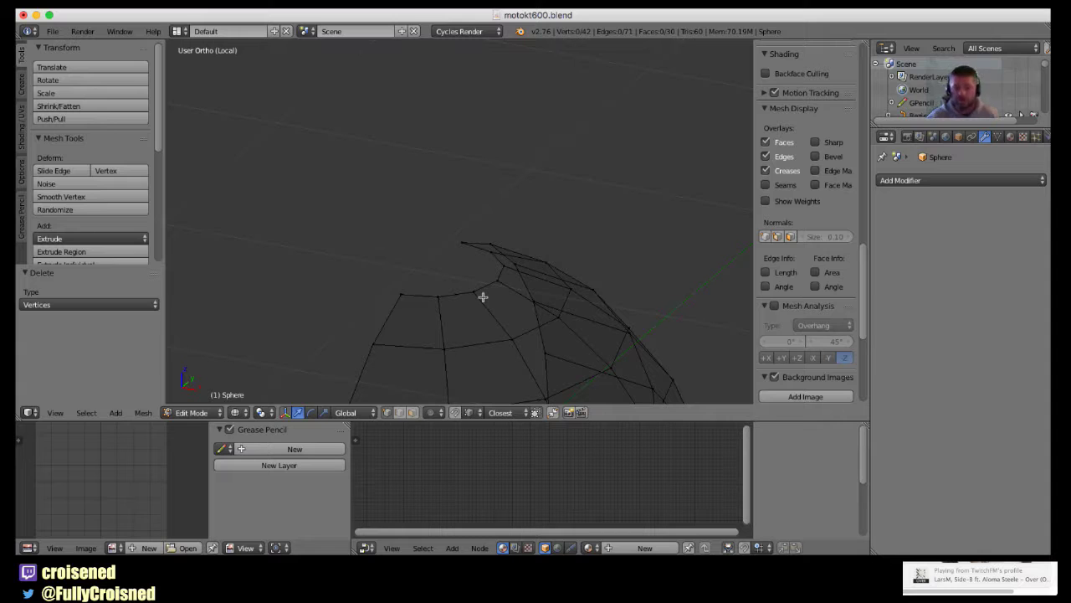
mouse_move(483, 296)
middle_mouse_down()
mouse_move(474, 301)
mouse_move(478, 355)
mouse_move(507, 335)
mouse_move(503, 195)
mouse_move(494, 308)
middle_mouse_up()
right_click(482, 322)
right_click(429, 329)
scroll(507, 334, "up", 3)
key("KP_7")
scroll(503, 195, "up", 3)
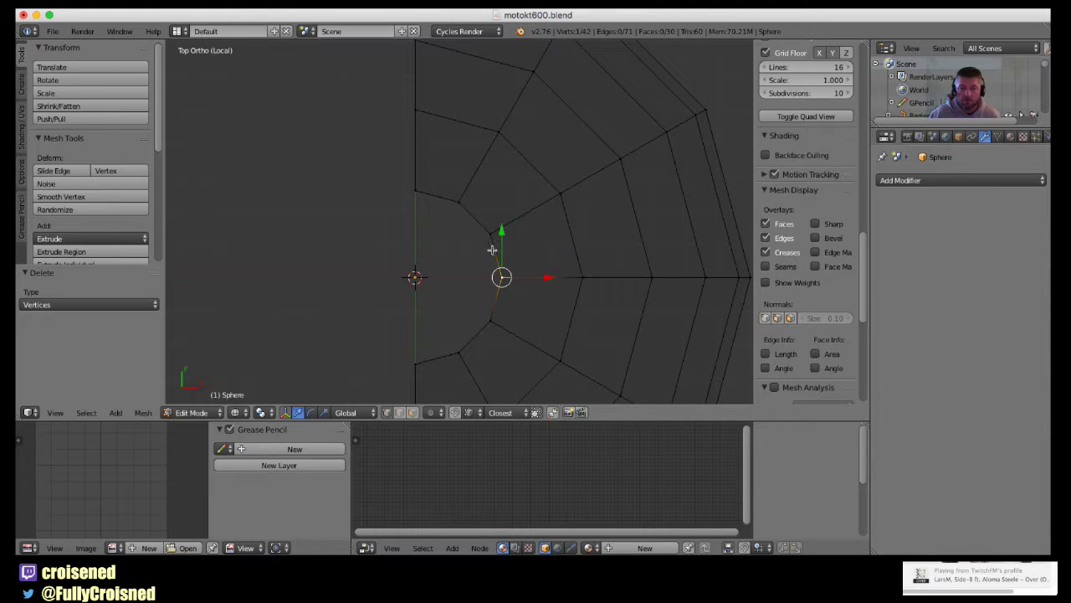
scroll(476, 237, "down", 1)
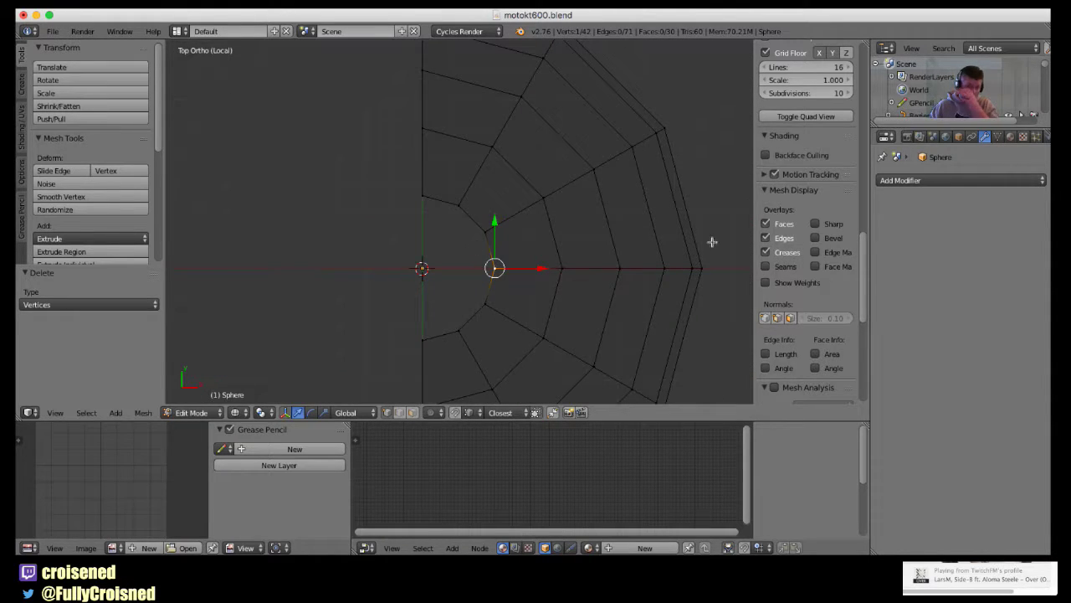
Add a Mirror modifier to the half dome with clipping enabled.
left_click(905, 181)
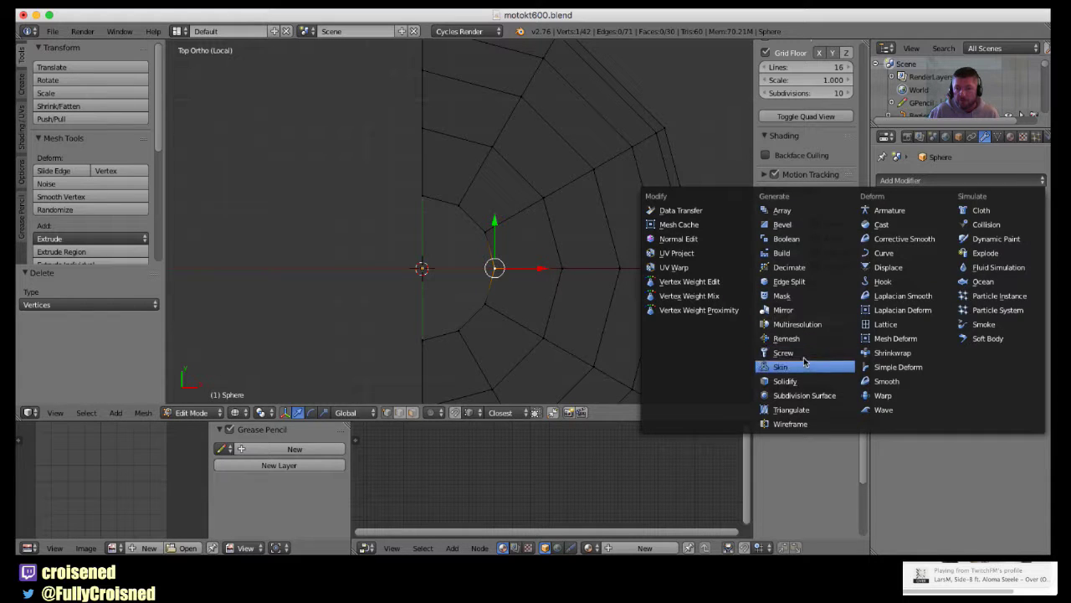
left_click(803, 312)
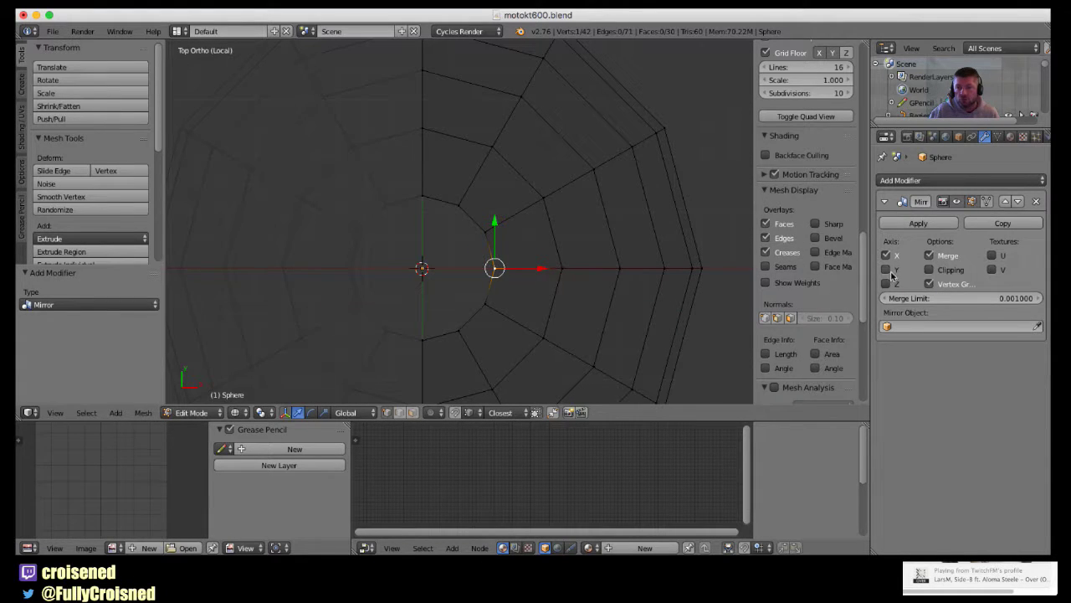
left_click(929, 269)
scroll(628, 302, "down", 2)
scroll(583, 295, "up", 2)
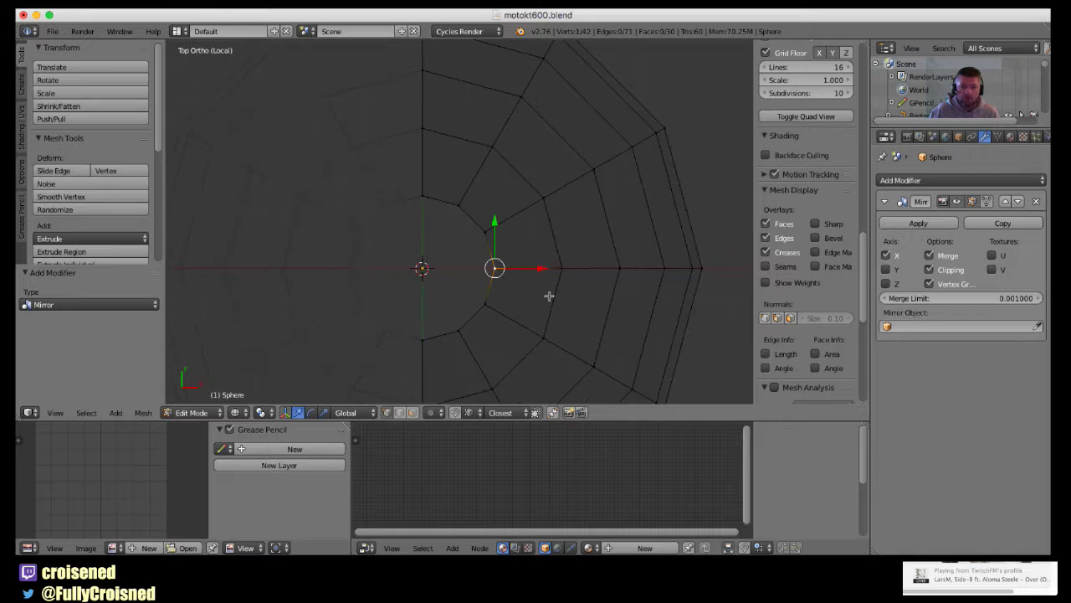
Extrude the inner crown edges along X onto the mirror axis.
right_click(495, 253)
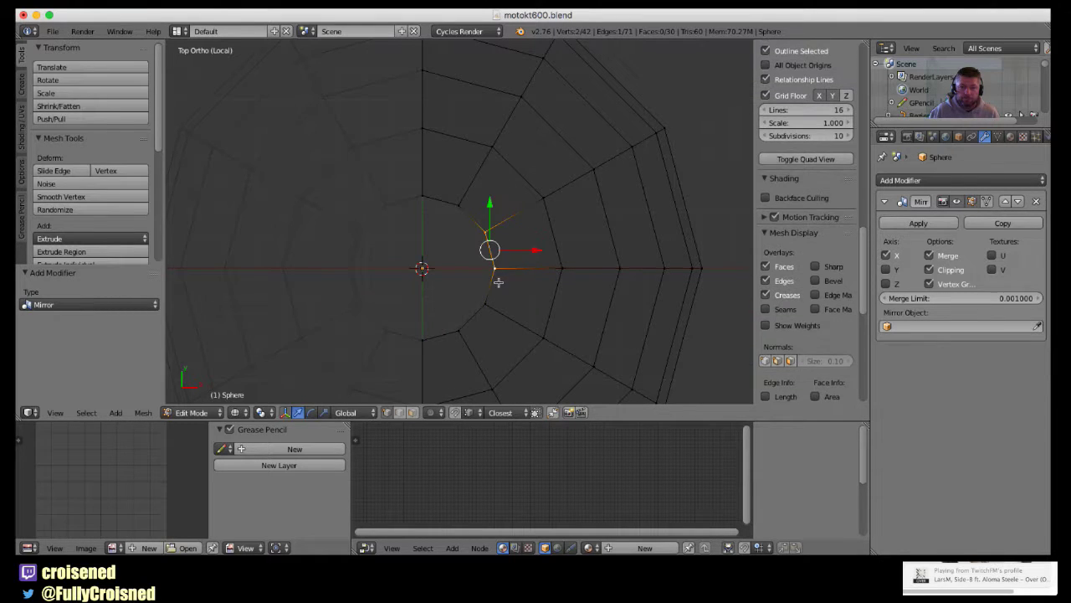
right_click(490, 301, "shift")
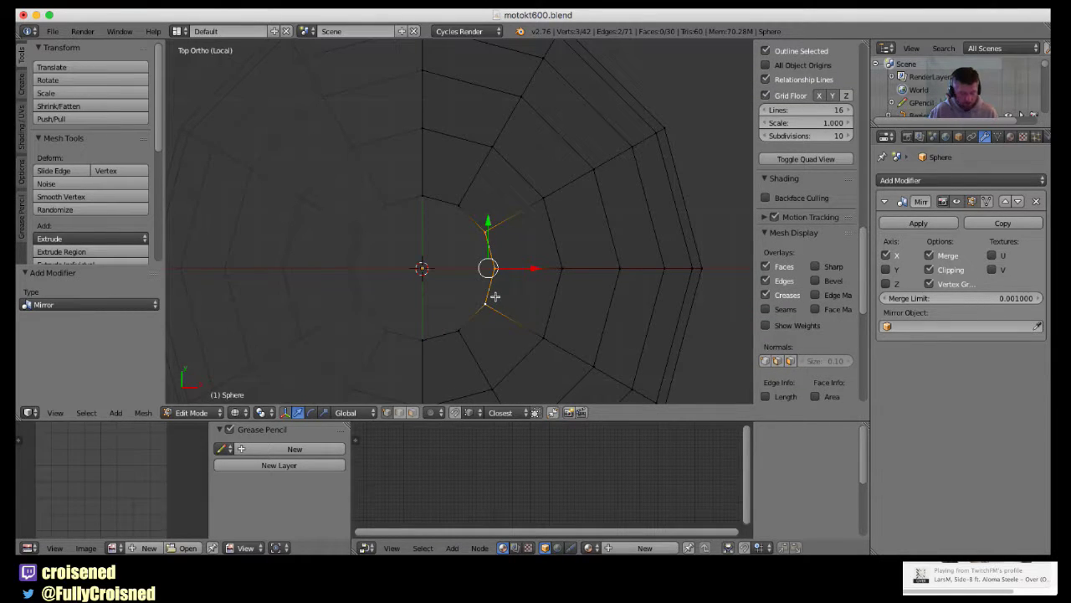
key("e")
key("x")
left_click(332, 276)
Fill the upper crown gap with a four-vertex quad face.
right_click(422, 195)
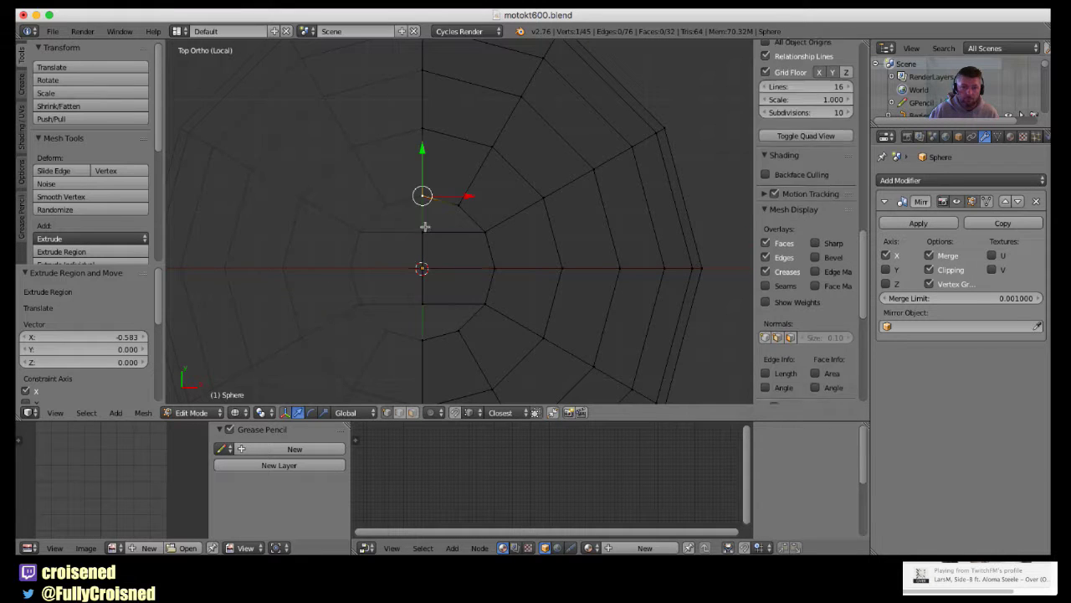
right_click(423, 232, "shift")
right_click(456, 216, "shift")
right_click(483, 238, "shift")
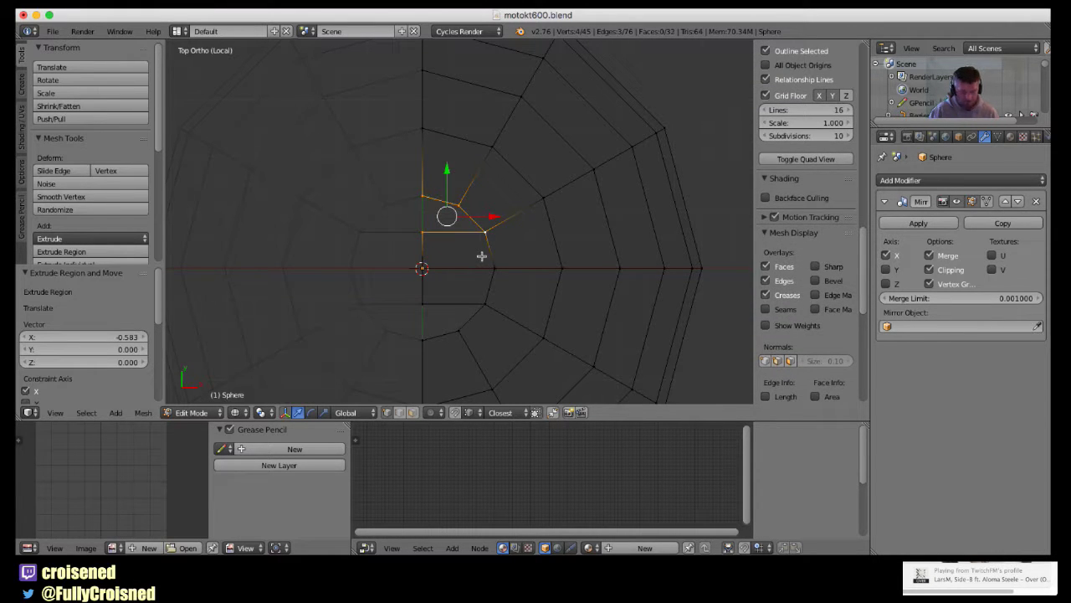
key("f")
key("a")
Fill the lower crown gap with a quad face and view the solid dome.
right_click(422, 303)
right_click(422, 342, "shift")
right_click(459, 331, "shift")
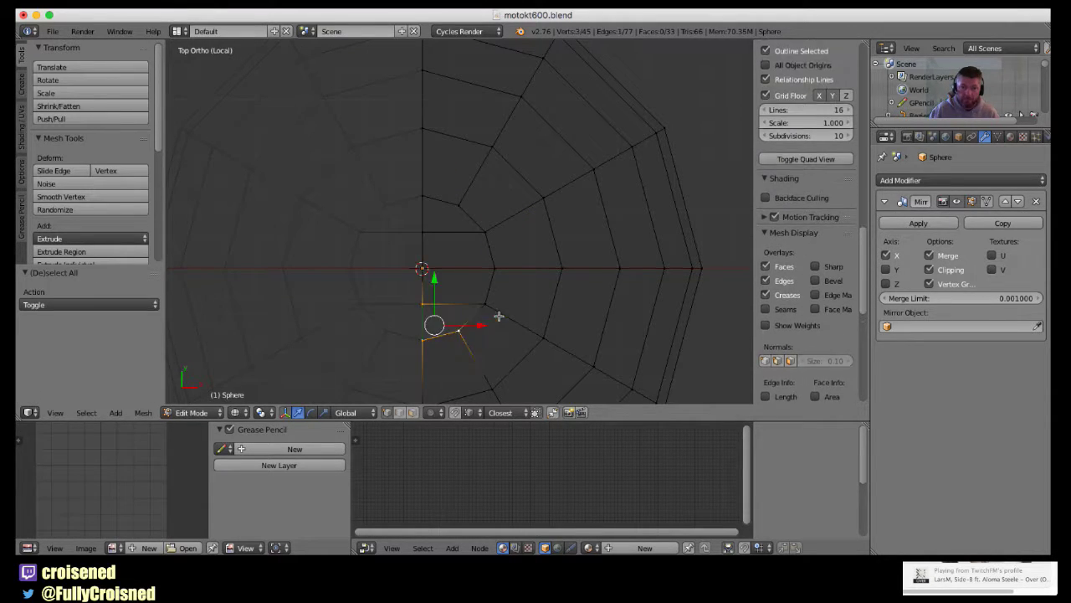
right_click(485, 303, "shift")
key("f")
key("a")
scroll(502, 309, "down", 2)
scroll(804, 251, "down", 3)
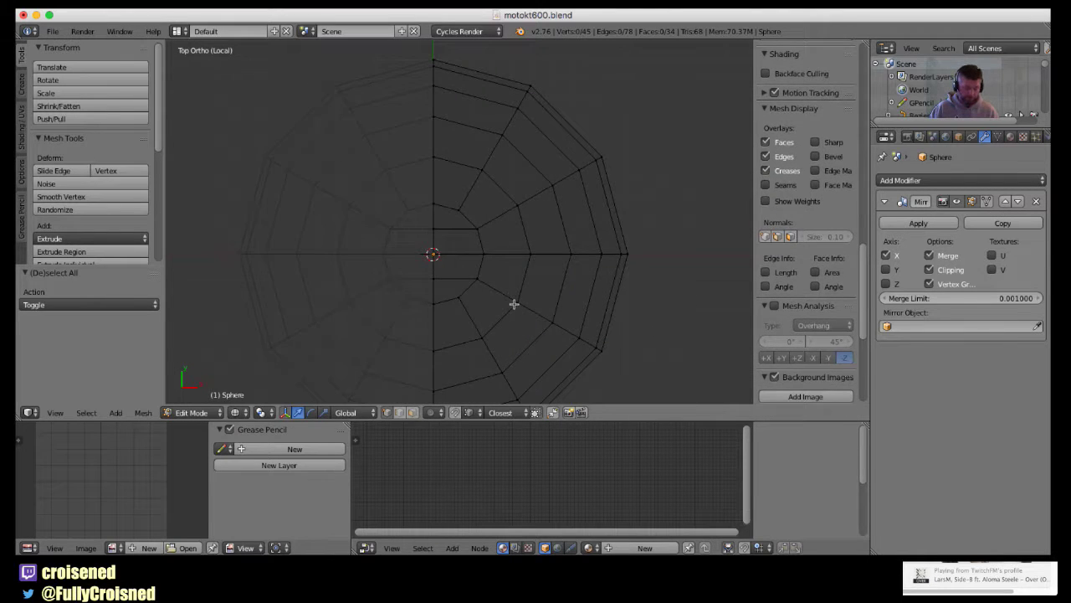
key("Tab")
Show the dome in wireframe over the Right side reference and select all its vertices.
key("z")
middle_click_drag(511, 296, 468, 187)
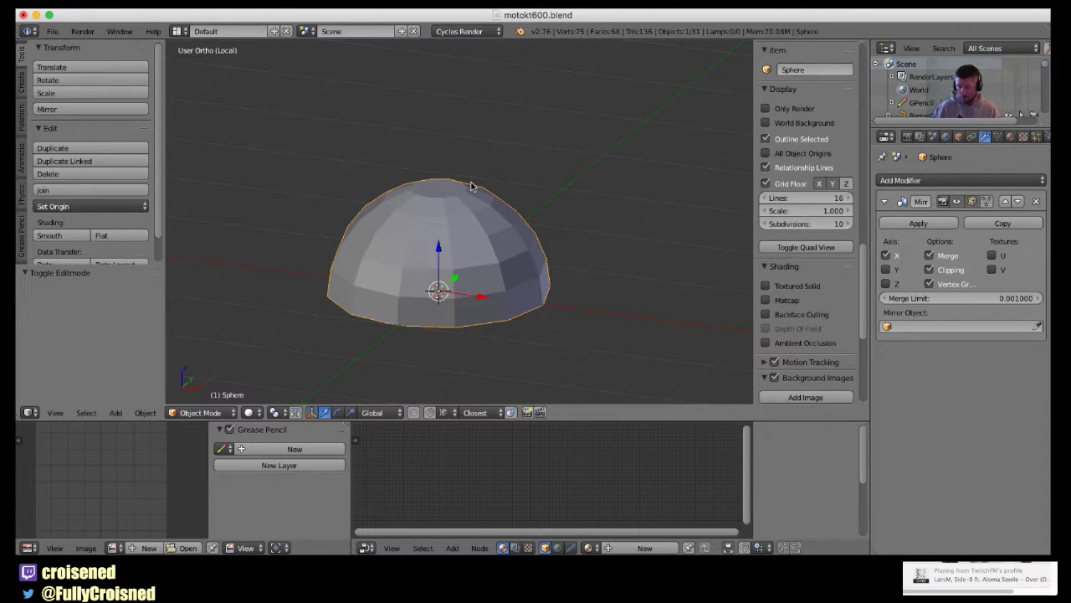
key("KP_1")
key("KP_3")
scroll(472, 185, "down", 3)
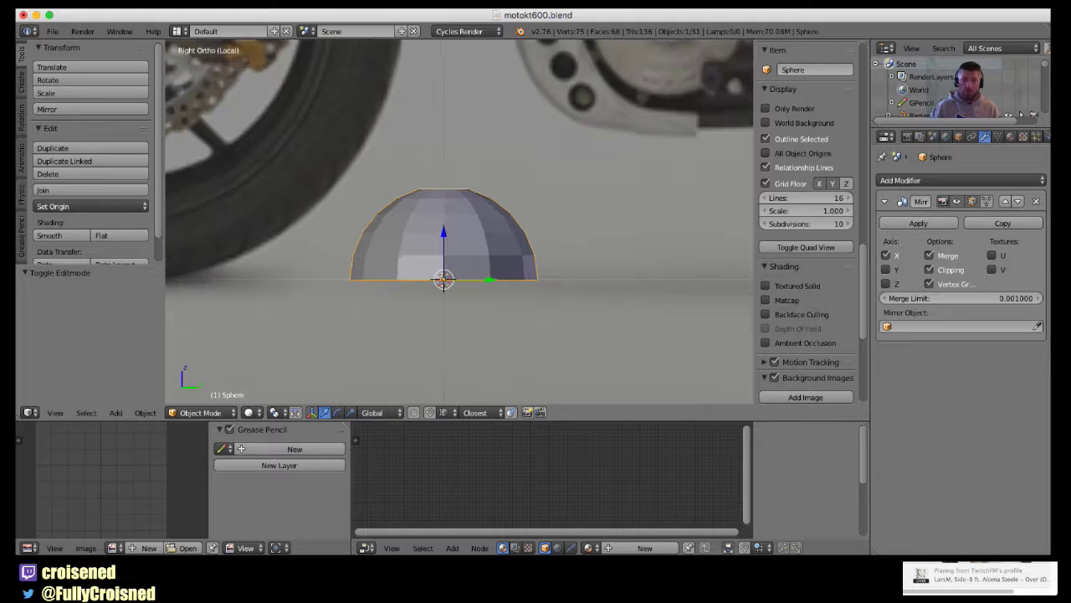
scroll(471, 186, "down", 2)
key("Tab")
key("z")
mouse_move(466, 263)
middle_mouse_down("shift")
mouse_move(528, 301)
mouse_move(527, 352)
middle_mouse_up("shift")
scroll(527, 301, "down", 3)
scroll(527, 351, "up", 2)
middle_click_drag(511, 314, 452, 251, "shift")
key("a")
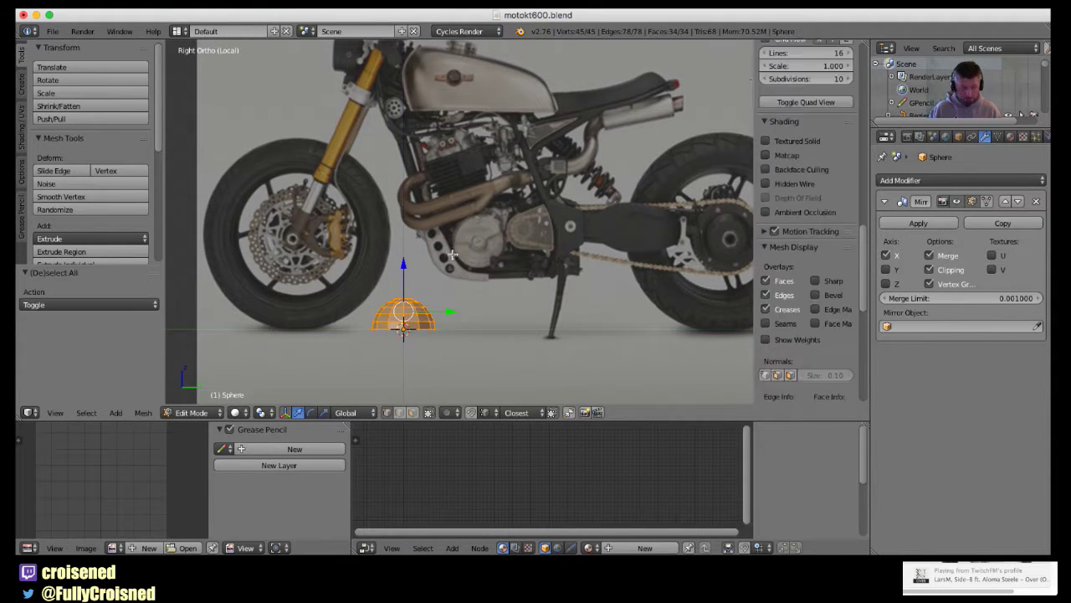
Move the dome over the cylinder head, tilt it -19° and scale it to 0.953.
key("g")
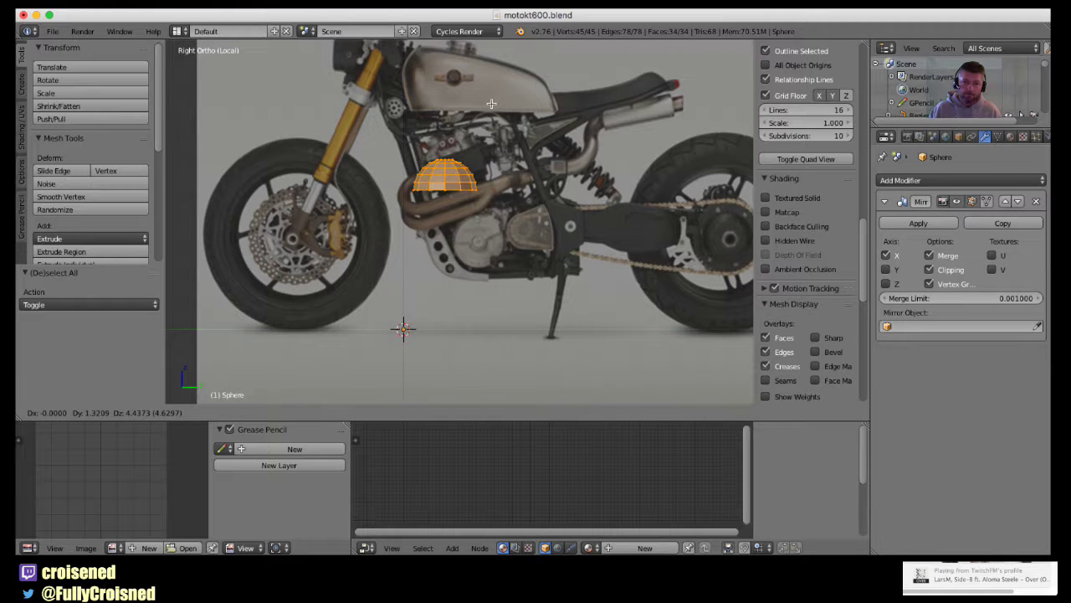
left_click(474, 177)
key("KP_Decimal")
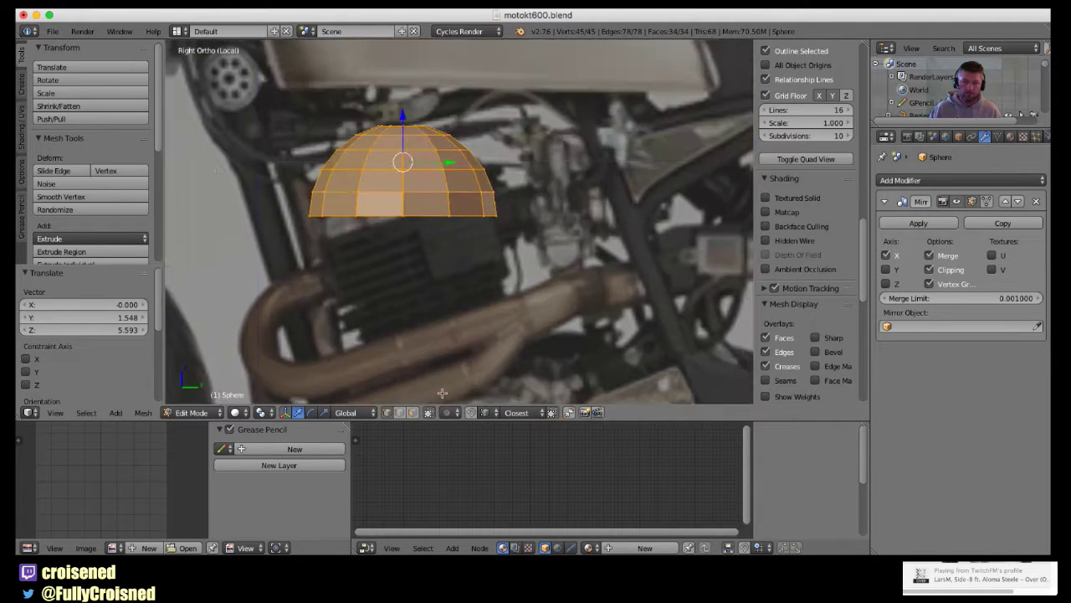
middle_click_drag(452, 293, 459, 336, "shift")
key("r")
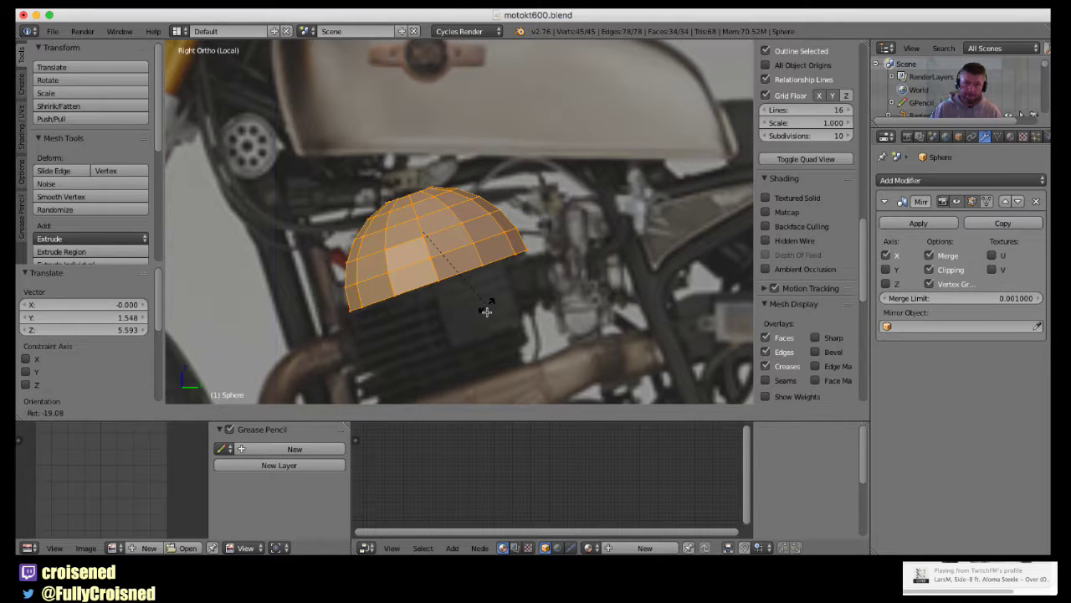
left_click(486, 312)
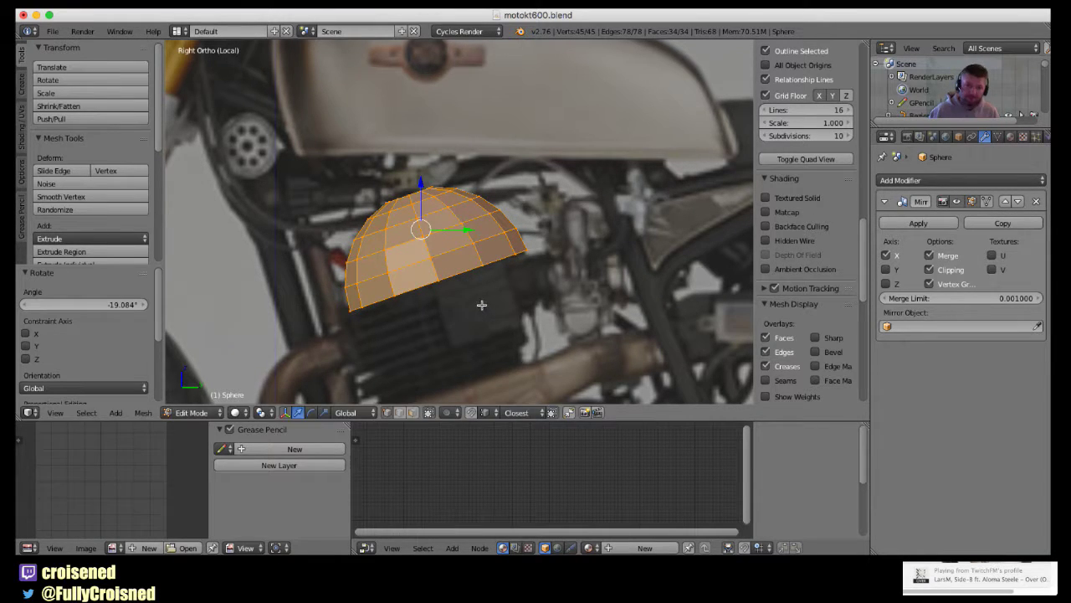
key("s")
left_click(479, 304)
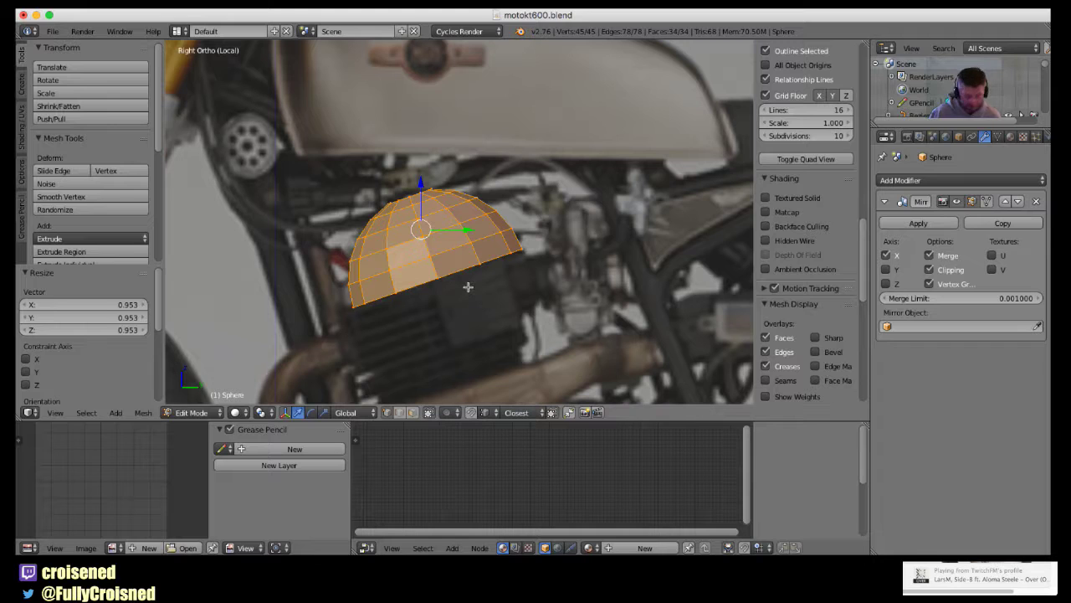
Lower the dome, shrink it to 0.779 scale, settle its position and inspect it.
key("g")
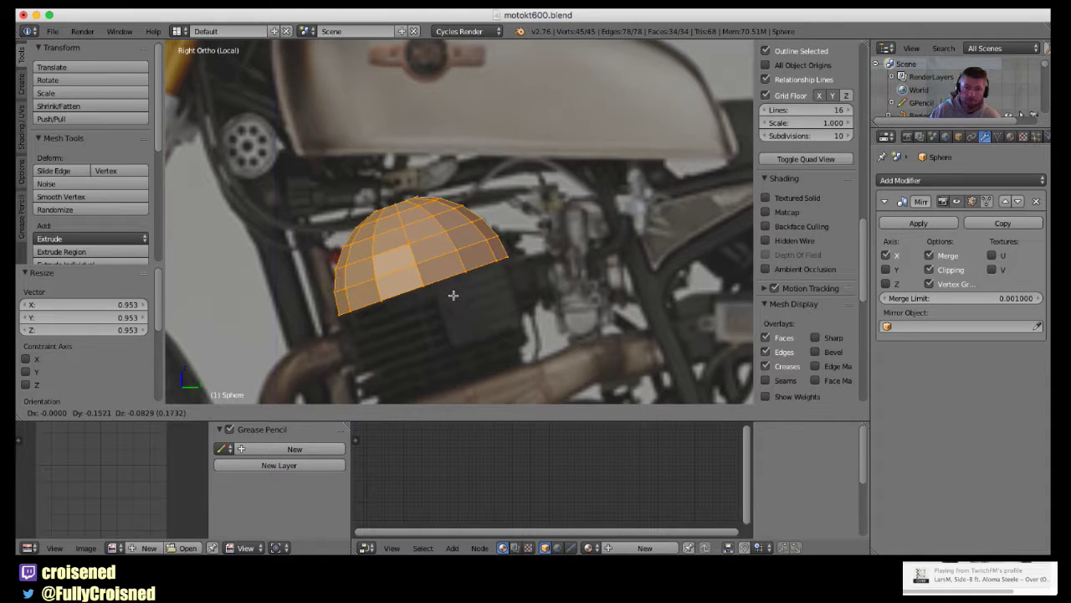
left_click(453, 294)
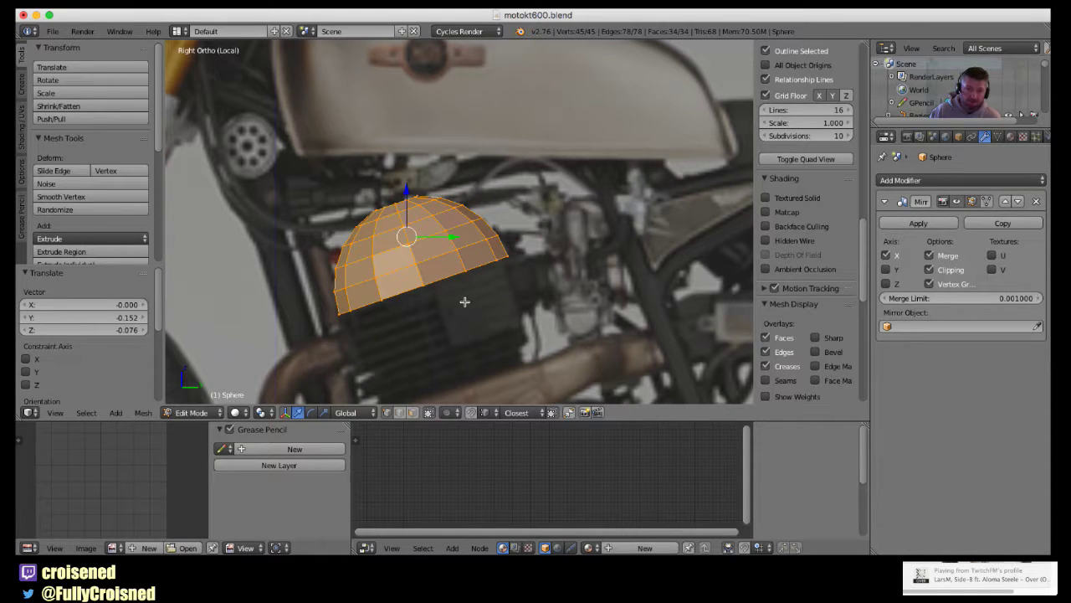
key("s")
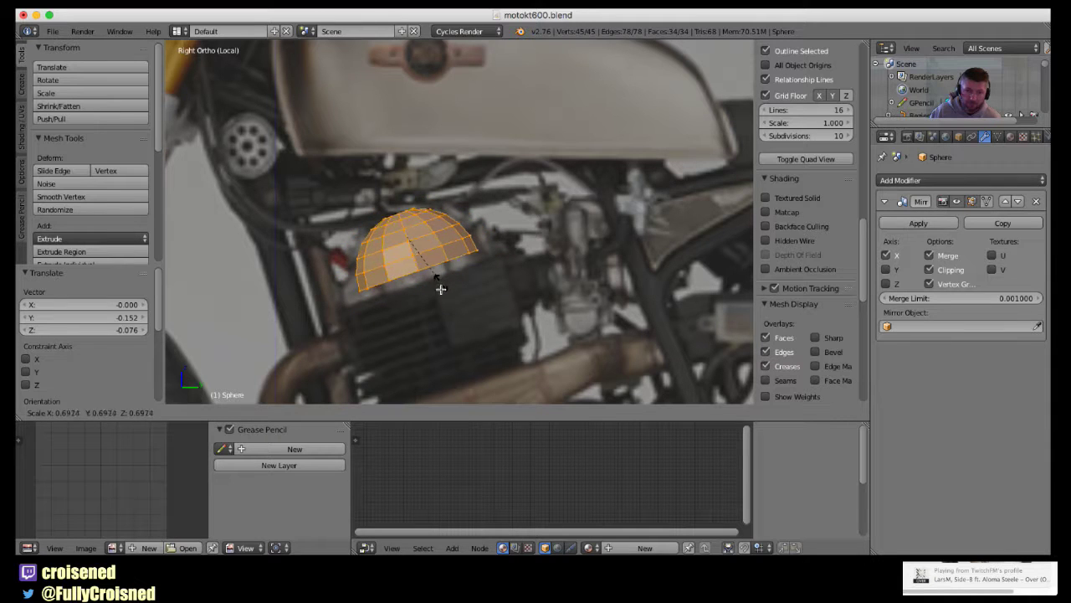
left_click(441, 284)
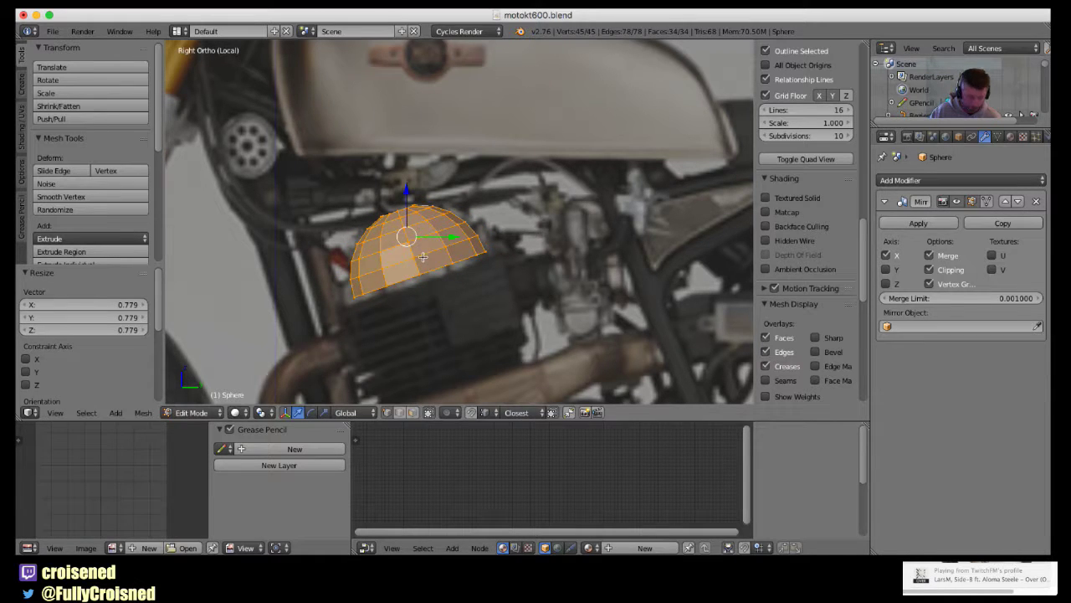
key("g")
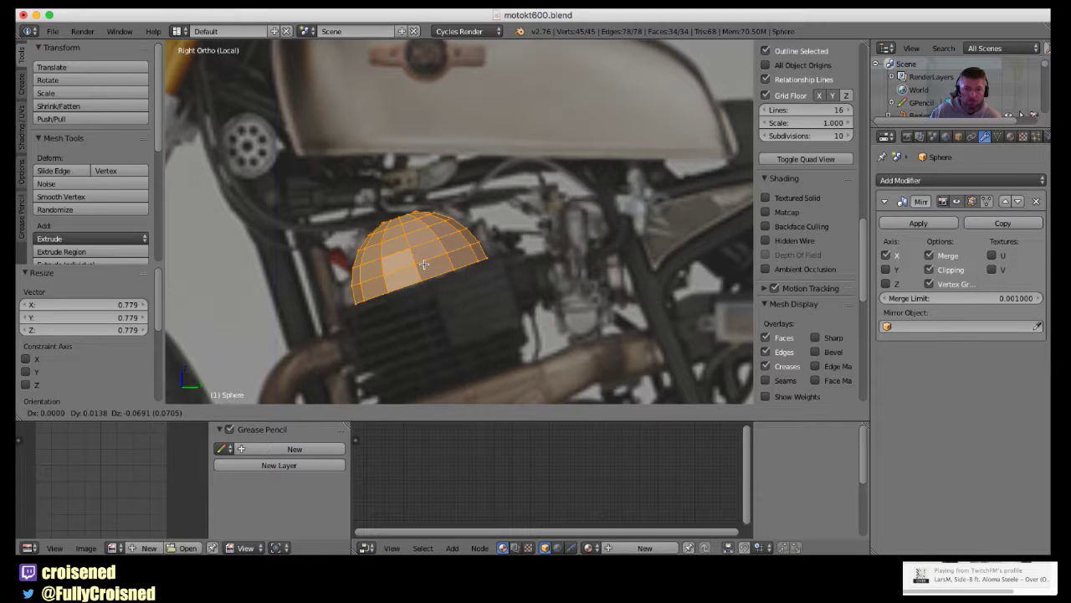
left_click(424, 266)
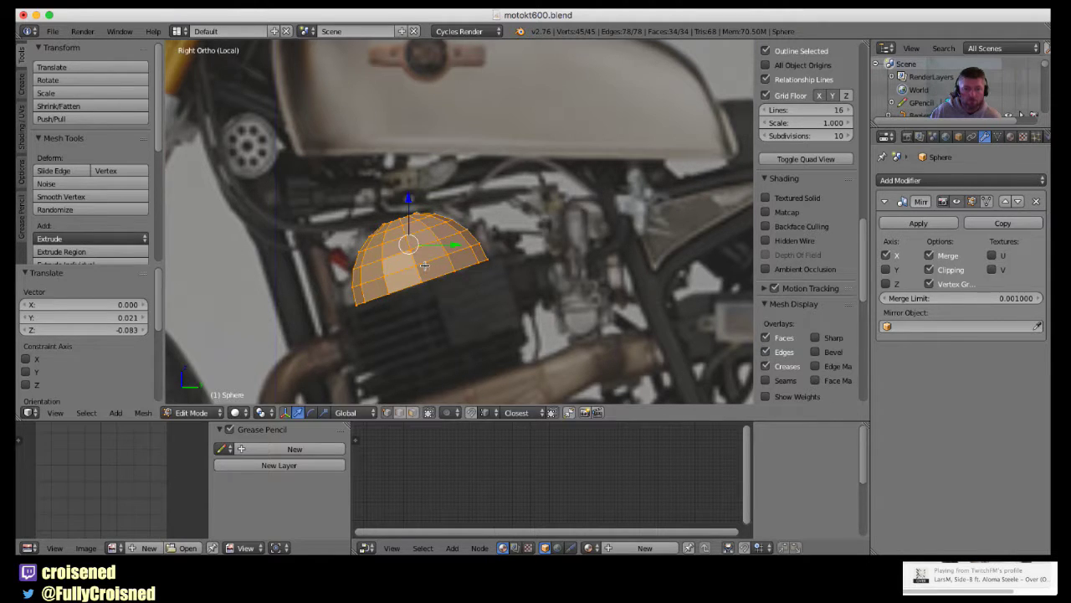
key("KP_Divide")
middle_click_drag(424, 265, 584, 315)
scroll(583, 315, "down", 3)
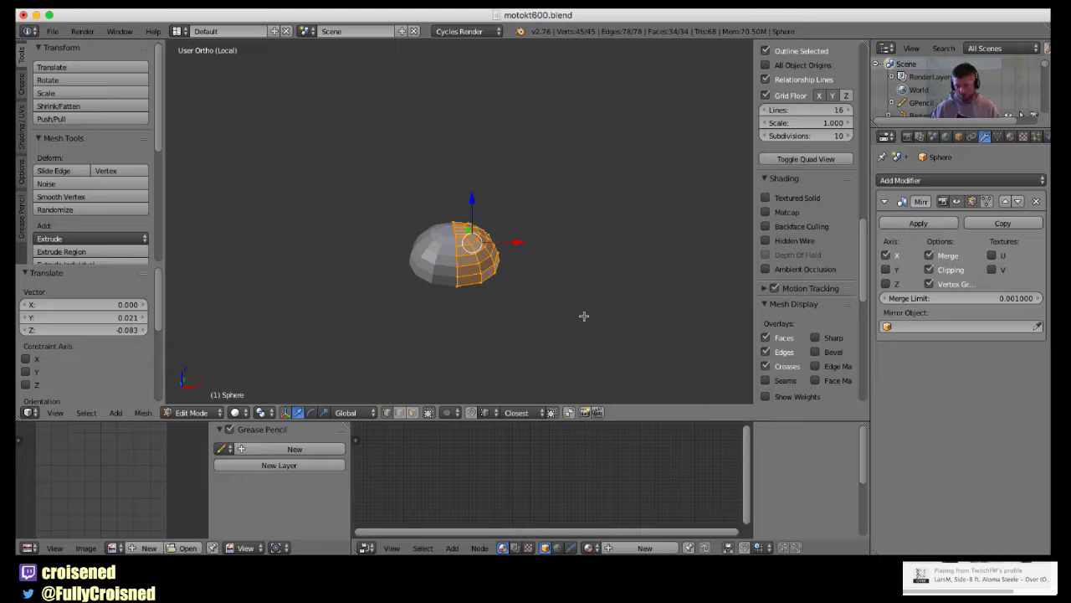
Add a Subdivision Surface modifier at view level 2 to the dome and shade it smooth.
left_click(939, 181)
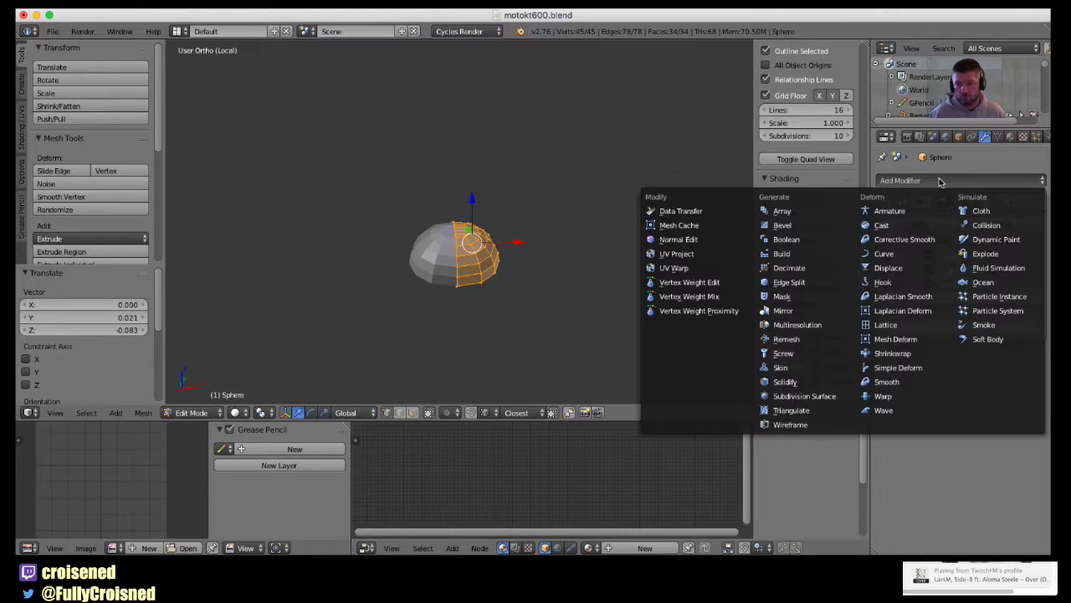
left_click(802, 396)
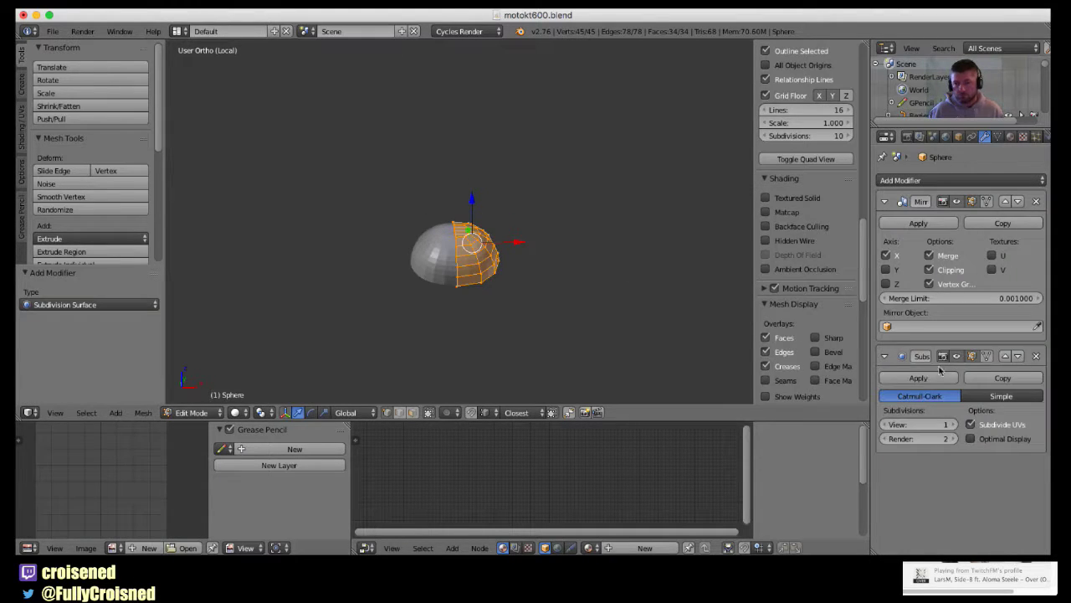
left_click(957, 425)
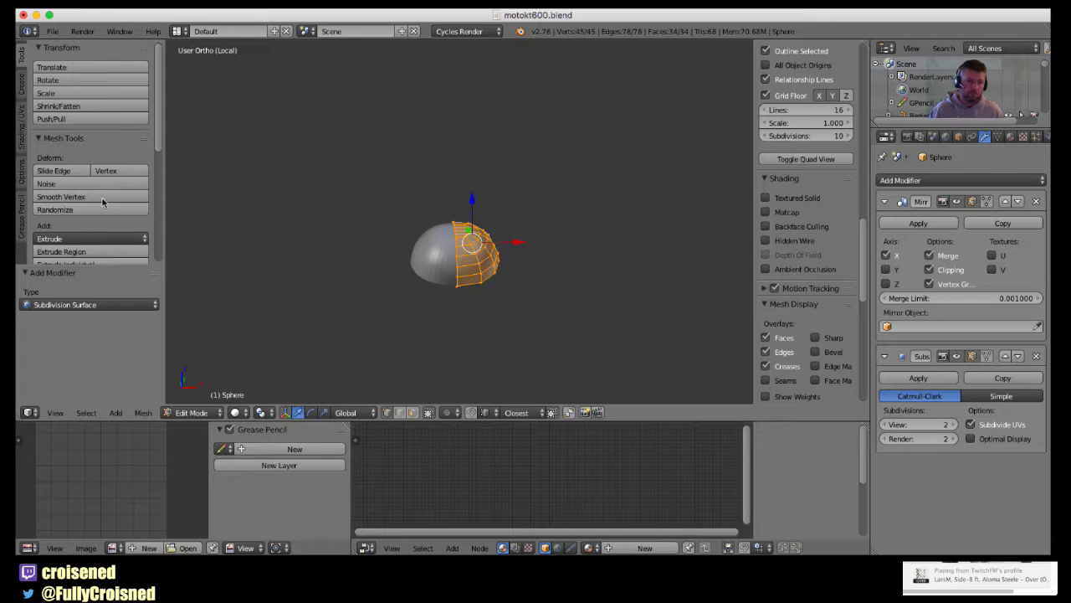
key("Tab")
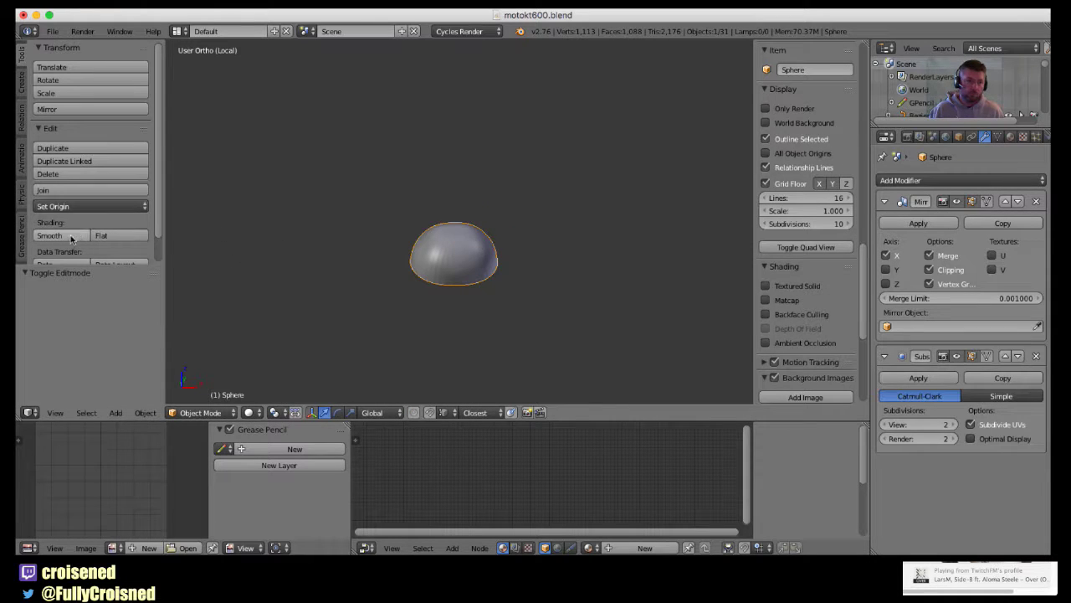
left_click(50, 235)
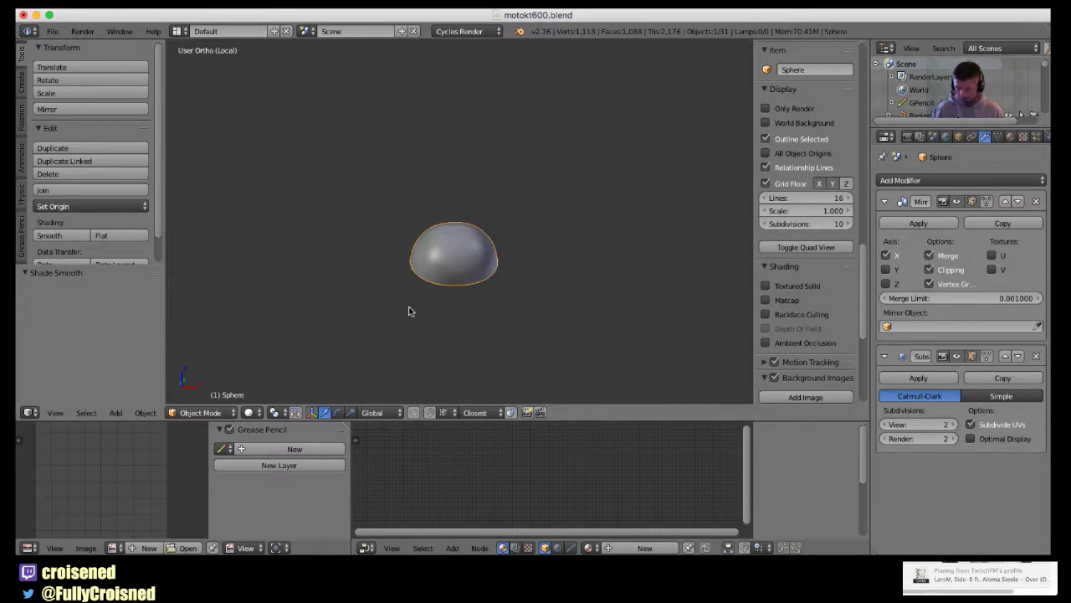
Toggle local view to inspect the dome within the whole motorcycle.
key("KP_Divide")
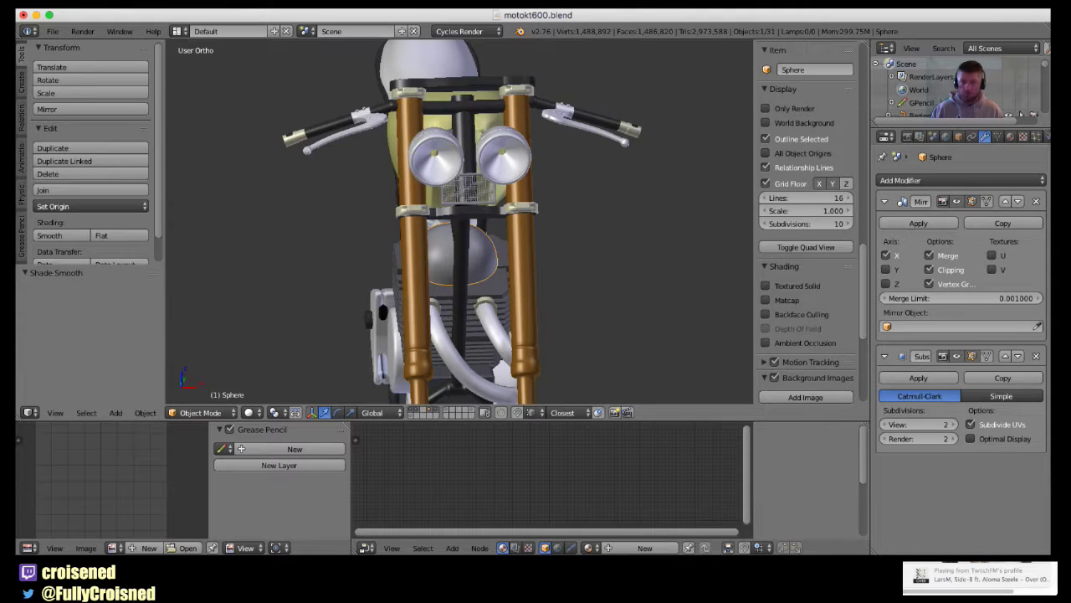
key("KP_Divide")
scroll(481, 290, "down", 3)
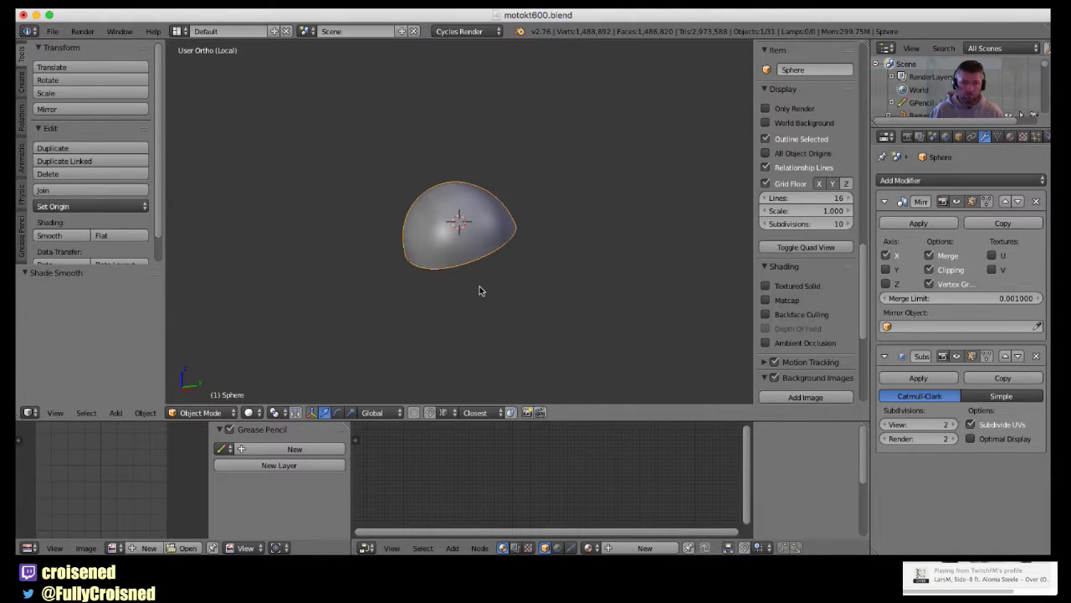
scroll(471, 297, "down", 2)
scroll(471, 296, "up", 3)
scroll(395, 353, "down", 3)
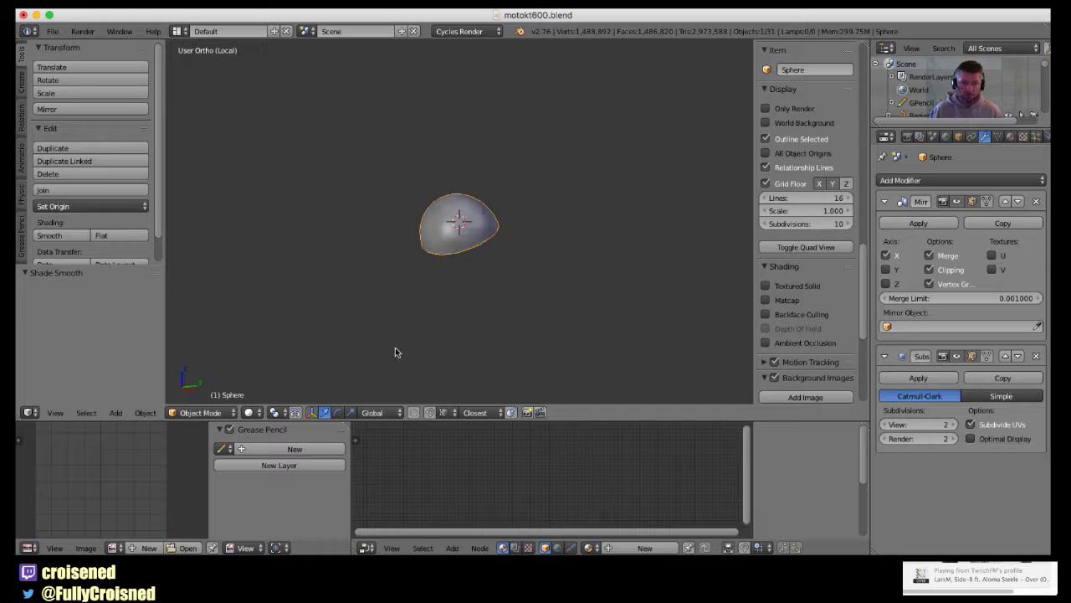
key("KP_Divide")
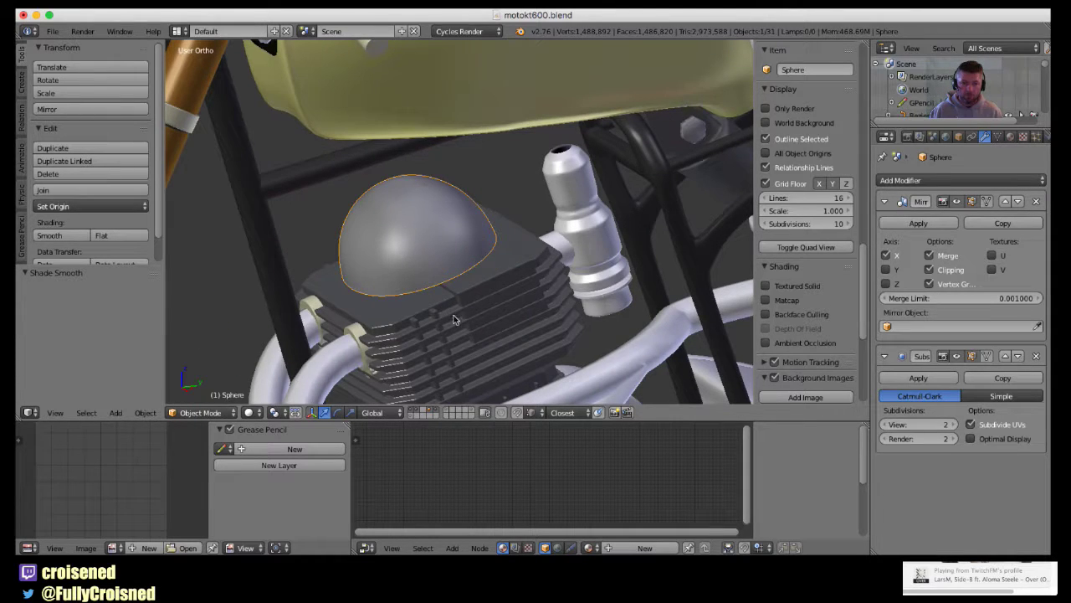
Browse the scene layers to find the dome and spark plug layer, then reselect the dome.
left_click(438, 412)
left_click(411, 412)
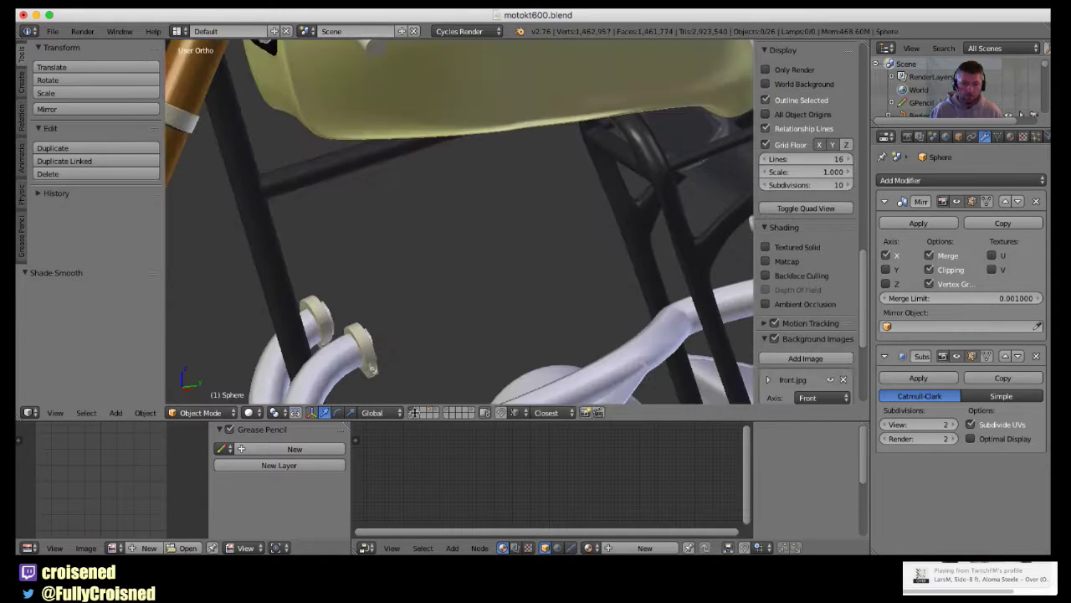
left_click(436, 411)
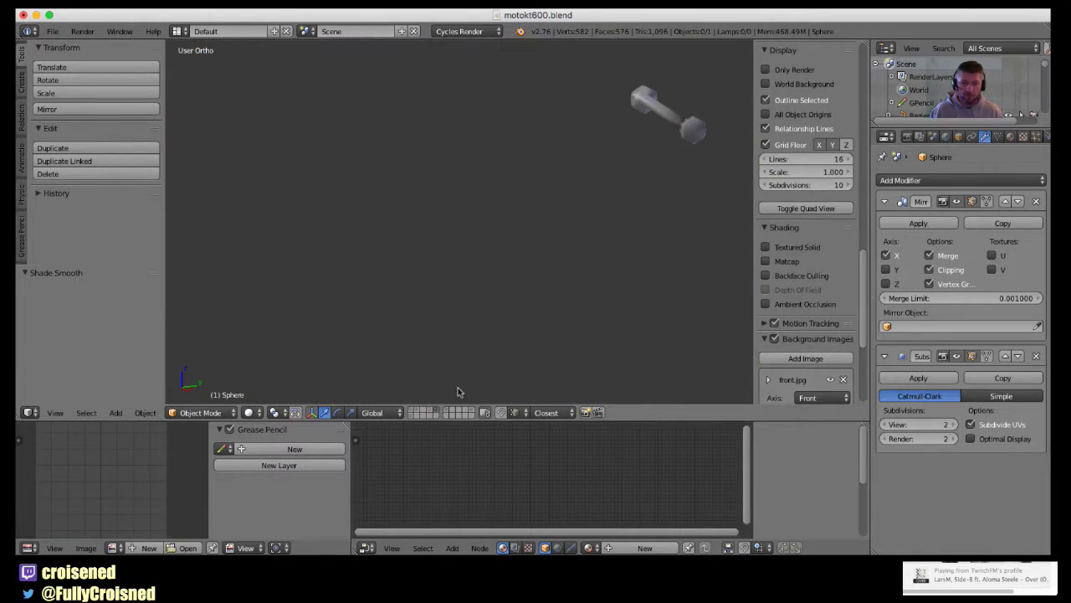
scroll(548, 274, "down", 4)
scroll(548, 274, "up", 3)
left_click(416, 412)
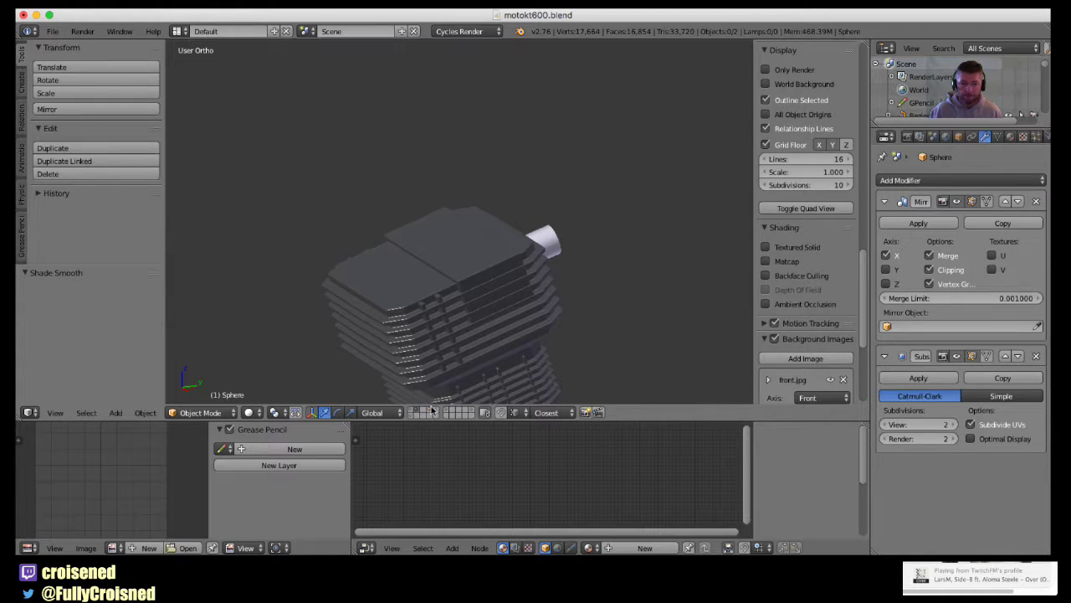
left_click(433, 412)
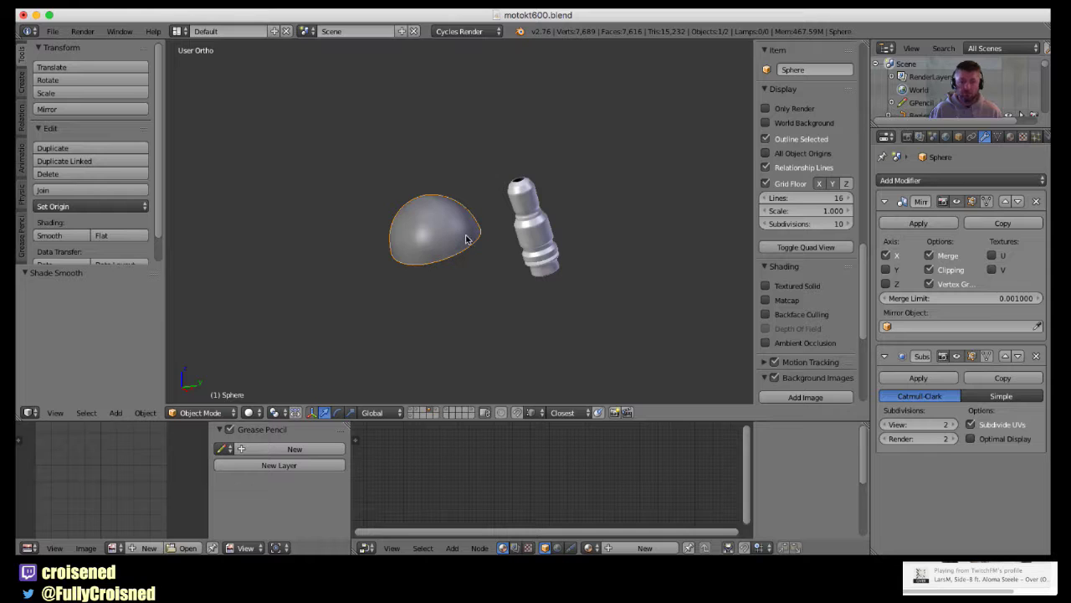
right_click(519, 253)
right_click(444, 259)
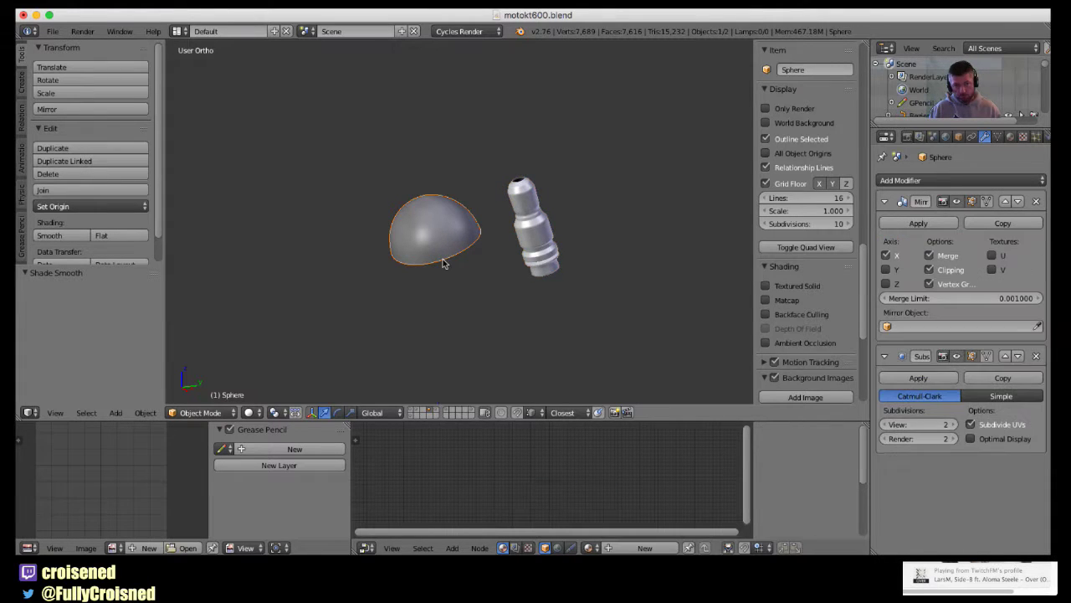
Move the dome to another layer and display it alongside the engine and plug.
key("m")
left_click(556, 288)
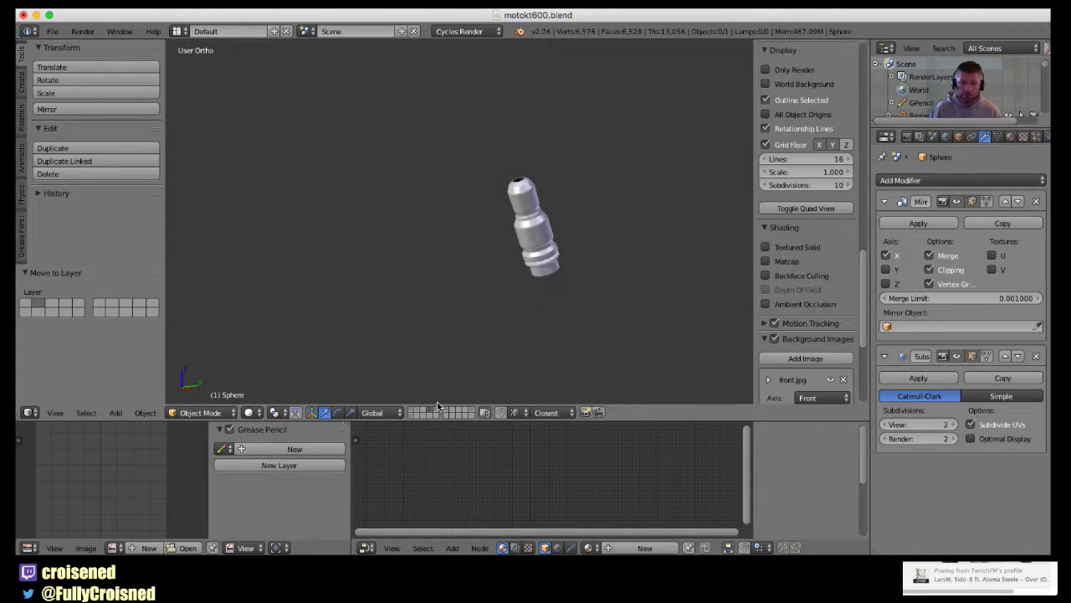
left_click(418, 412, "shift")
mouse_move(460, 310)
middle_mouse_down()
mouse_move(561, 324)
mouse_move(602, 293)
mouse_move(548, 201)
mouse_move(440, 201)
mouse_move(484, 280)
mouse_move(390, 266)
mouse_move(372, 248)
middle_mouse_up()
key("KP_7")
Extrude the dome's bottom edge loop outward, then downward, forming a flared lip.
key("Tab")
key("KP_3")
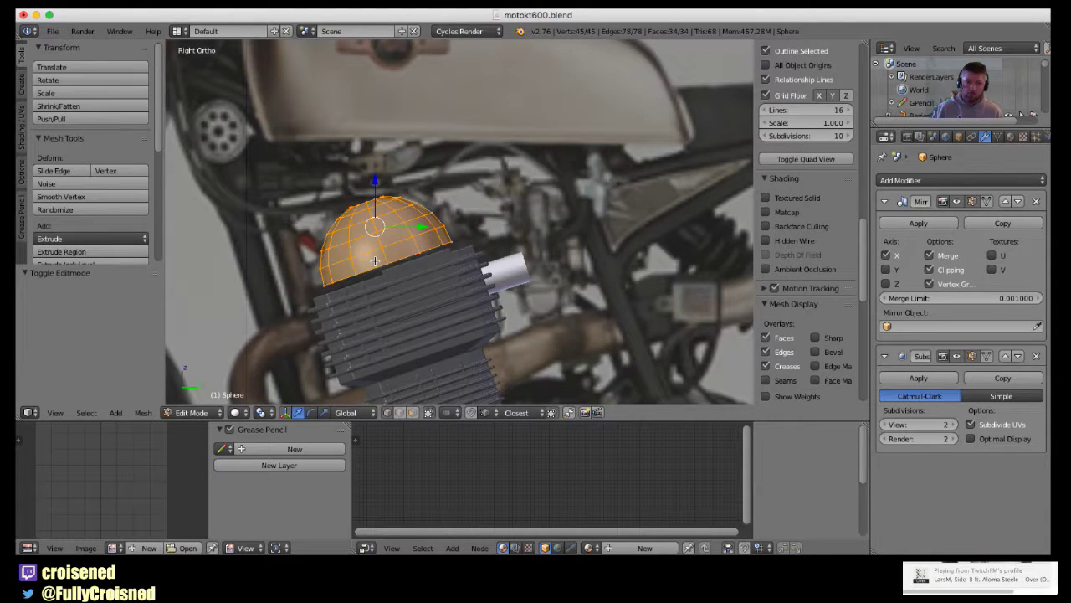
scroll(374, 268, "up", 1)
scroll(377, 287, "up", 1)
scroll(414, 295, "up", 1)
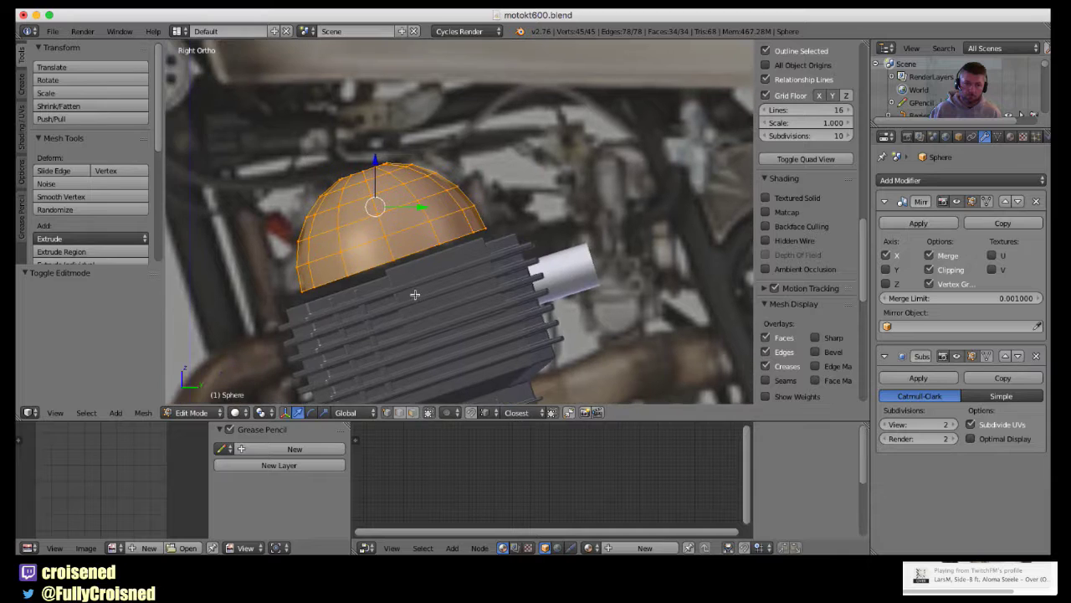
right_click(412, 265, "alt")
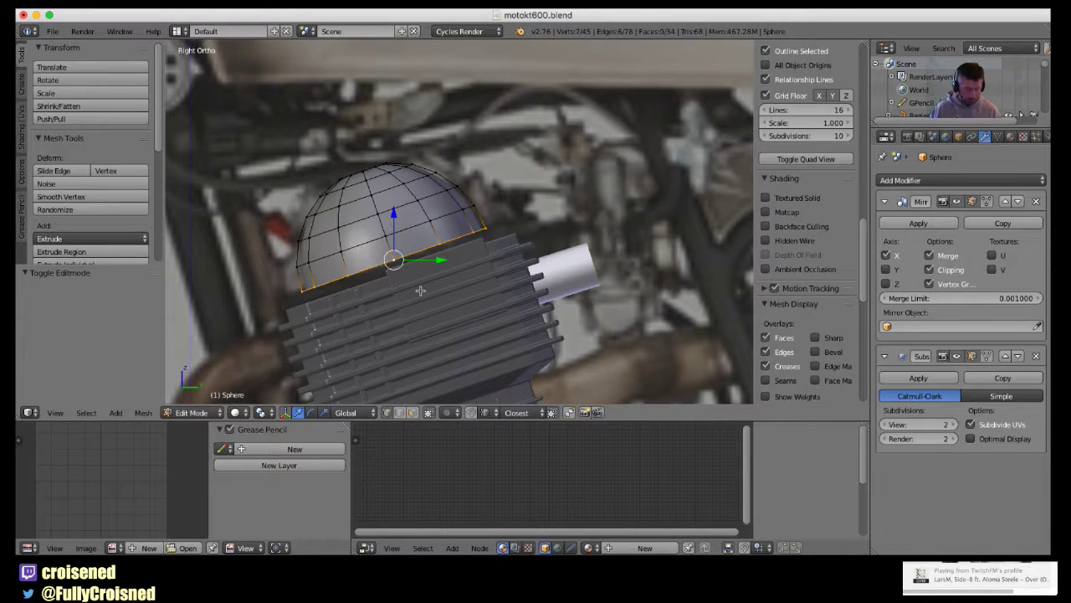
key("e")
key("s")
left_click(424, 293)
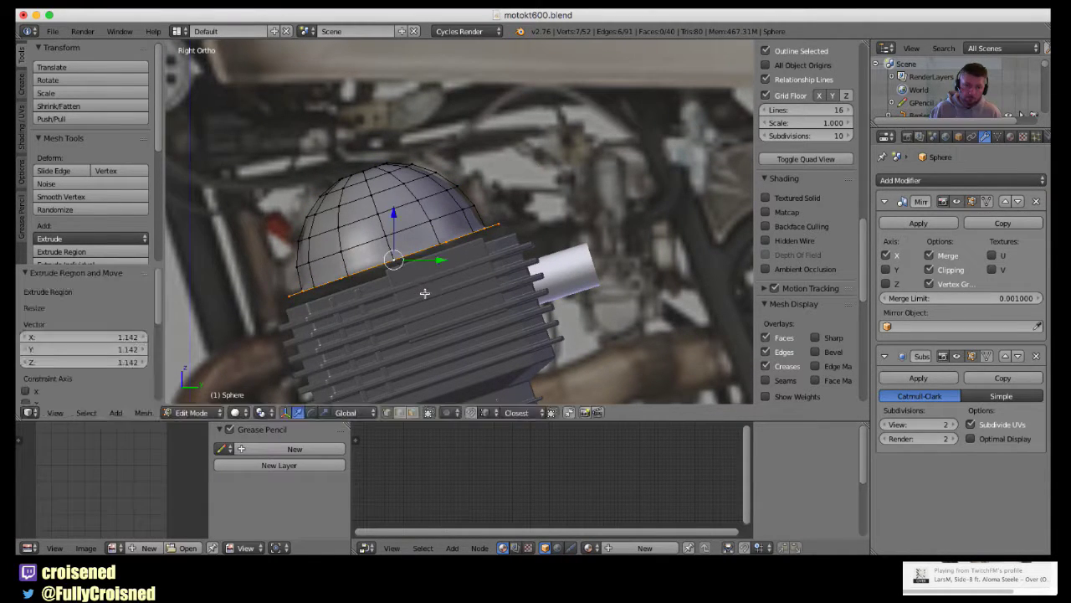
key("e")
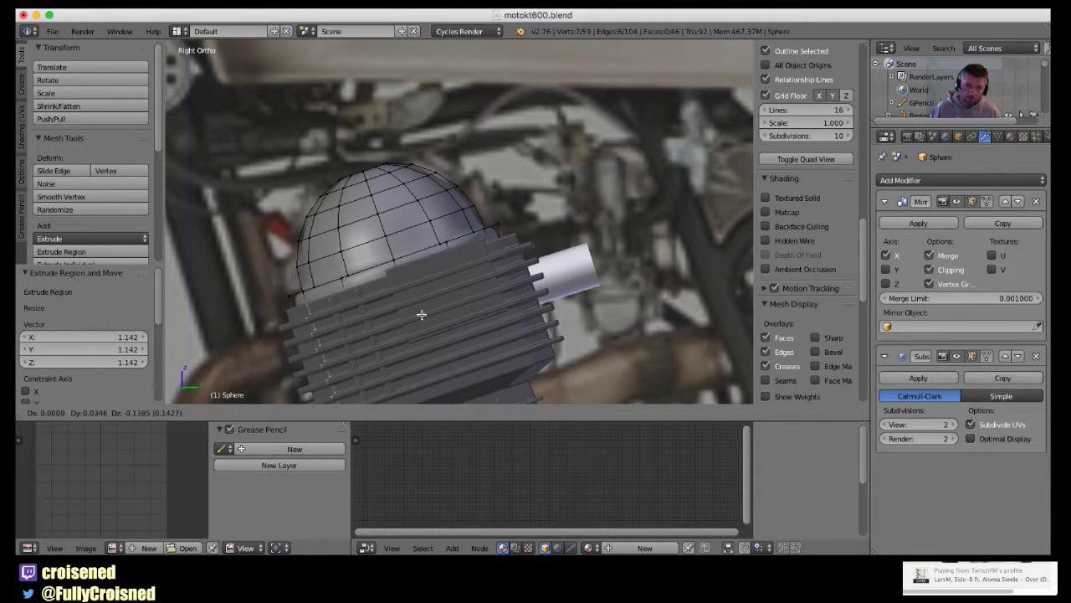
left_click(421, 315)
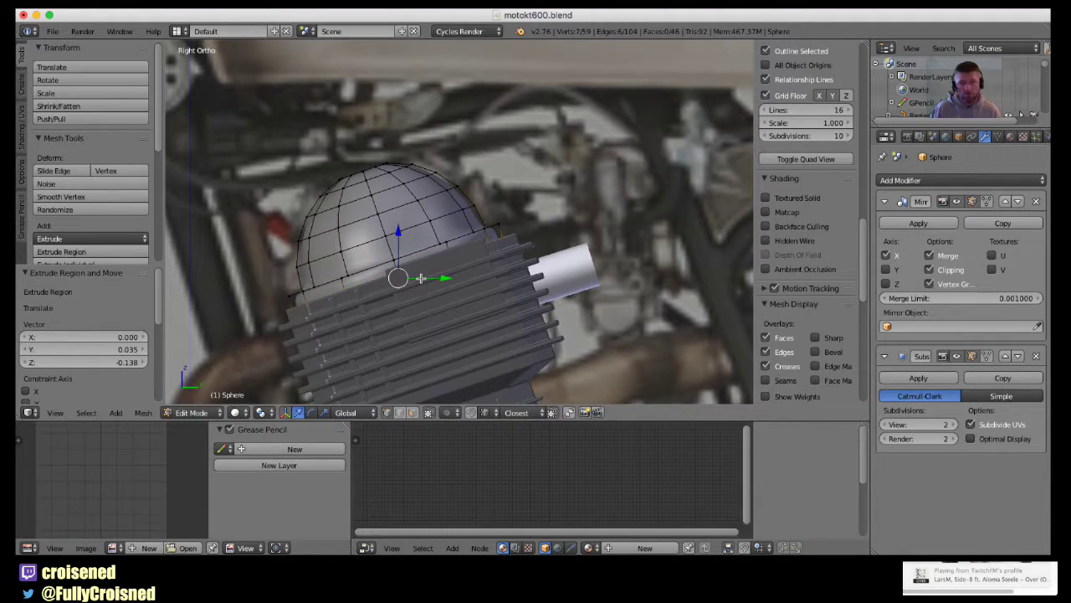
Add a loop cut near the dome's lower rim.
mouse_move(421, 278)
middle_mouse_down()
mouse_move(535, 278)
mouse_move(536, 306)
mouse_move(578, 326)
mouse_move(469, 321)
middle_mouse_up()
key("Tab")
key("Tab")
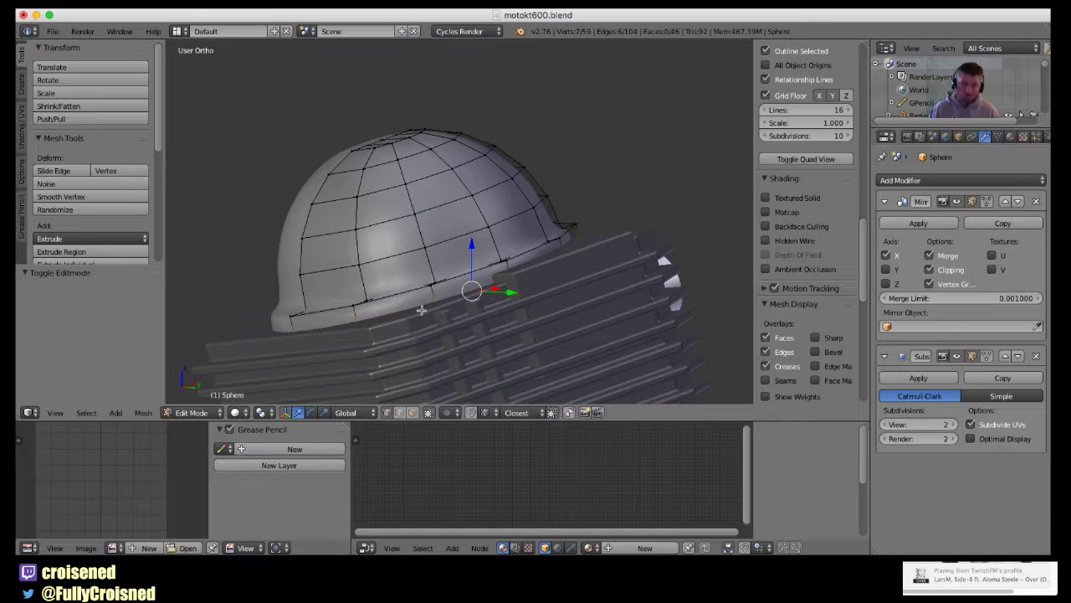
key("ctrl+r")
left_click(421, 306)
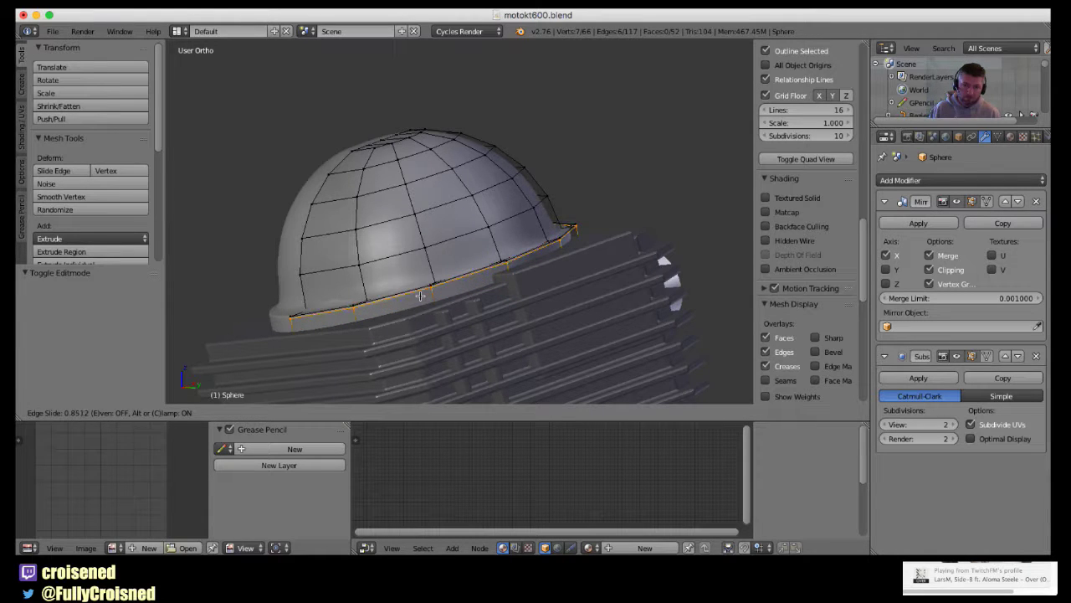
left_click(423, 296)
key("Tab")
scroll(428, 294, "down", 3)
middle_click_drag(435, 291, 359, 307)
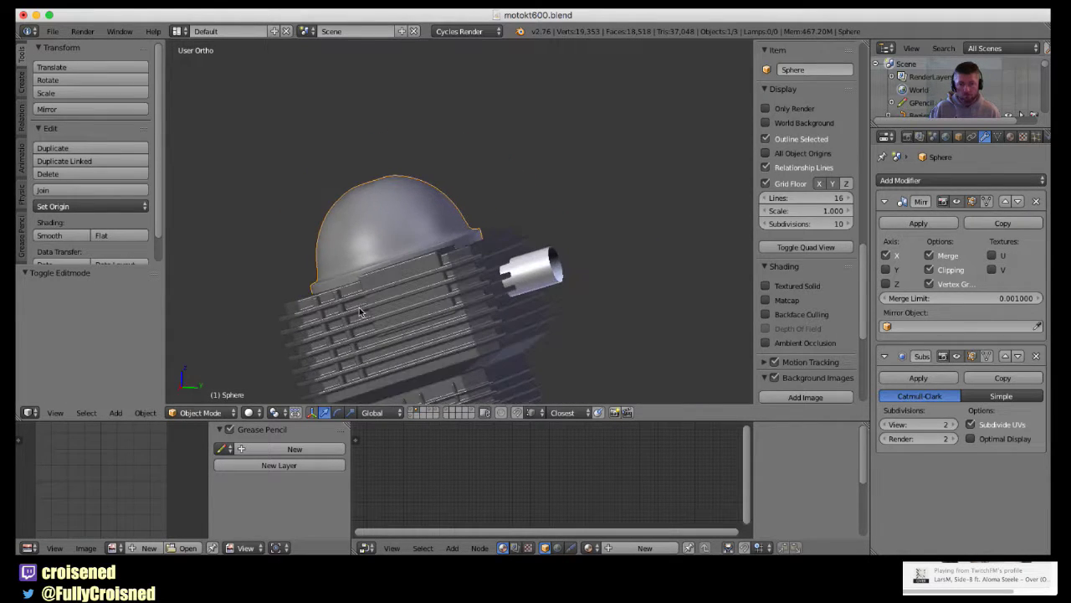
Select a block of faces on the dome's side in face-select mode.
key("KP_3")
key("Tab")
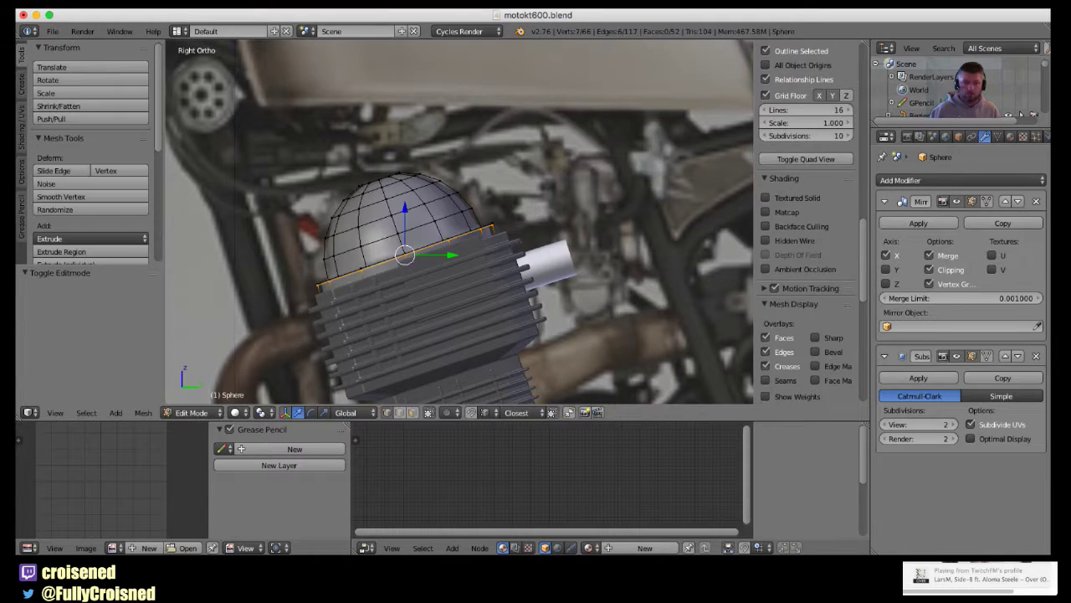
key("z")
middle_click_drag(410, 261, 531, 321, "shift")
key("Tab")
key("Tab")
key("z")
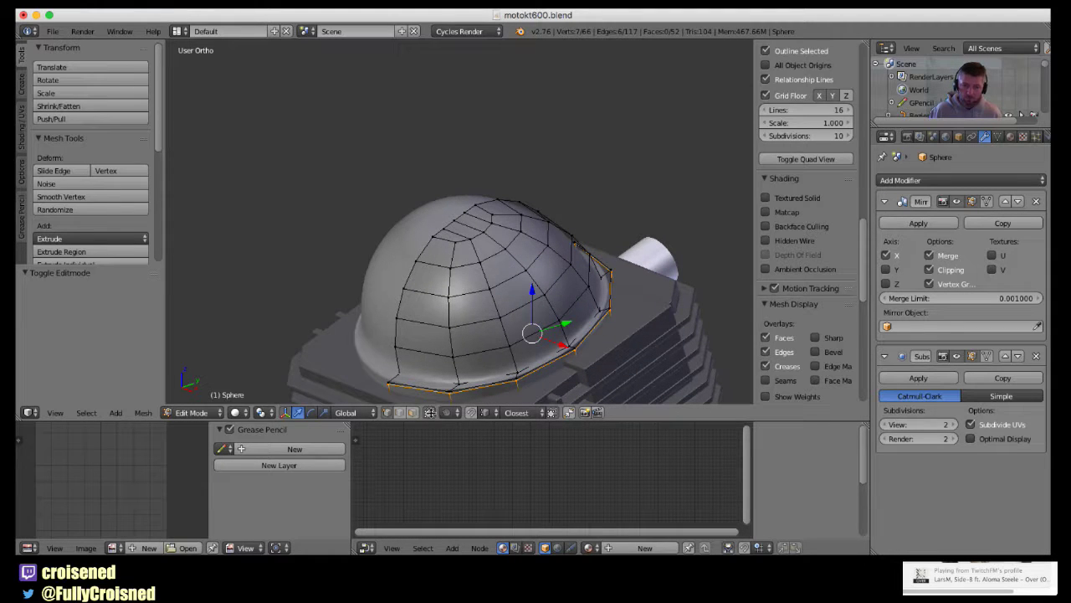
key("3")
right_click(565, 308)
key("ctrl+KP_Add")
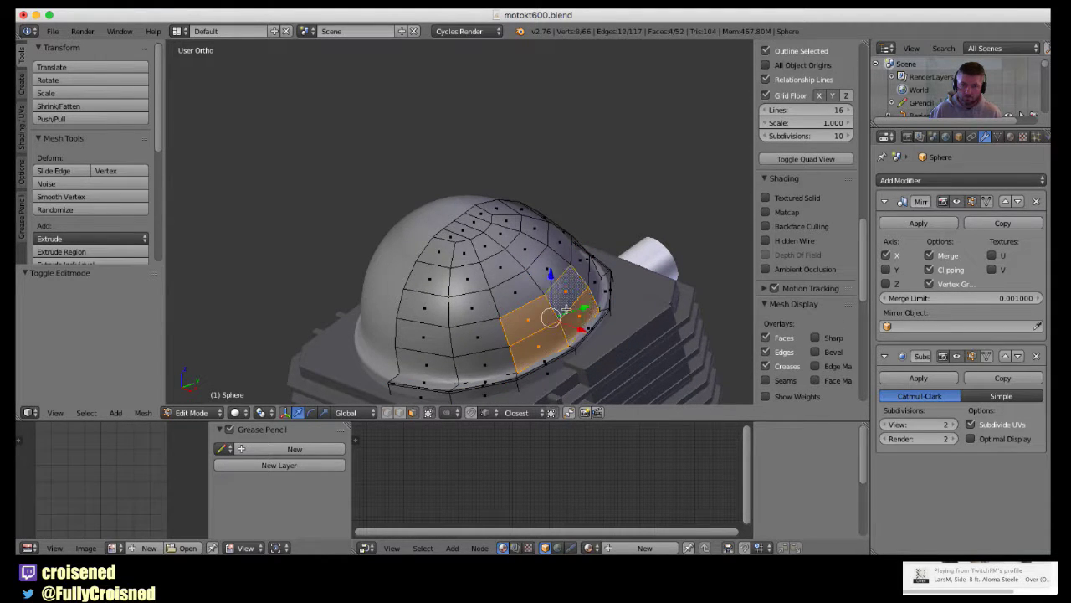
middle_click_drag(566, 308, 501, 335)
key("KP_3")
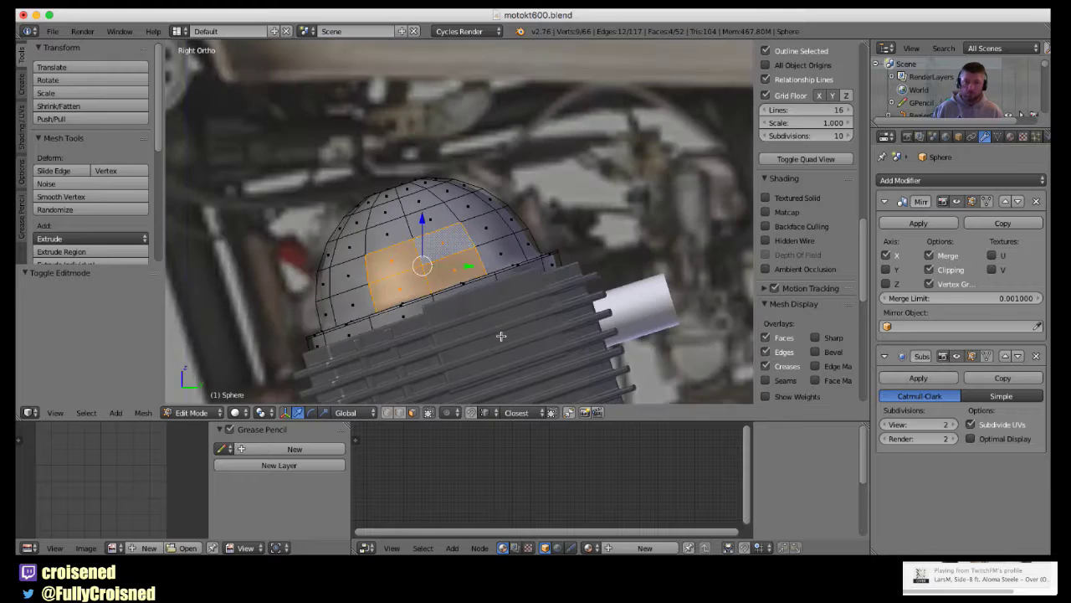
scroll(502, 319, "up", 1)
middle_click_drag(472, 305, 455, 293, "shift")
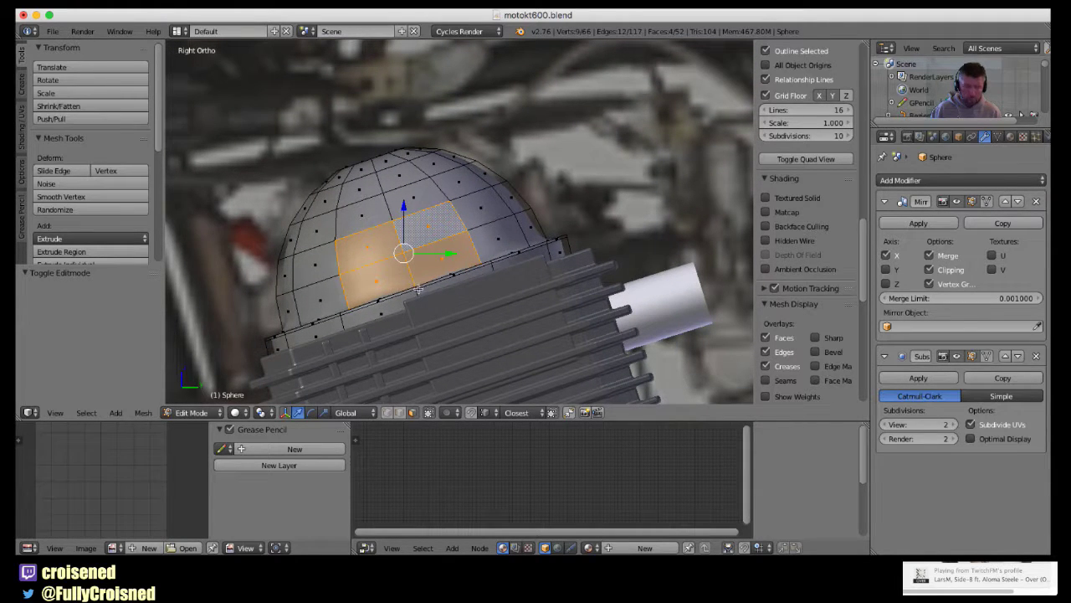
Delete the selected faces to open a hole and shrink its edge loop to 0.880.
key("x")
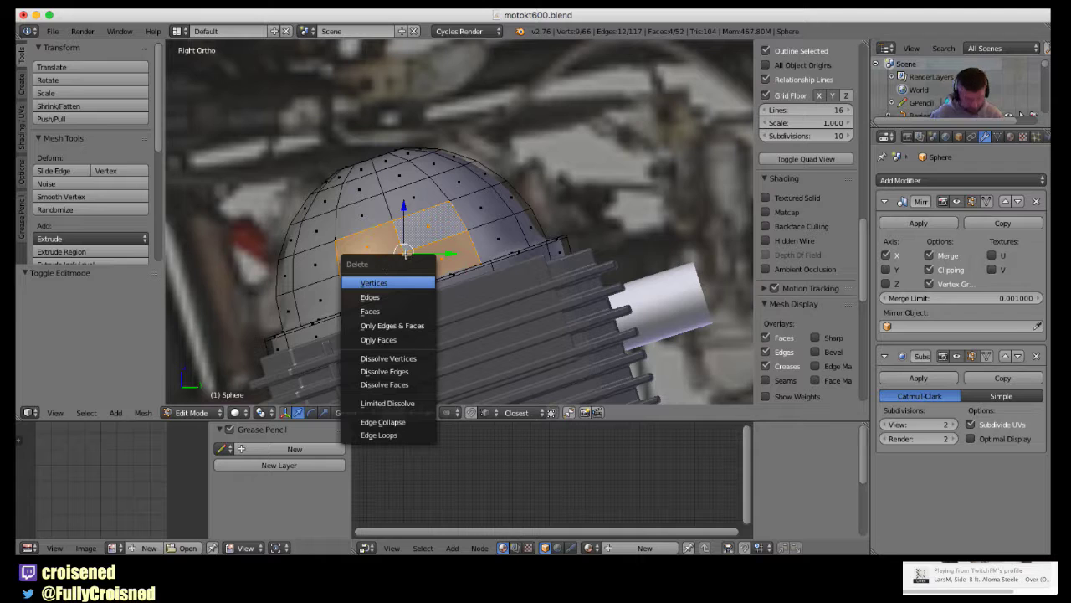
left_click(392, 313)
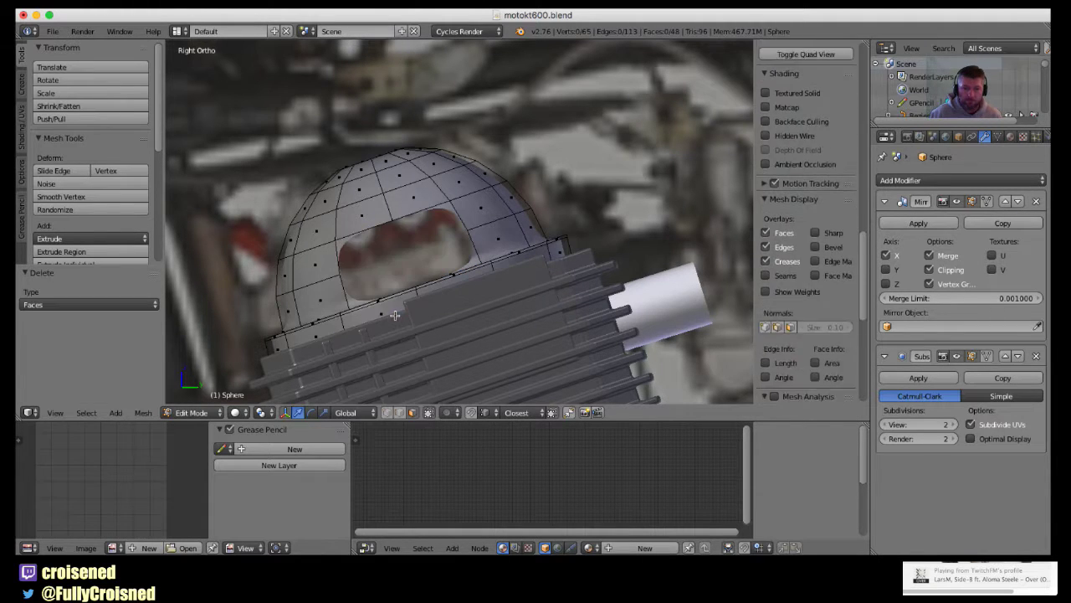
left_click(388, 416)
scroll(398, 228, "up", 2)
left_click(400, 216, "alt")
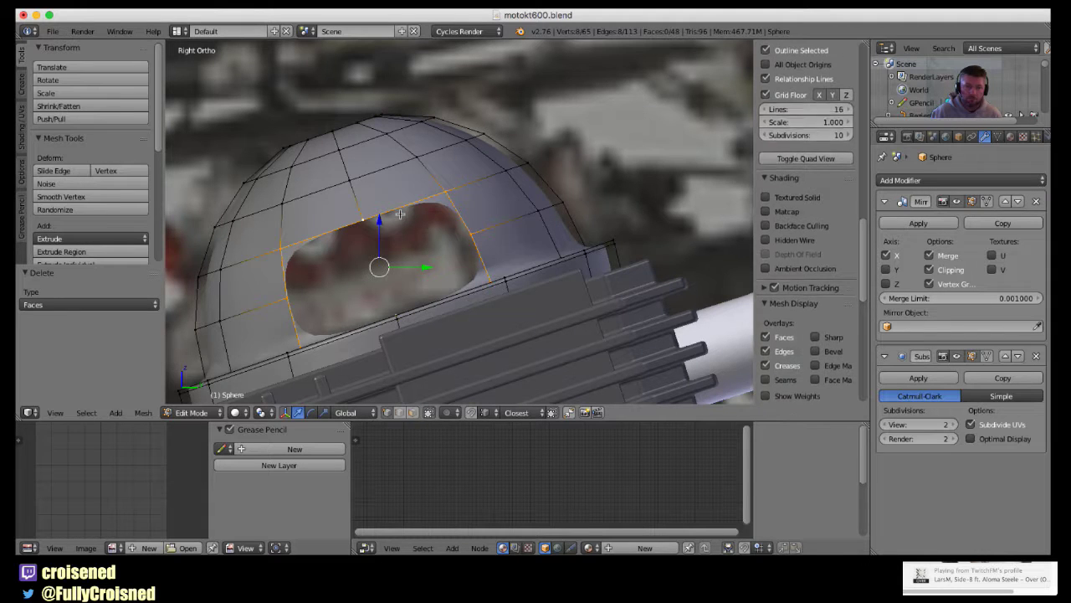
key("shift+ctrl+alt+s")
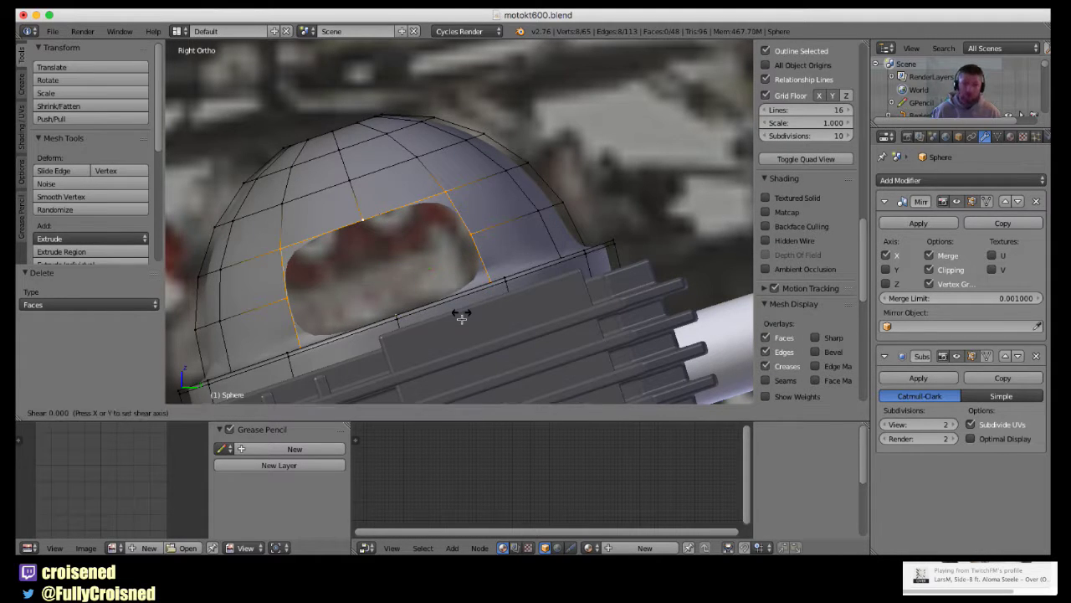
type("[1|] = 1")
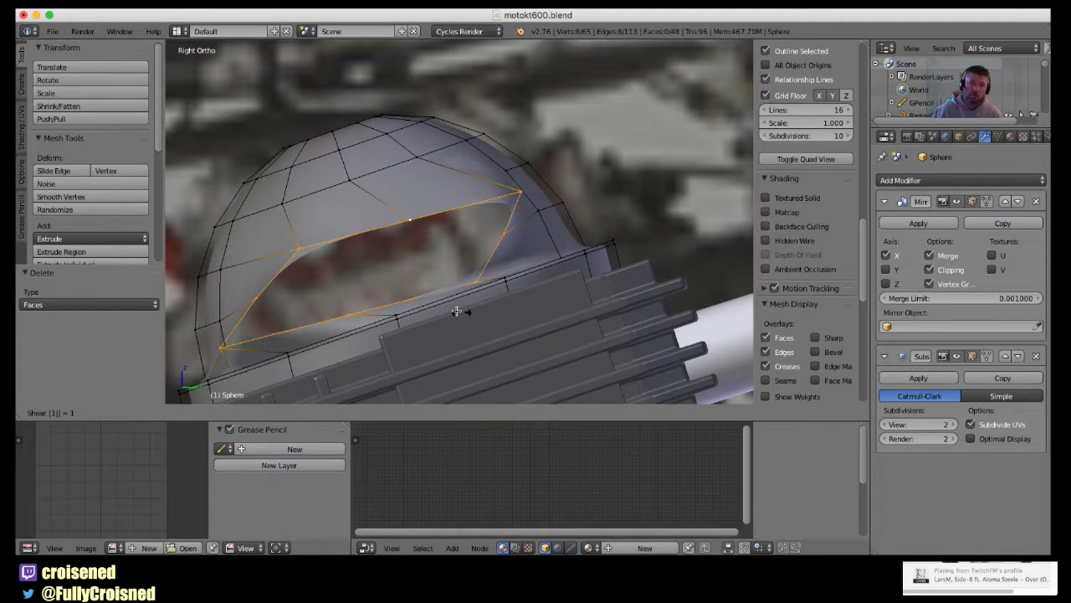
key("Escape")
key("s")
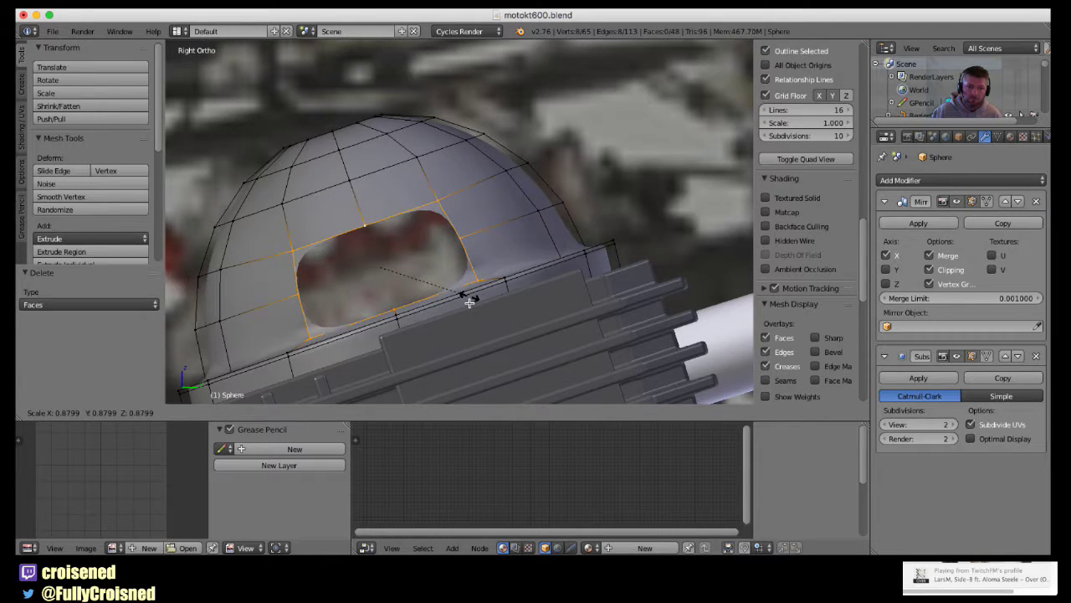
left_click(467, 297)
scroll(803, 209, "down", 1)
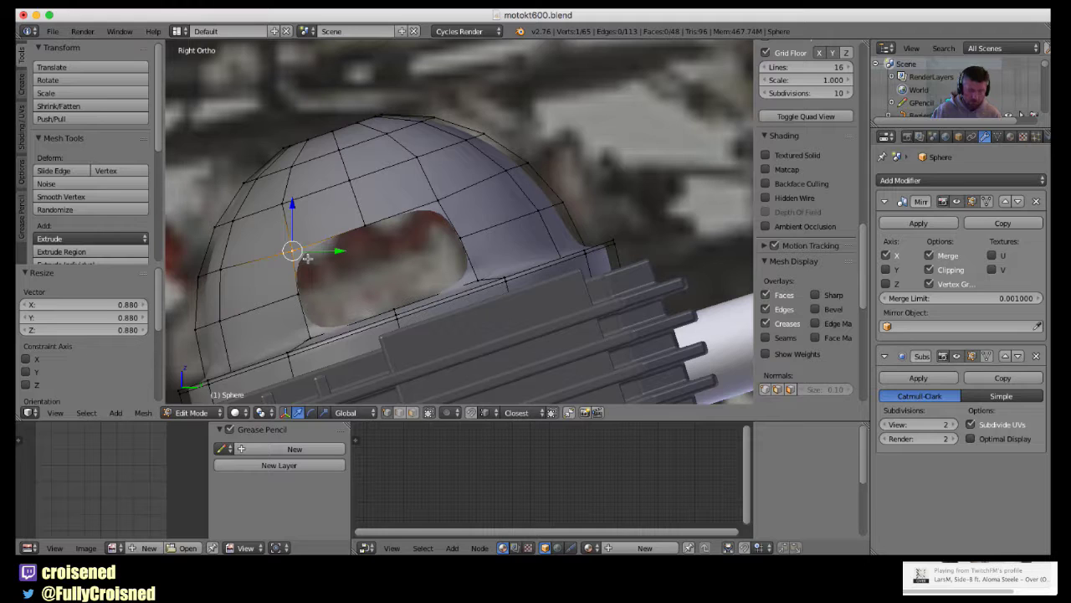
Vertex-slide three rim vertices to round the hole, then select its border loop.
key("shift+v")
left_click(329, 259)
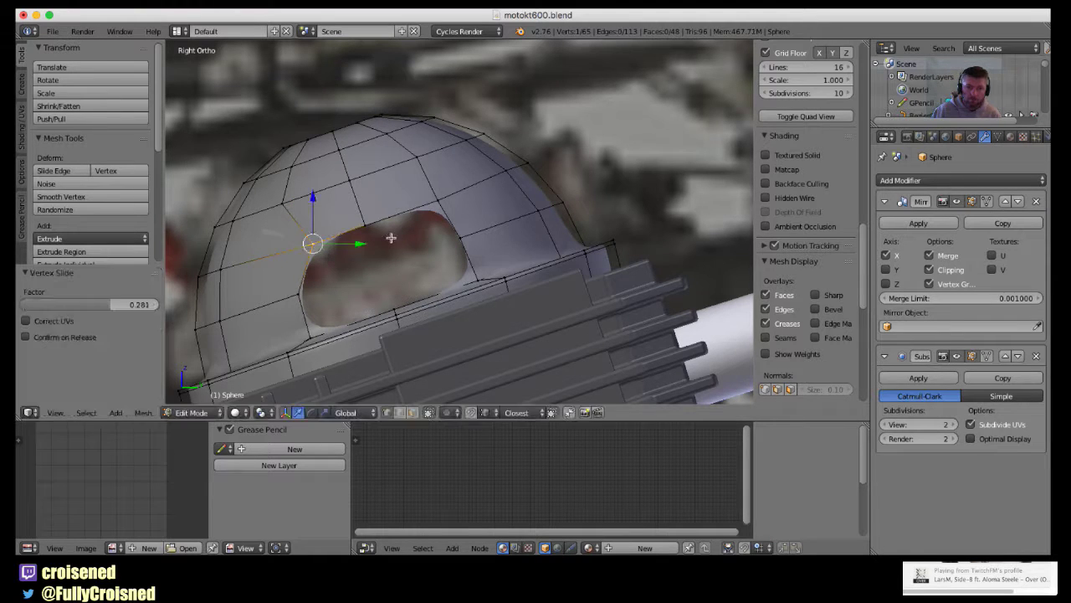
right_click(437, 207)
key("shift+v")
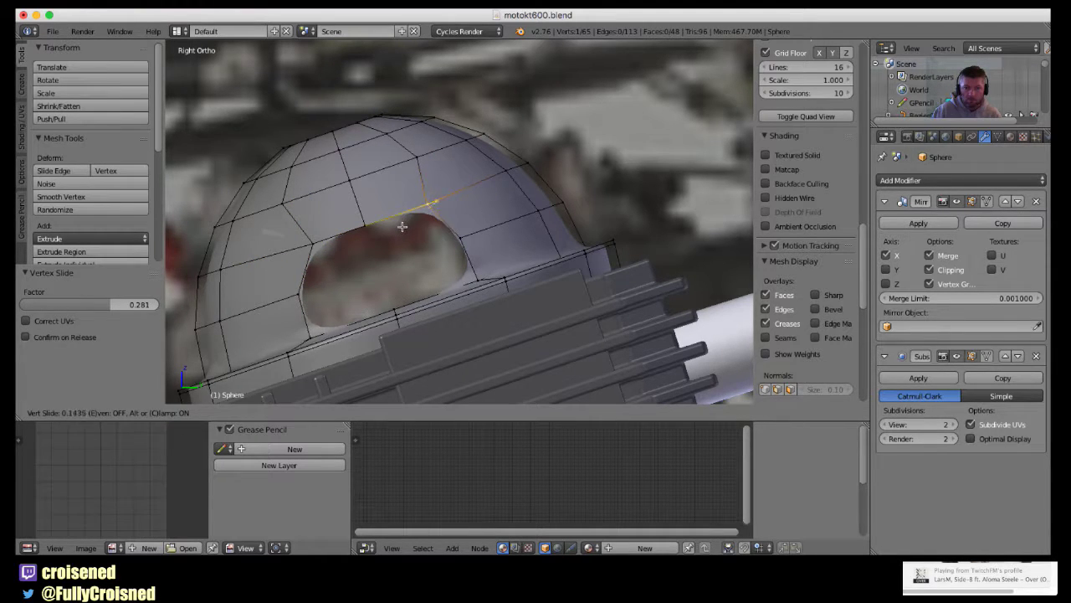
left_click(396, 232)
right_click(332, 246)
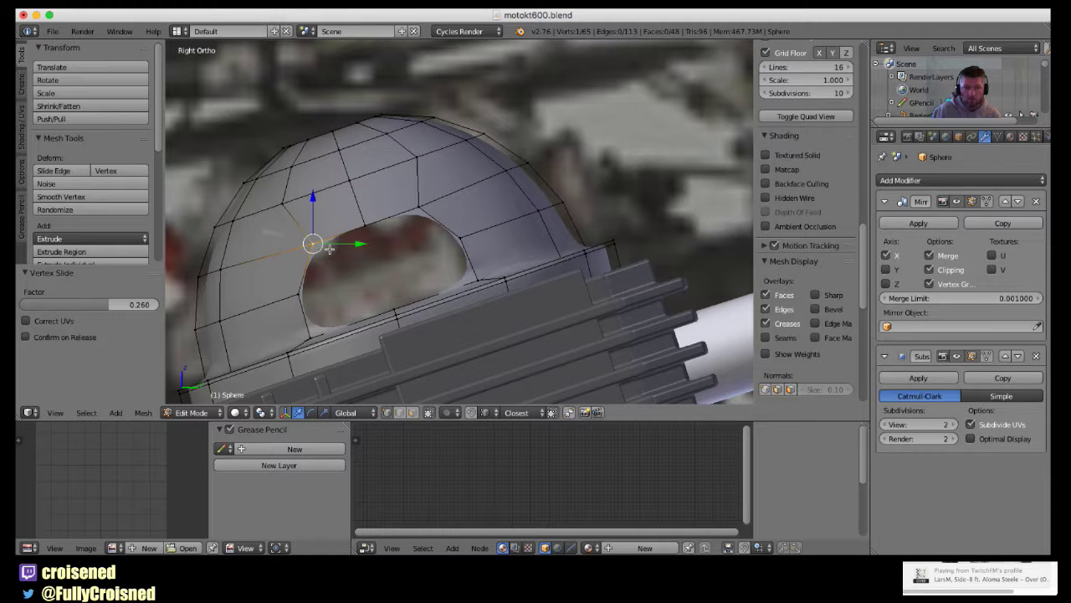
key("shift+v")
left_click(336, 246)
right_click(372, 229, "alt")
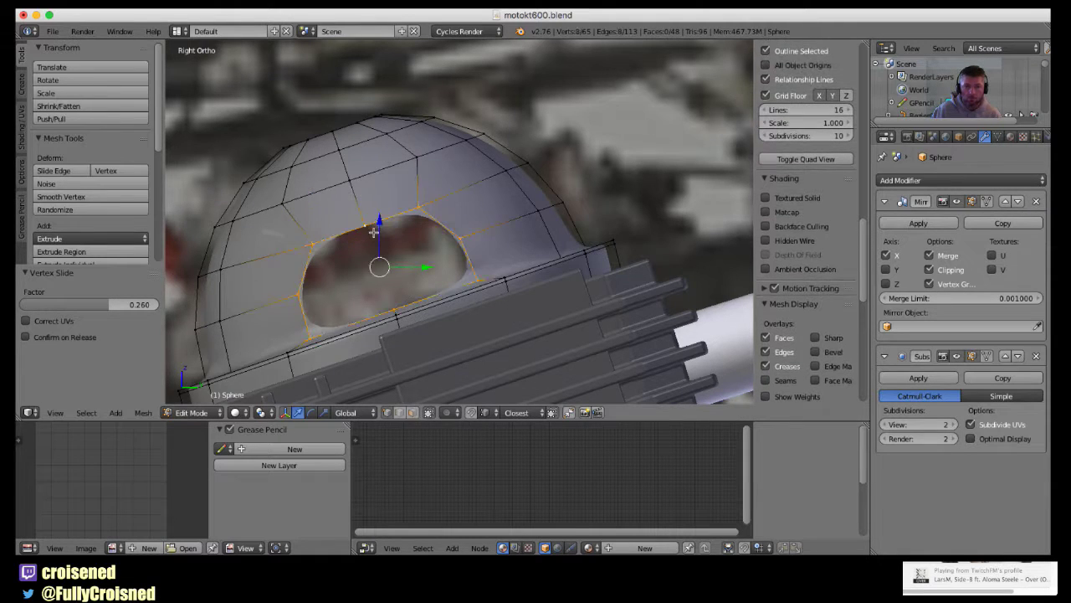
mouse_move(391, 266)
middle_mouse_down()
mouse_move(554, 293)
mouse_move(475, 313)
mouse_move(390, 376)
mouse_move(535, 349)
middle_mouse_up()
Extrude the hole's border loop and scale it inward as an inset.
scroll(554, 293, "up", 5)
key("e")
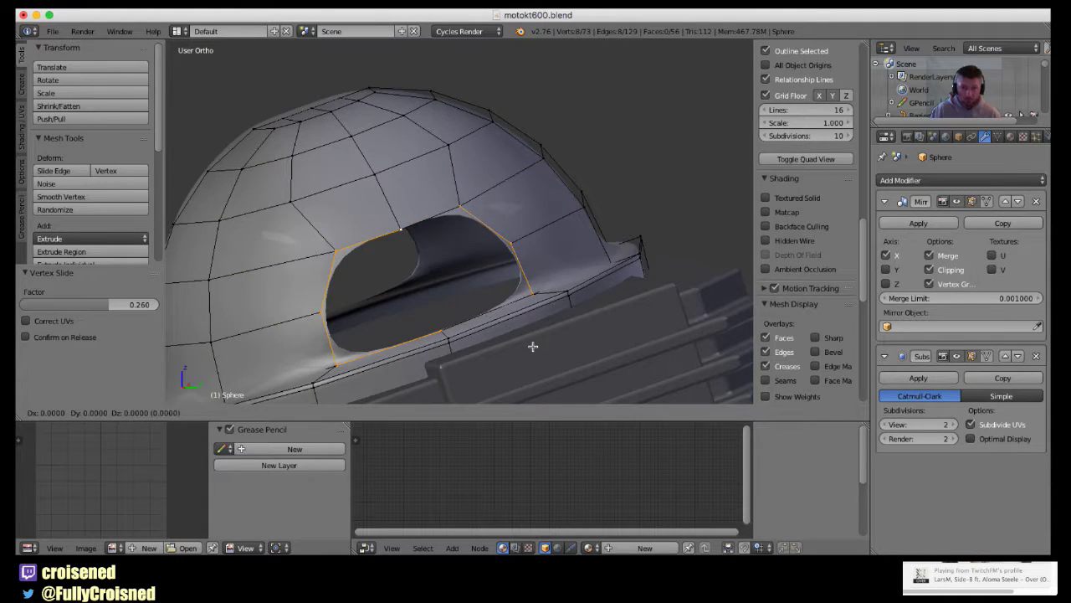
key("s")
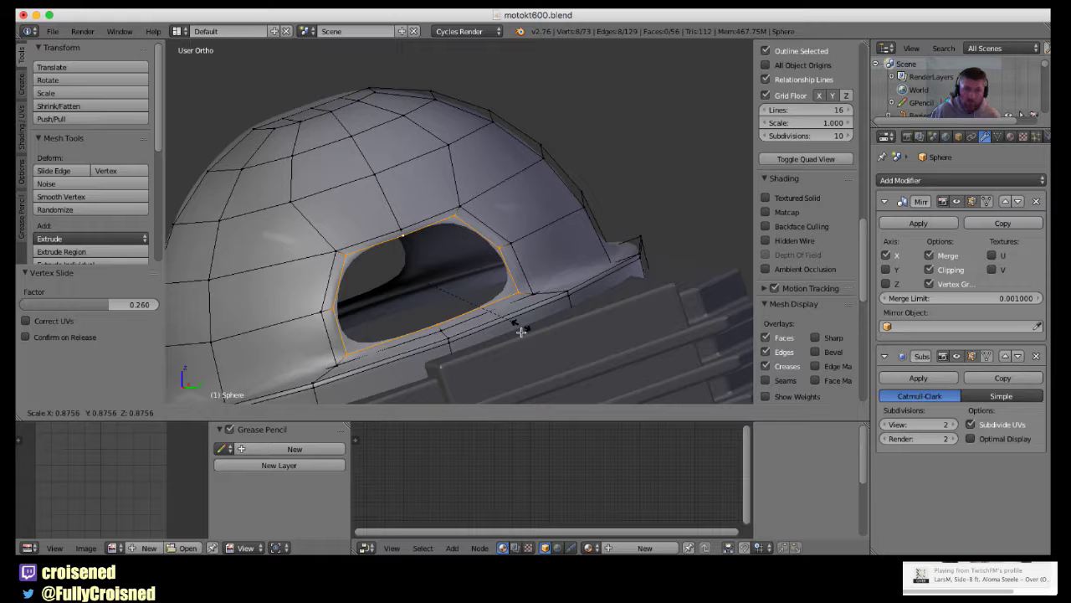
left_click(521, 329)
mouse_move(520, 330)
middle_mouse_down()
mouse_move(506, 276)
mouse_move(460, 335)
middle_mouse_up()
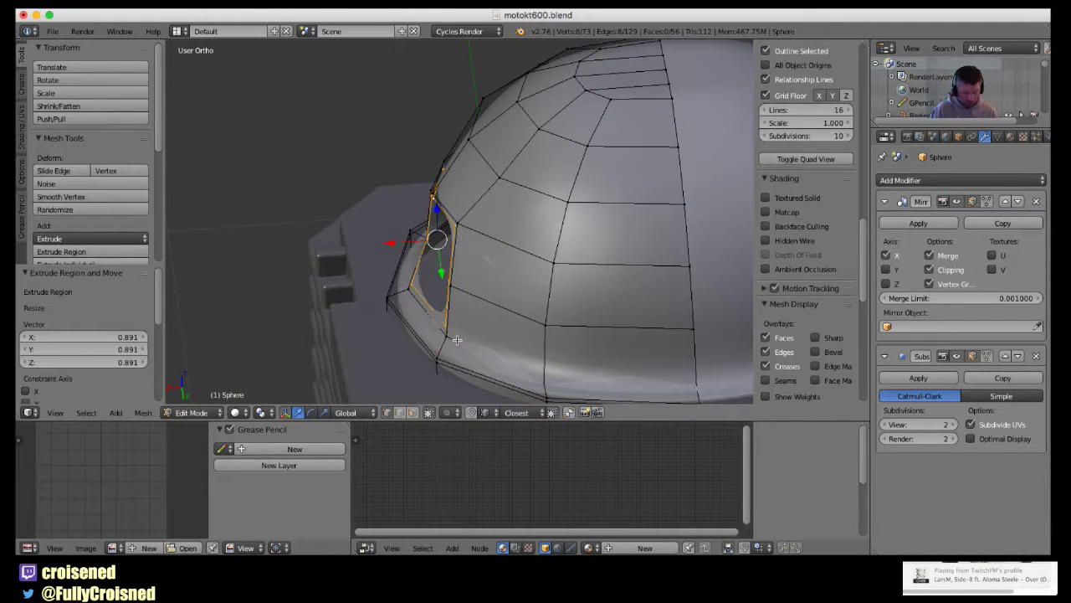
Extrude the loop outward along X by 0.135, then extrude and scale it to 0.323.
key("e")
key("x")
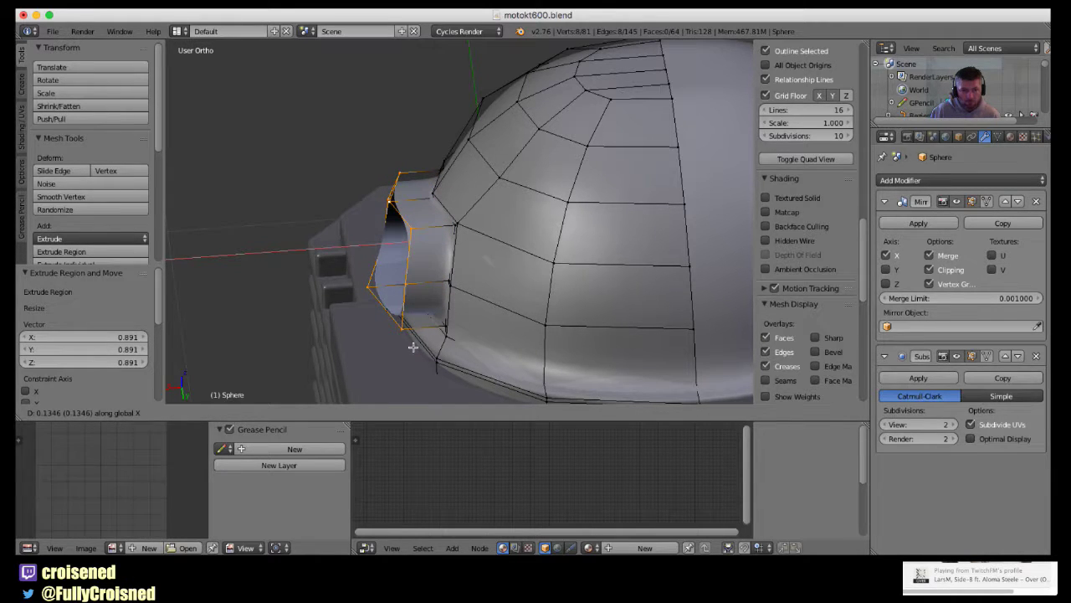
left_click(413, 346)
middle_click_drag(413, 346, 555, 315)
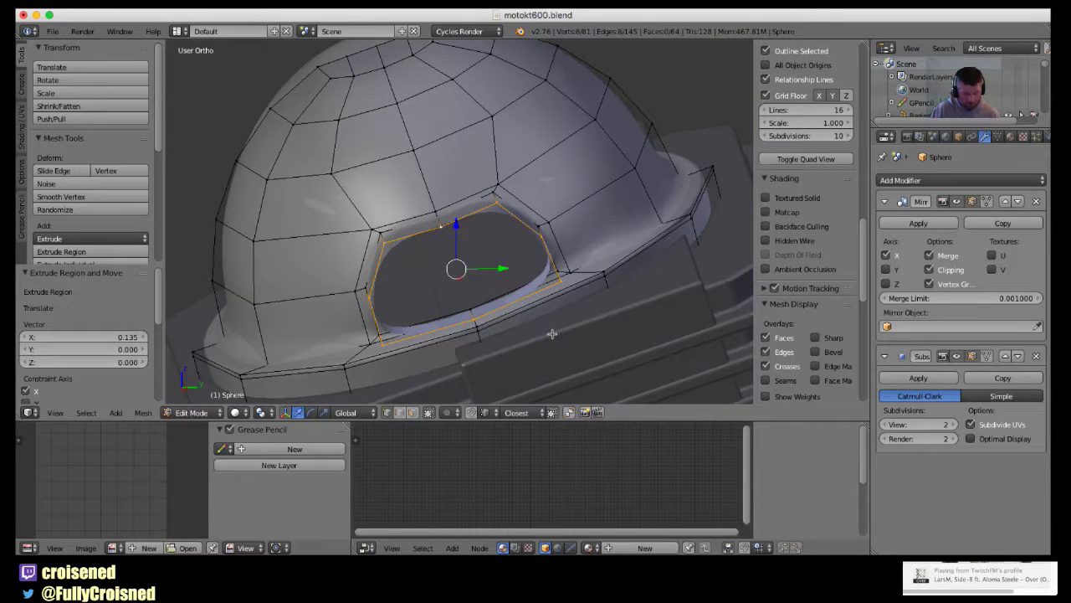
key("e")
key("s")
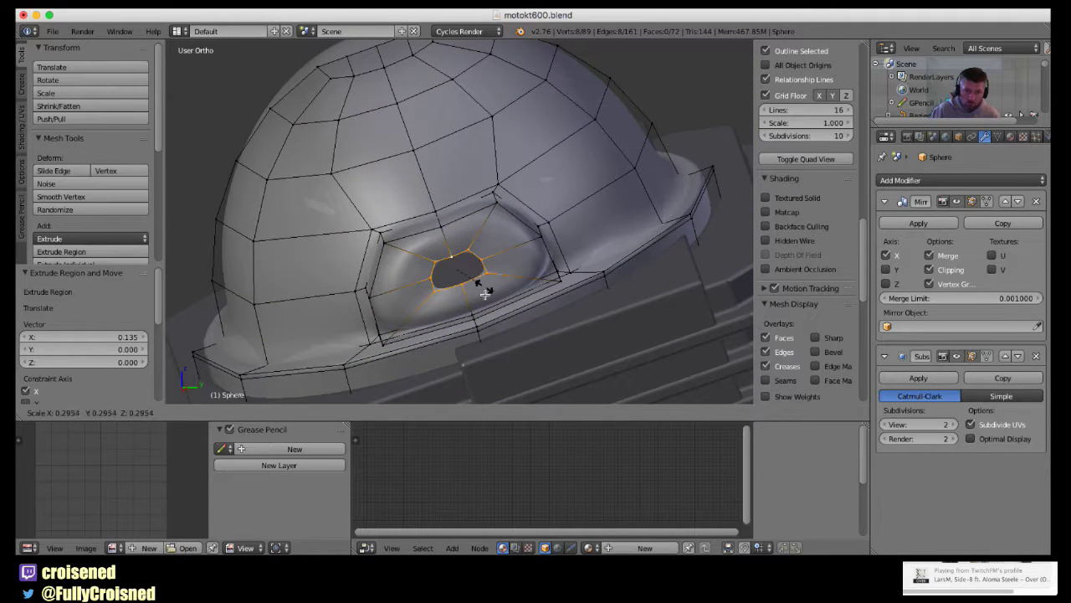
left_click(486, 295)
scroll(461, 279, "up", 2)
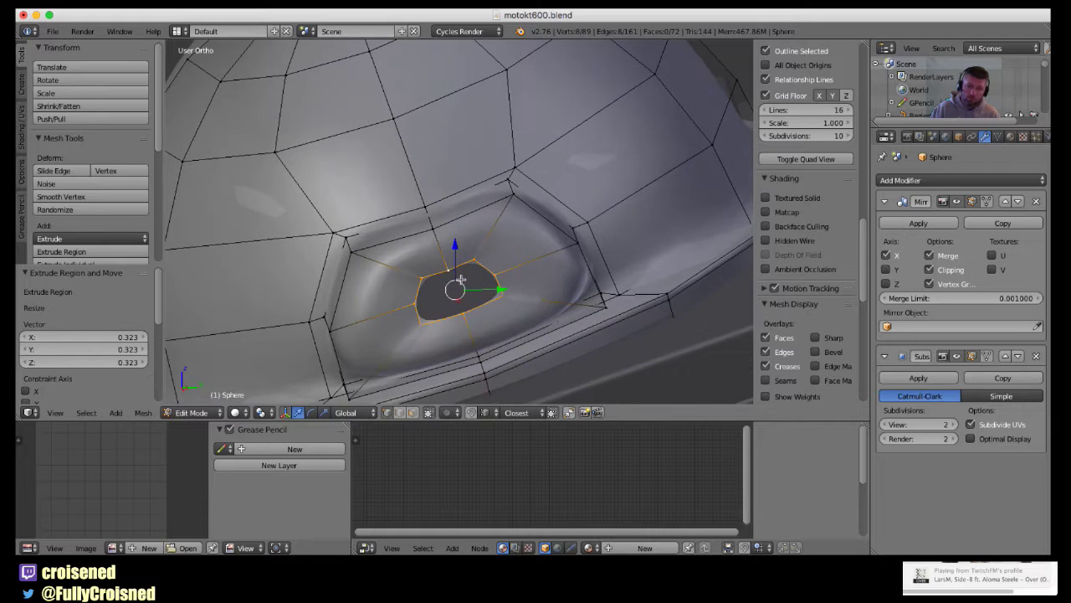
mouse_move(438, 306)
middle_mouse_down()
mouse_move(427, 298)
mouse_move(449, 325)
mouse_move(425, 333)
middle_mouse_up()
Extrude a vertex into the hole and fill faces between the surrounding rim vertices.
right_click(413, 335)
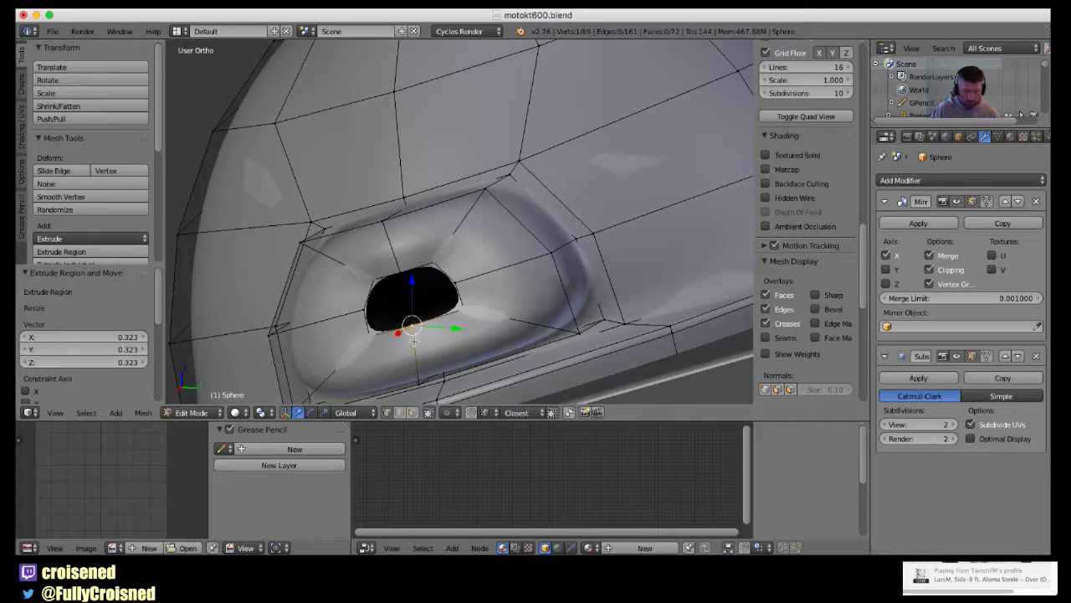
key("e")
left_click(406, 313)
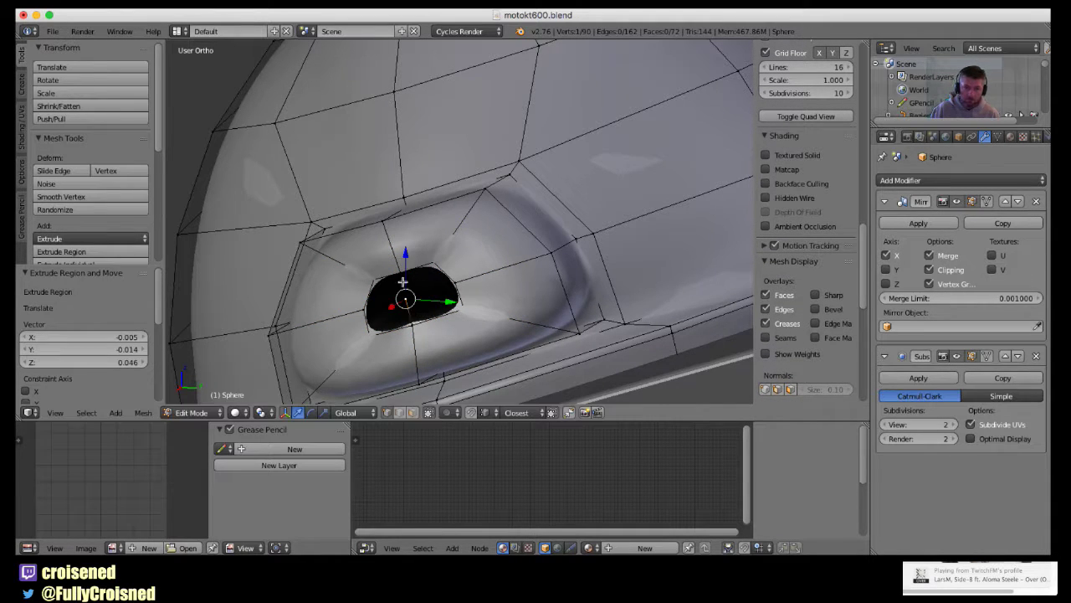
right_click(456, 291, "ctrl")
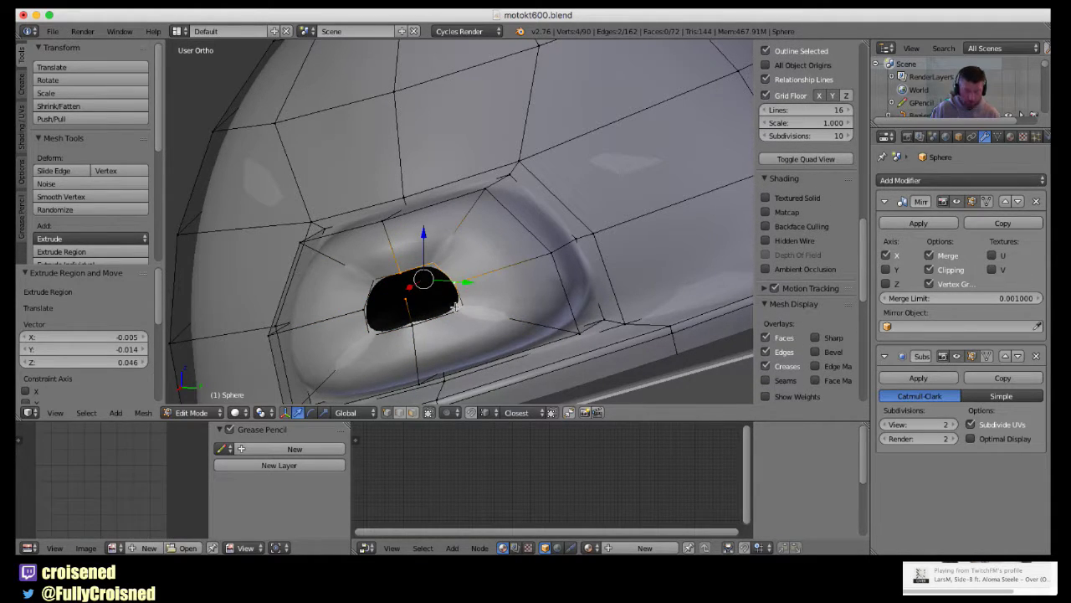
key("f")
key("a")
right_click(452, 299)
right_click(465, 293, "shift")
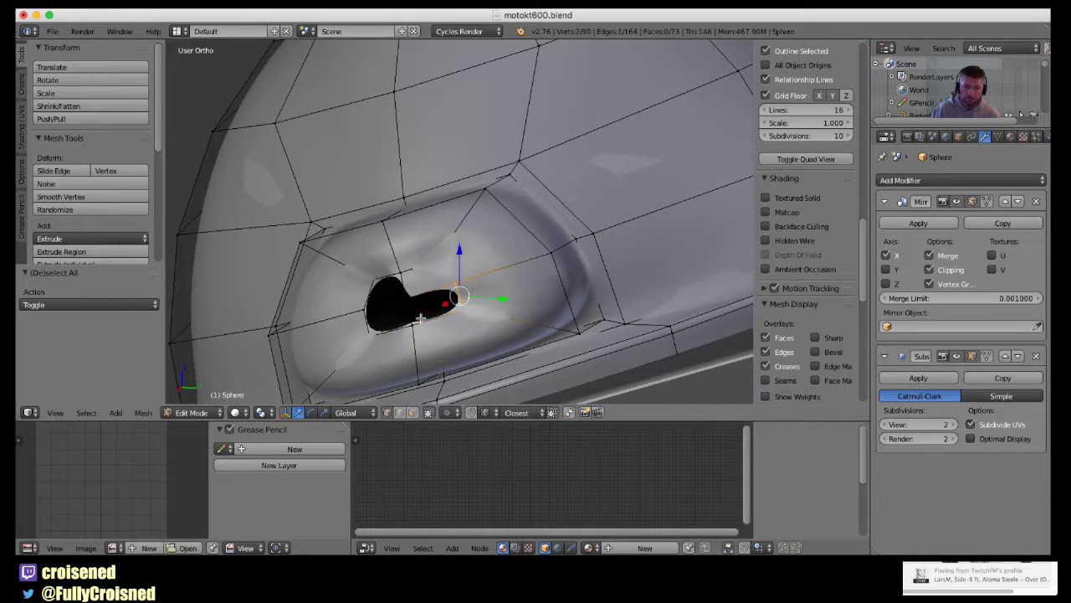
right_click(418, 316, "shift")
right_click(409, 312, "shift")
key("f")
key("a")
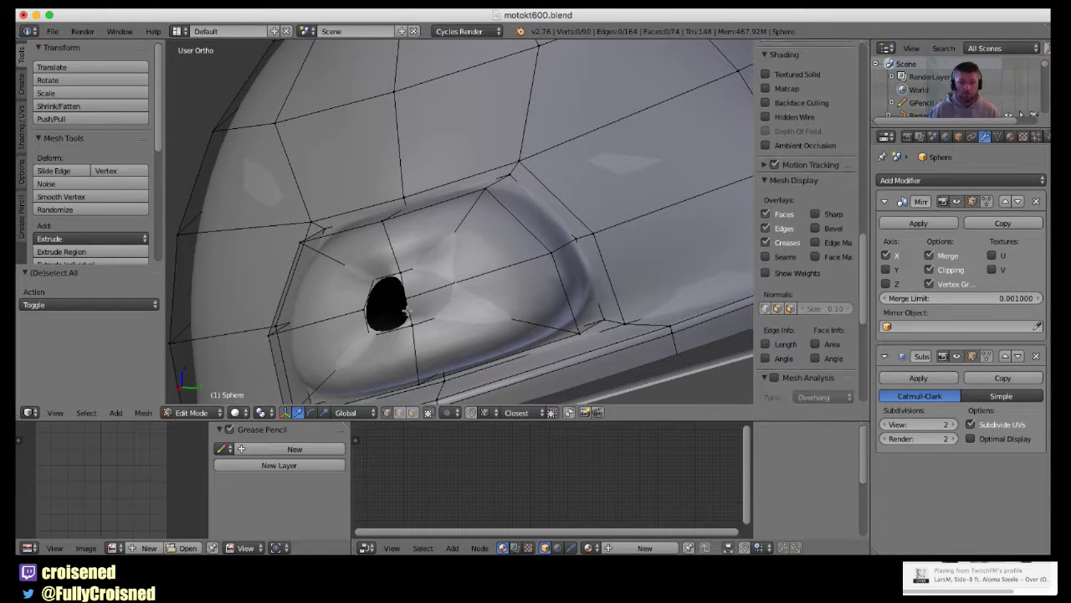
Fill the remaining gaps in the hole with faces.
right_click(407, 310)
right_click(410, 317, "ctrl")
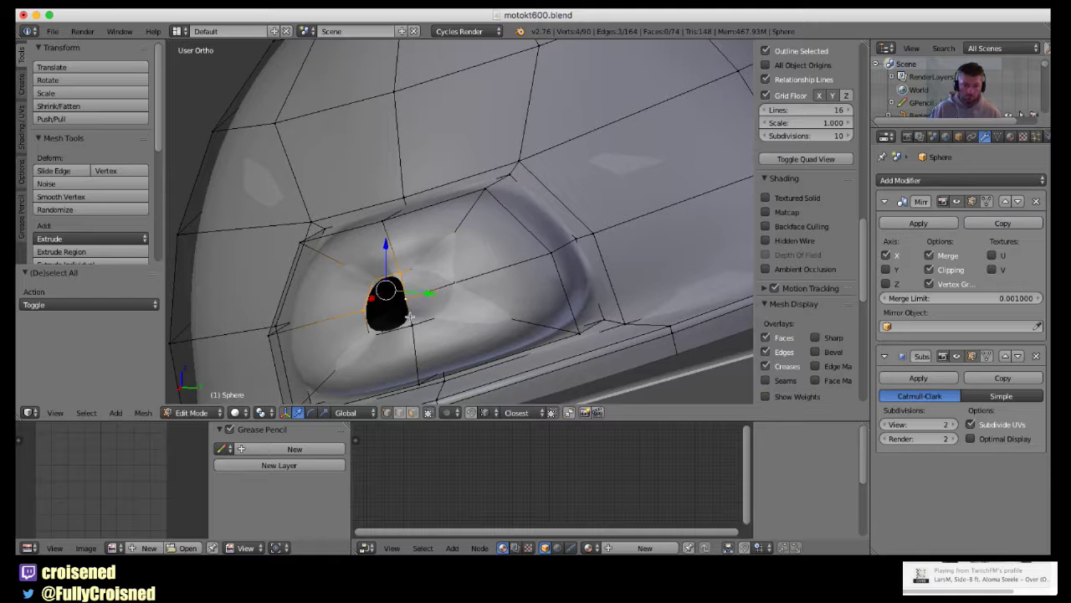
key("f")
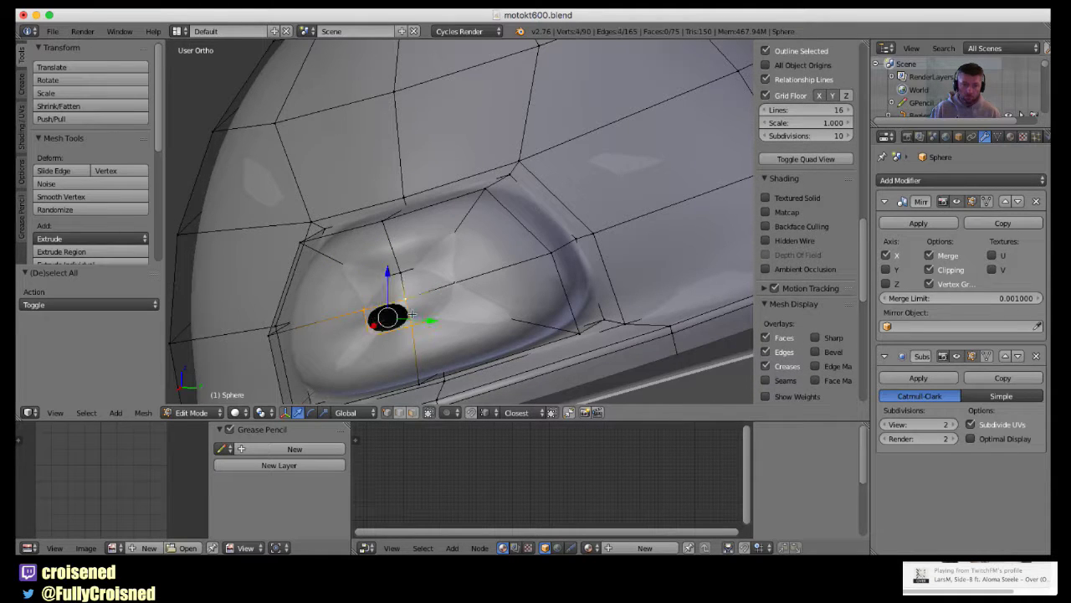
key("f")
key("a")
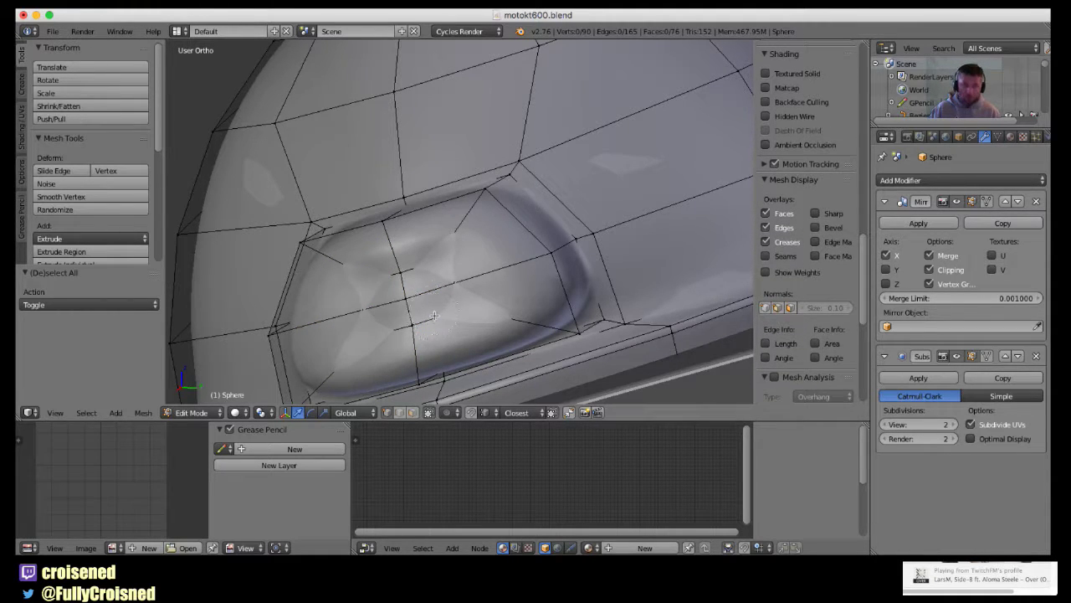
Smooth the vertices of the patched area with Repeat set to 15.
left_click_drag(440, 293, 444, 303)
right_click(443, 306)
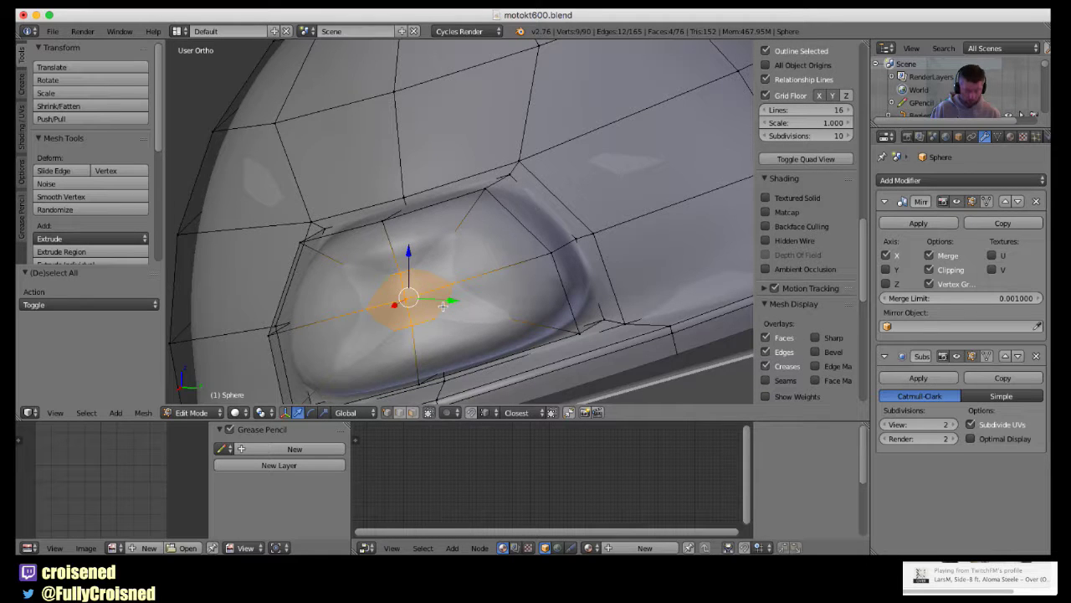
key("ctrl+v")
left_click(427, 302)
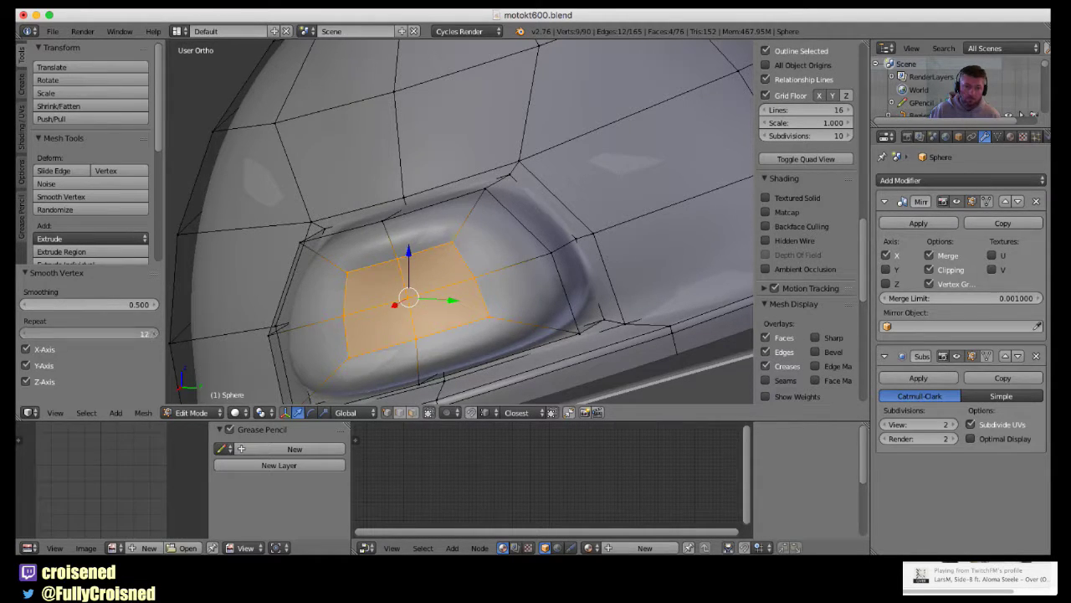
left_click_drag(153, 334, 164, 334)
scroll(495, 310, "down", 3)
Push the selected bump faces outward along the X axis.
key("Tab")
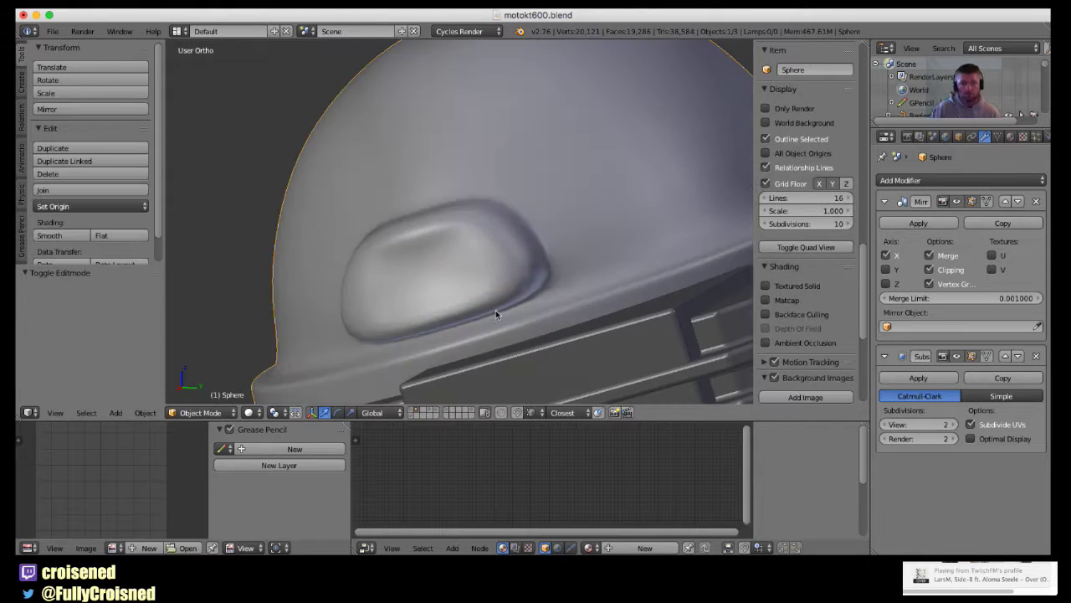
mouse_move(496, 310)
middle_mouse_down()
mouse_move(424, 342)
mouse_move(393, 338)
middle_mouse_up()
key("Tab")
key("g")
key("x")
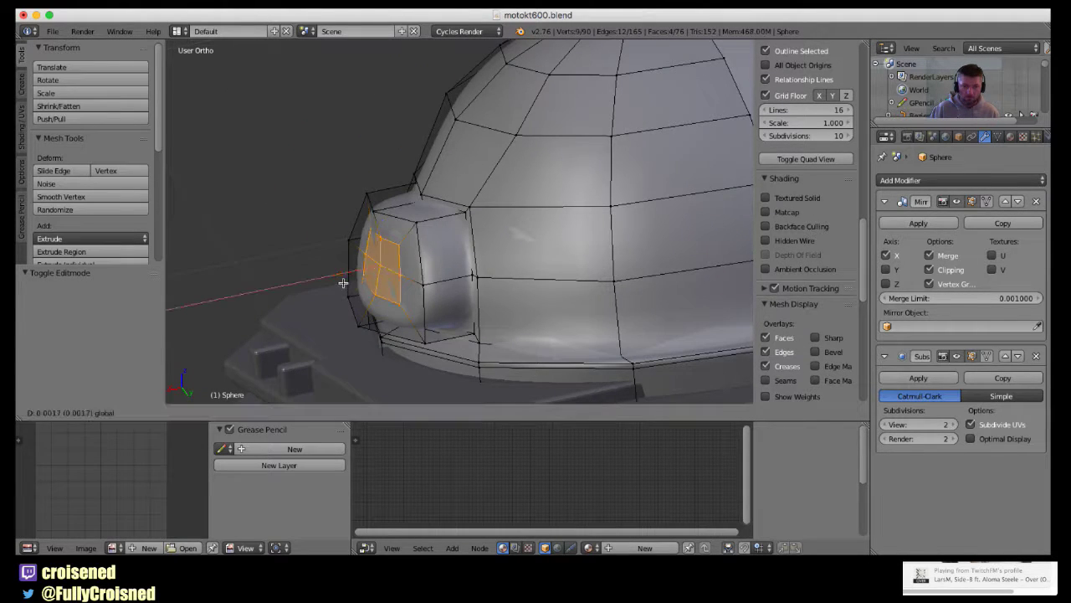
left_click(338, 283)
middle_click_drag(337, 283, 455, 280)
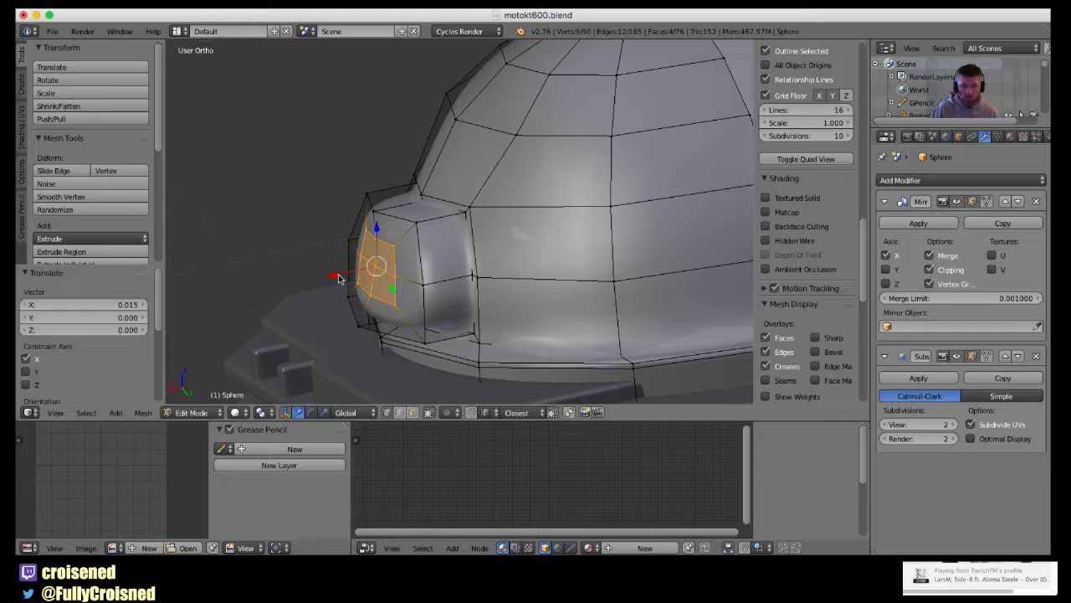
Add an edge loop across the bump and scale its rim loop to 0.894.
key("Tab")
key("Tab")
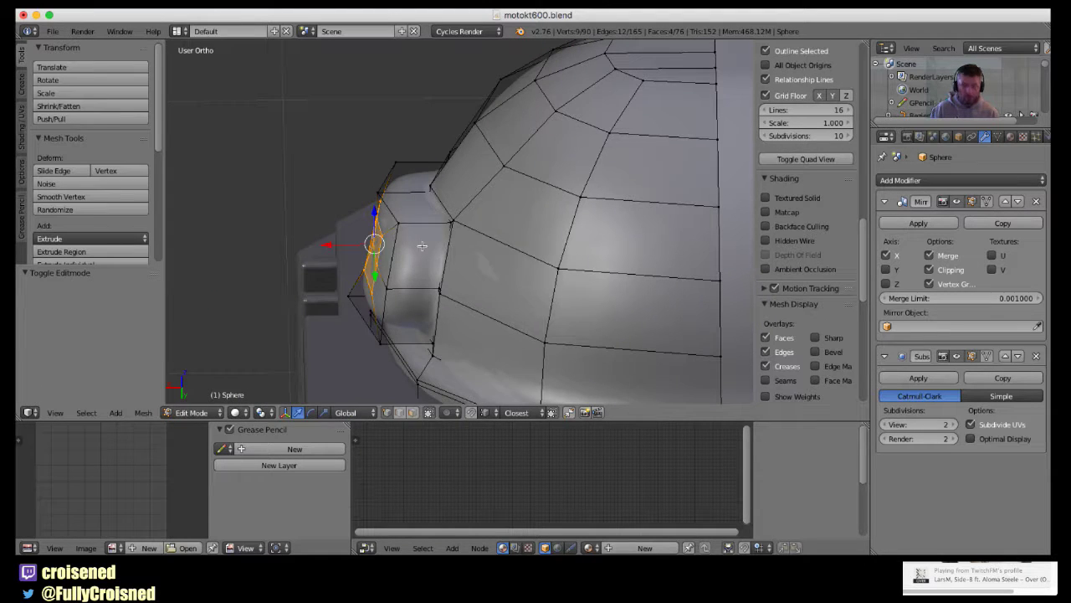
key("ctrl+r")
left_click(419, 245)
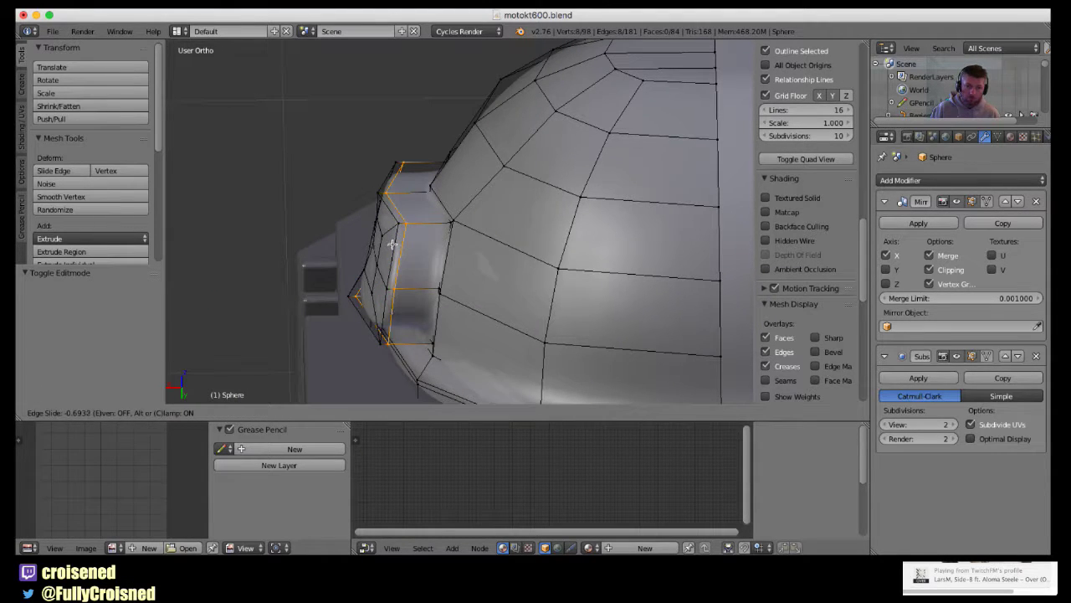
left_click(407, 243)
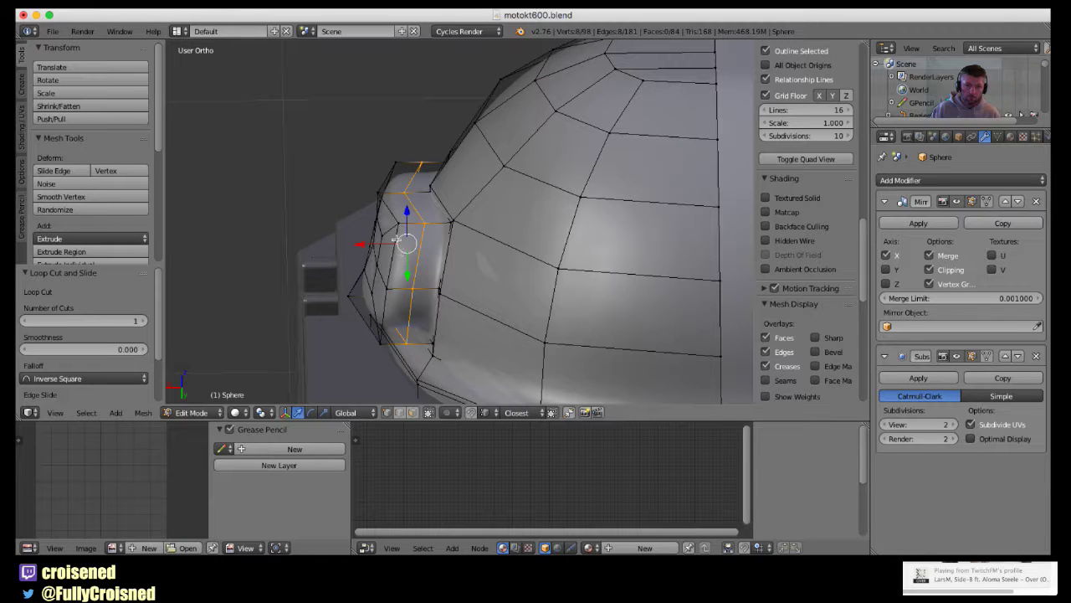
right_click(389, 222, "alt")
key("s")
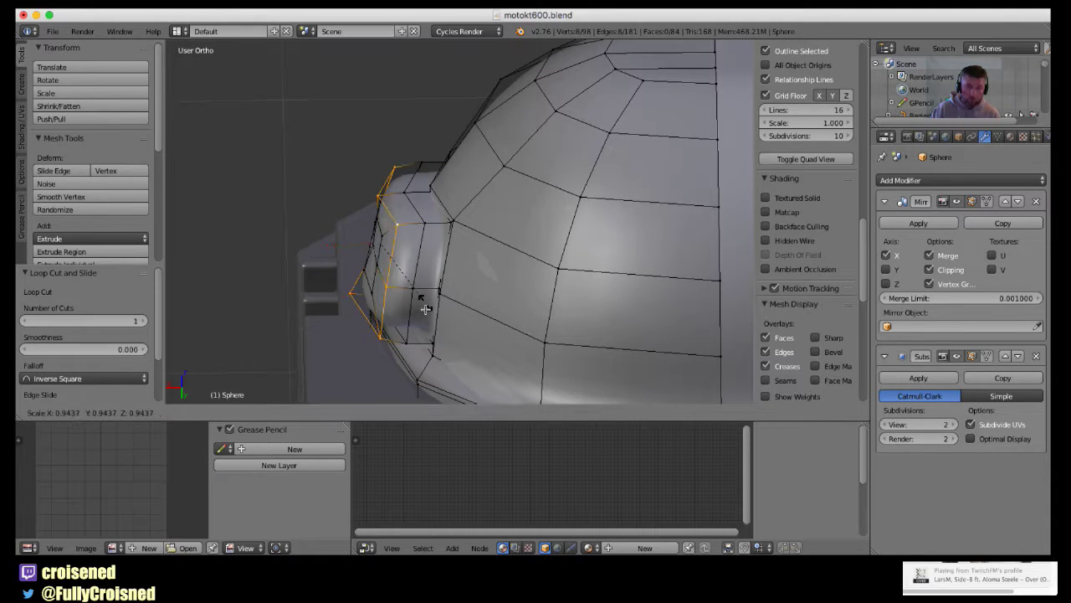
left_click(402, 302)
Move one bump vertex along X and review the smoothed dome in Object Mode.
right_click(360, 299)
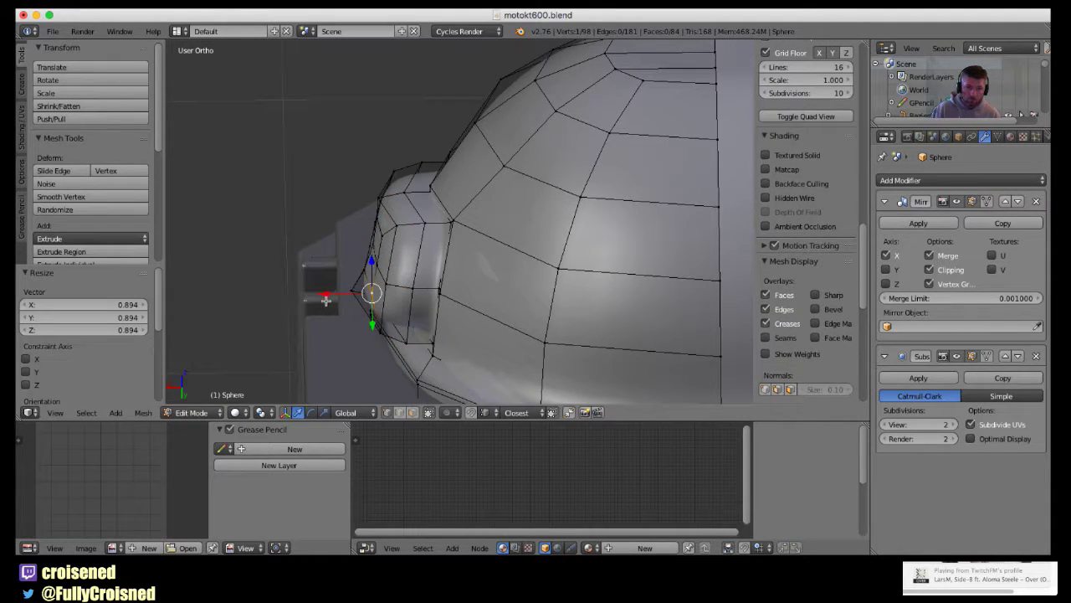
key("g")
key("x")
left_click(312, 297)
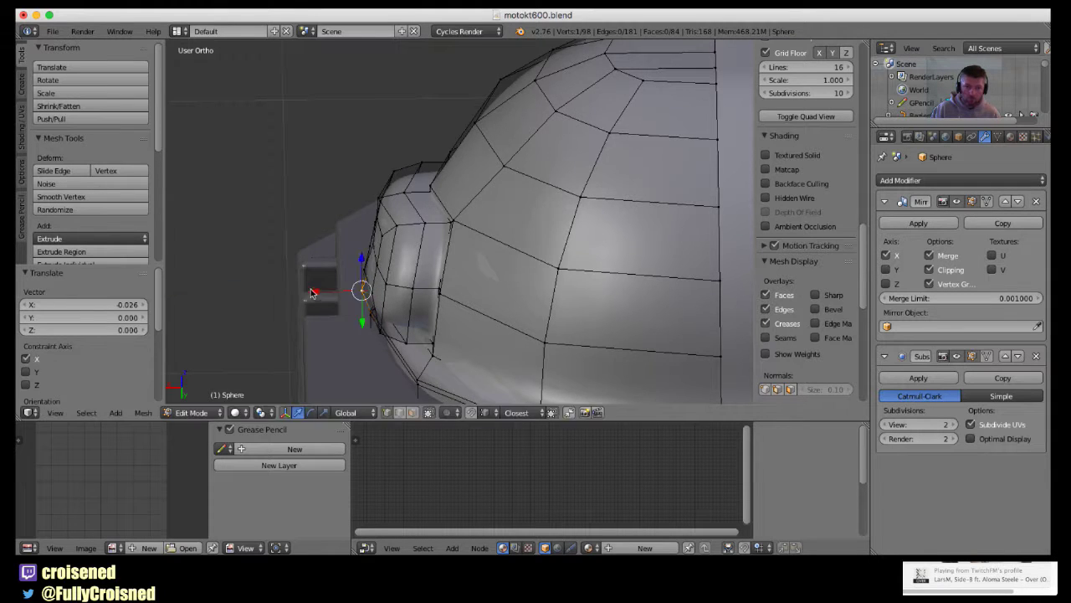
key("Tab")
mouse_move(311, 298)
middle_mouse_down()
mouse_move(541, 294)
mouse_move(642, 255)
mouse_move(599, 225)
mouse_move(545, 268)
mouse_move(675, 299)
mouse_move(610, 311)
mouse_move(526, 298)
middle_mouse_up()
scroll(600, 224, "down", 3)
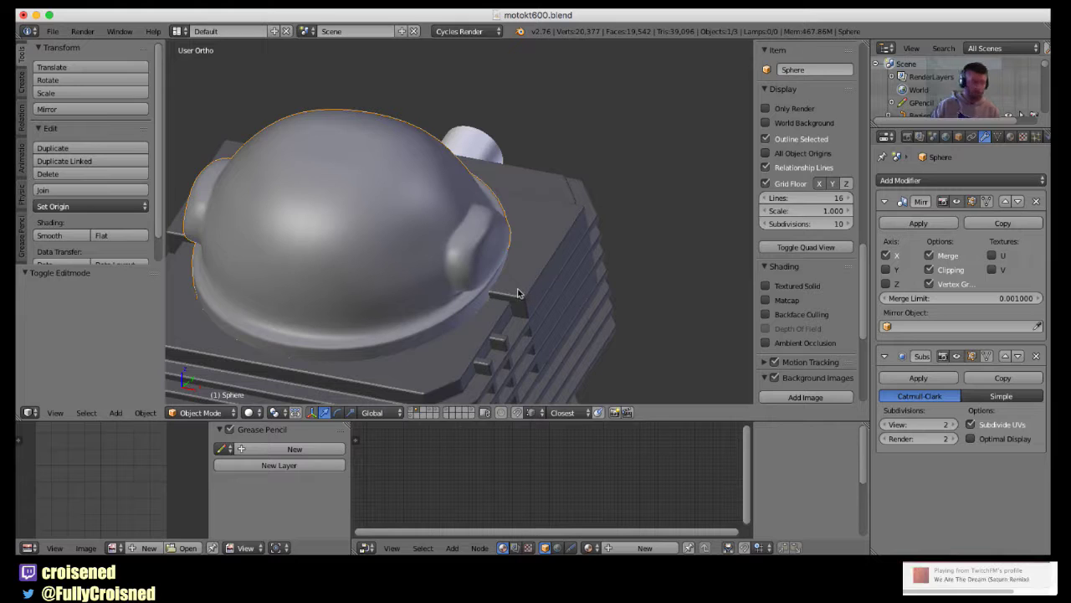
Raise the two upper edges of the dome's recess slightly upward.
key("Tab")
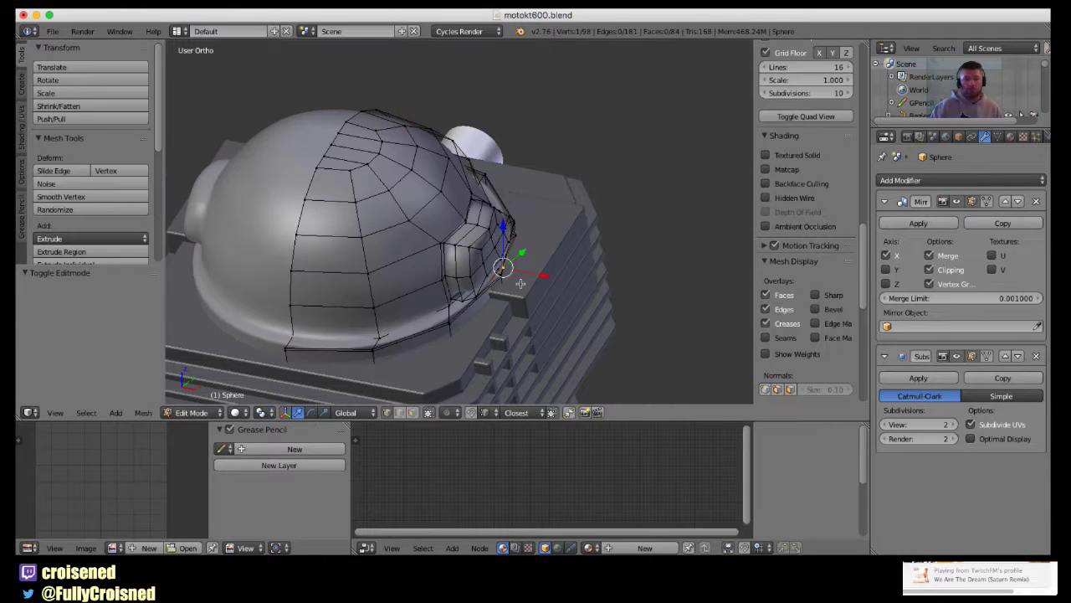
key("Tab")
key("Tab")
mouse_move(523, 281)
middle_mouse_down()
mouse_move(430, 254)
mouse_move(422, 227)
middle_mouse_up()
scroll(431, 255, "up", 4)
right_click(424, 228)
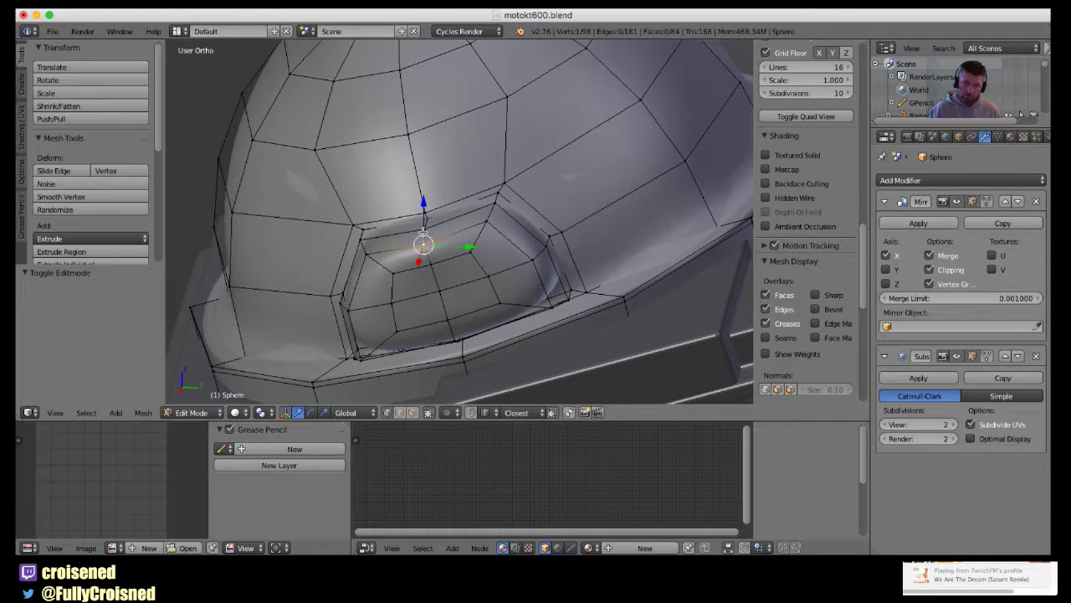
right_click(425, 219, "shift")
left_click_drag(424, 198, 423, 181)
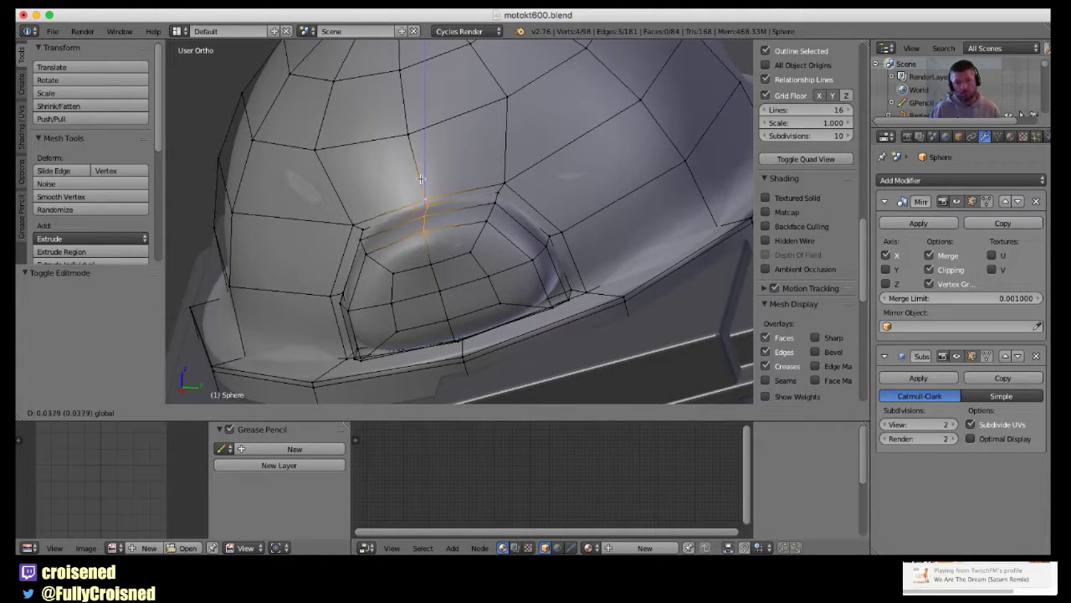
left_click(416, 239)
Inspect the reshaped dome from side, top and front views, toggling wireframe against the reference.
key("Tab")
mouse_move(416, 236)
middle_mouse_down()
mouse_move(407, 237)
mouse_move(454, 225)
mouse_move(453, 234)
mouse_move(563, 282)
middle_mouse_up()
key("KP_3")
key("Tab")
scroll(561, 284, "up", 3)
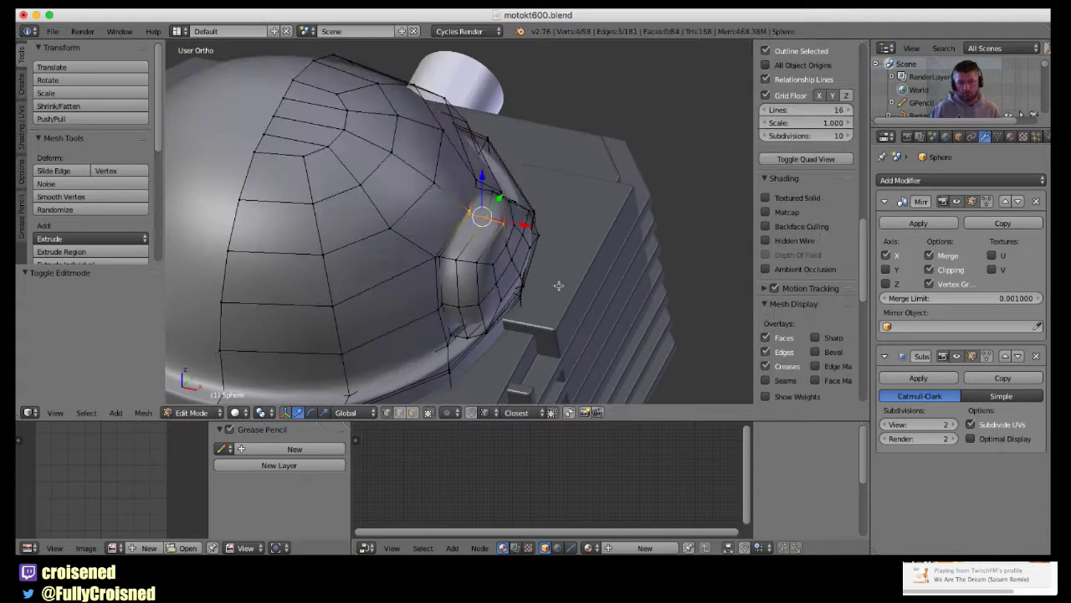
key("KP_7")
middle_click_drag(555, 282, 500, 294, "shift")
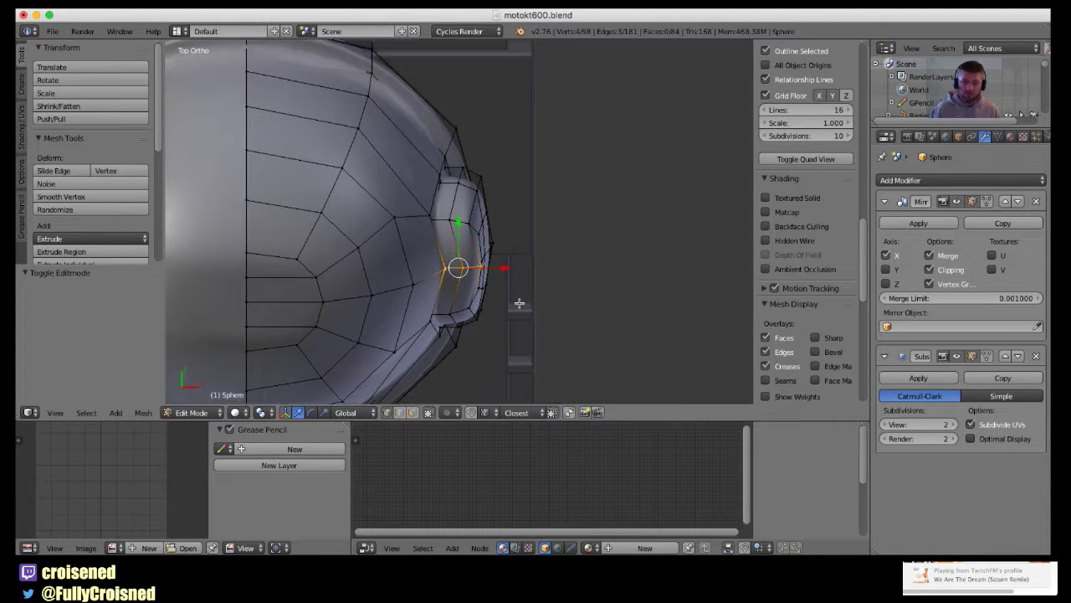
key("z")
key("a")
key("a")
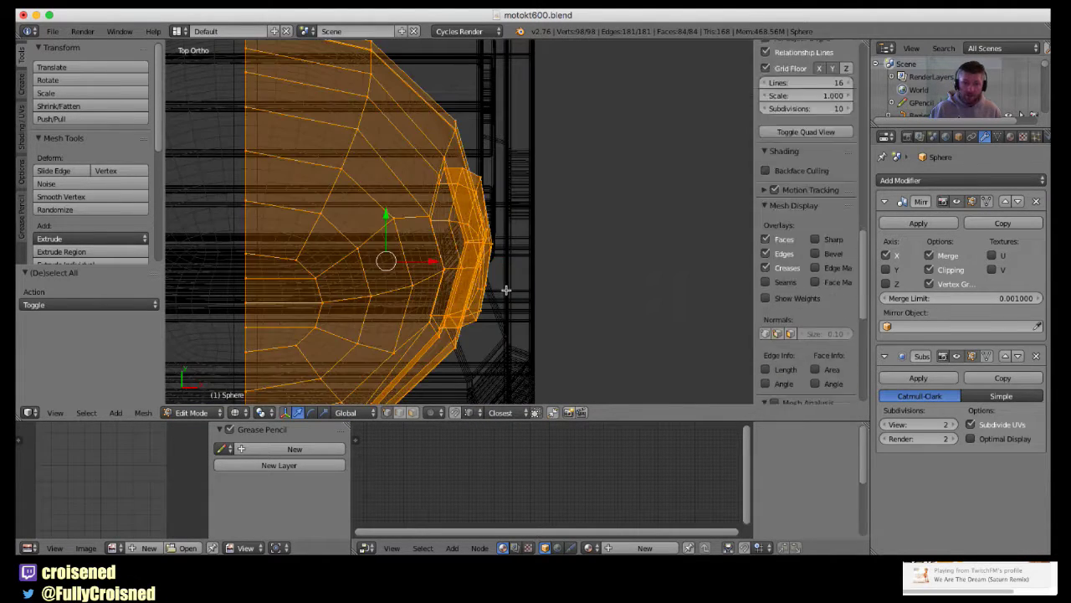
key("a")
mouse_move(504, 292)
middle_mouse_down()
mouse_move(522, 260)
mouse_move(487, 171)
mouse_move(474, 211)
middle_mouse_up()
key("KP_1")
key("z")
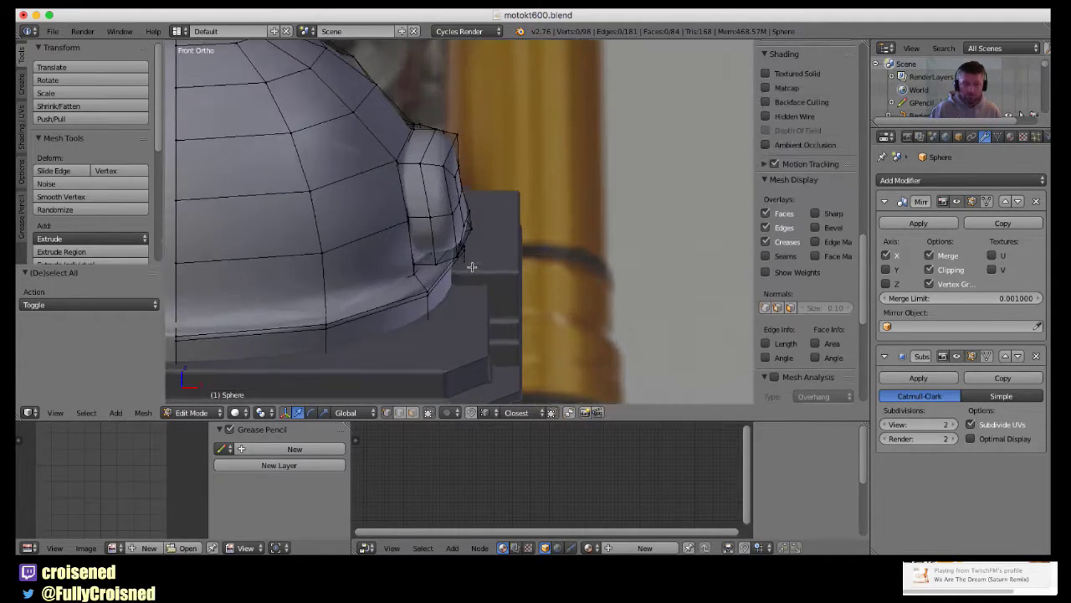
Select vertices on the dome's side bulge.
middle_click_drag(463, 256, 431, 236)
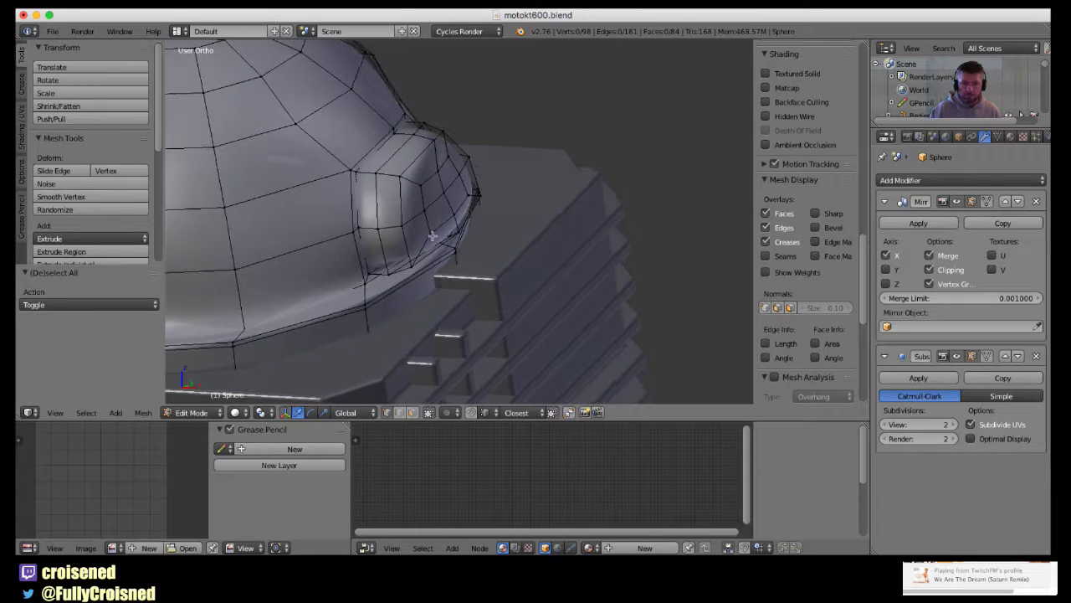
left_click(443, 197)
left_click(433, 187, "ctrl")
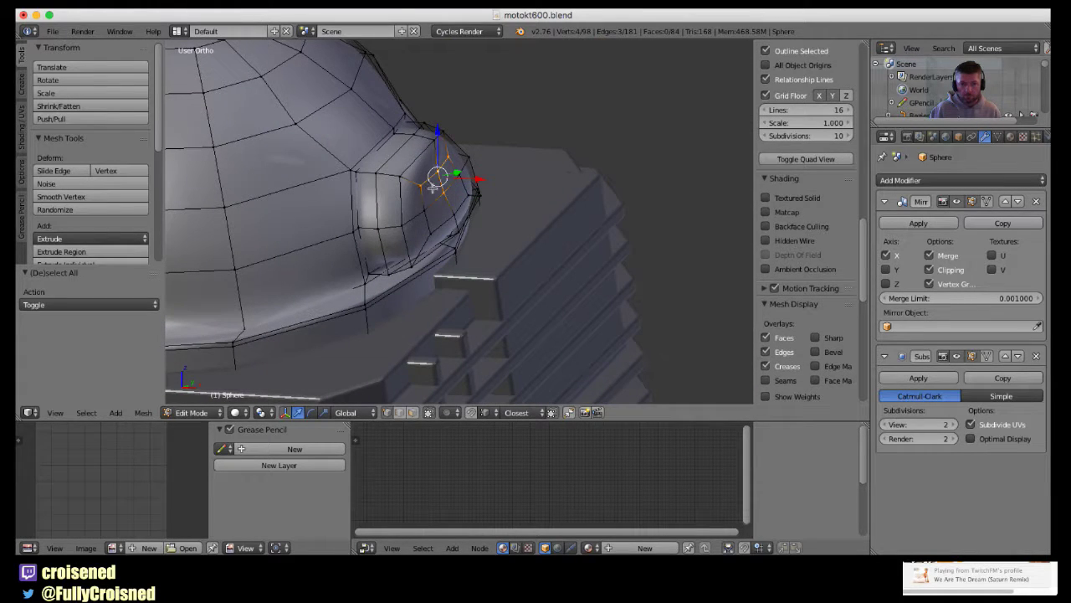
Select the bulge faces, grow the selection, and shift them along the X axis.
left_click(431, 227, "ctrl")
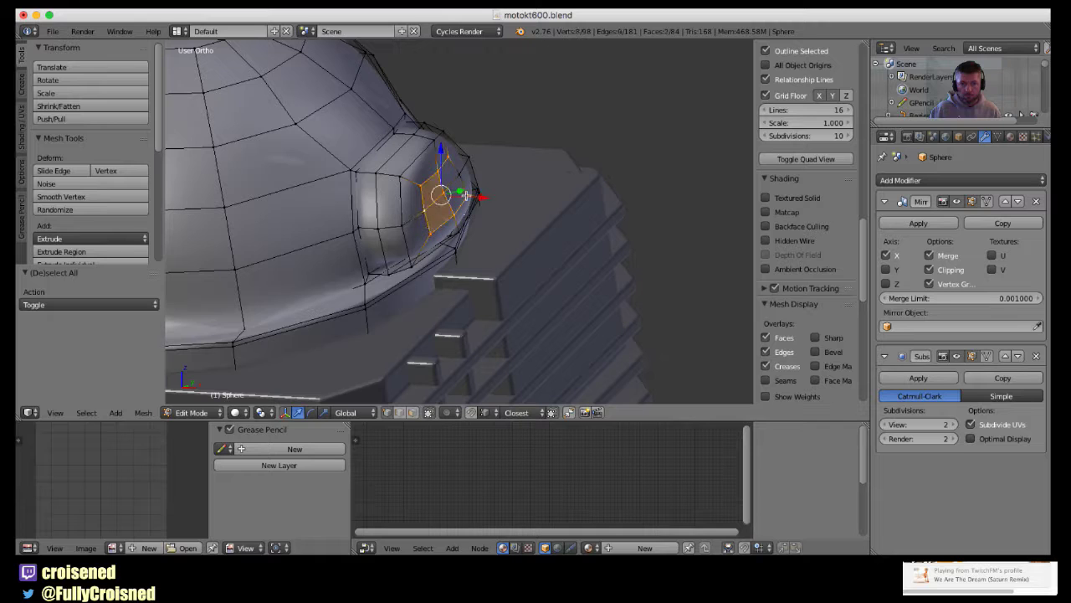
left_click(463, 190, "ctrl")
middle_click_drag(464, 191, 381, 215)
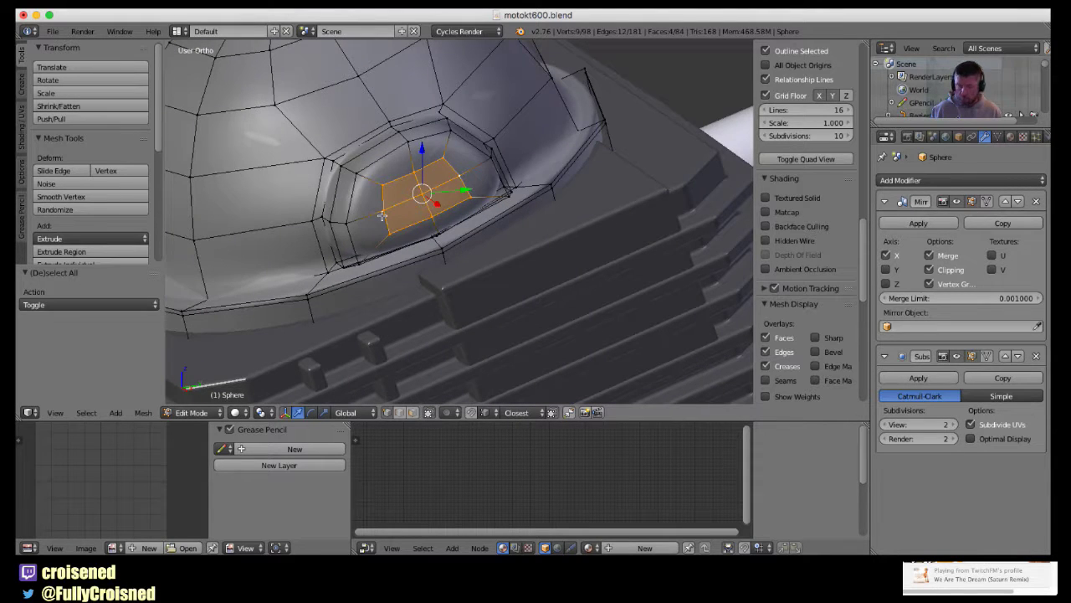
key("ctrl+KP_Add")
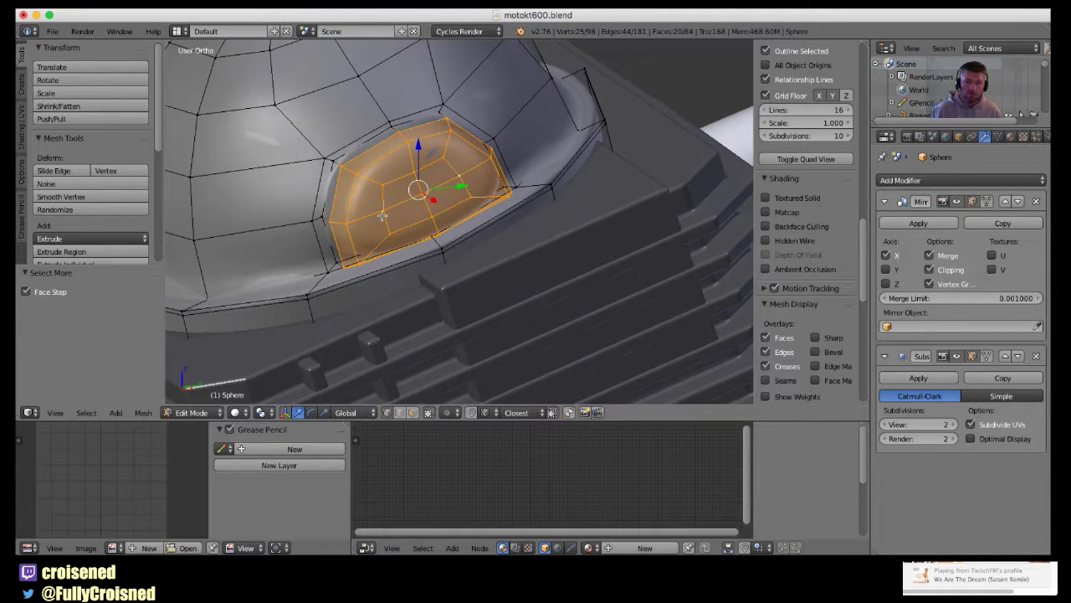
mouse_move(421, 224)
middle_mouse_down()
mouse_move(513, 268)
mouse_move(495, 291)
middle_mouse_up()
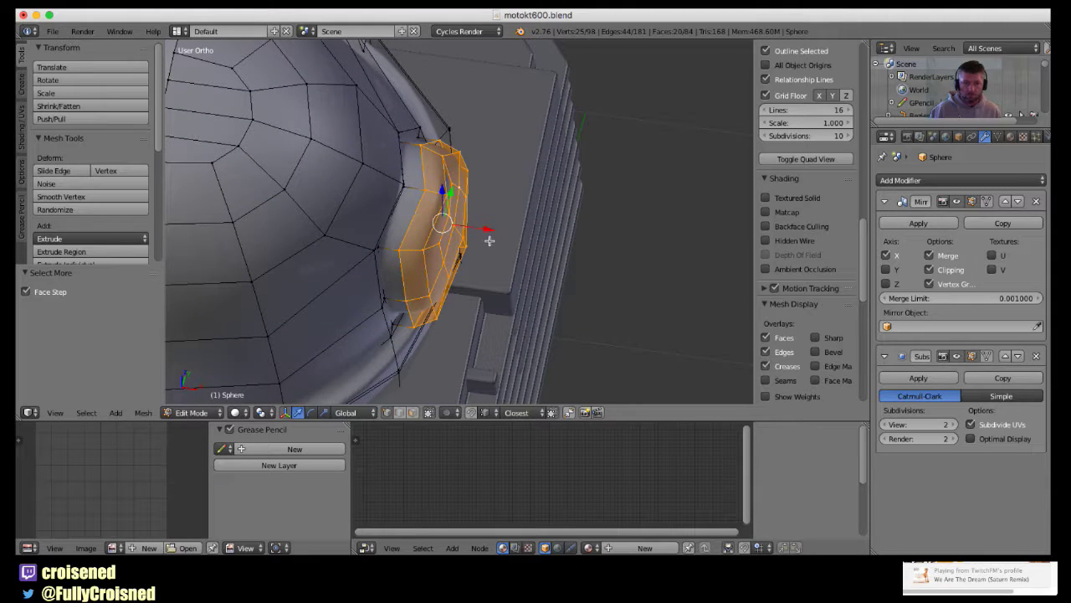
key("g")
key("x")
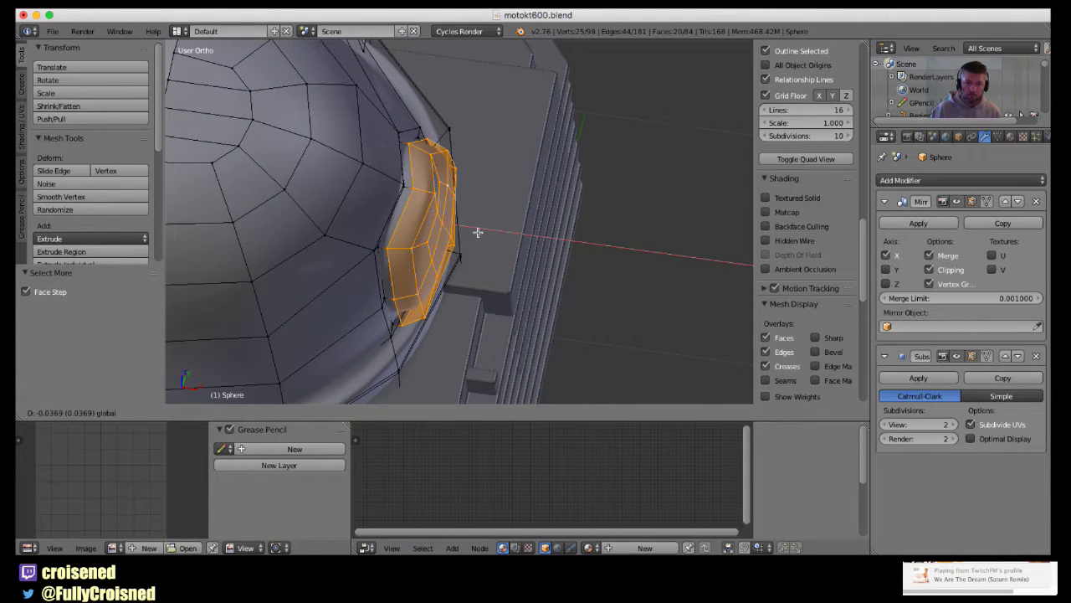
left_click(478, 232)
Shrink the selection to the inner bulge faces and move them along X.
key("ctrl+KP_Subtract")
key("g")
key("x")
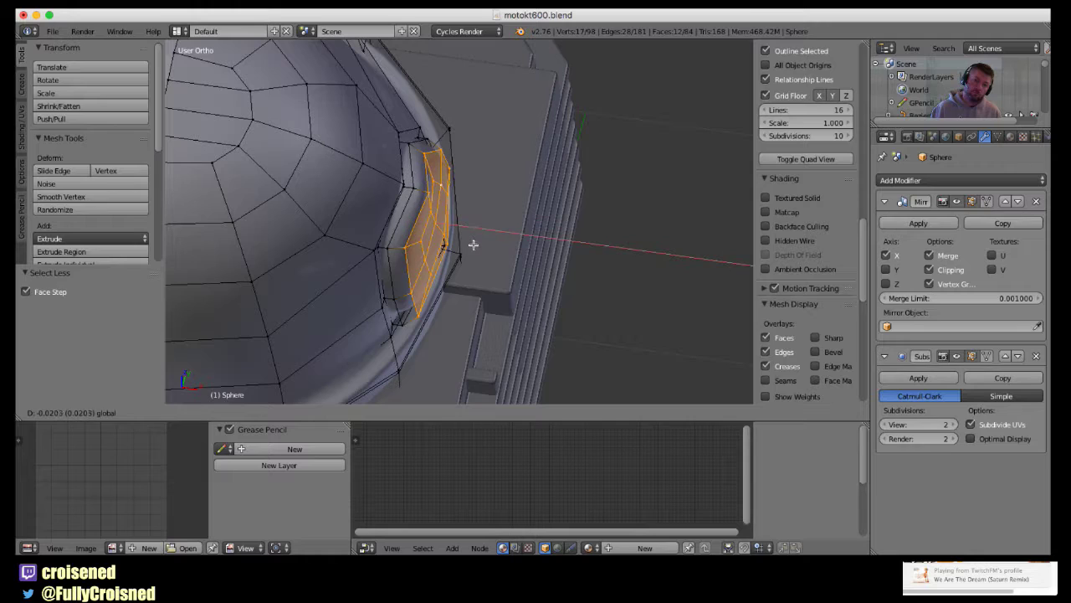
left_click(472, 243)
Check the smoothed dome in Object Mode, then select vertices on the bulge's edge.
key("Tab")
mouse_move(471, 243)
middle_mouse_down()
mouse_move(422, 285)
mouse_move(257, 242)
mouse_move(315, 253)
mouse_move(452, 360)
middle_mouse_up()
key("Tab")
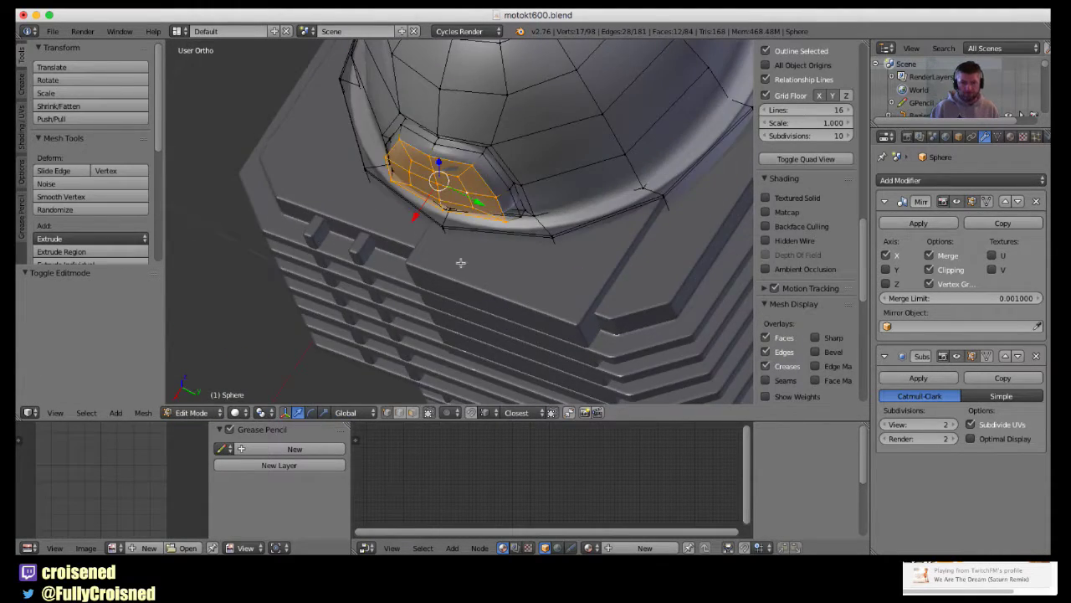
middle_click_drag(461, 263, 399, 270)
right_click(478, 239)
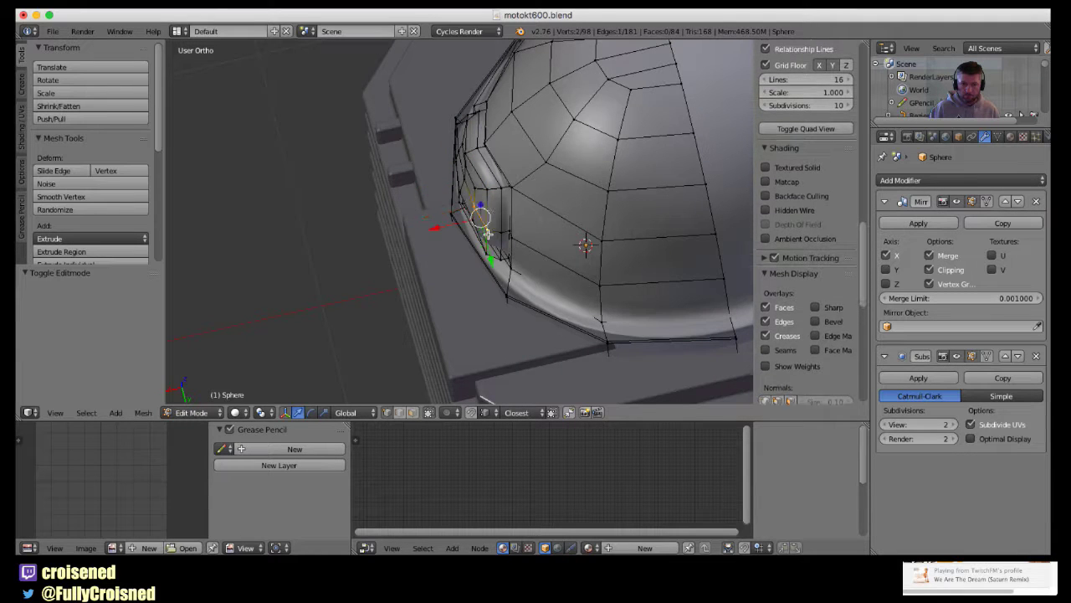
right_click(485, 199, "ctrl")
right_click(476, 221, "shift")
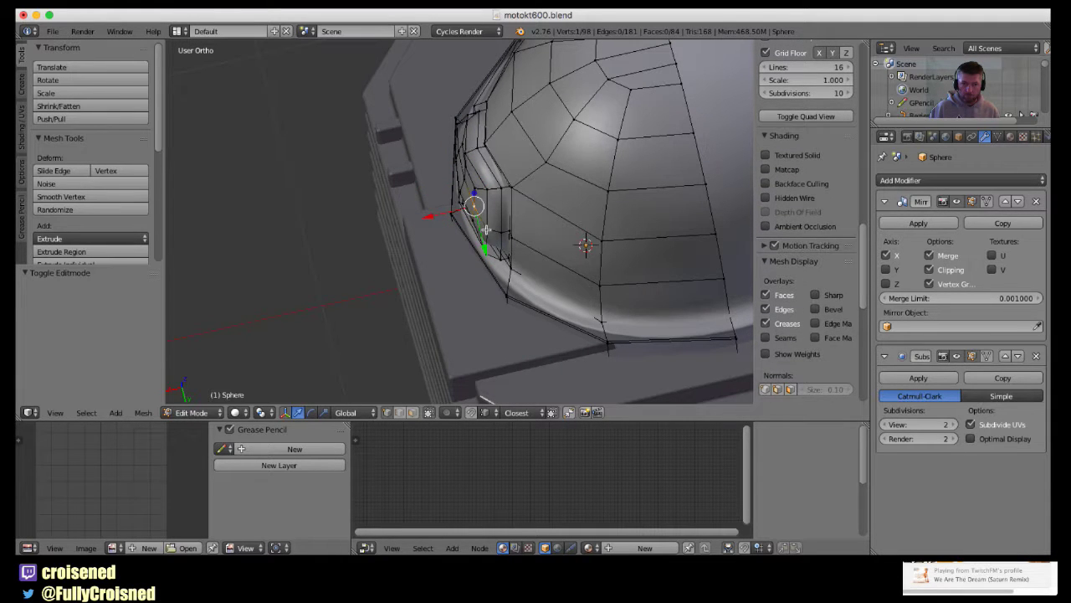
Inspect the bulge from the side, comparing its wireframe with the reference photo.
key("Tab")
mouse_move(486, 229)
middle_mouse_down()
mouse_move(597, 138)
mouse_move(648, 118)
mouse_move(384, 245)
middle_mouse_up()
key("Tab")
mouse_move(455, 260)
middle_mouse_down()
mouse_move(545, 246)
mouse_move(479, 245)
middle_mouse_up()
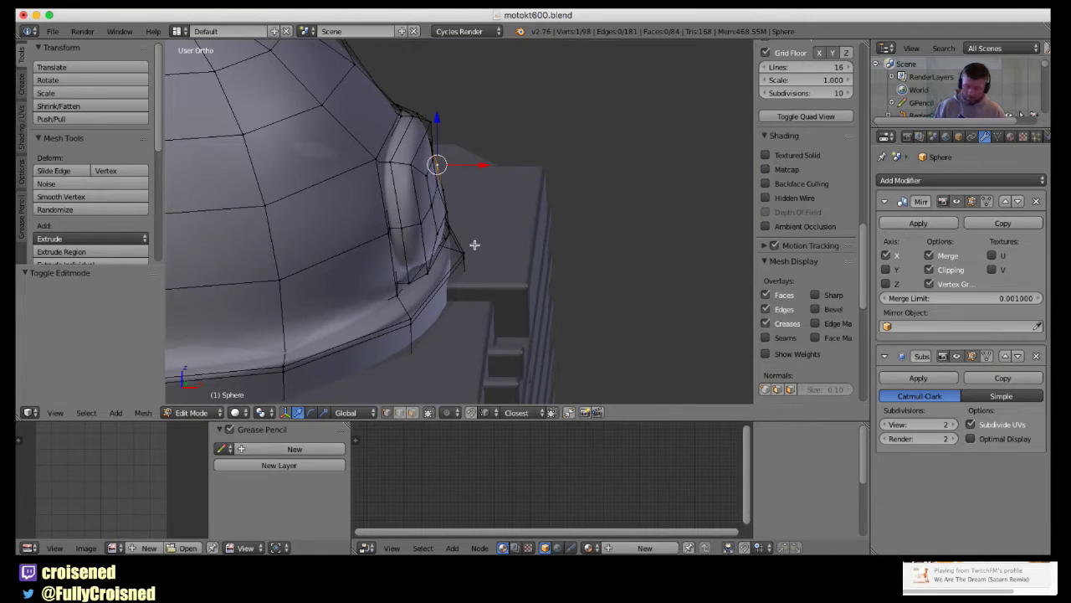
key("KP_3")
scroll(442, 223, "up", 1)
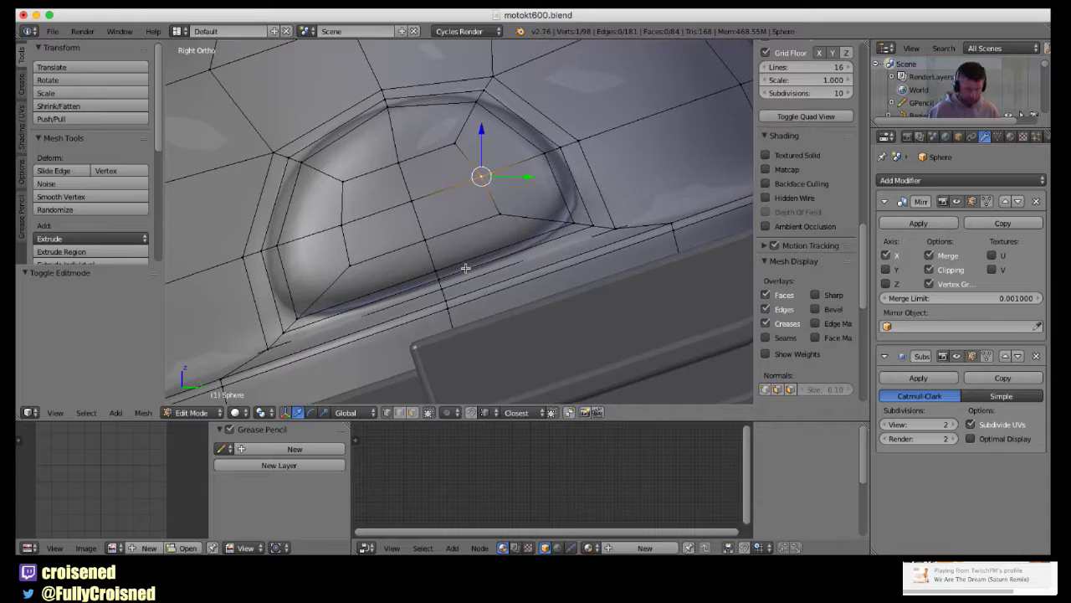
key("z")
scroll(447, 256, "down", 3)
key("z")
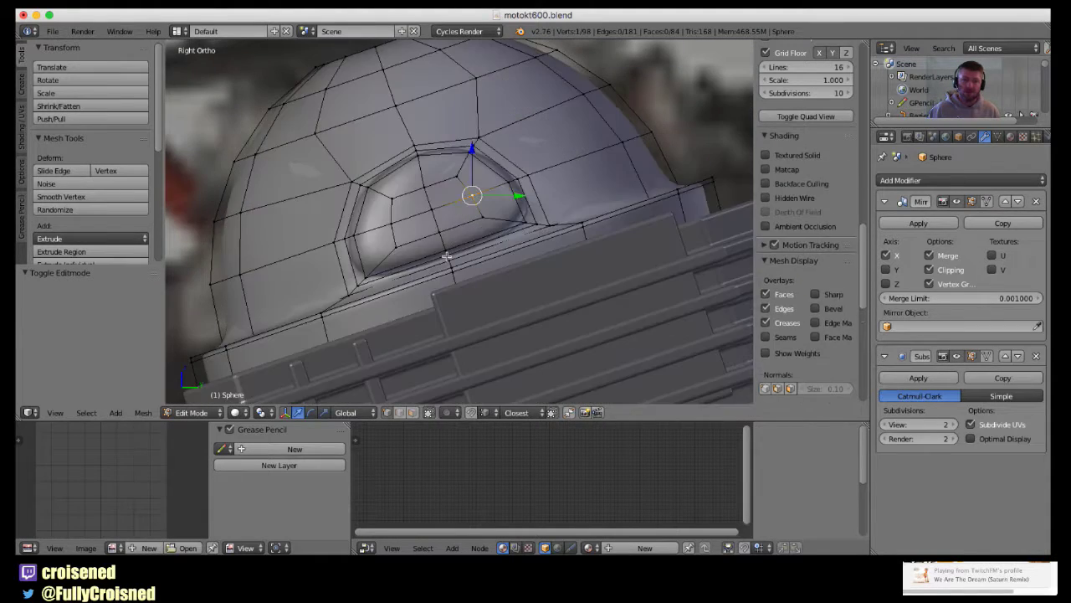
scroll(447, 256, "down", 2)
Hide the engine parts on an empty layer, frame the dome sphere and re-enter Edit Mode.
key("Tab")
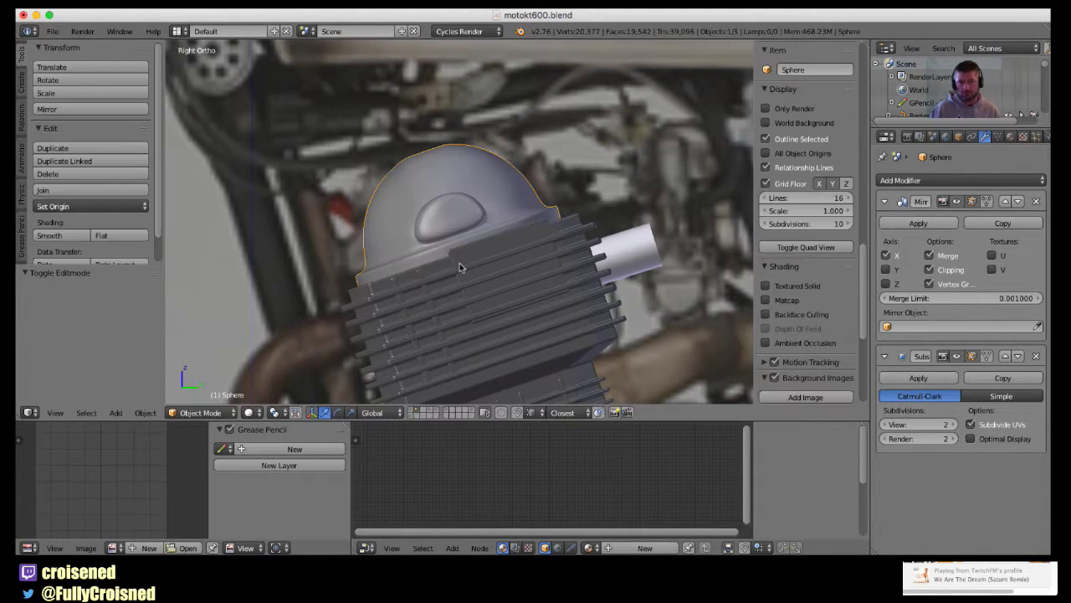
left_click(429, 410)
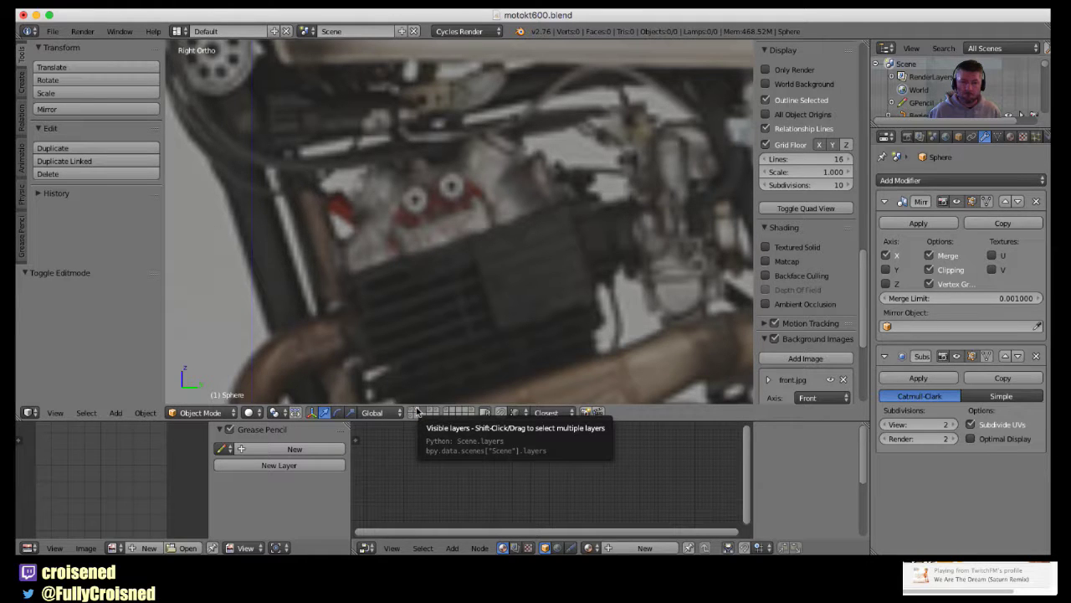
key("KP_Decimal")
scroll(463, 269, "up", 3)
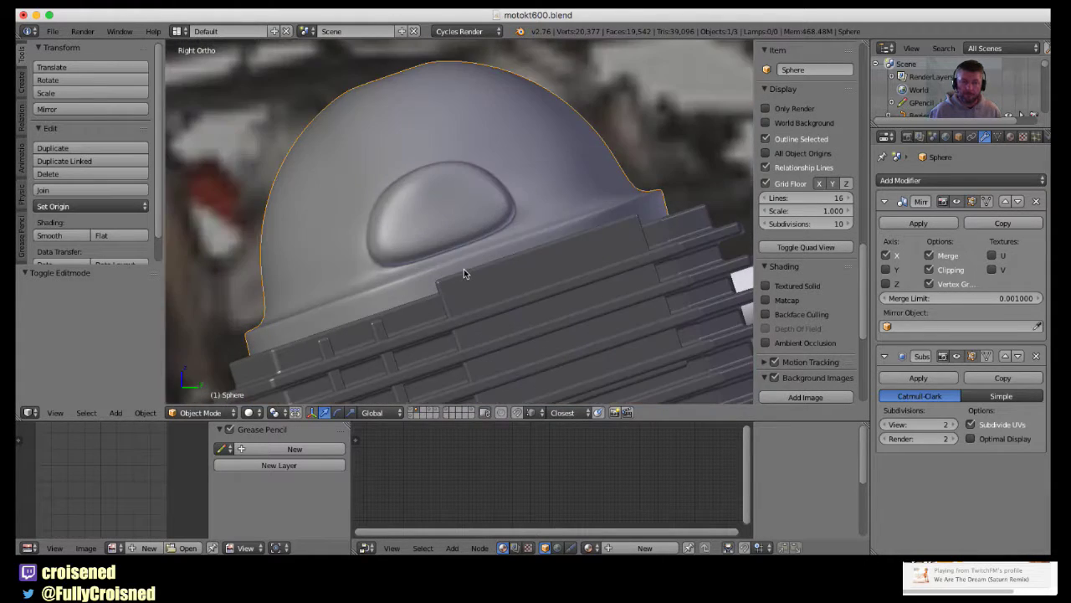
key("Tab")
scroll(462, 279, "up", 2)
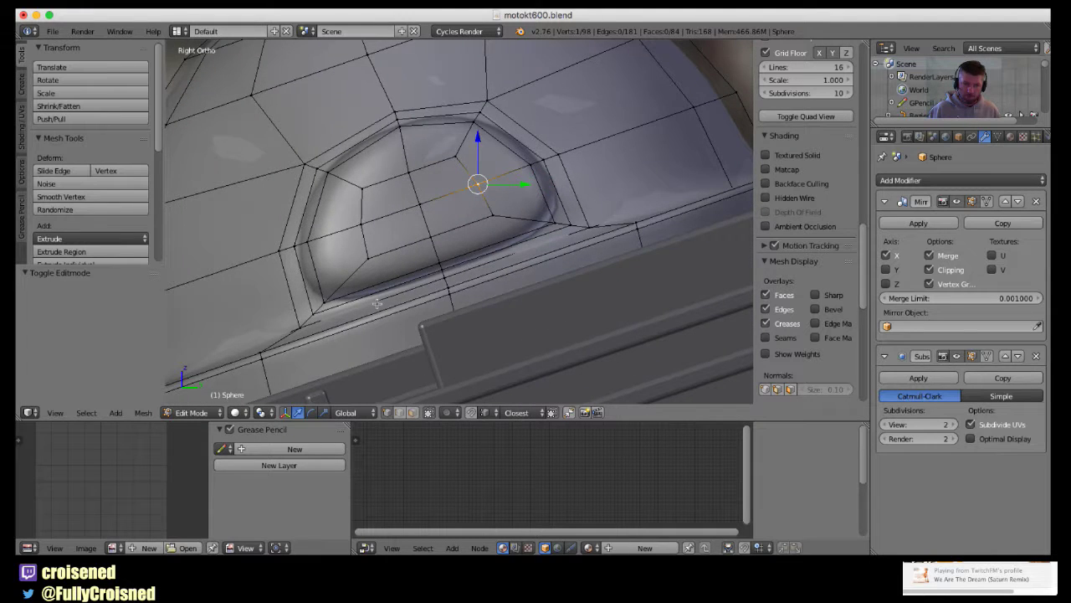
Select the vertices along the dome's lower rim edge loop.
mouse_move(377, 304)
middle_mouse_down("shift")
mouse_move(382, 275)
mouse_move(494, 269)
middle_mouse_up("shift")
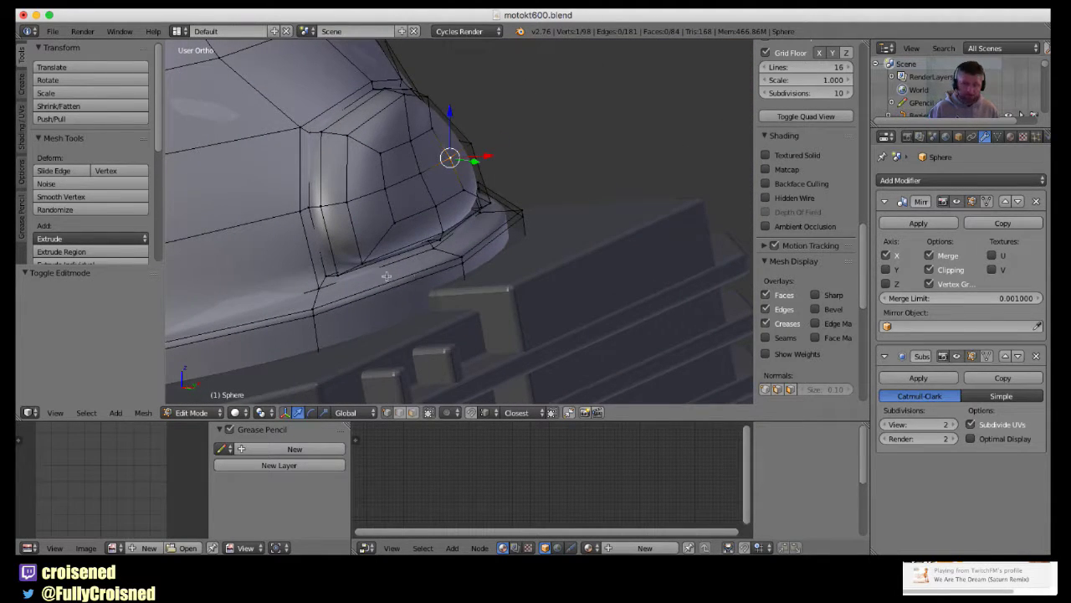
middle_click_drag(386, 276, 400, 305)
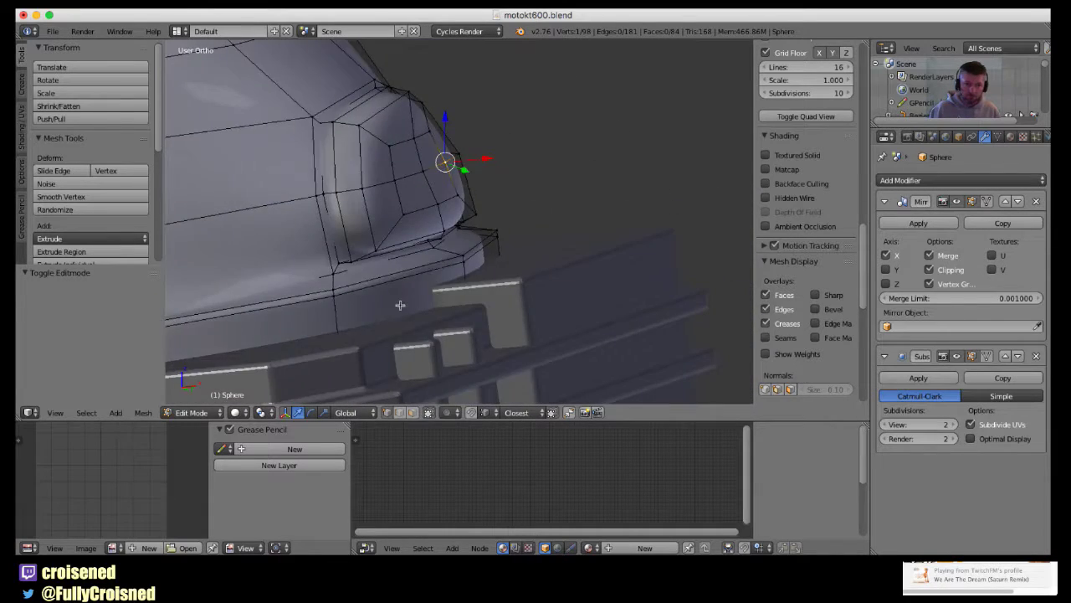
scroll(400, 305, "up", 4)
right_click(216, 316)
right_click(244, 313, "shift")
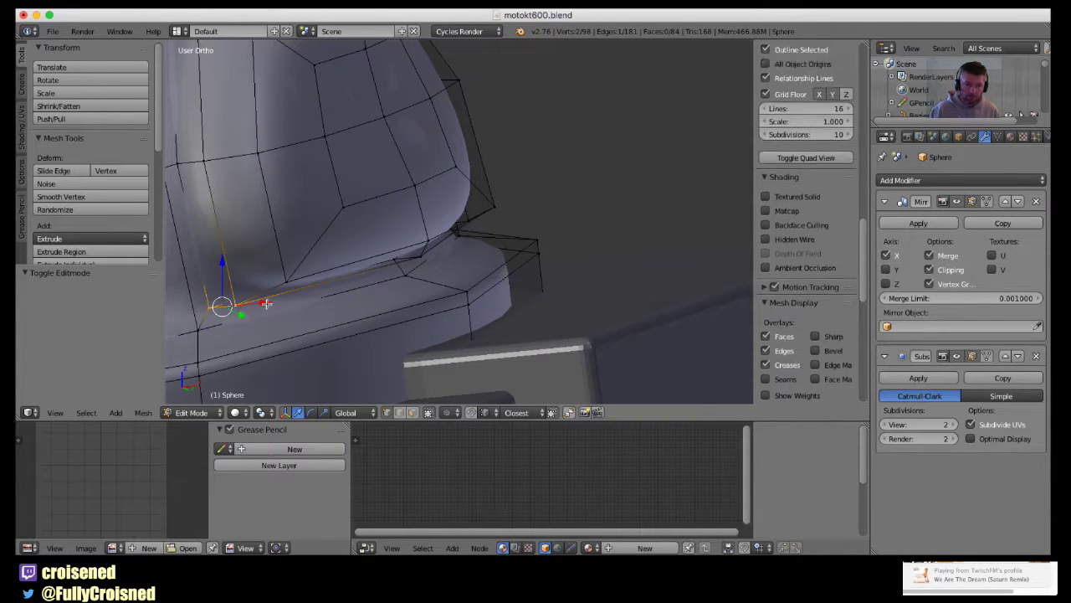
right_click(321, 298, "shift")
mouse_move(462, 280)
middle_mouse_down()
mouse_move(505, 246)
mouse_move(461, 261)
middle_mouse_up()
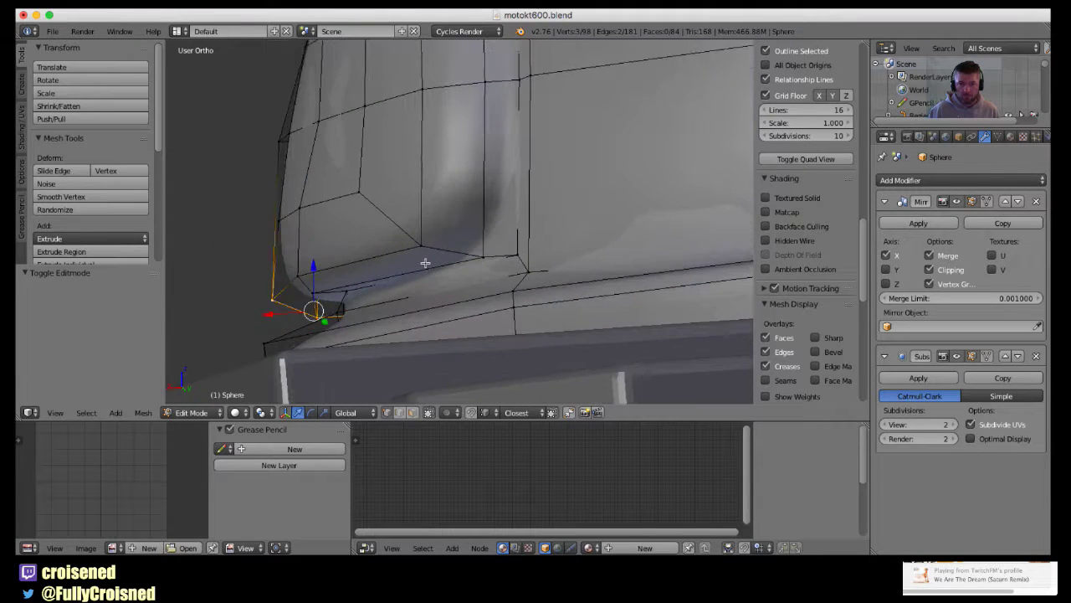
right_click(423, 250, "shift")
right_click(485, 261, "shift")
right_click(510, 260, "shift")
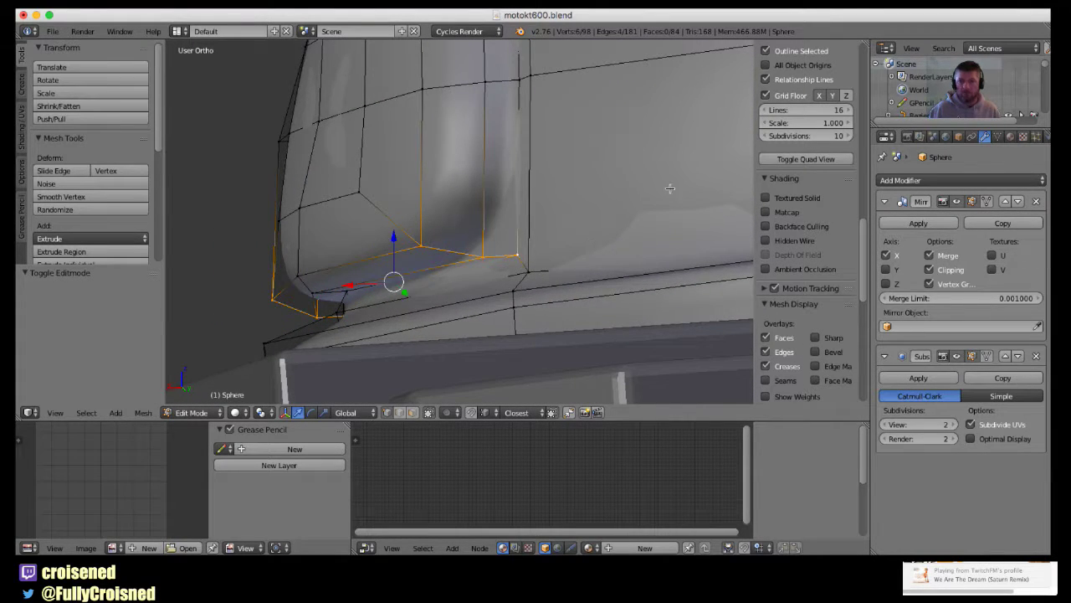
Set Mean Crease of the selected rim edges to 1.00.
middle_click_drag(670, 189, 684, 177)
scroll(783, 215, "up", 3)
scroll(783, 215, "up", 4)
scroll(782, 216, "up", 3)
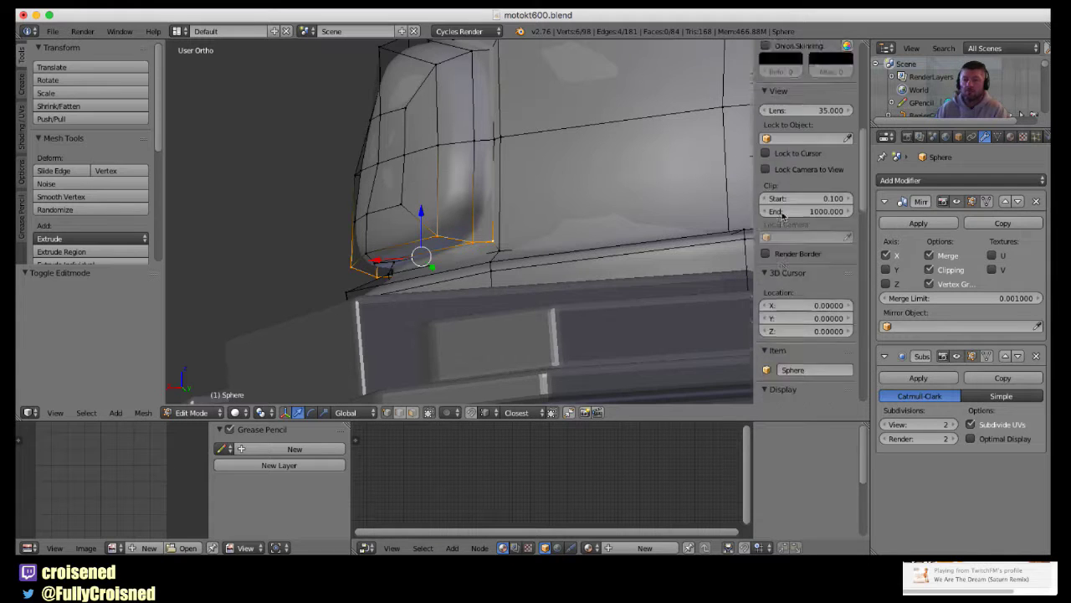
scroll(783, 215, "up", 4)
scroll(782, 215, "up", 4)
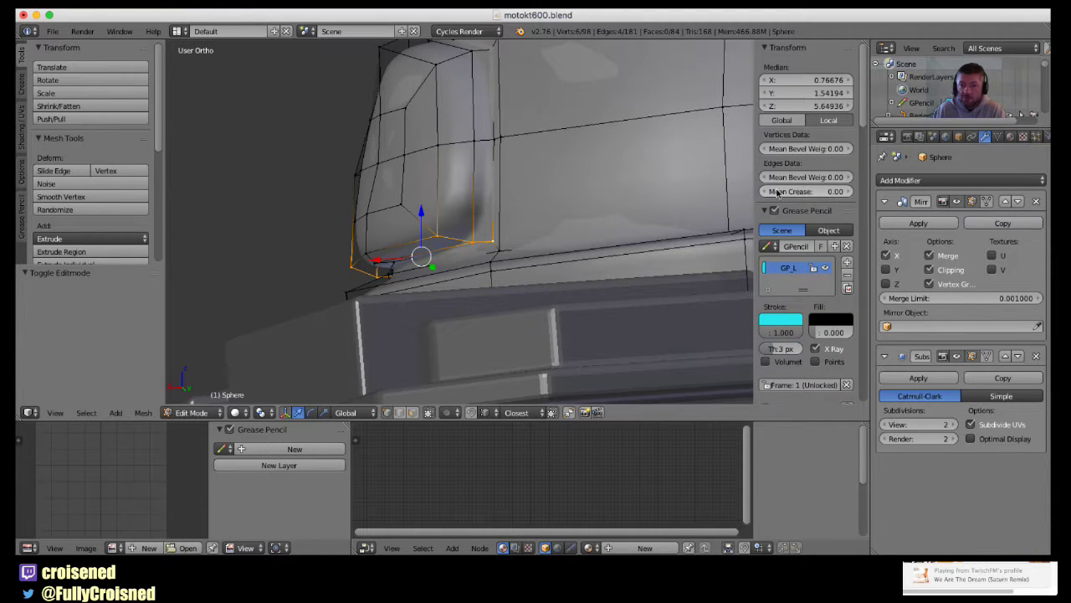
left_click_drag(806, 192, 845, 192)
mouse_move(390, 189)
middle_mouse_down()
mouse_move(508, 187)
mouse_move(481, 192)
middle_mouse_up()
Check the creased rim in Object Mode, then nudge one rim vertex slightly.
key("Tab")
scroll(442, 224, "down", 5)
mouse_move(441, 224)
middle_mouse_down()
mouse_move(535, 222)
mouse_move(487, 199)
mouse_move(558, 207)
middle_mouse_up()
scroll(500, 246, "up", 5)
key("Tab")
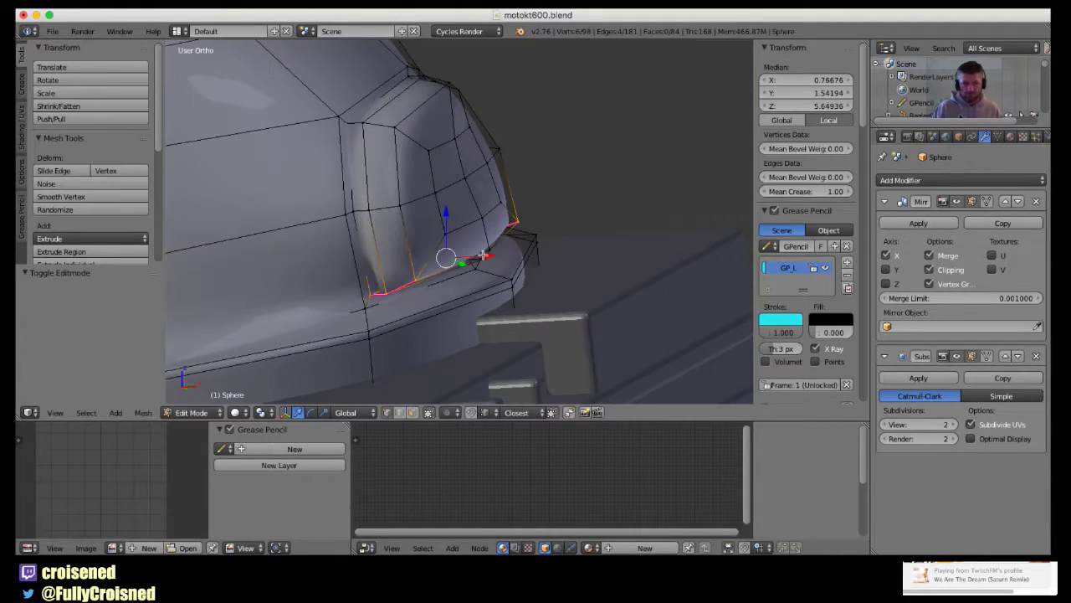
mouse_move(484, 253)
middle_mouse_down()
mouse_move(410, 242)
mouse_move(507, 210)
mouse_move(472, 210)
mouse_move(517, 217)
middle_mouse_up()
right_click(364, 217)
left_click_drag(516, 217, 518, 211)
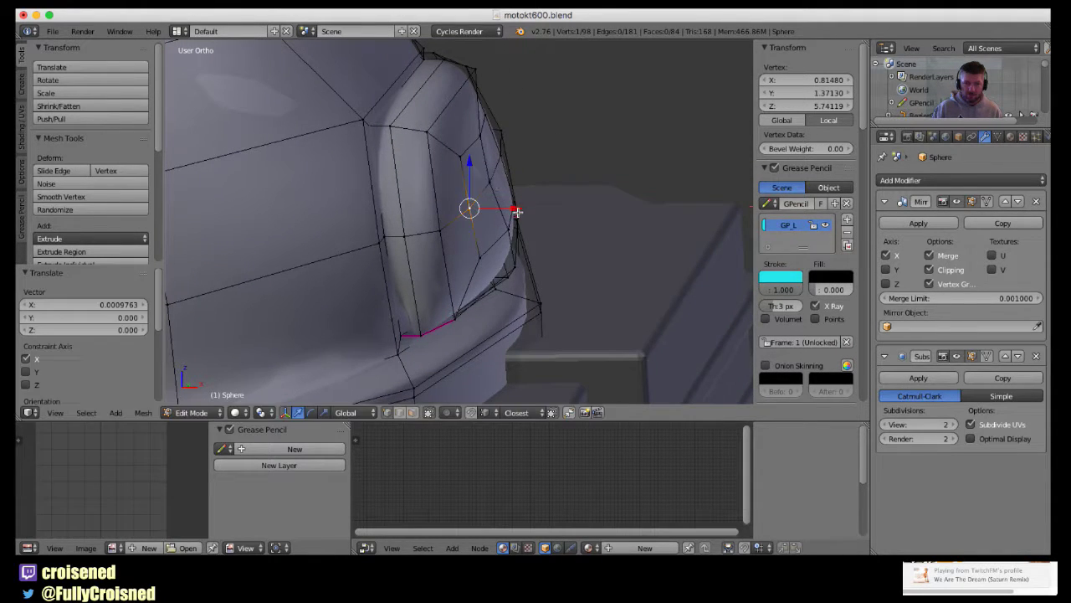
Move another rim vertex slightly along X and return to Object Mode.
right_click(517, 217)
right_click(511, 238)
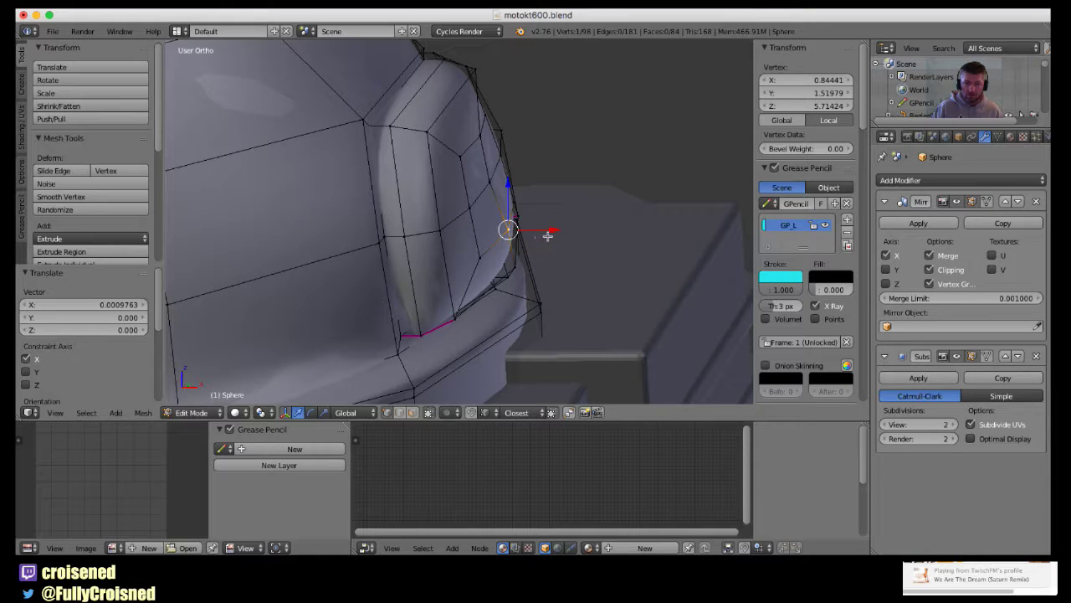
key("g")
key("x")
left_click(538, 239)
middle_click_drag(538, 239, 395, 165)
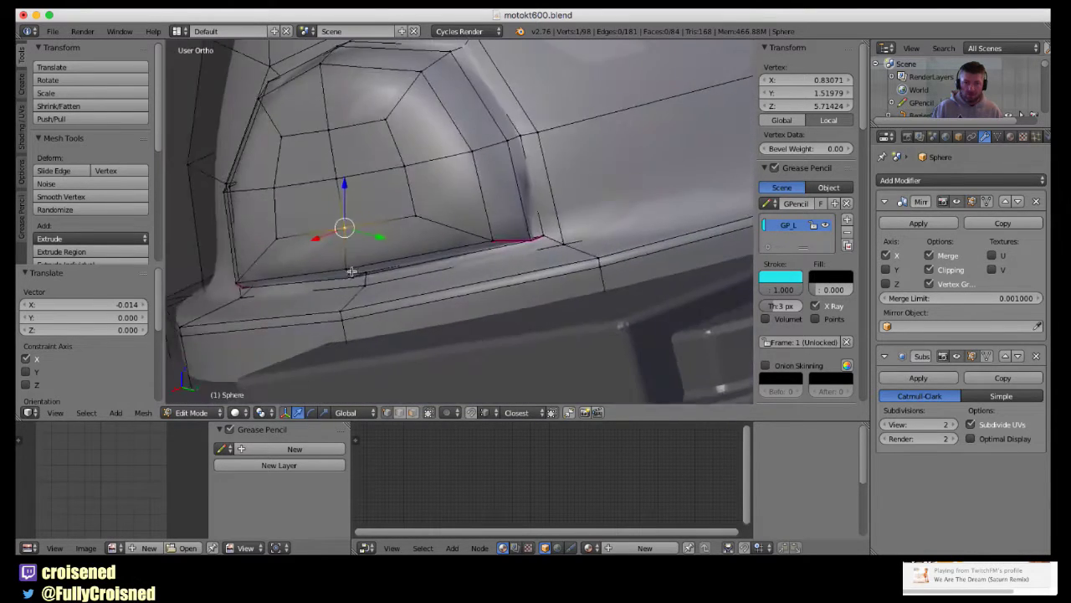
key("Tab")
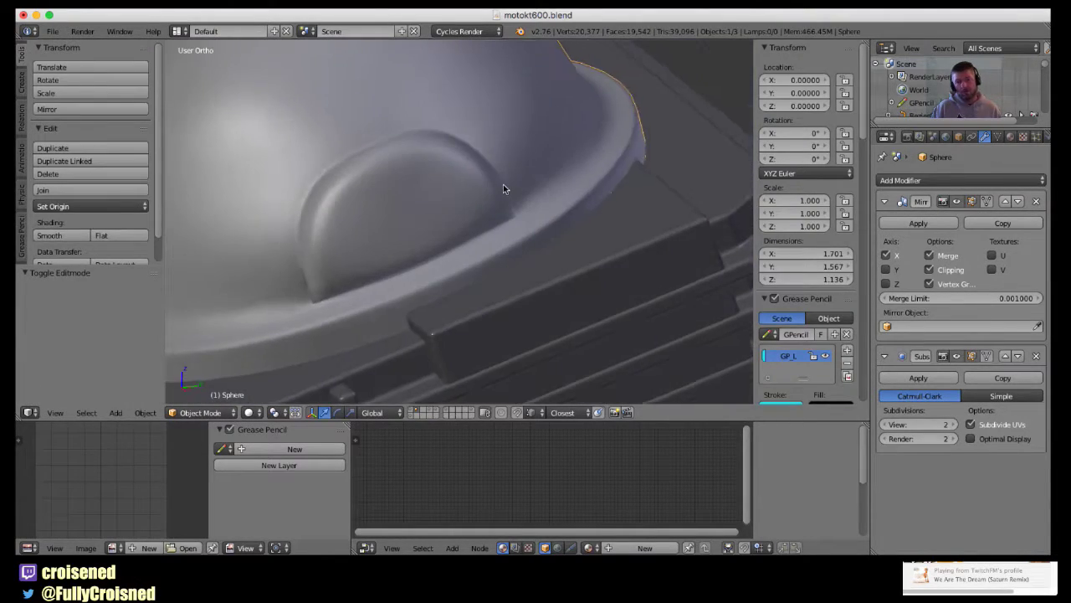
Save the dome work to motokt600.blend and switch to the Right Ortho side view.
scroll(503, 188, "down", 5)
scroll(503, 188, "down", 3)
mouse_move(503, 188)
middle_mouse_down()
mouse_move(474, 235)
mouse_move(457, 241)
middle_mouse_up()
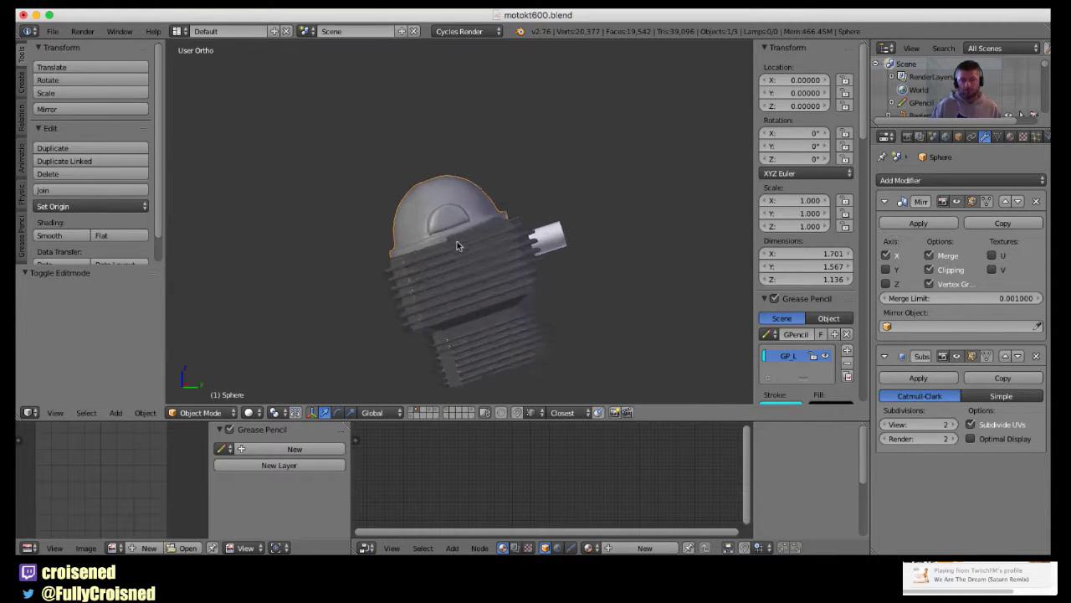
scroll(457, 241, "up", 3)
left_click(52, 30)
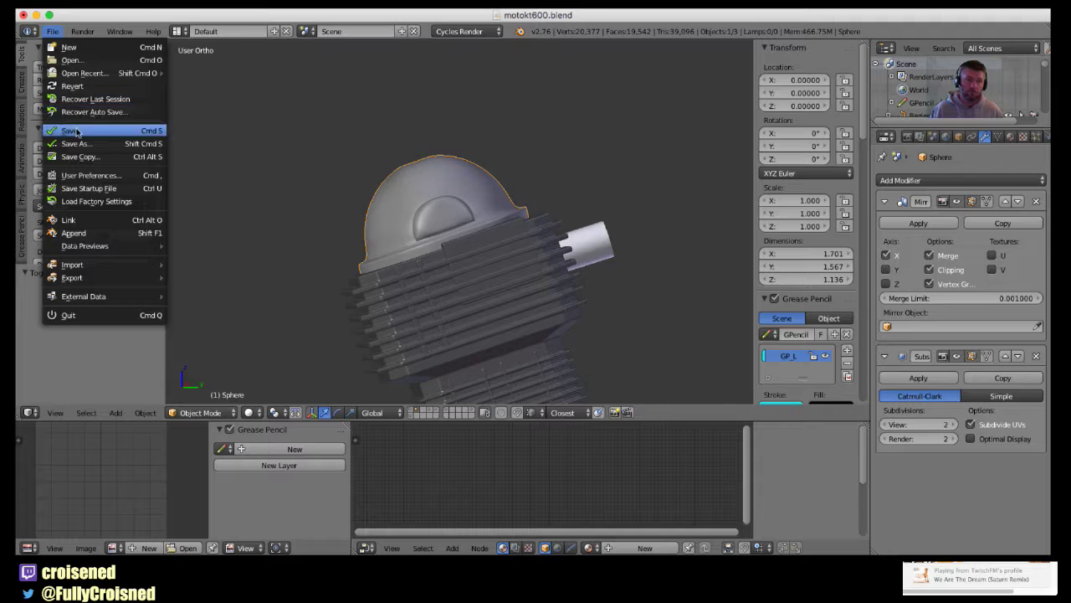
left_click(75, 129)
scroll(372, 226, "down", 4)
key("KP_3")
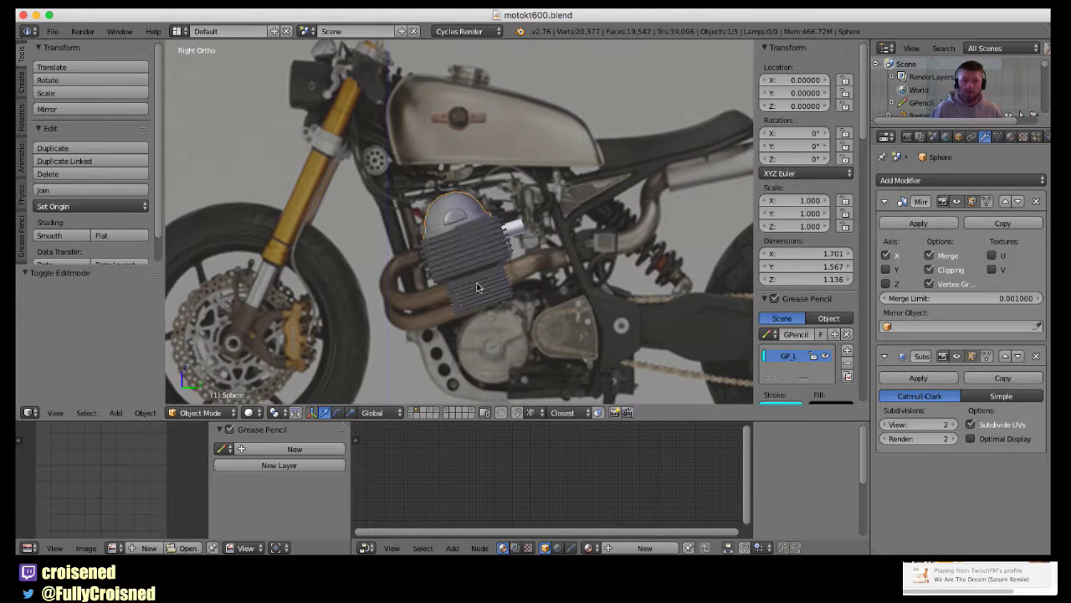
Add a hex-head bolt mesh, Bolt.002, at the 3D cursor below the front wheel.
scroll(459, 213, "down", 2)
scroll(501, 289, "up", 2)
scroll(501, 289, "left", 2)
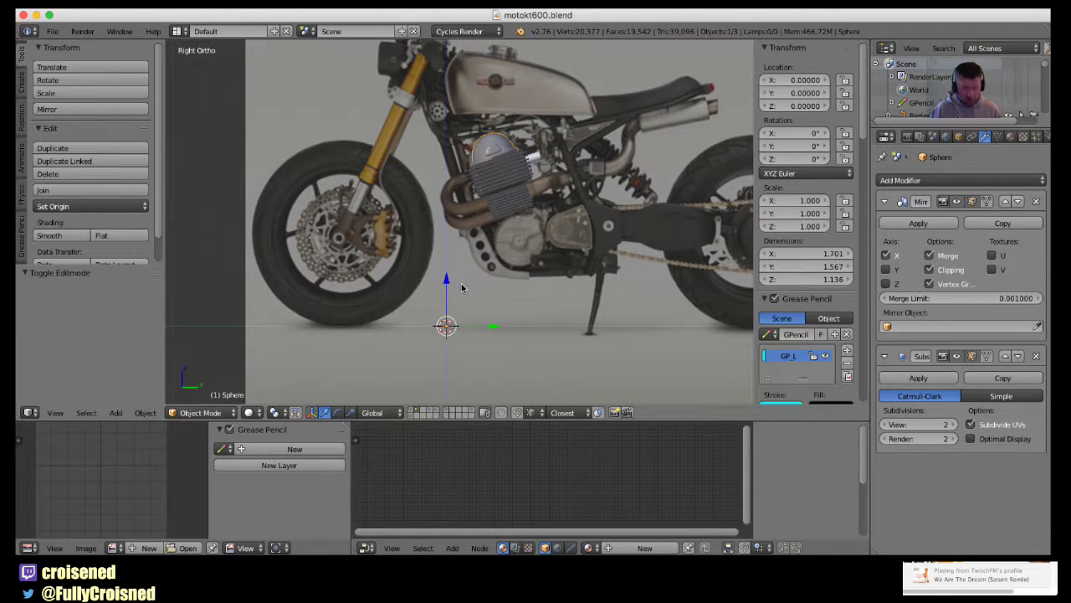
scroll(461, 287, "up", 1)
scroll(518, 296, "up", 2)
scroll(535, 280, "up", 2)
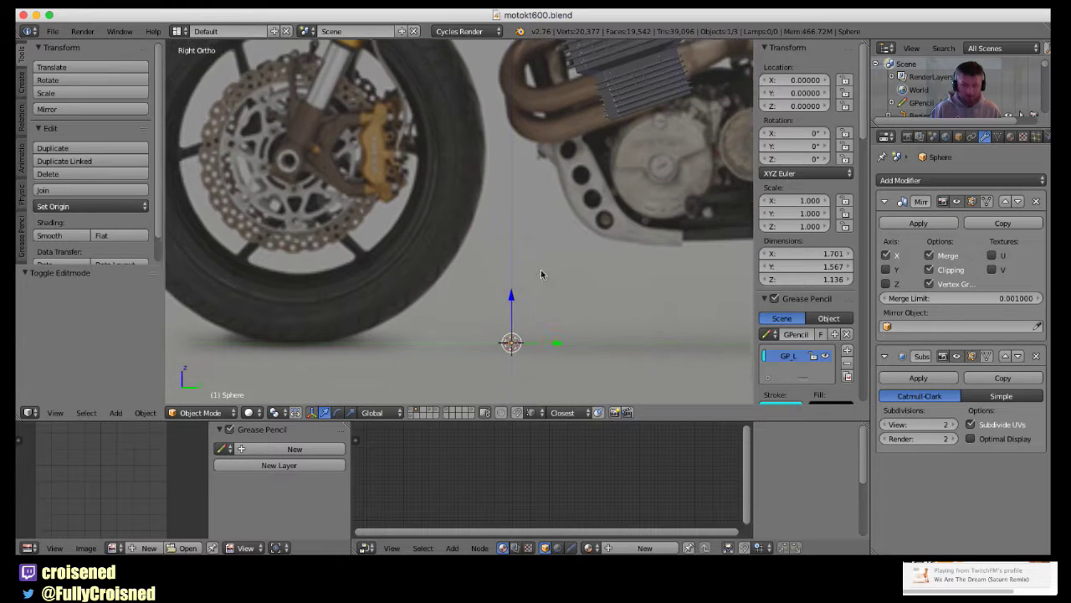
scroll(540, 274, "down", 2, "shift")
key("shift+a")
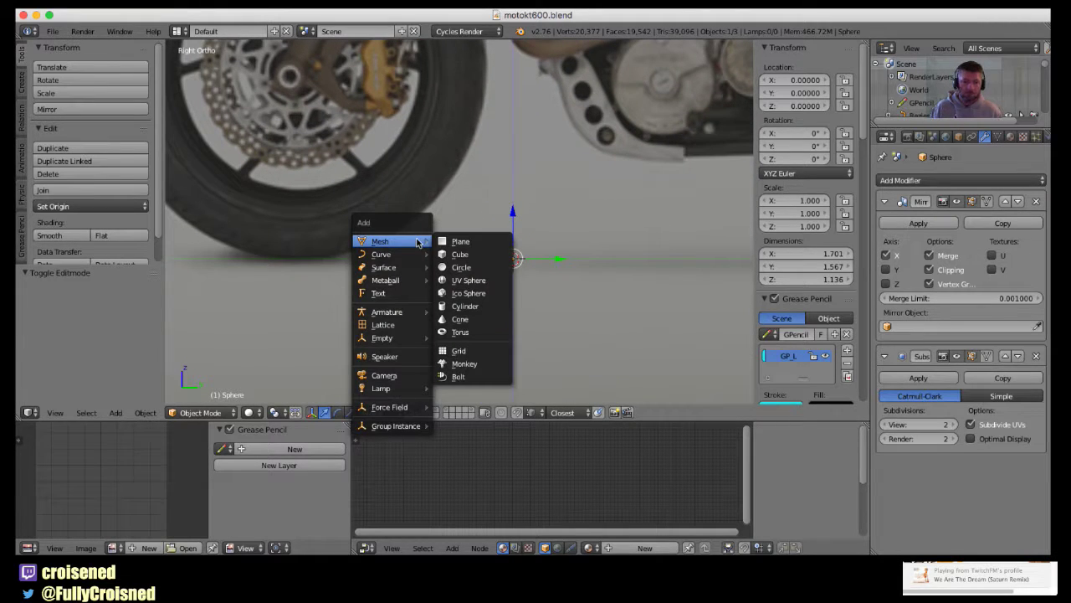
left_click(463, 377)
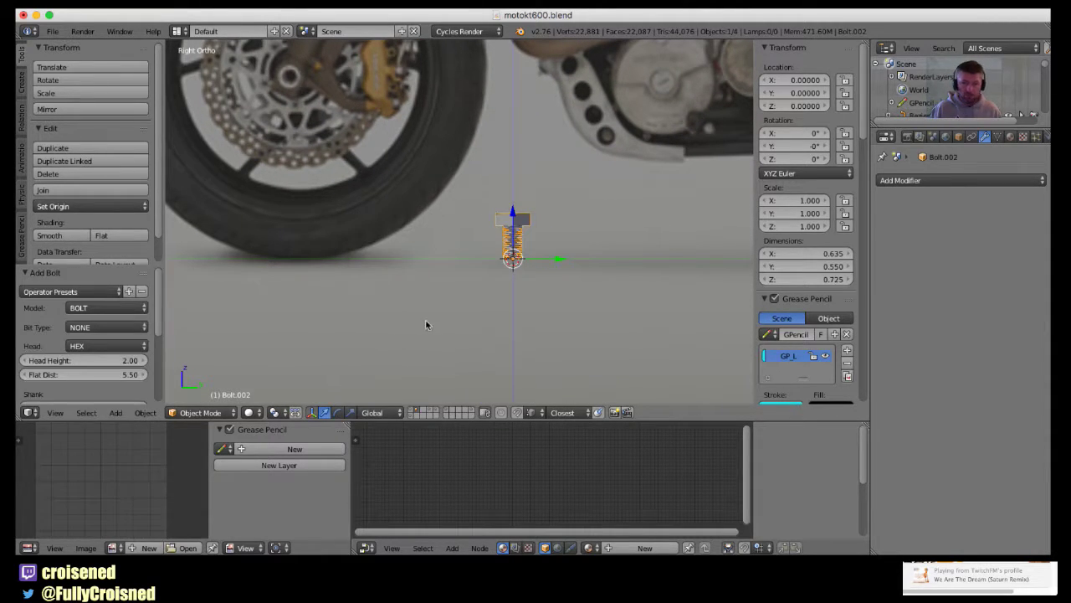
middle_click_drag(427, 318, 482, 314, "shift")
Keep the model as a bolt and give its head an ALLEN bit type.
mouse_move(578, 301)
middle_mouse_down()
mouse_move(569, 363)
mouse_move(547, 258)
mouse_move(450, 299)
mouse_move(348, 283)
middle_mouse_up()
scroll(469, 301, "up", 3)
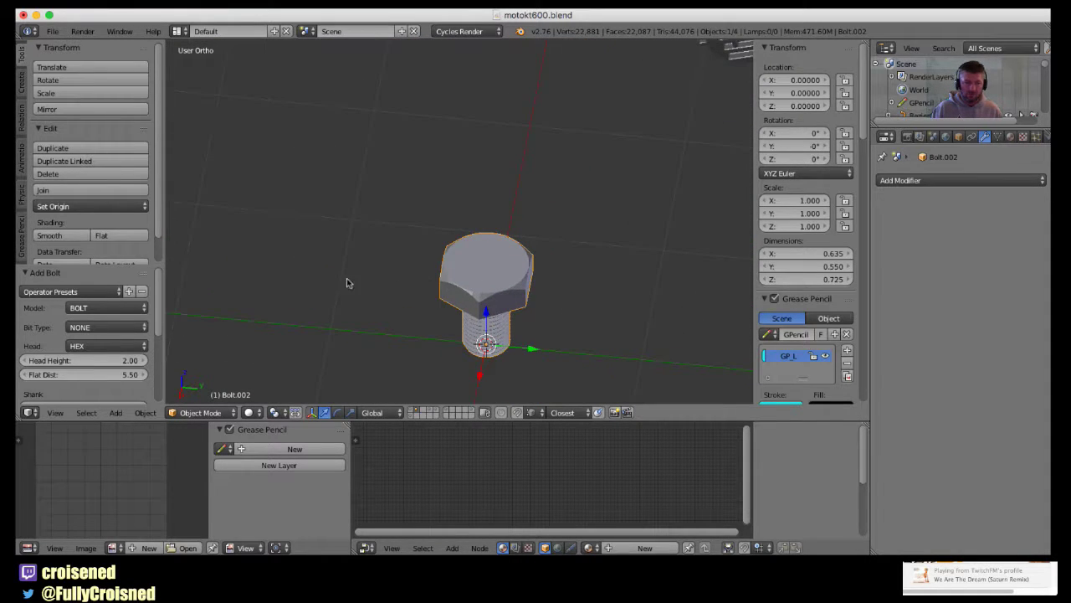
left_click(137, 309)
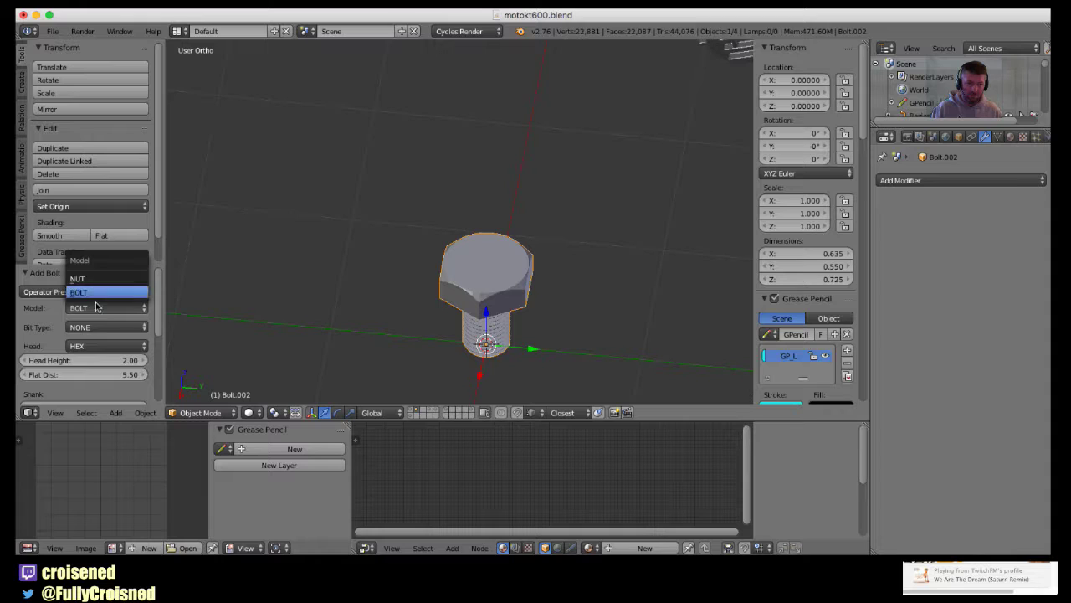
left_click(95, 292)
left_click(106, 327)
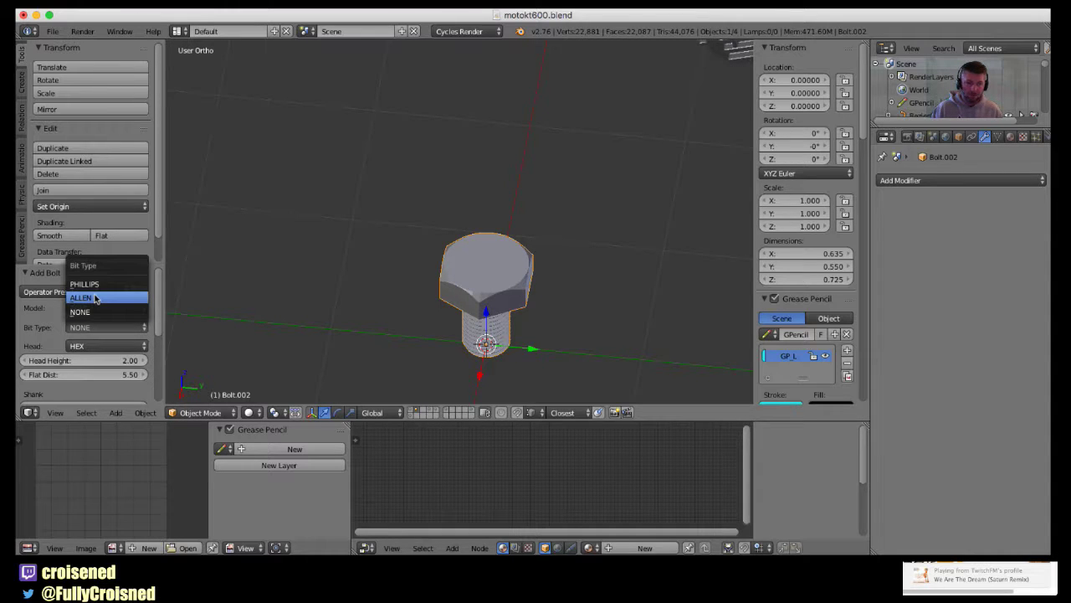
left_click(96, 298)
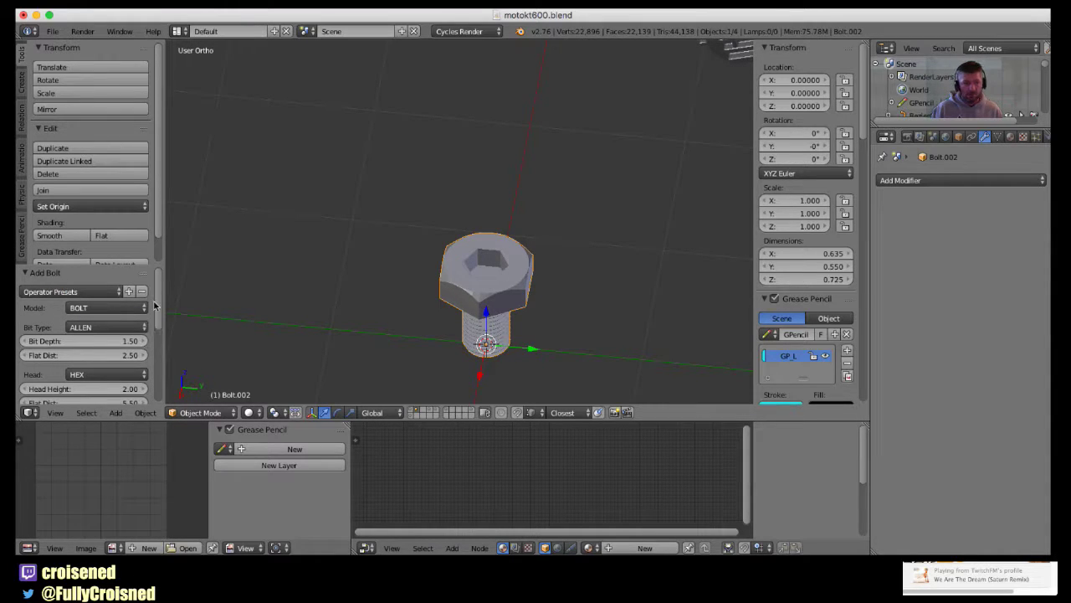
Shorten the bolt's Thread Length to 5.04 and view it from the front.
left_click_drag(158, 285, 153, 356)
scroll(154, 356, "up", 1)
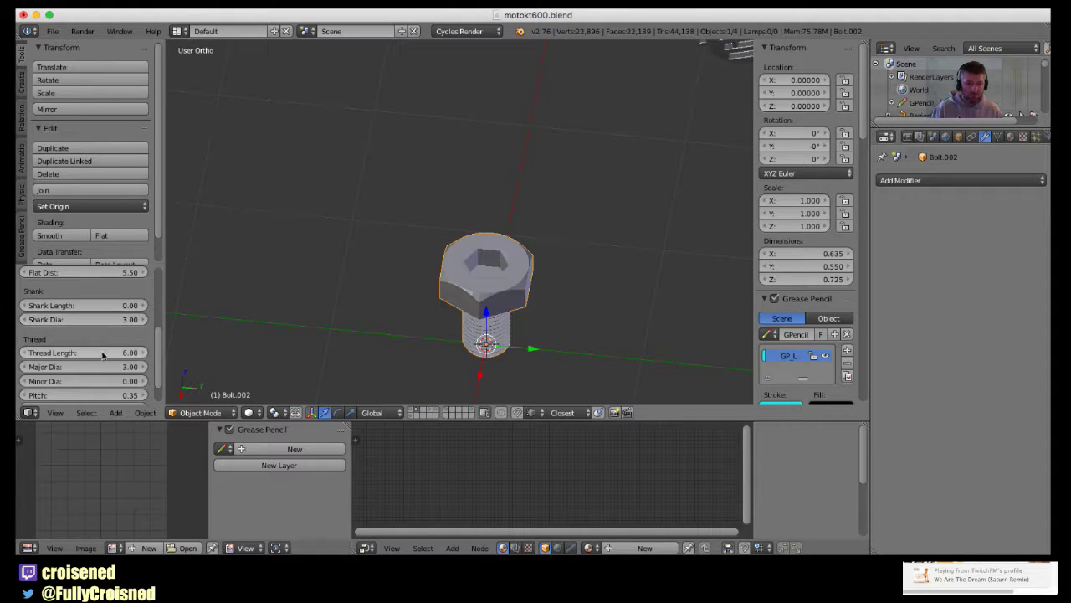
mouse_move(151, 361)
left_mouse_down()
mouse_move(156, 373)
mouse_move(160, 267)
mouse_move(160, 296)
left_mouse_up()
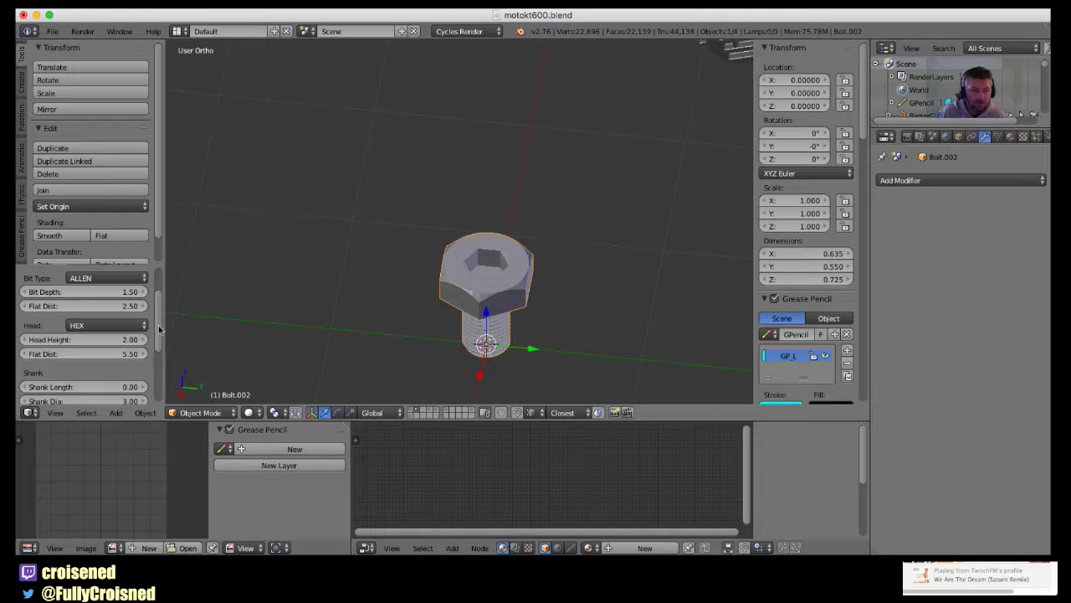
left_click_drag(162, 331, 159, 379)
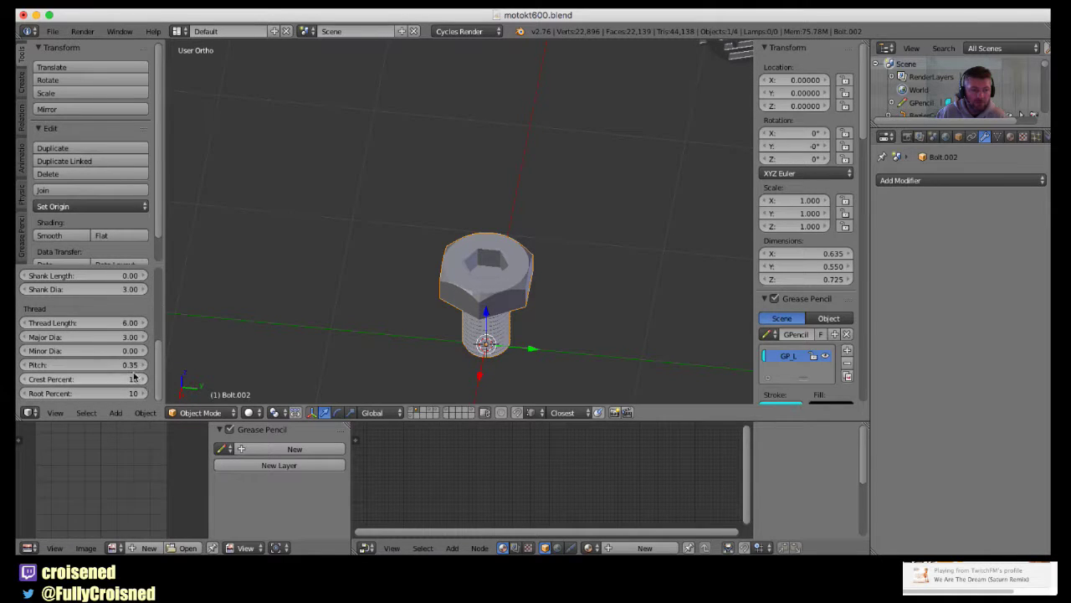
left_click_drag(86, 323, 75, 322)
key("KP_1")
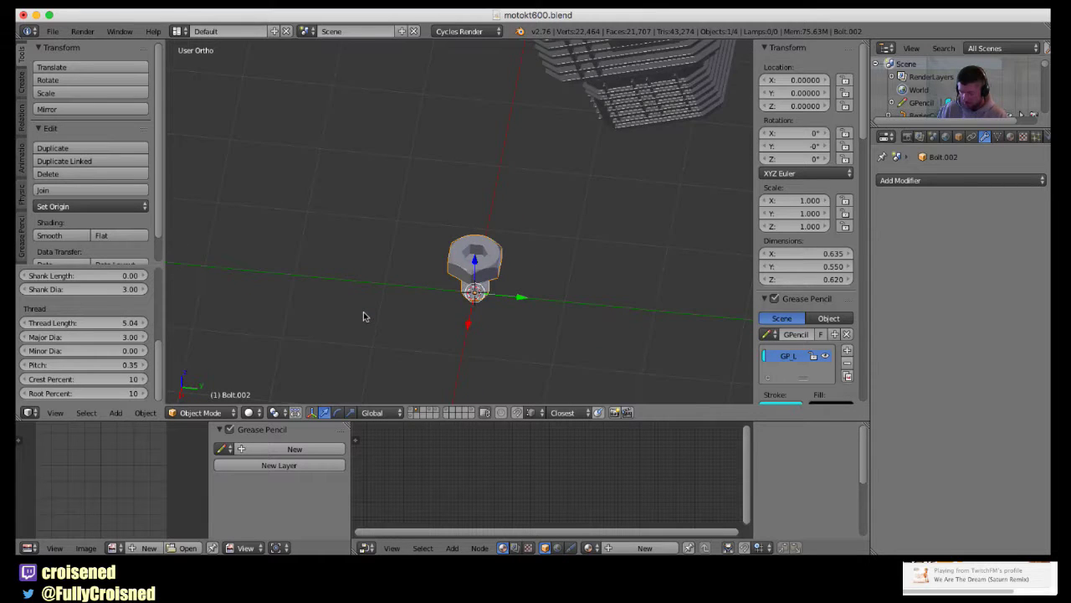
scroll(111, 341, "up", 2)
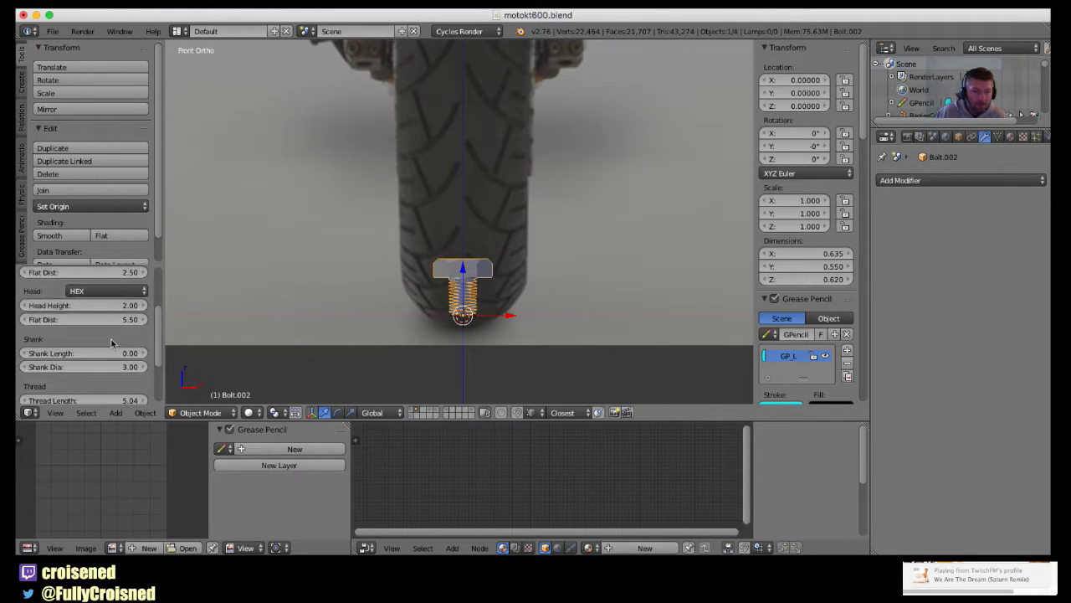
scroll(112, 341, "down", 2)
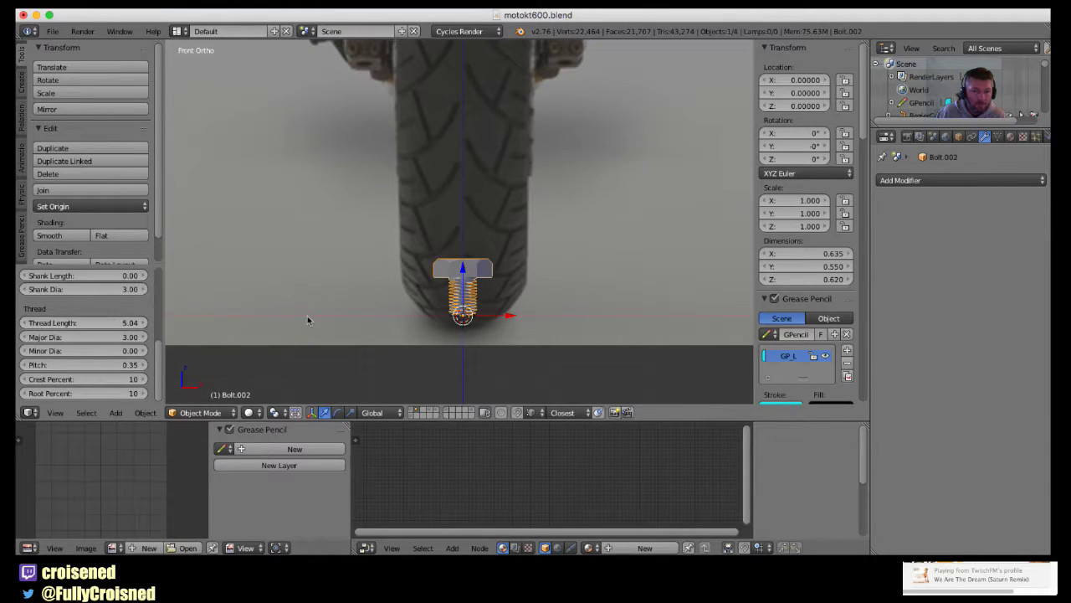
scroll(419, 293, "up", 1)
scroll(435, 301, "up", 2)
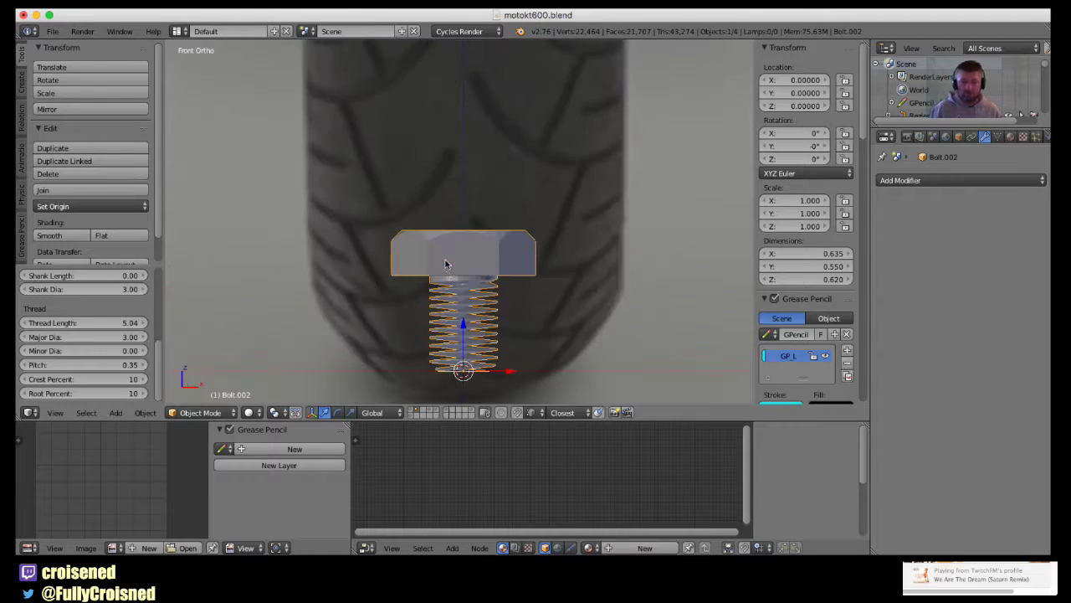
mouse_move(477, 314)
middle_mouse_down()
mouse_move(496, 310)
mouse_move(466, 308)
middle_mouse_up()
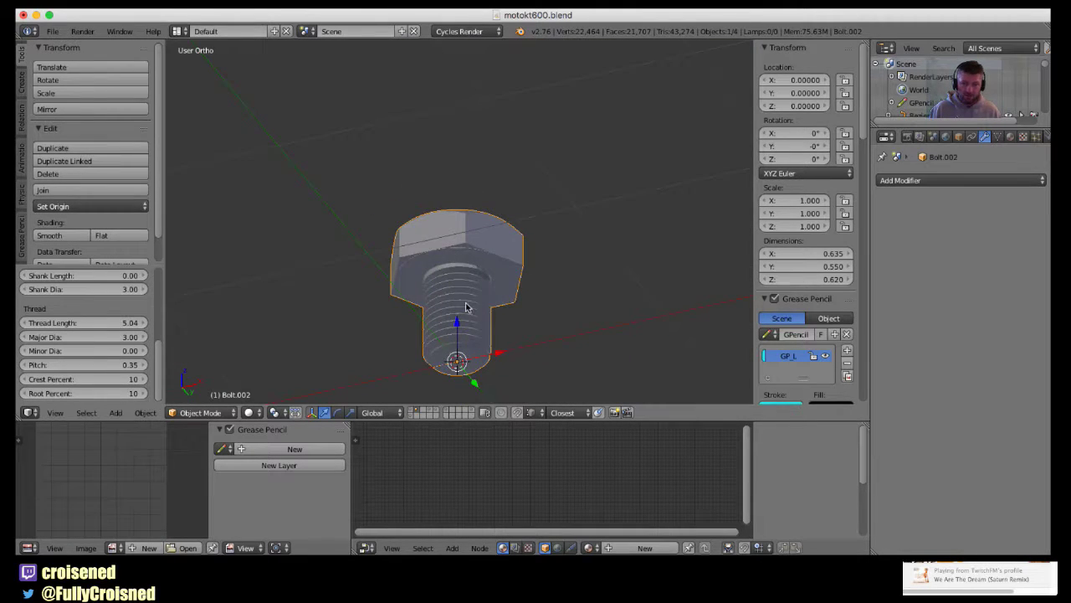
In Edit Mode, delete the ring where the threads meet the head and the whole threaded shank.
key("Tab")
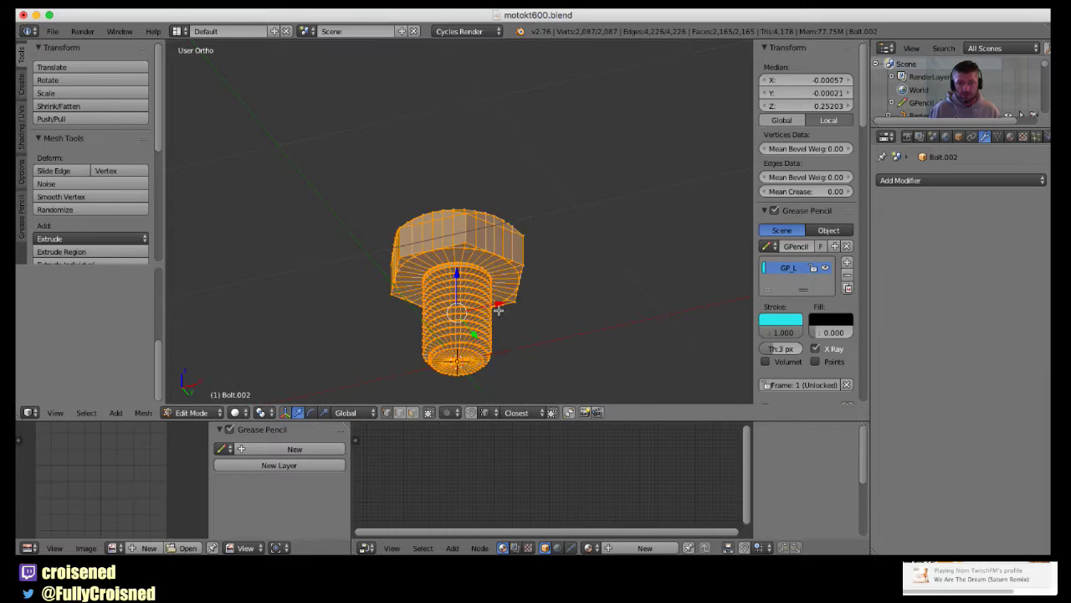
scroll(506, 281, "up", 1)
scroll(507, 283, "up", 2)
scroll(506, 285, "up", 3)
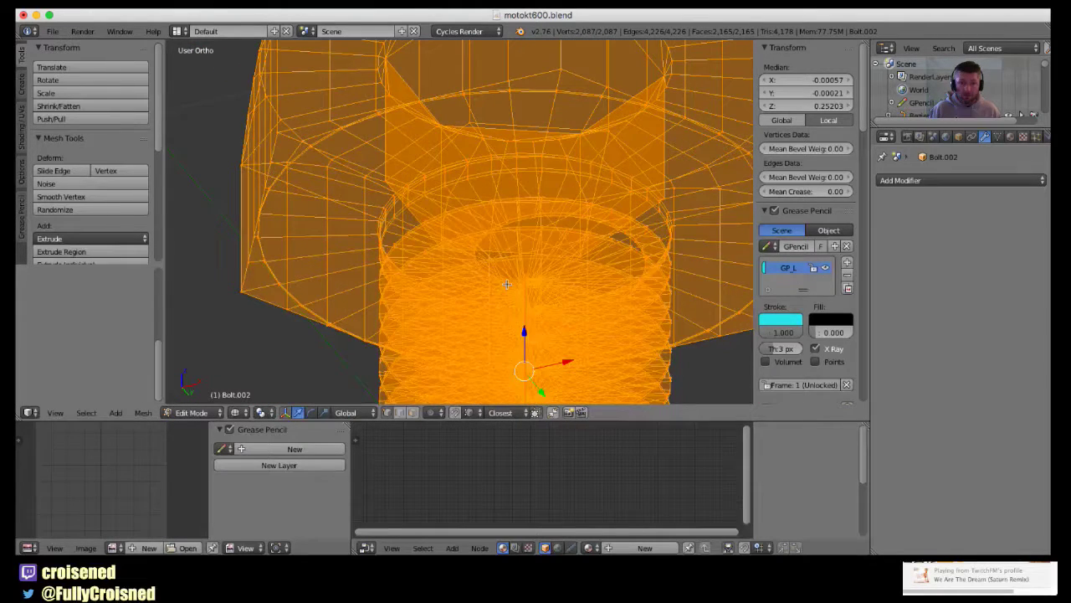
key("z")
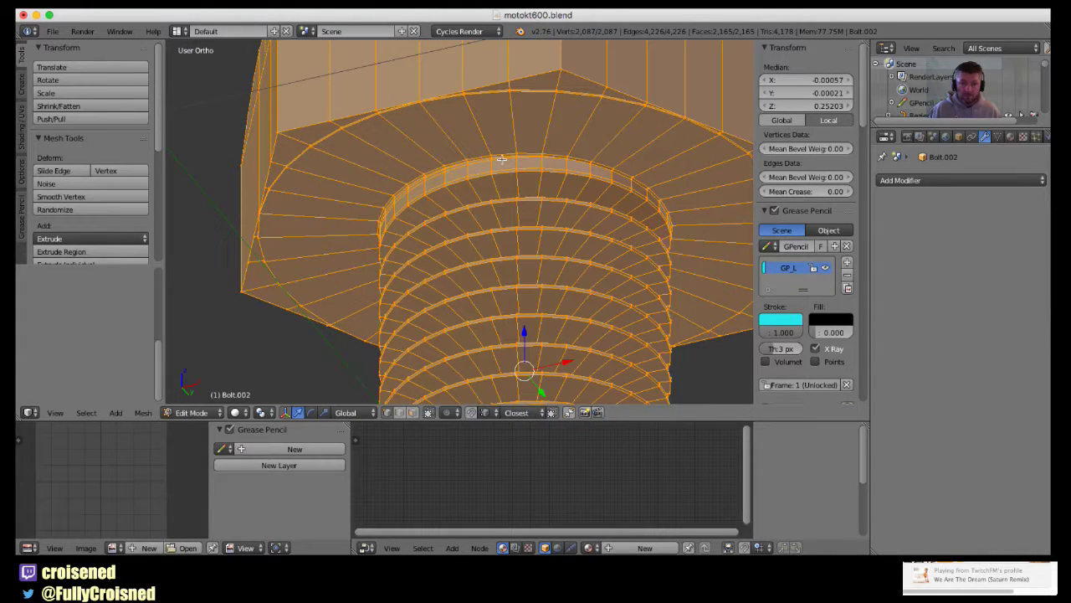
left_click(501, 158, "alt")
scroll(505, 177, "down", 1)
scroll(541, 266, "down", 2)
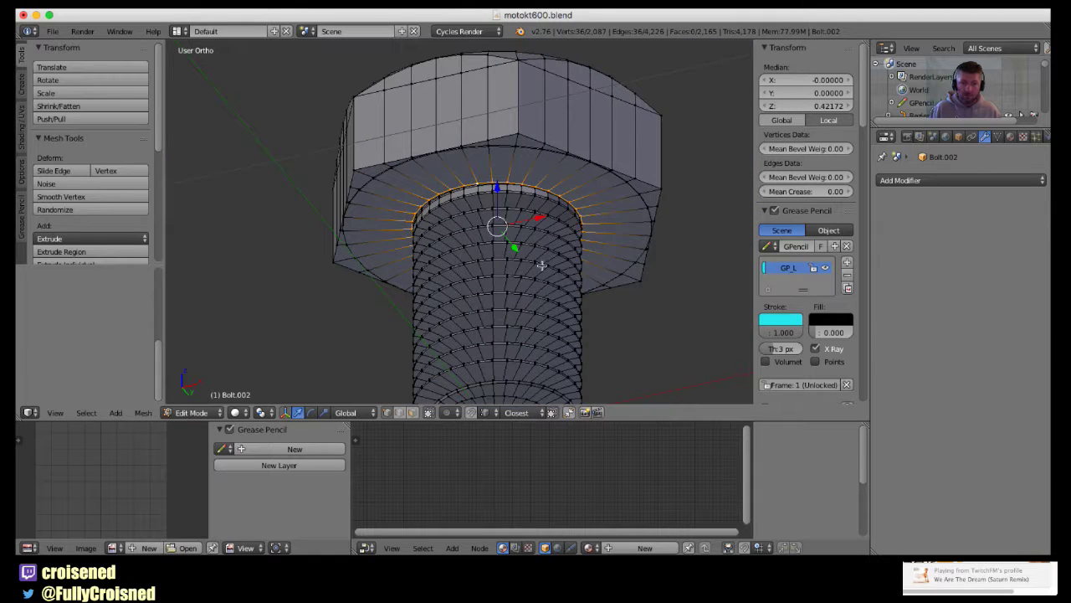
key("x")
left_click(516, 231)
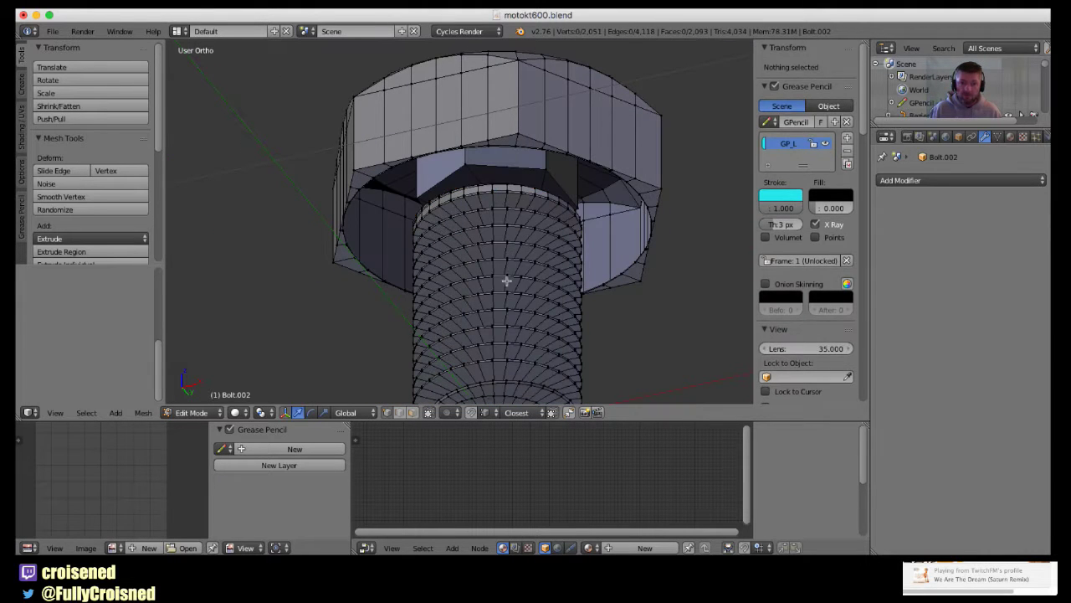
key("l")
key("x")
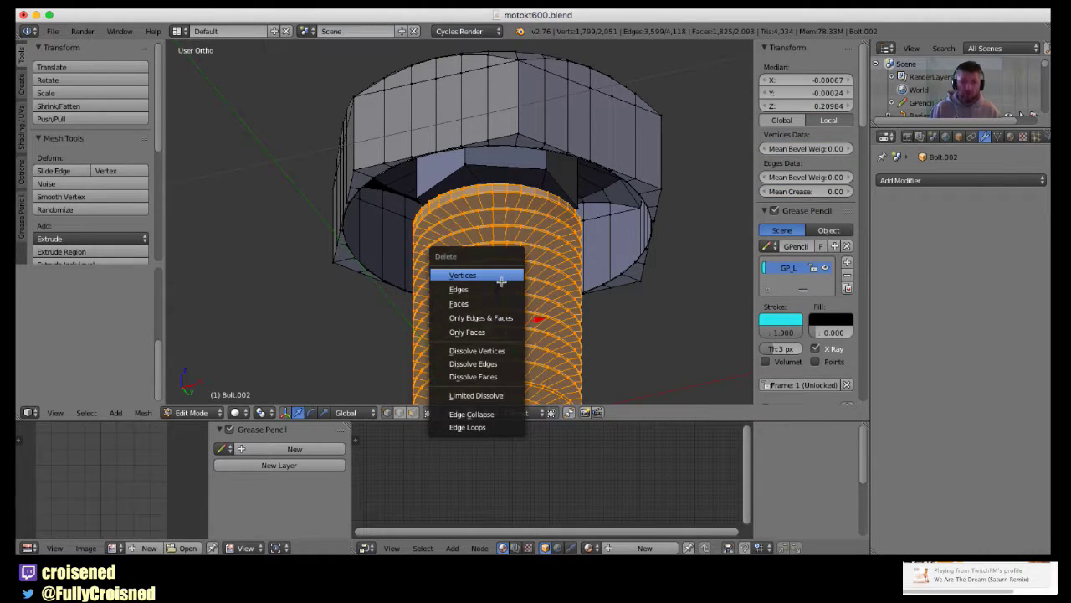
left_click(502, 274)
Extrude the inner rim loop under the head and scale it inward into a narrower ring.
right_click(528, 156, "alt")
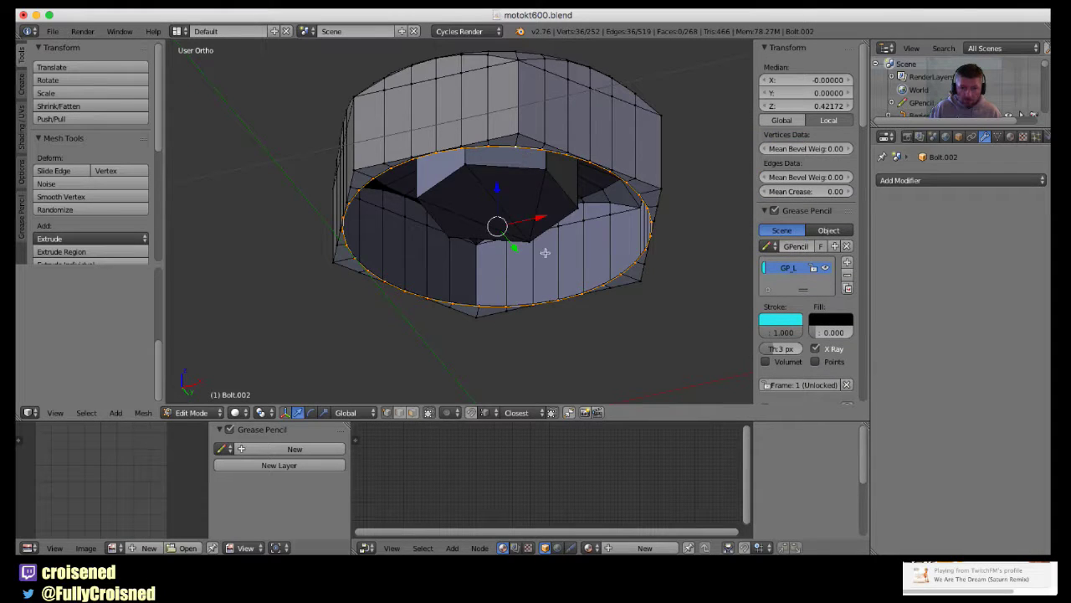
key("e")
key("s")
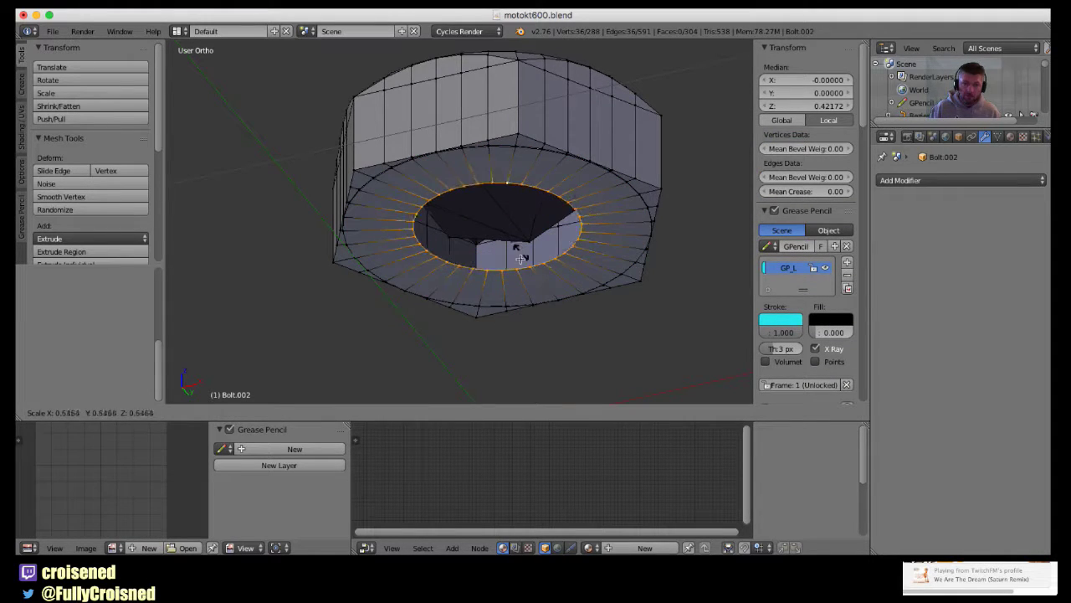
left_click(516, 256)
scroll(514, 289, "down", 3)
middle_click_drag(514, 290, 466, 309)
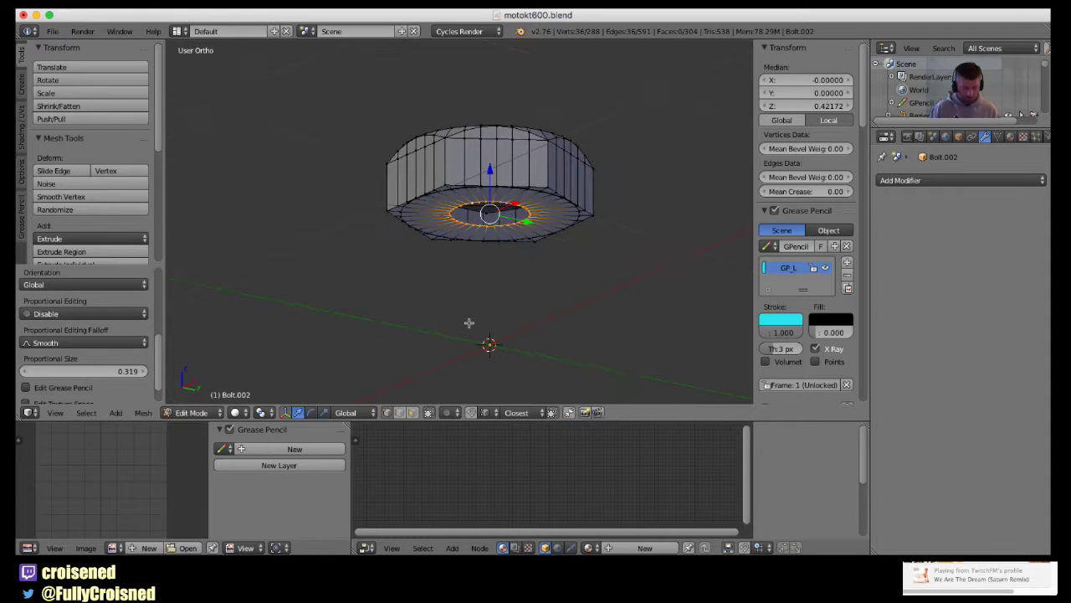
Extrude the narrow ring straight down along Z into a plain shank and return to Object Mode.
key("e")
key("z")
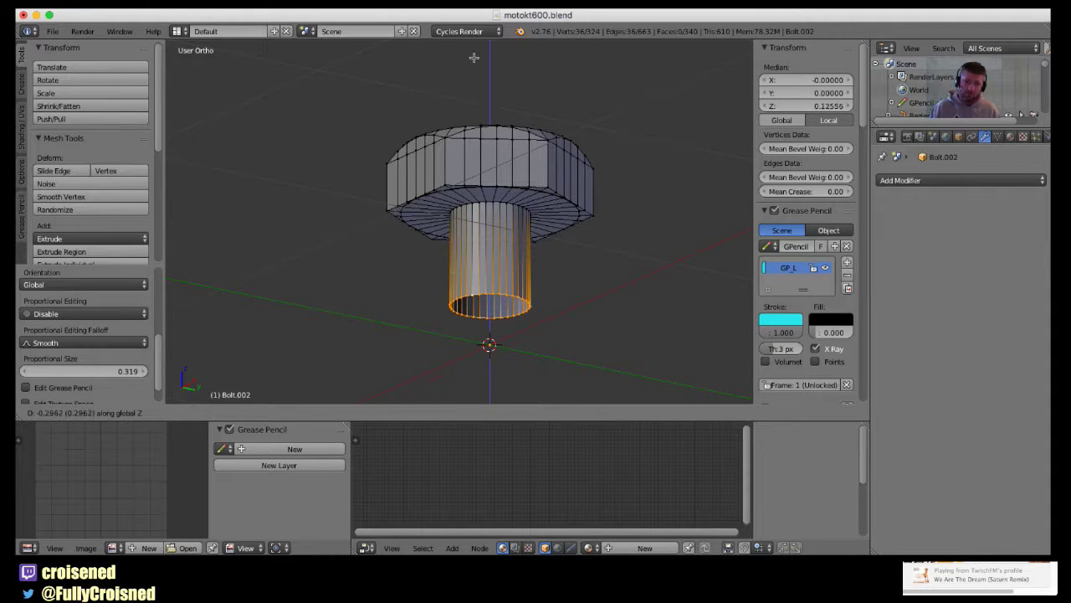
left_click(478, 388)
key("Tab")
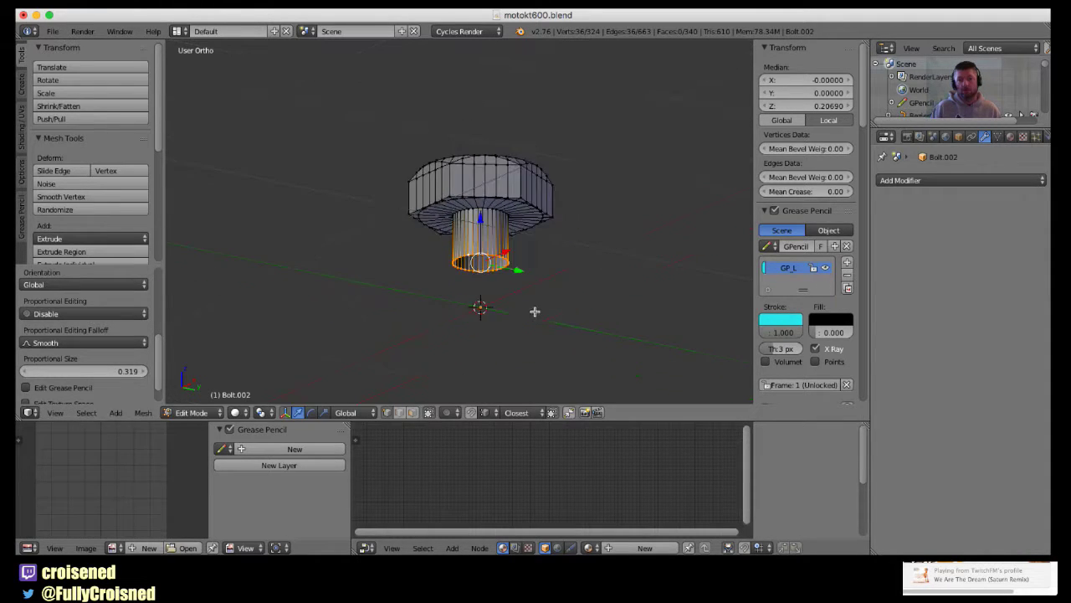
middle_click_drag(525, 285, 435, 318)
Shrink the entire bolt mesh to about 0.65 scale in Edit Mode.
key("KP_1")
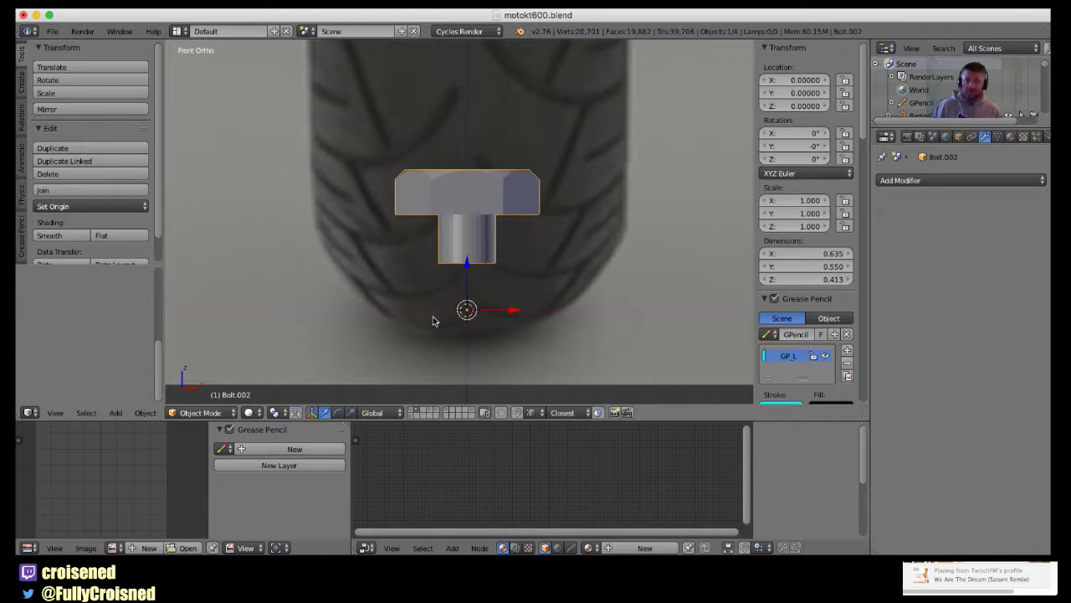
scroll(429, 312, "down", 2)
scroll(468, 343, "down", 1)
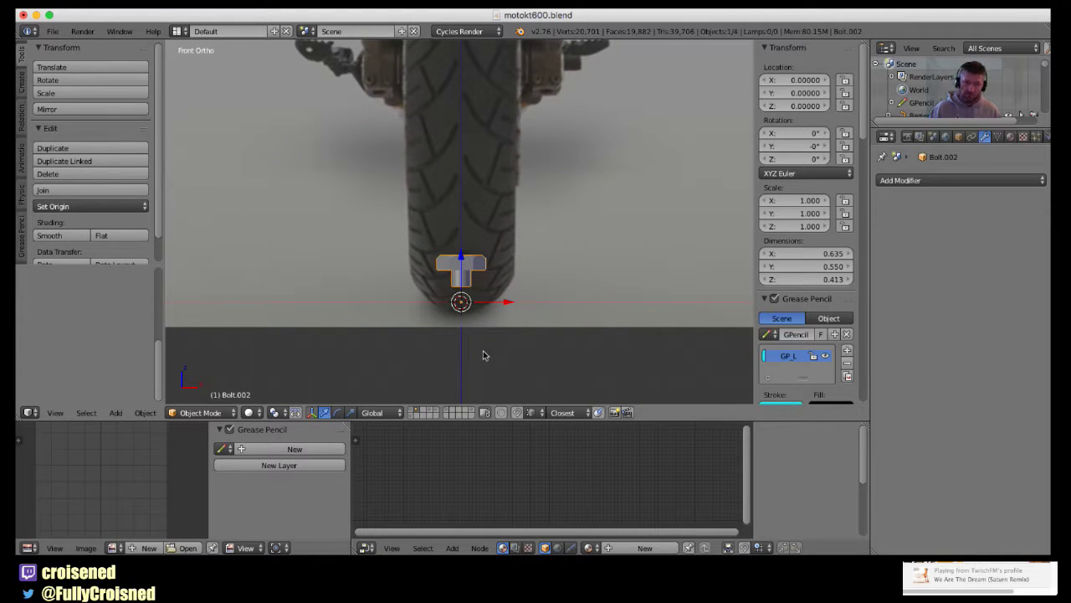
mouse_move(483, 355)
middle_mouse_down()
mouse_move(495, 333)
mouse_move(479, 356)
middle_mouse_up()
key("Tab")
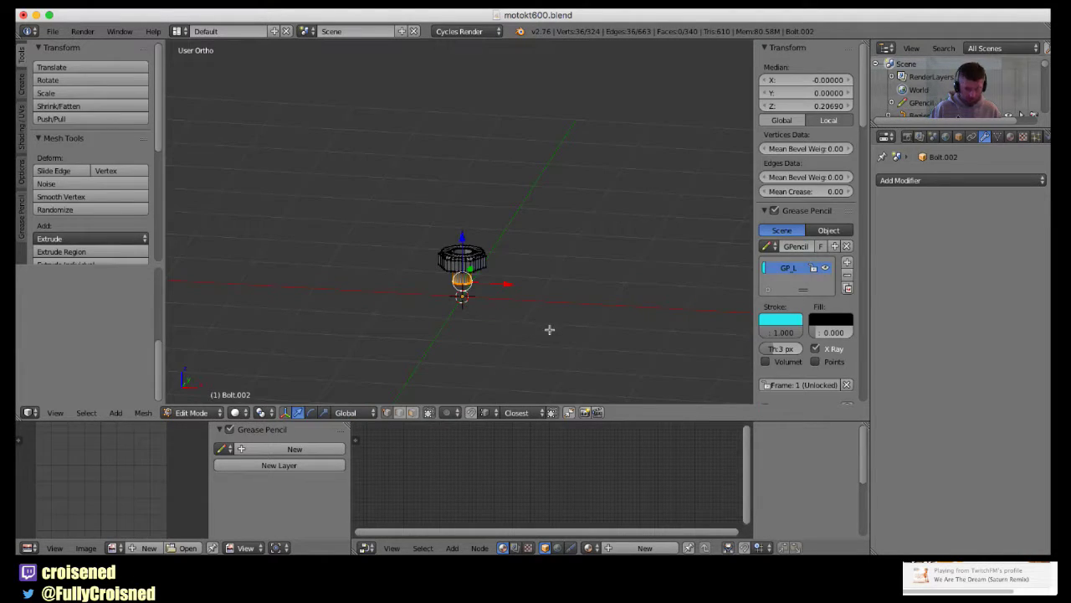
key("a")
key("a")
key("s")
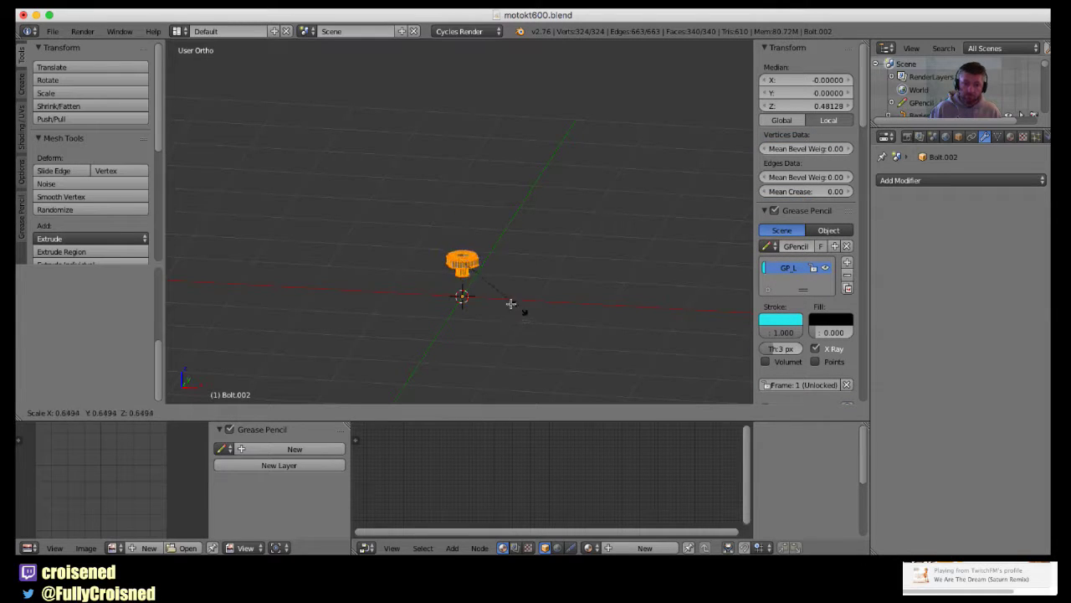
left_click(501, 292)
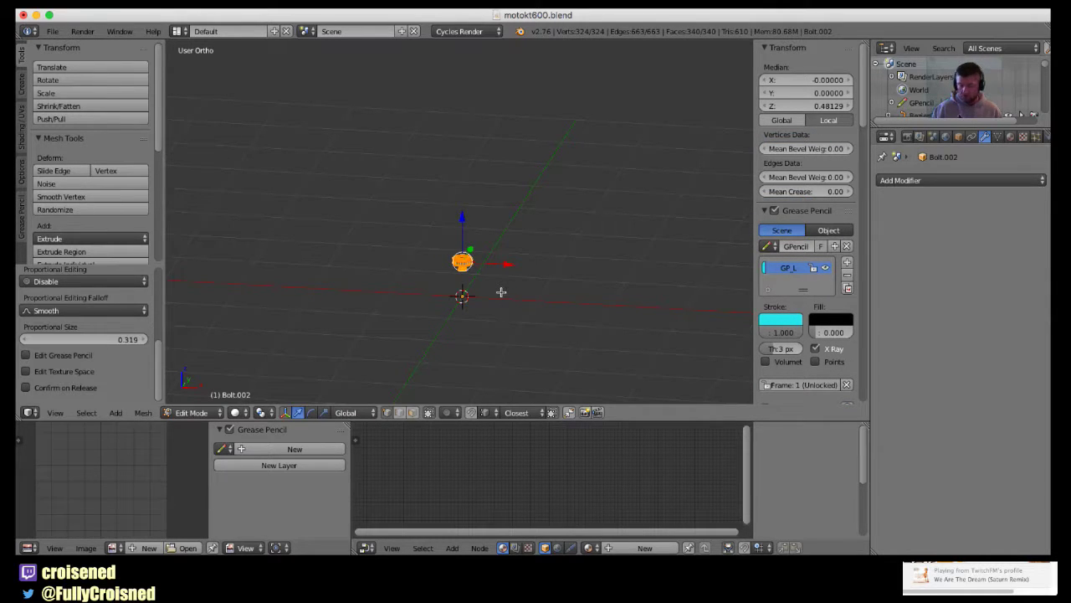
In a front wireframe view, select the plain shank's side edges and delete them.
key("KP_2")
key("KP_2")
key("KP_2")
key("KP_2")
key("KP_2")
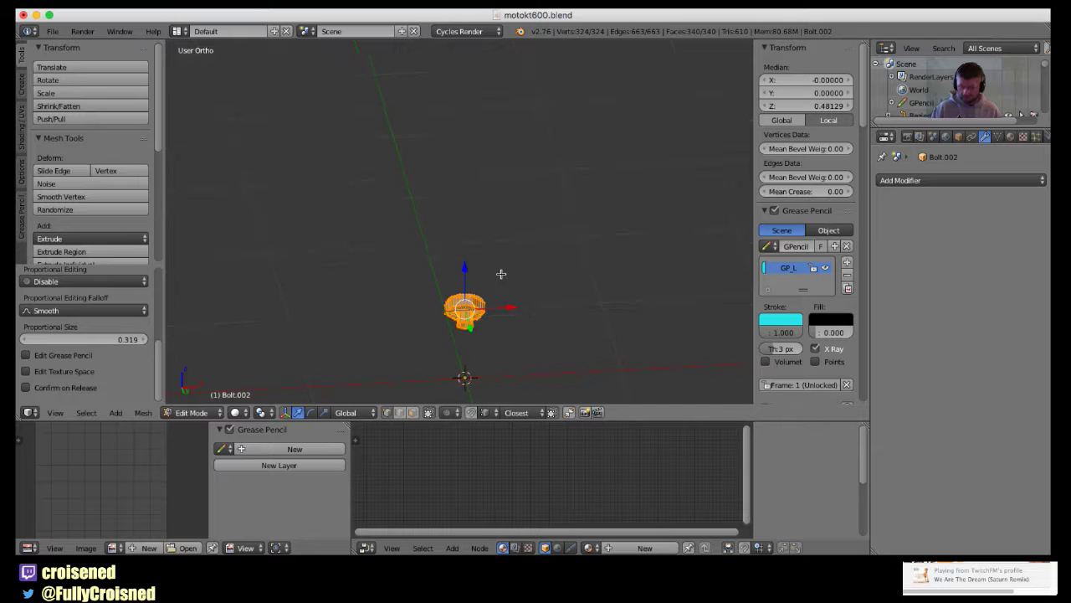
key("KP_2")
key("KP_2")
key("KP_8")
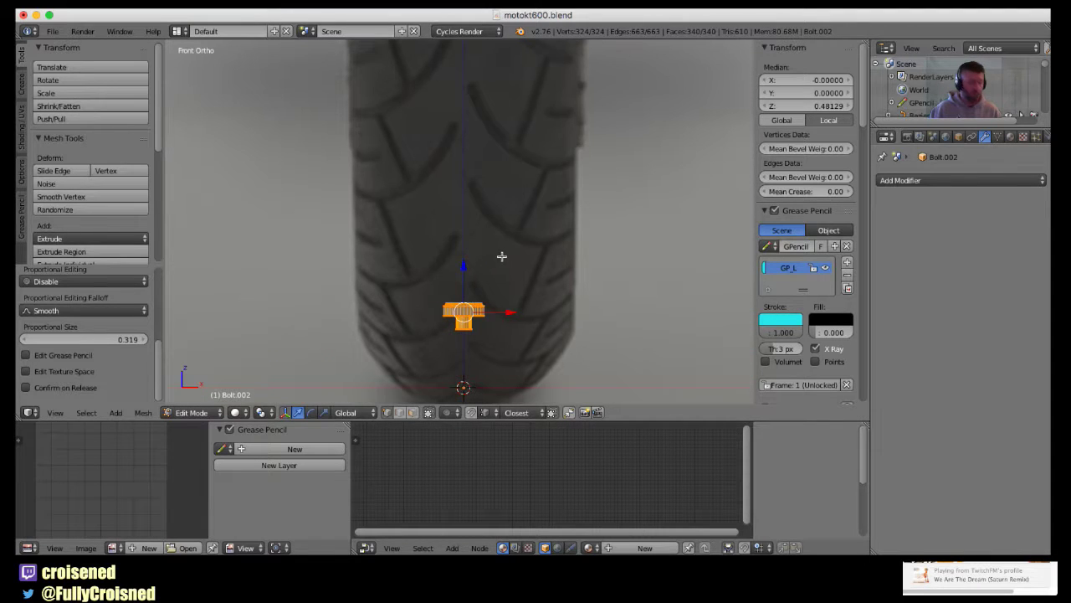
mouse_move(513, 320)
middle_mouse_down("shift")
mouse_move(555, 268)
mouse_move(491, 294)
middle_mouse_up("shift")
scroll(540, 279, "up", 2)
scroll(555, 268, "up", 2)
key("z")
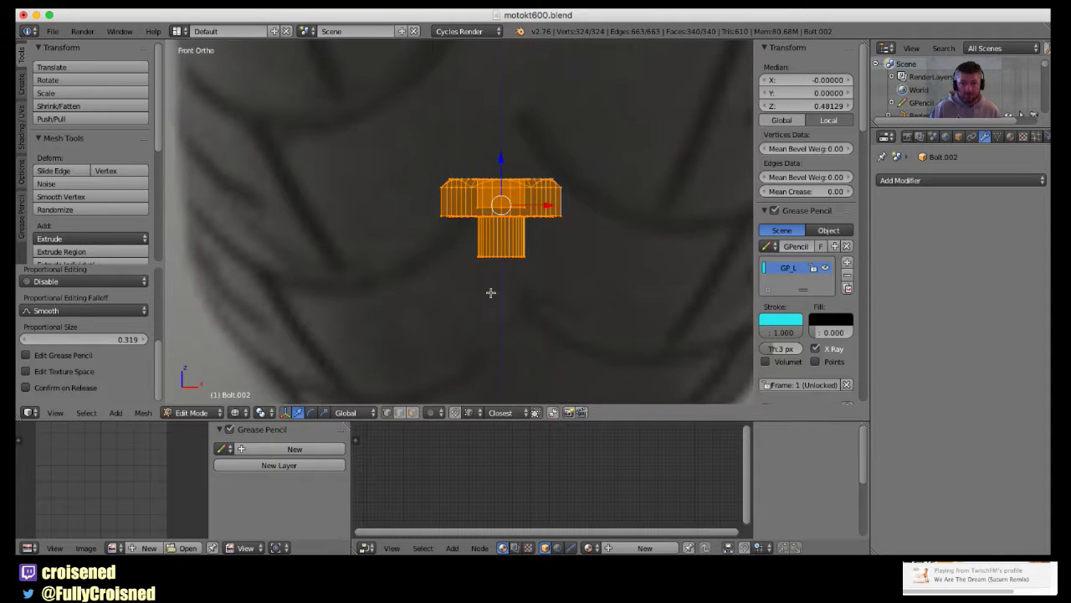
key("KP_8")
key("KP_8")
right_click(511, 291, "alt")
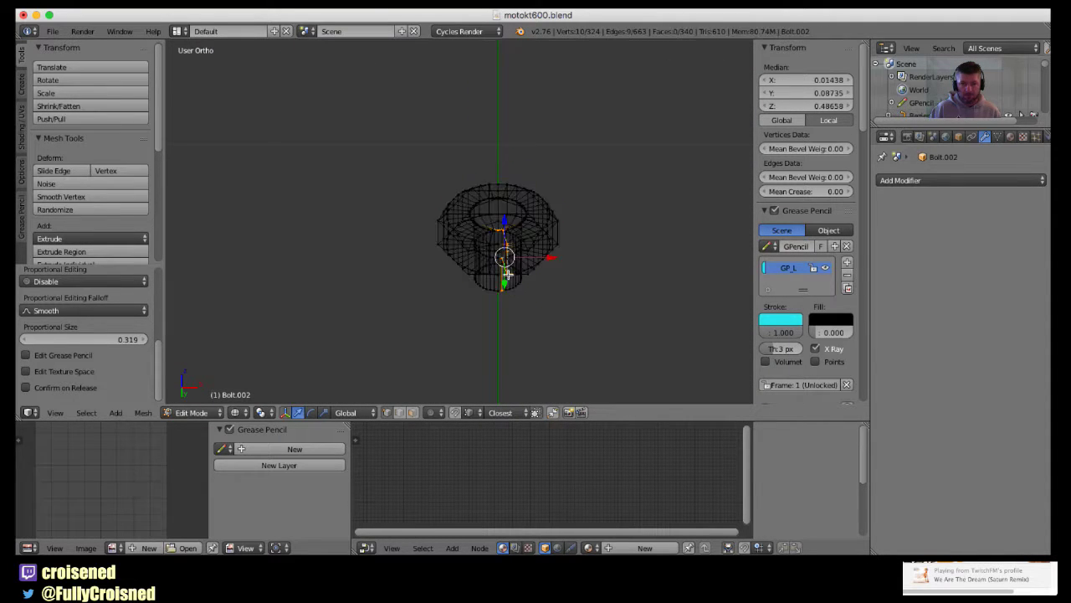
scroll(511, 297, "up", 3)
right_click(533, 318, "ctrl+alt")
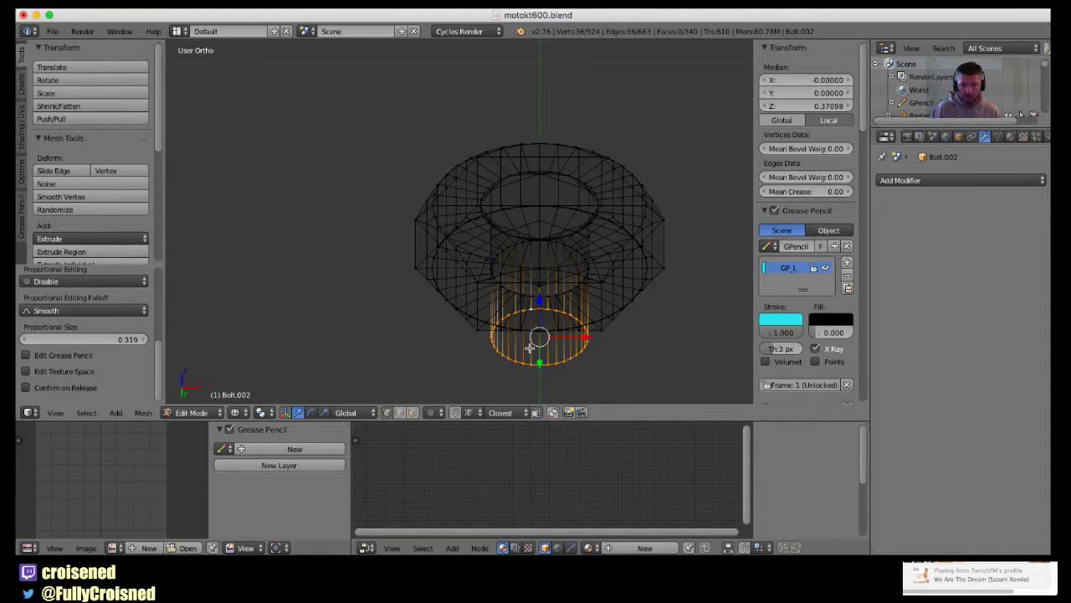
key("x")
left_click(527, 343)
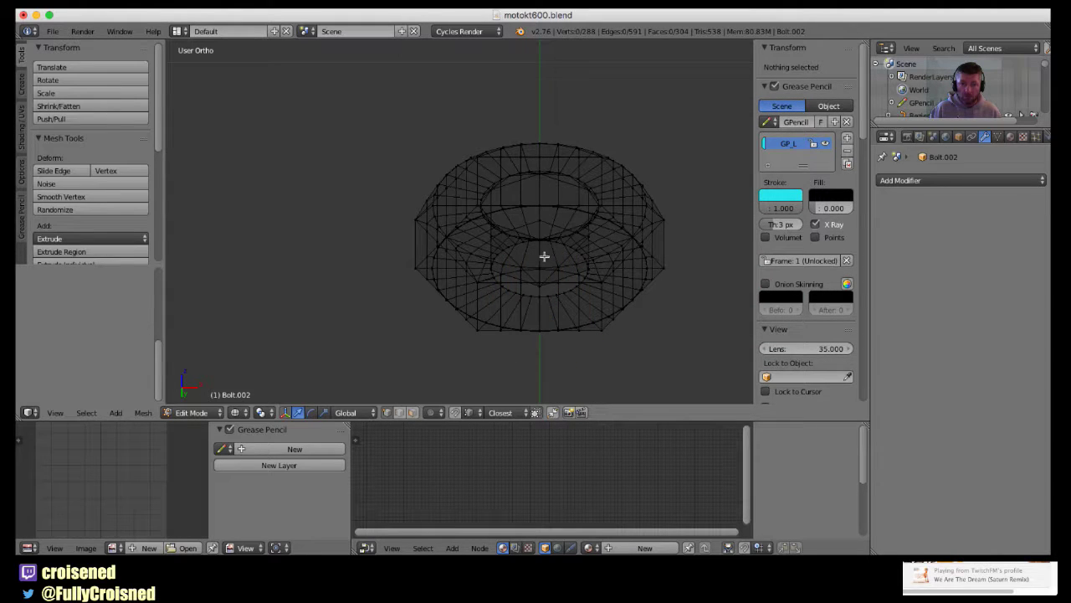
Widen the inner loop under the head about 1.6 times and extrude a shorter shank.
right_click(553, 291, "alt")
key("s")
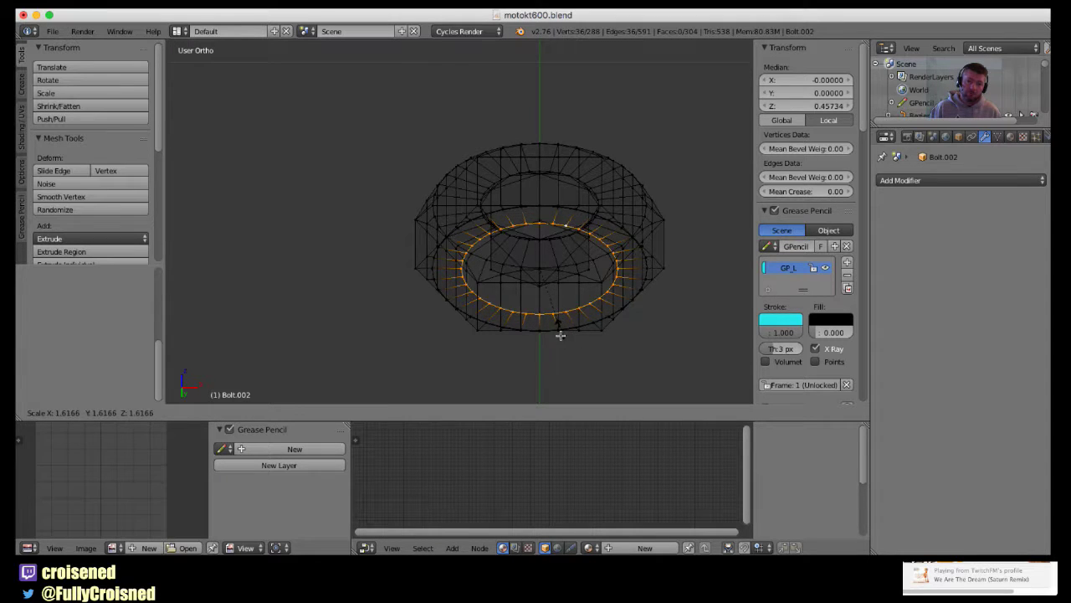
left_click(554, 331)
middle_click_drag(552, 331, 517, 339)
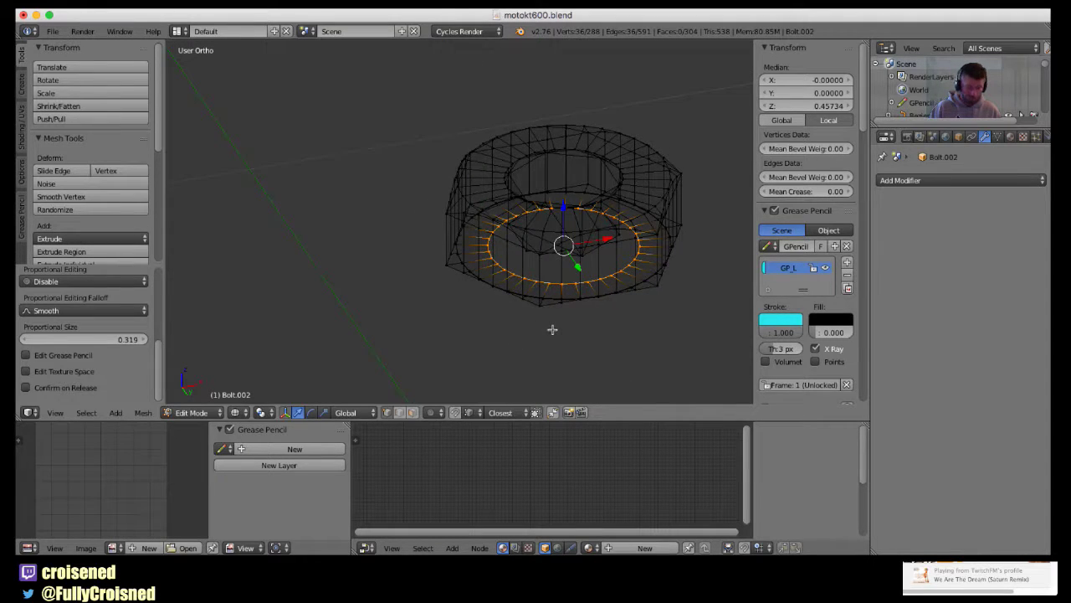
key("e")
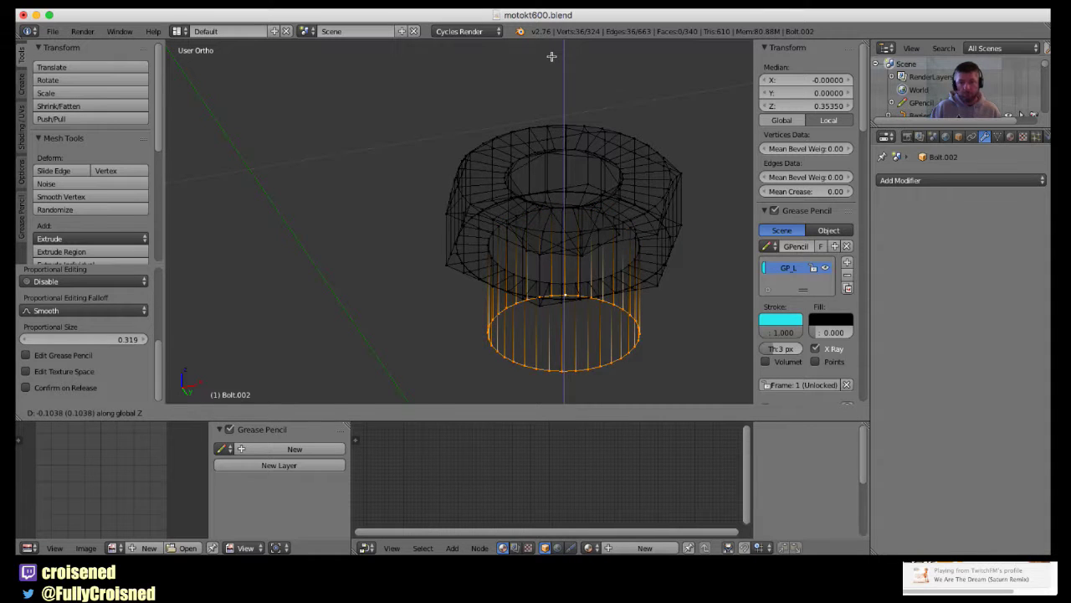
left_click(601, 100)
key("Tab")
key("KP_1")
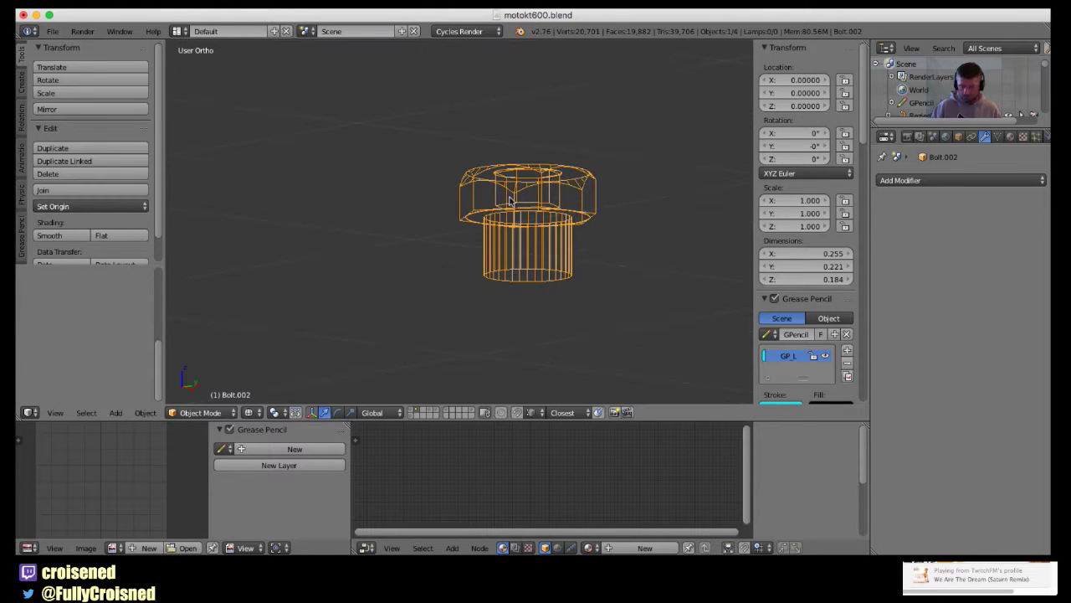
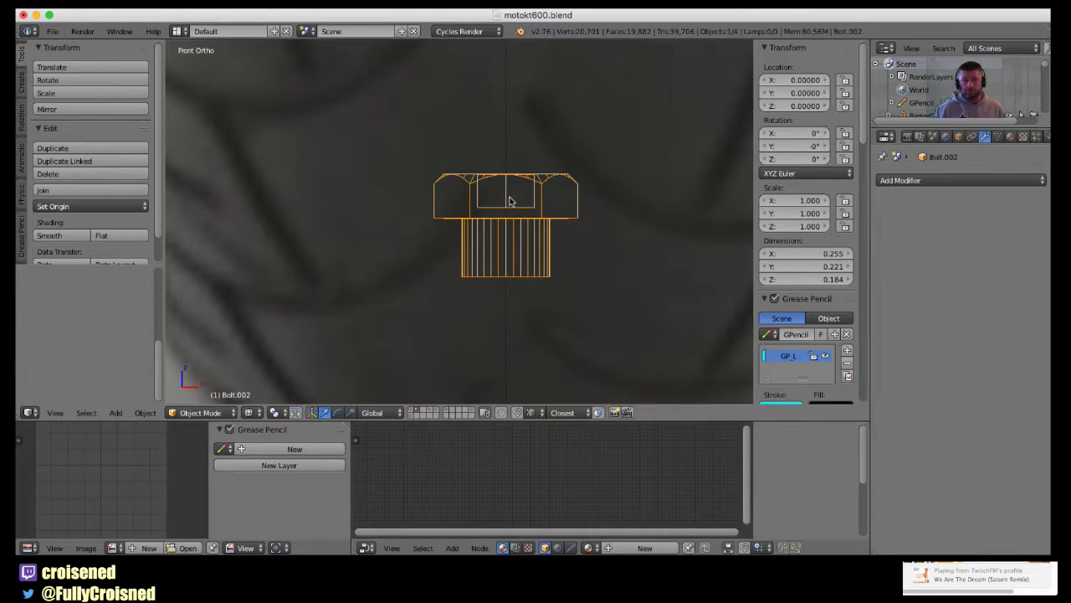
In Right Ortho view, select all the bolt's geometry and move it up onto the engine head.
key("KP_3")
scroll(512, 182, "down", 3)
scroll(512, 182, "down", 3)
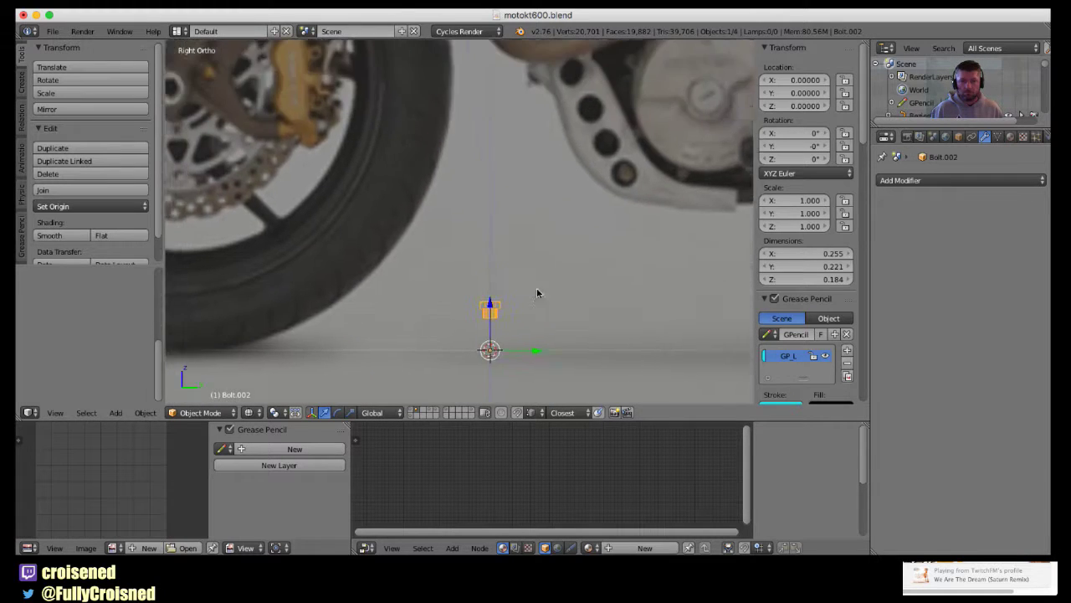
scroll(537, 292, "down", 3)
key("Tab")
middle_click_drag(536, 309, 482, 372, "shift")
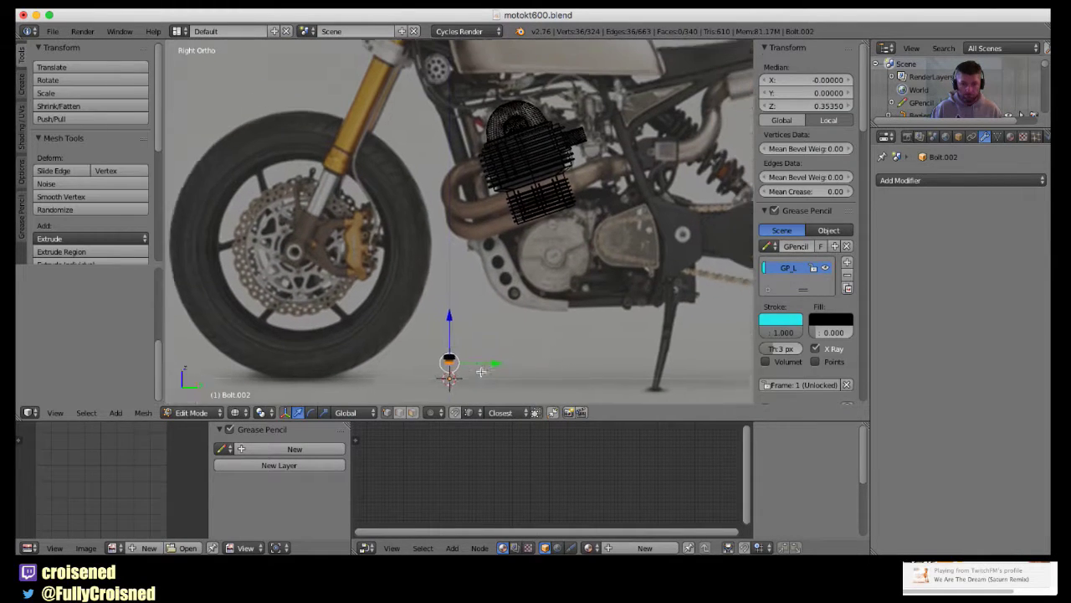
scroll(481, 372, "down", 2)
key("a")
key("a")
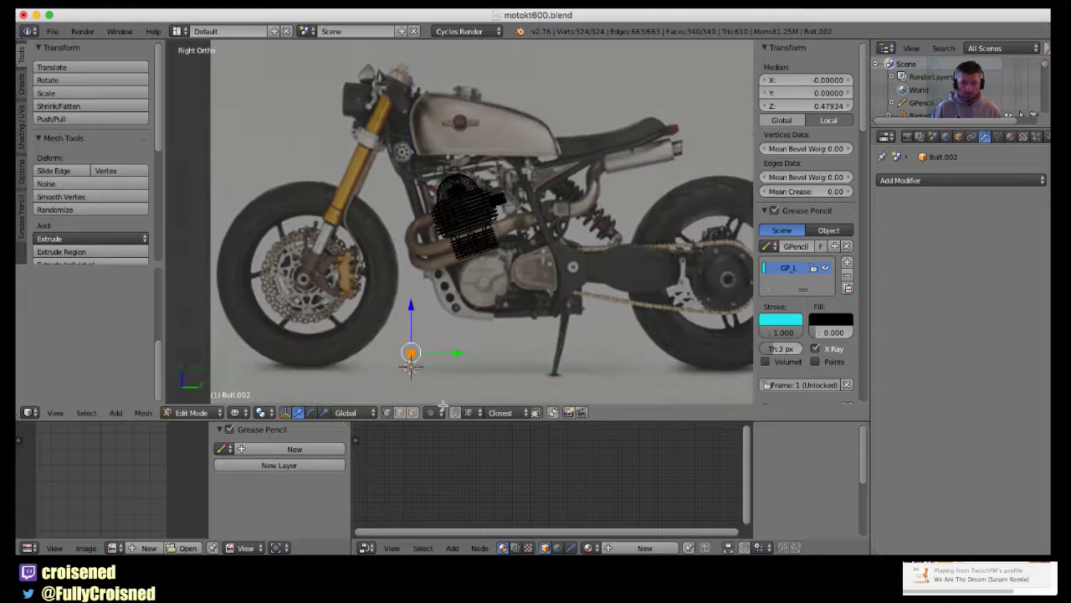
key("g")
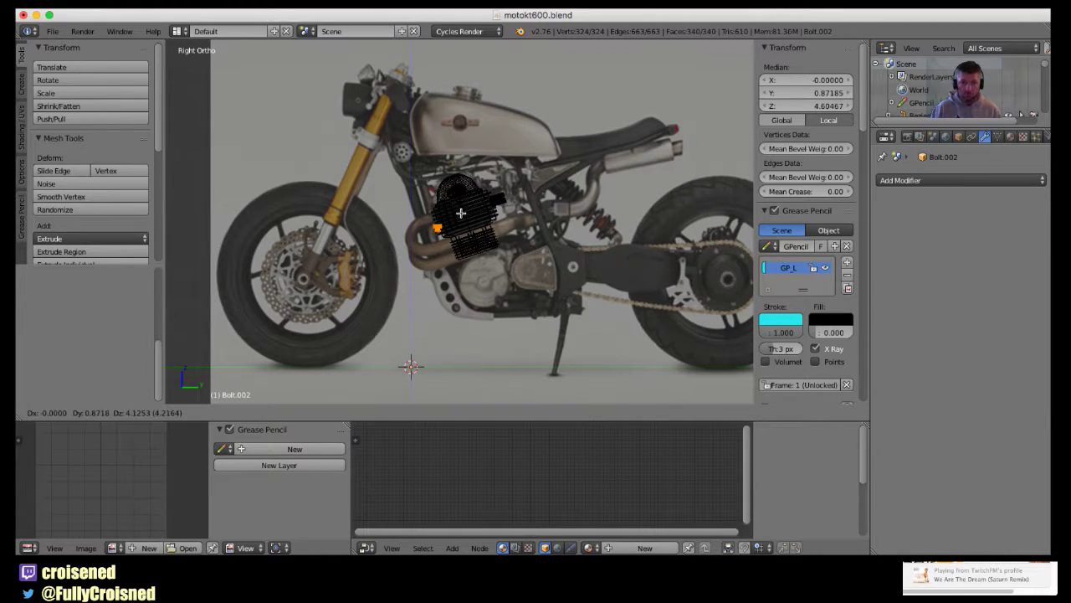
left_click(456, 229)
Rotate the bolt 90° (R Z 90) and position it above the head cover recess.
scroll(456, 229, "up", 5)
scroll(433, 244, "up", 1)
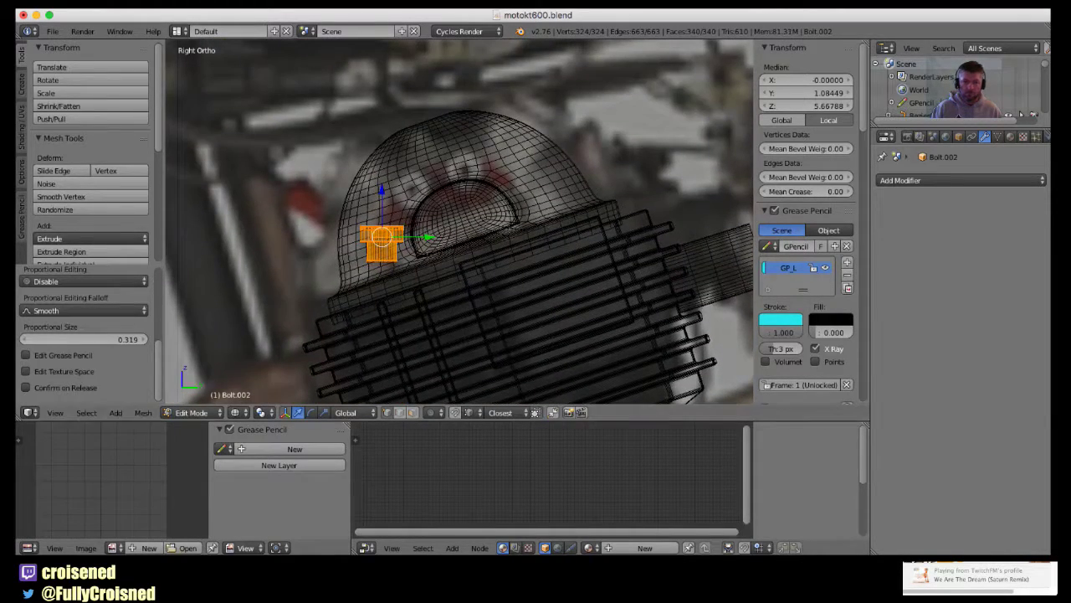
scroll(440, 243, "up", 2)
scroll(498, 262, "up", 2)
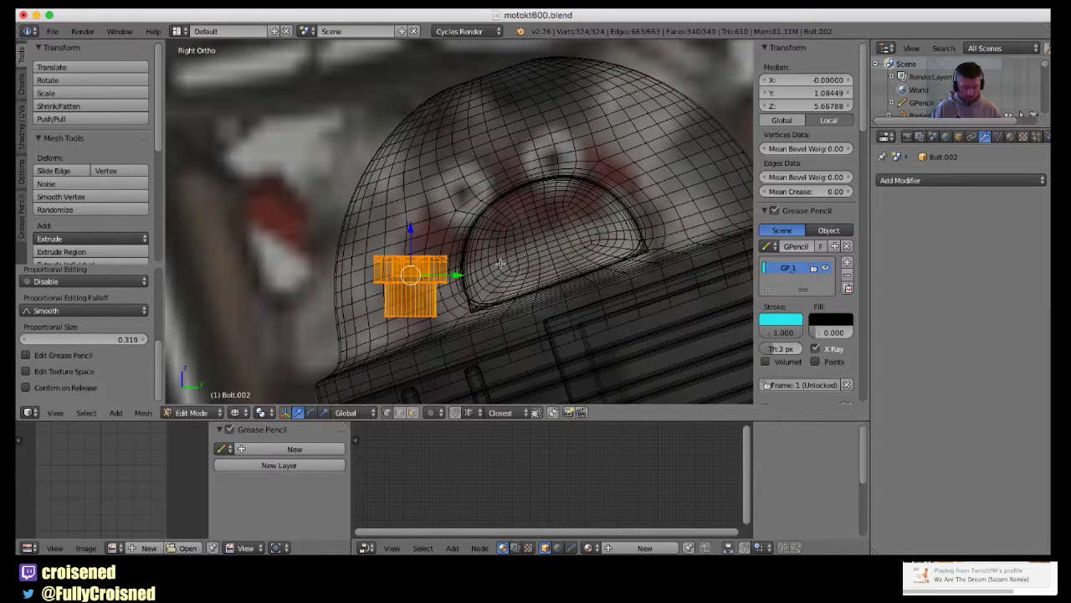
type("rz90")
key("Return")
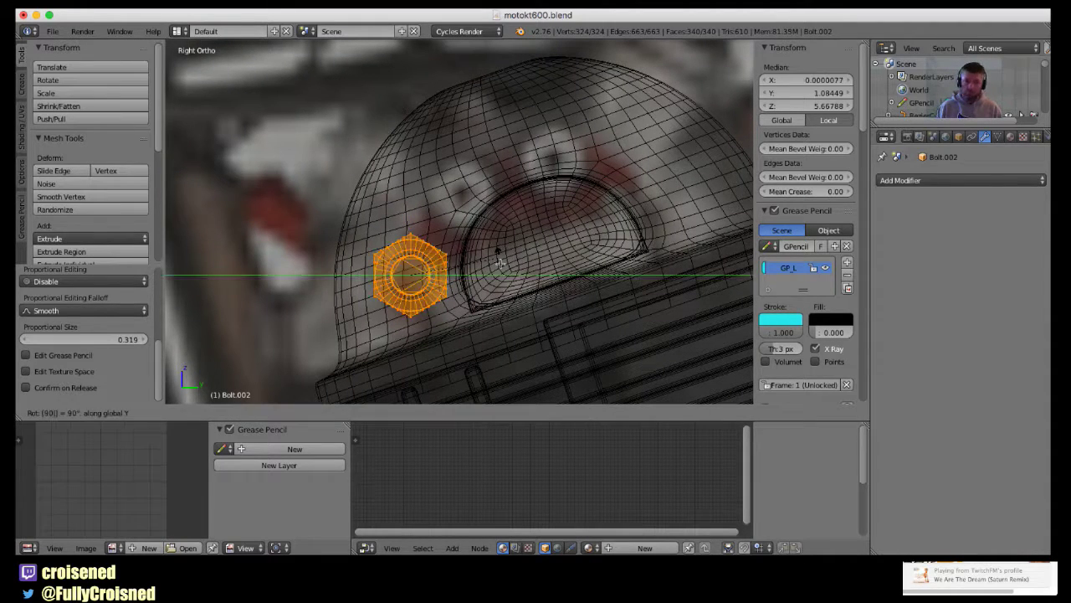
middle_click_drag(487, 276, 394, 302, "shift")
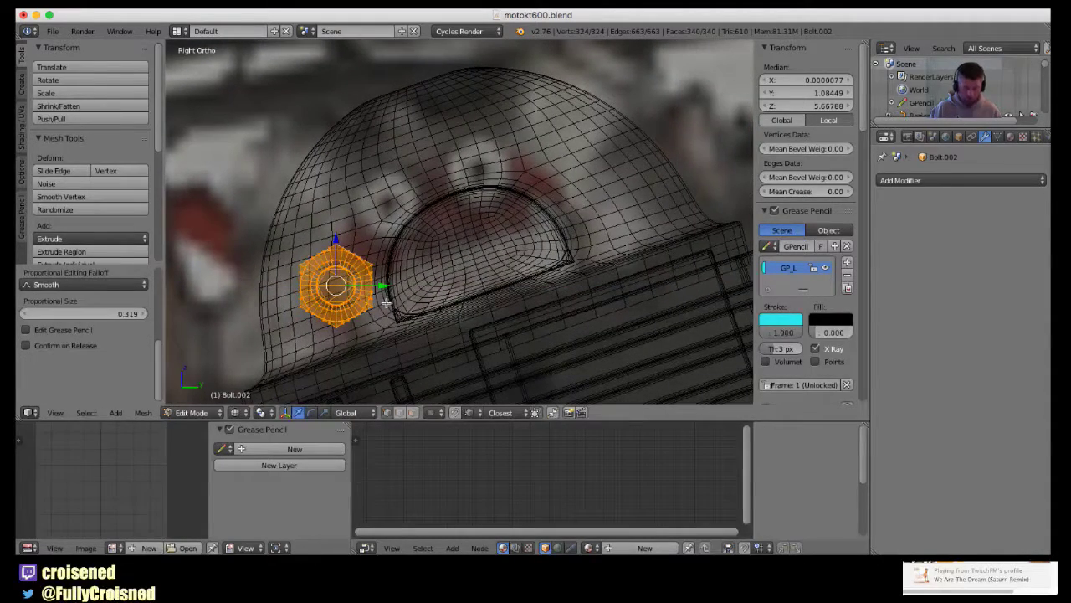
key("g")
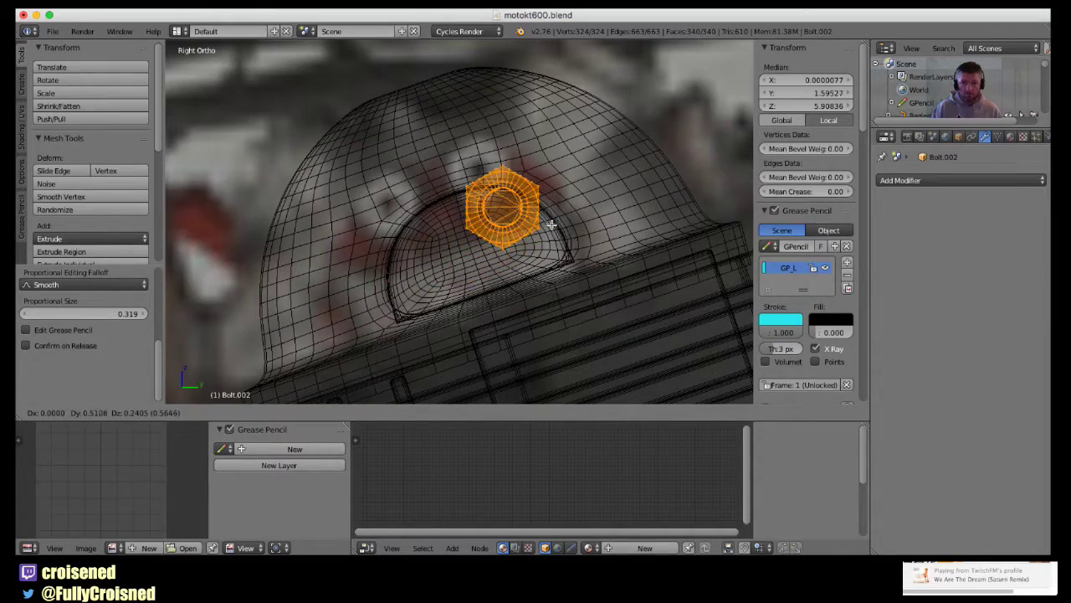
left_click(552, 224)
scroll(476, 270, "up", 3)
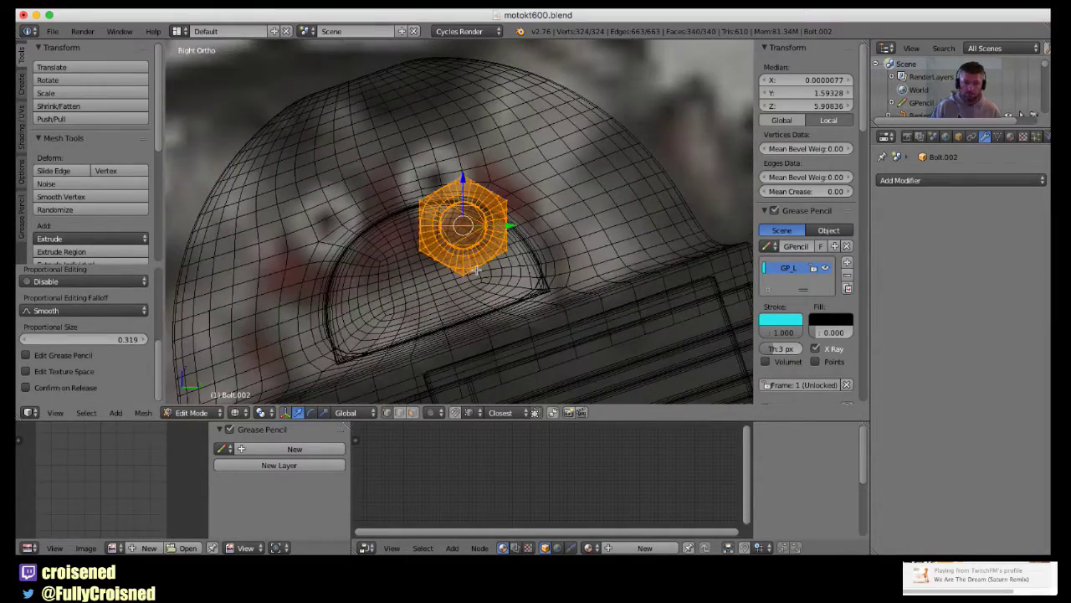
mouse_move(476, 269)
middle_mouse_down()
mouse_move(395, 328)
mouse_move(409, 270)
middle_mouse_up()
Move the bolt outward along the X axis.
key("g")
key("x")
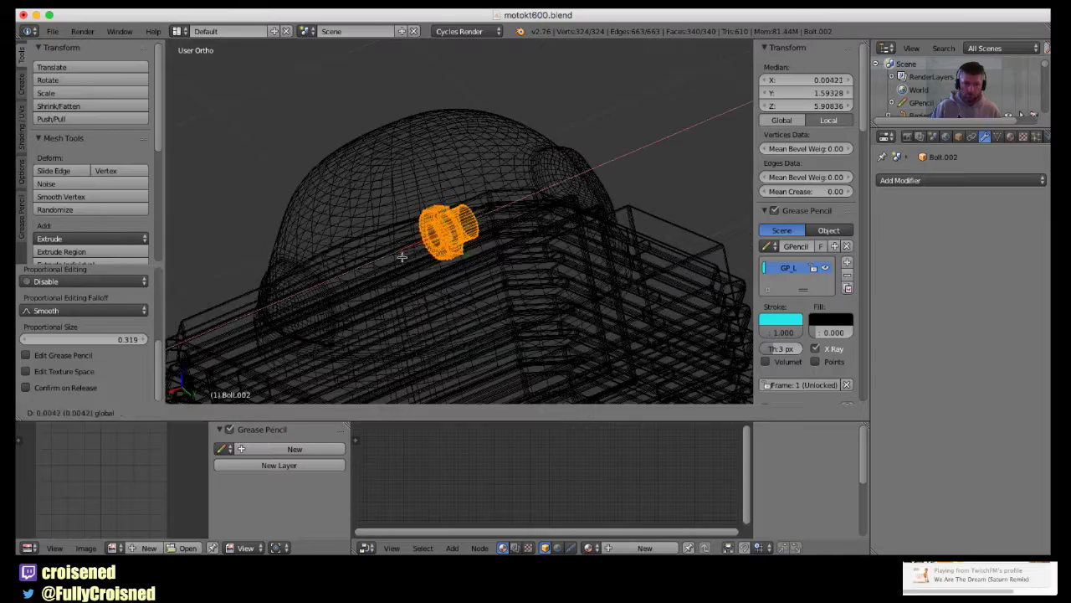
left_click(279, 312)
middle_click_drag(278, 312, 409, 282)
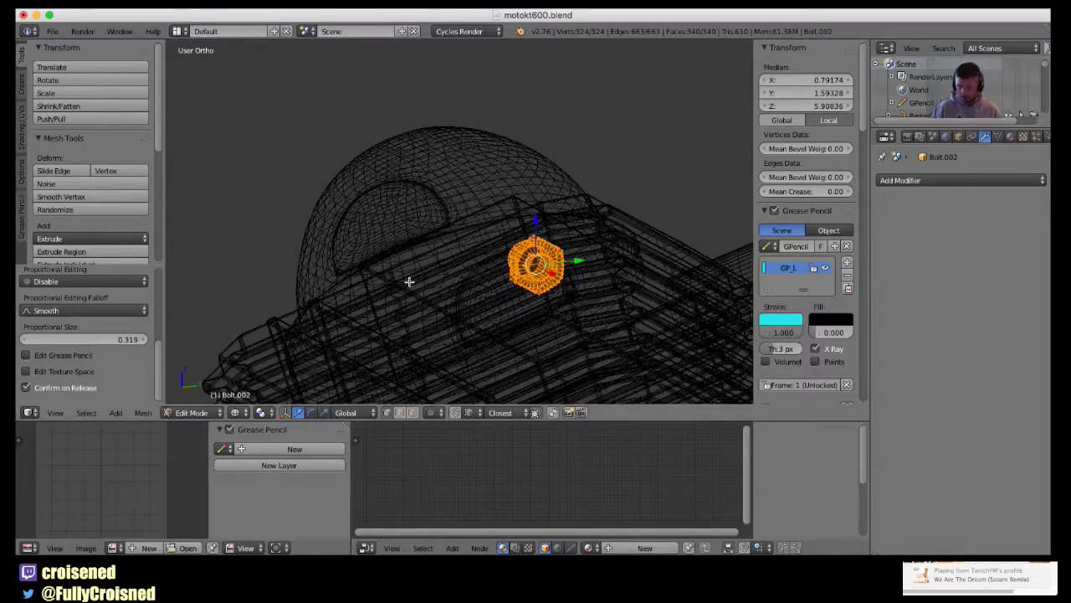
key("KP_3")
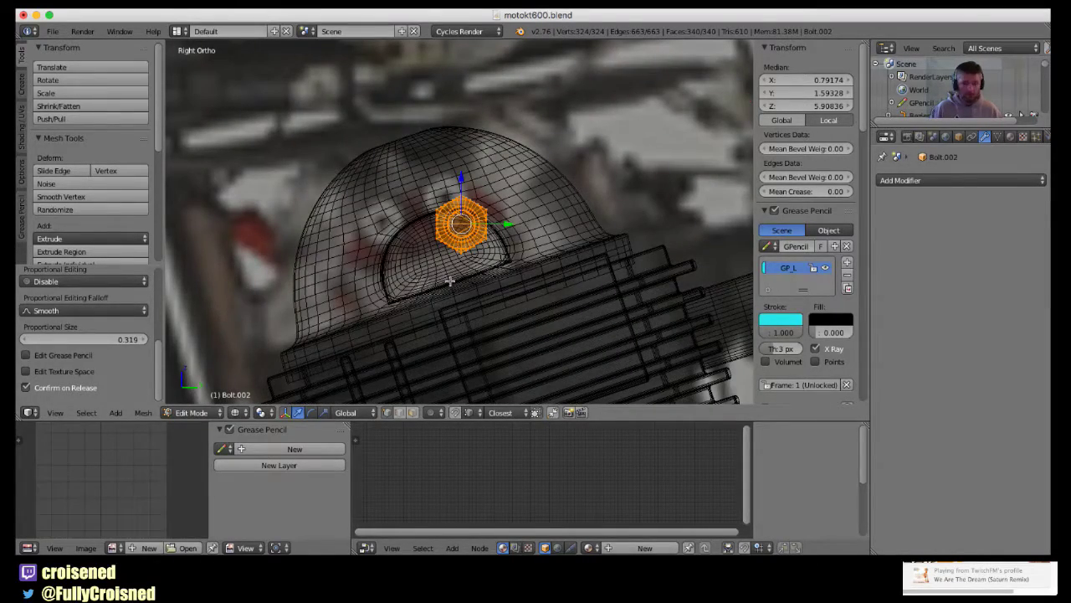
scroll(456, 277, "up", 1)
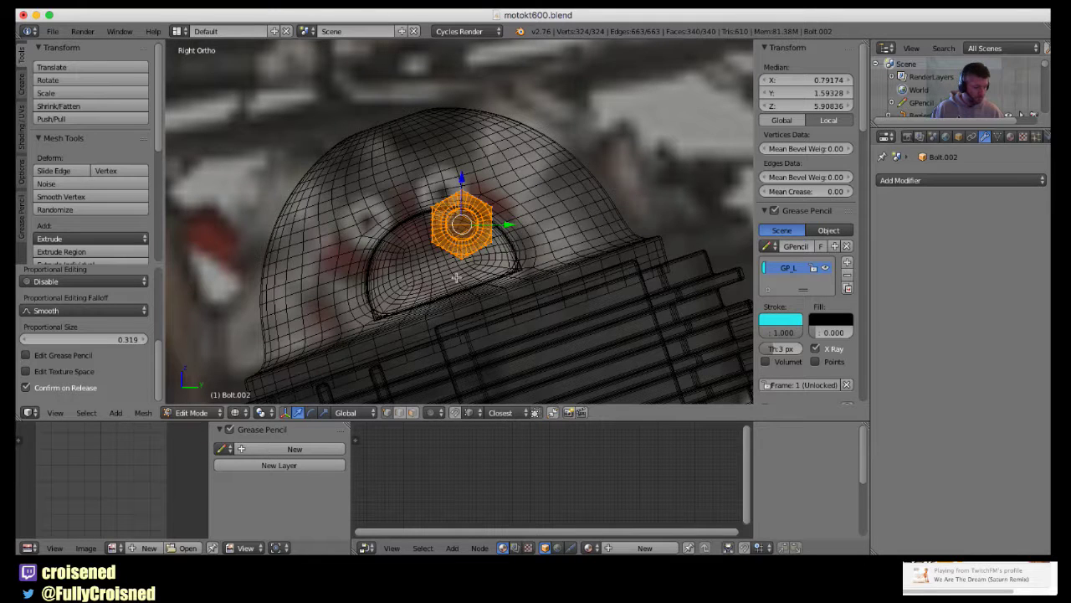
Shrink the bolt to about 0.52, nudge it slightly along Z and Y, then duplicate it.
key("s")
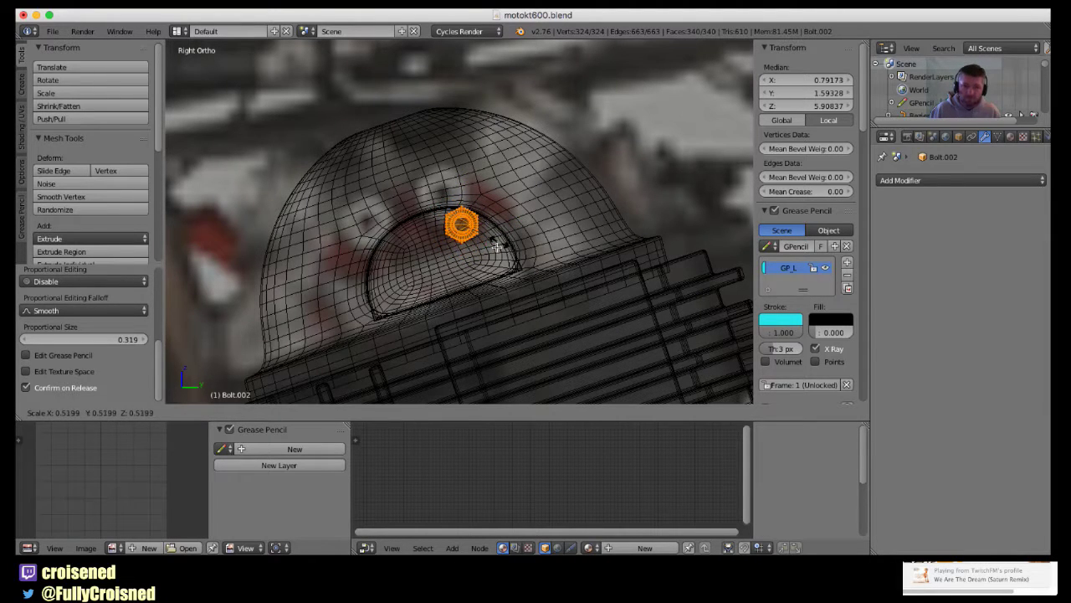
left_click(498, 250)
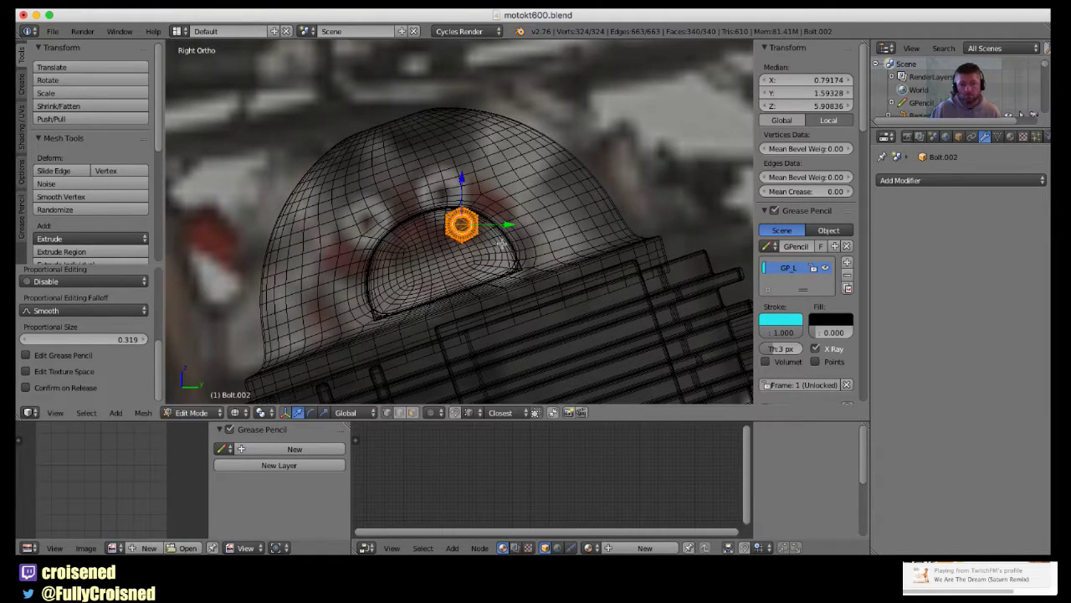
middle_click_drag(497, 250, 467, 272)
left_click_drag(379, 260, 378, 251)
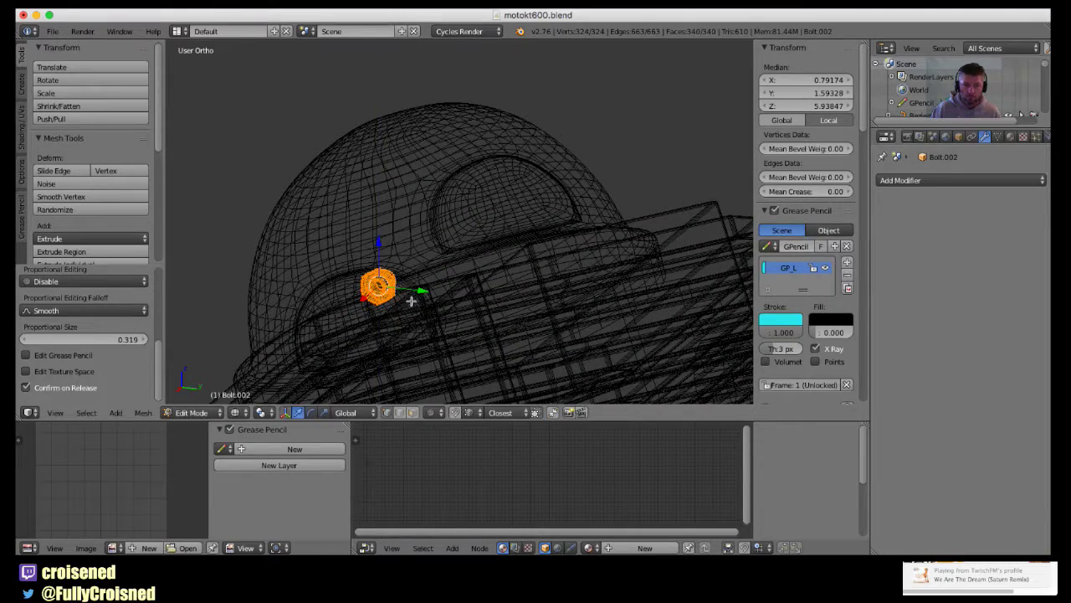
left_click_drag(419, 298, 408, 299)
key("KP_3")
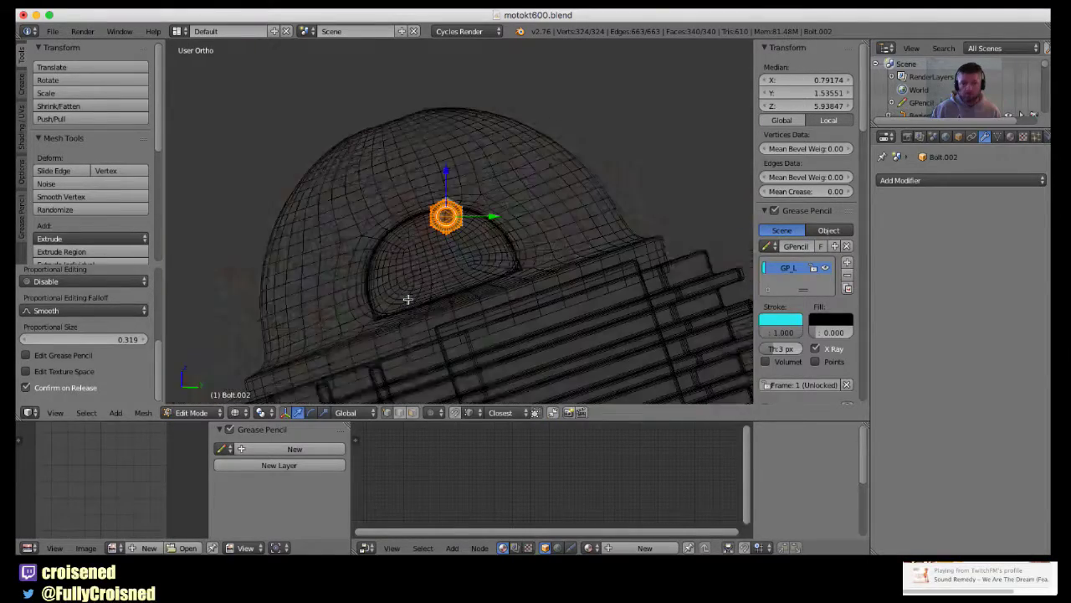
scroll(407, 299, "up", 2)
mouse_move(395, 294)
middle_mouse_down("shift")
mouse_move(442, 260)
mouse_move(457, 271)
middle_mouse_up("shift")
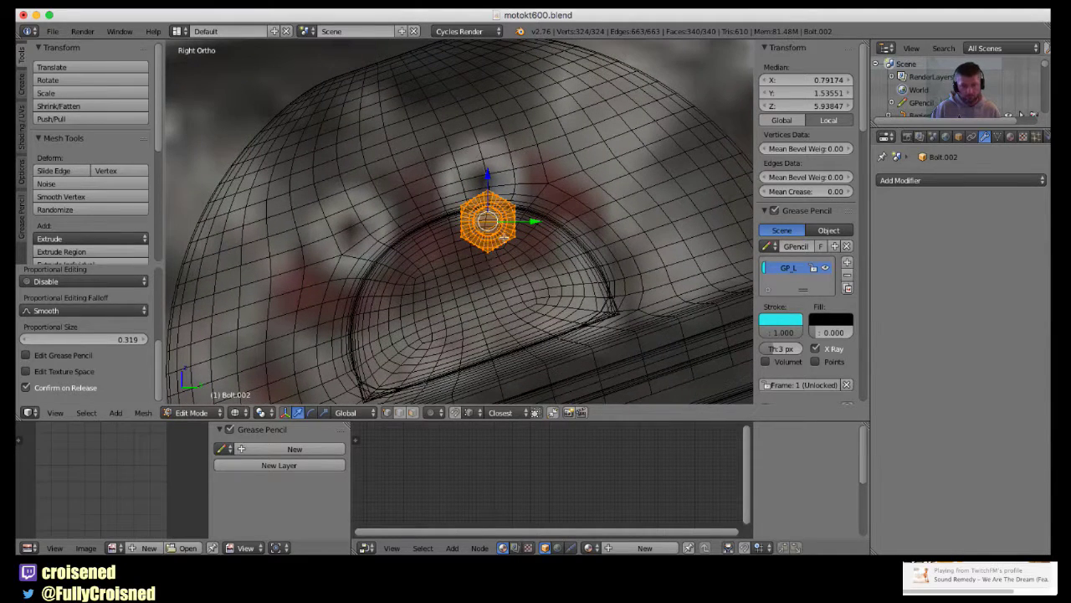
key("shift+d")
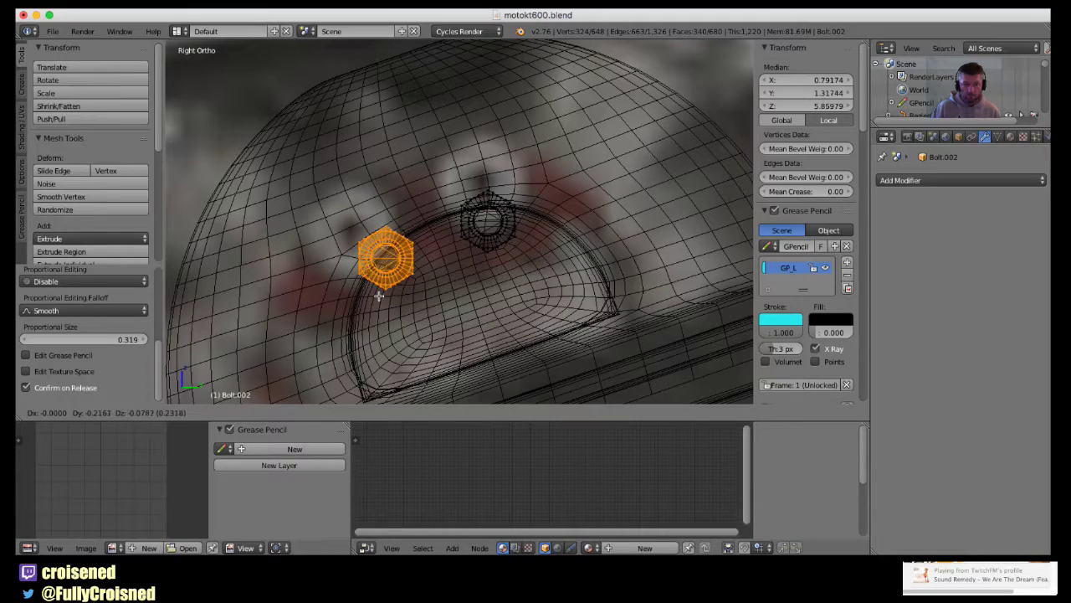
Place the bolt copy to the left and switch to solid shading.
left_click(380, 295)
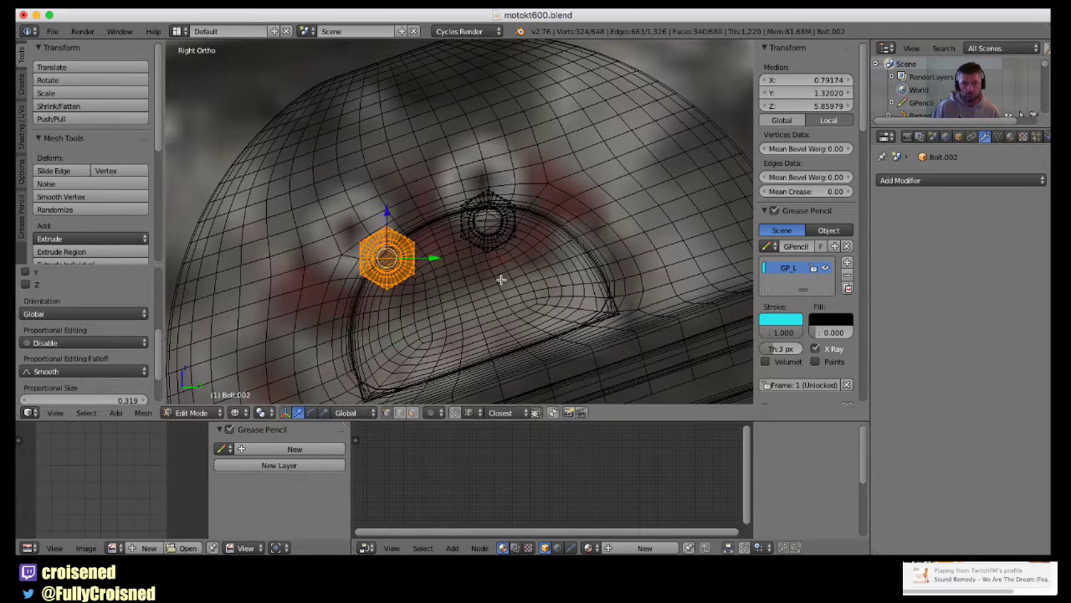
mouse_move(502, 280)
middle_mouse_down()
mouse_move(662, 303)
mouse_move(429, 269)
mouse_move(450, 276)
mouse_move(459, 313)
middle_mouse_up()
key("z")
scroll(449, 327, "up", 2)
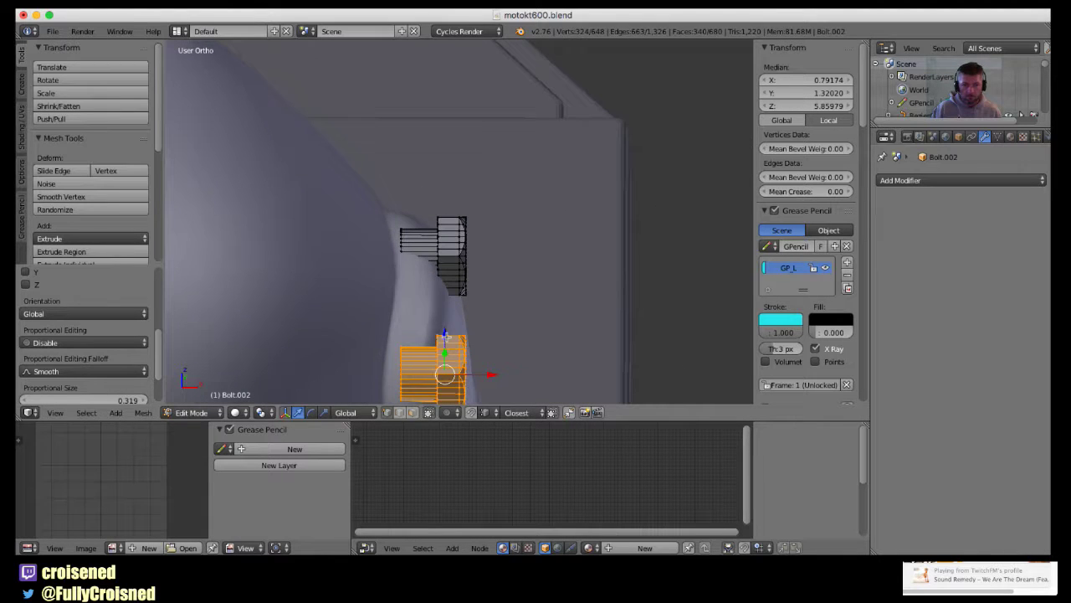
Extend the upper and lower bolts' end edge loops along X to lengthen their shanks.
right_click(402, 247, "alt")
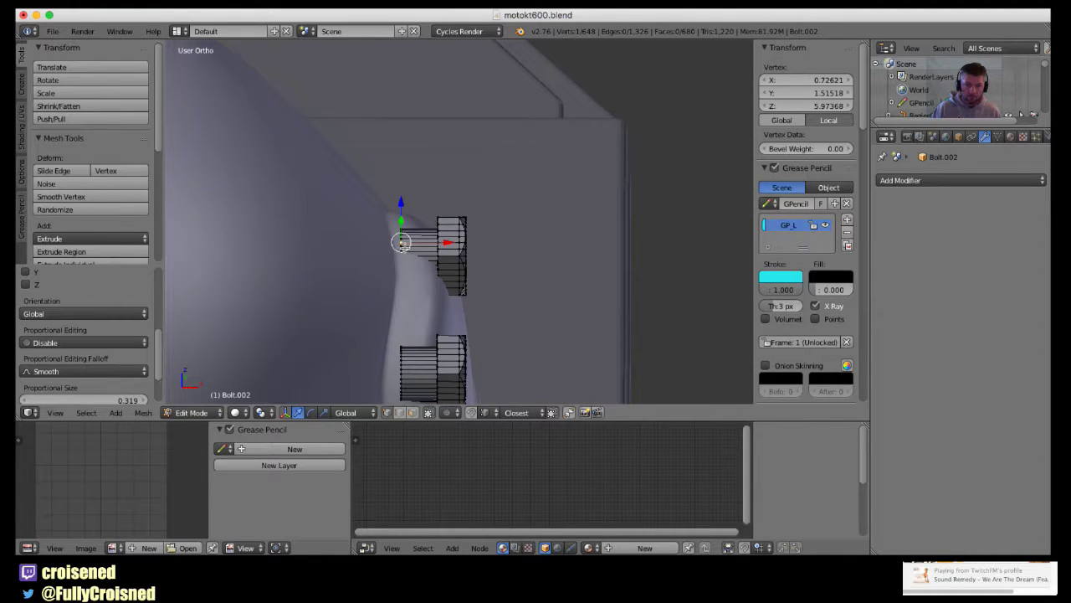
key("g")
key("x")
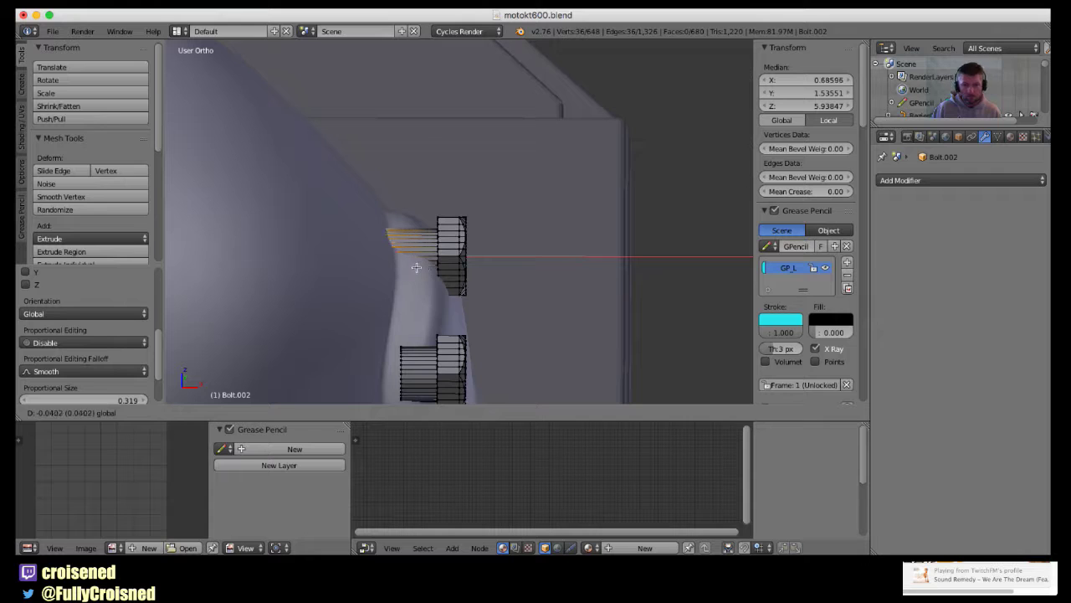
left_click(402, 267)
right_click(401, 371, "alt")
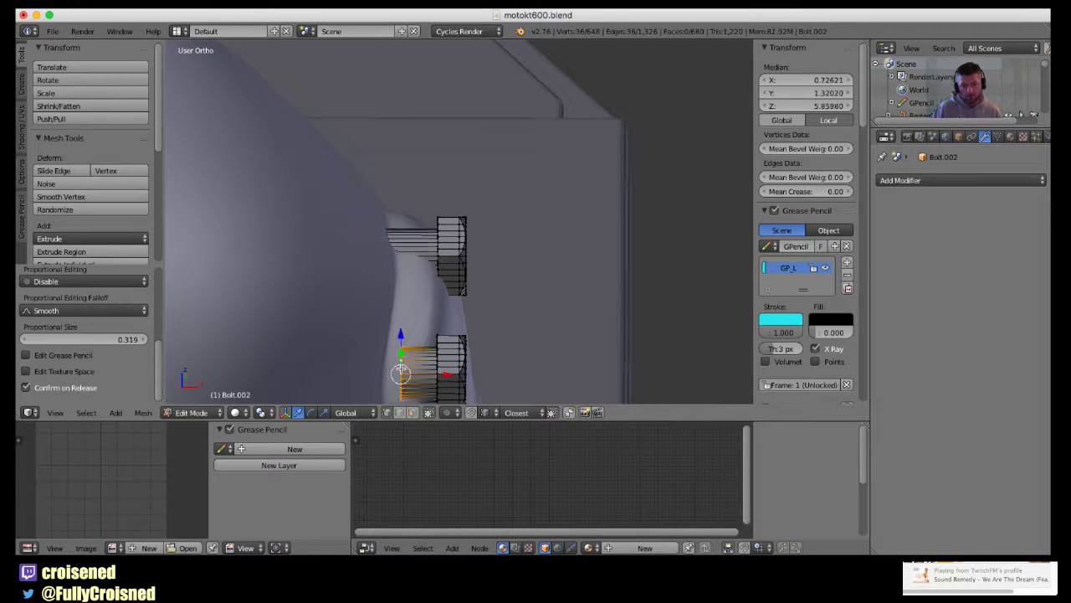
key("g")
key("x")
left_click(452, 373)
Select the entire left bolt and scale it down in the right side view.
key("Tab")
scroll(469, 360, "down", 4)
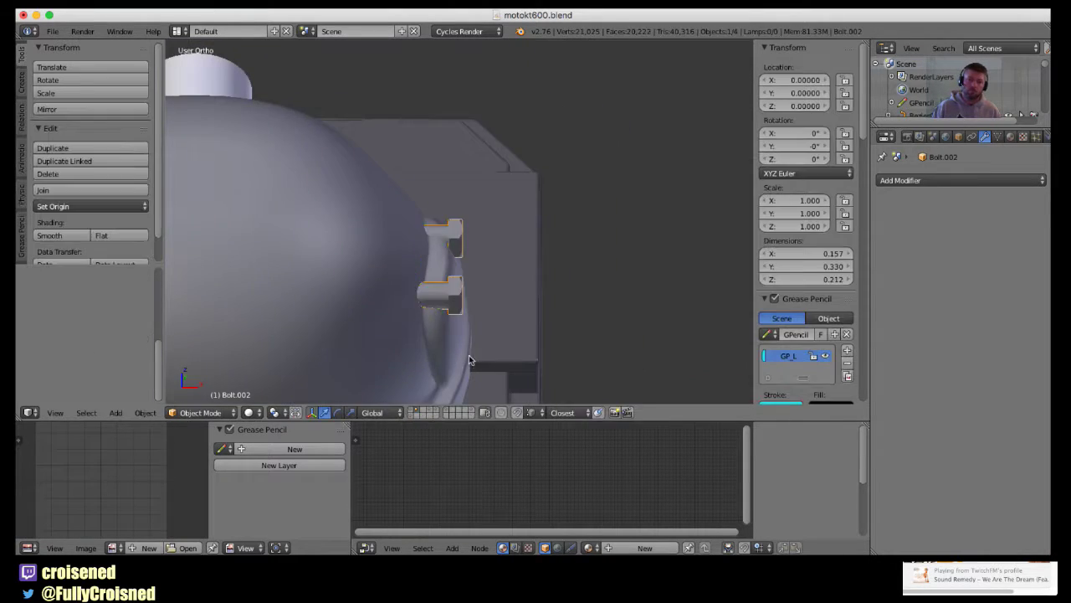
scroll(470, 360, "down", 3)
mouse_move(518, 332)
middle_mouse_down()
mouse_move(416, 334)
mouse_move(283, 308)
mouse_move(430, 272)
mouse_move(296, 263)
middle_mouse_up()
scroll(423, 185, "up", 2)
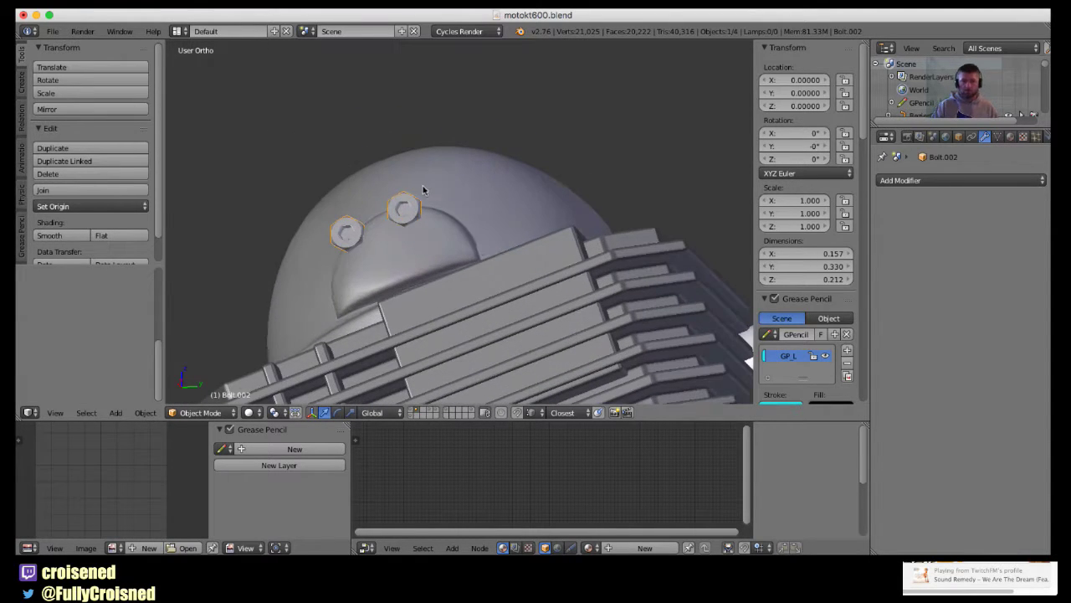
scroll(424, 190, "up", 2)
scroll(416, 210, "up", 2)
key("Tab")
mouse_move(416, 211)
middle_mouse_down()
mouse_move(490, 280)
mouse_move(473, 289)
mouse_move(395, 234)
mouse_move(509, 342)
middle_mouse_up()
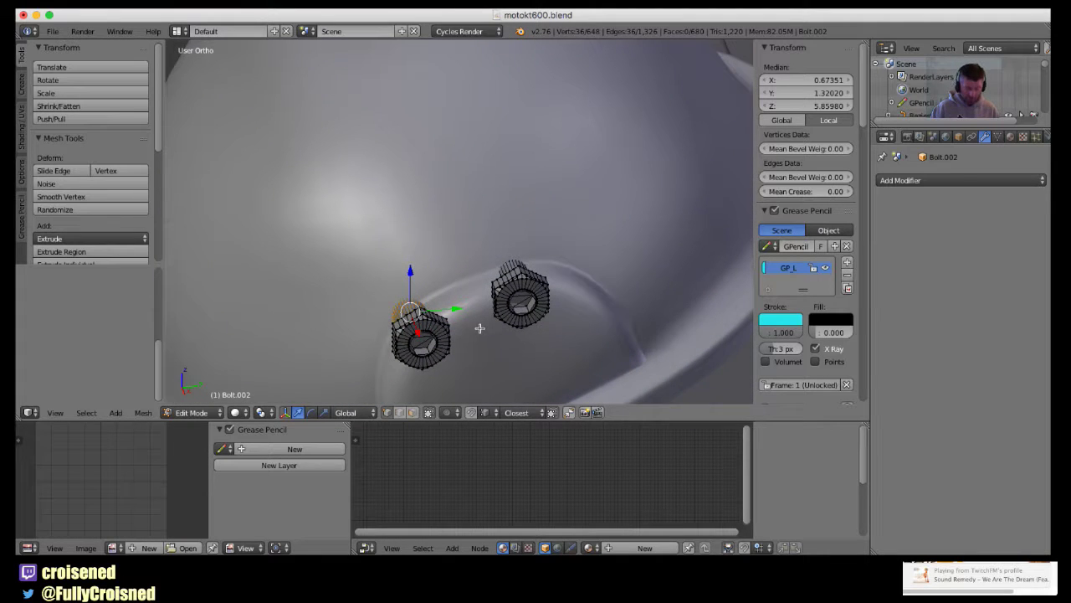
key("a")
key("a")
key("a")
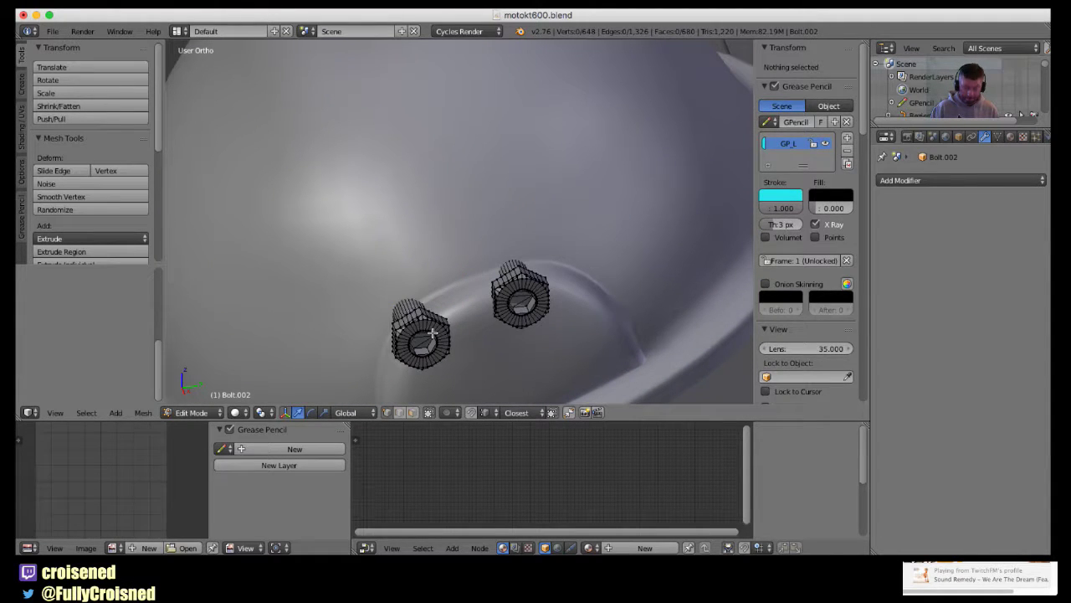
key("l")
key("KP_3")
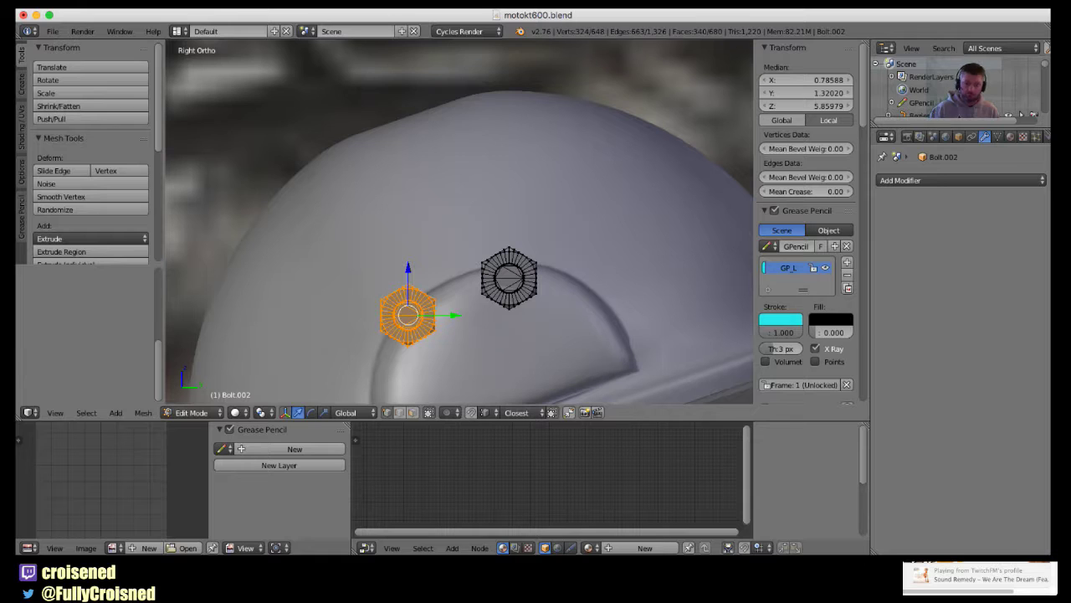
key("s")
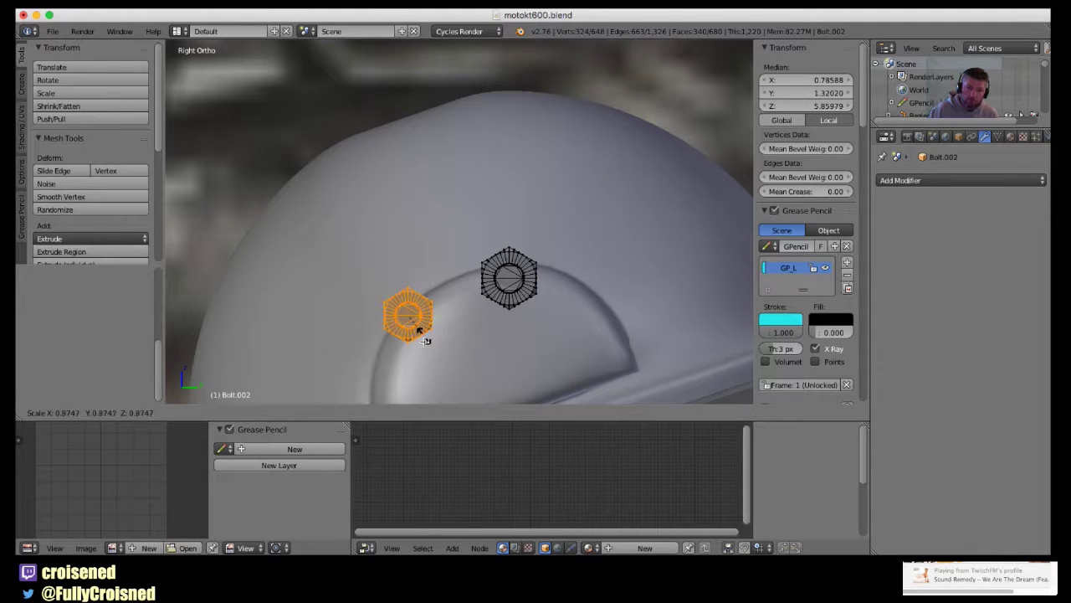
left_click(423, 339)
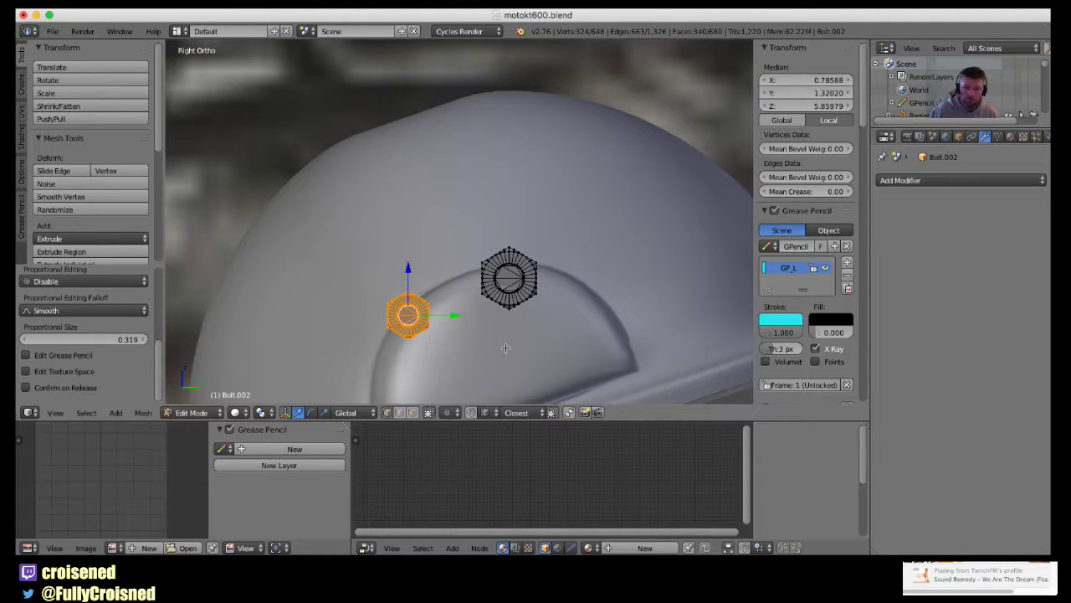
Select the entire right bolt and scale it down as well.
right_click(534, 290)
key("l")
key("s")
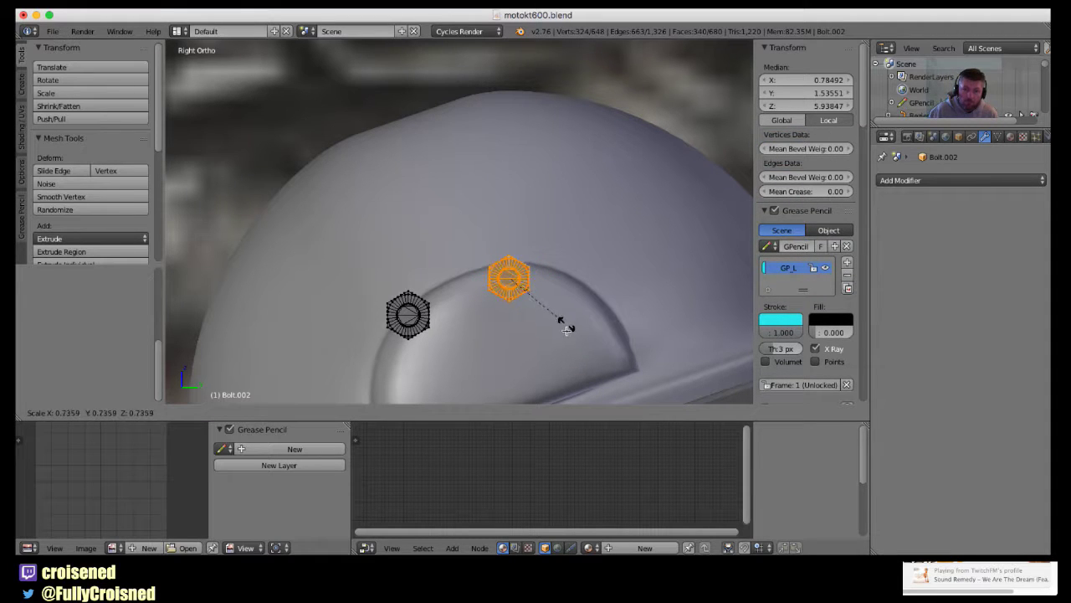
left_click(567, 329)
mouse_move(567, 329)
middle_mouse_down()
mouse_move(648, 359)
mouse_move(636, 358)
middle_mouse_up()
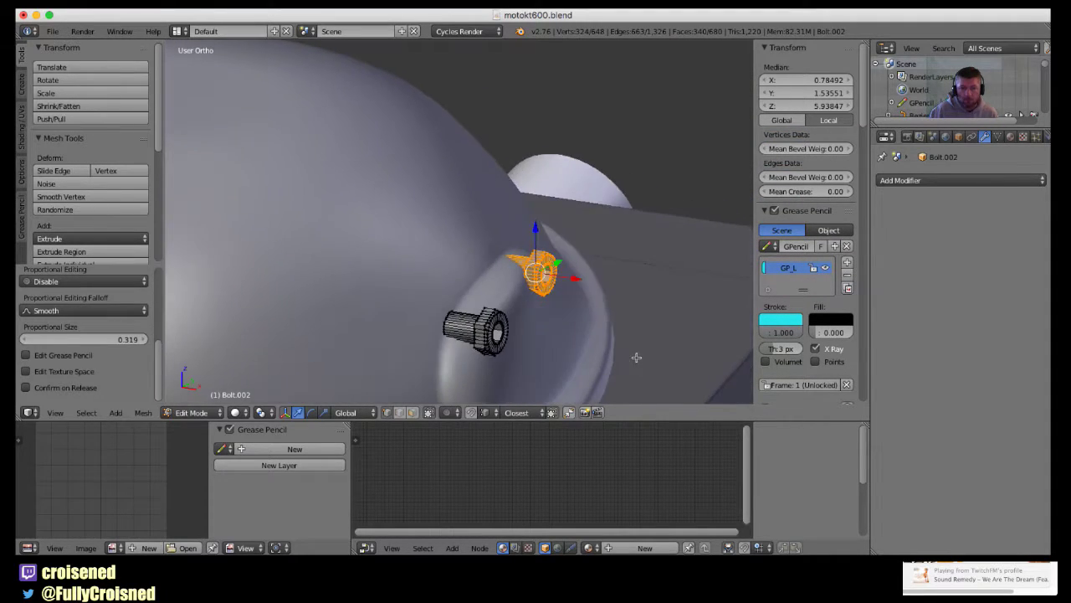
Select the dome, pick three recess rim vertices and give the rim edges a crease.
key("Tab")
right_click(553, 328)
key("Tab")
scroll(550, 335, "up", 3)
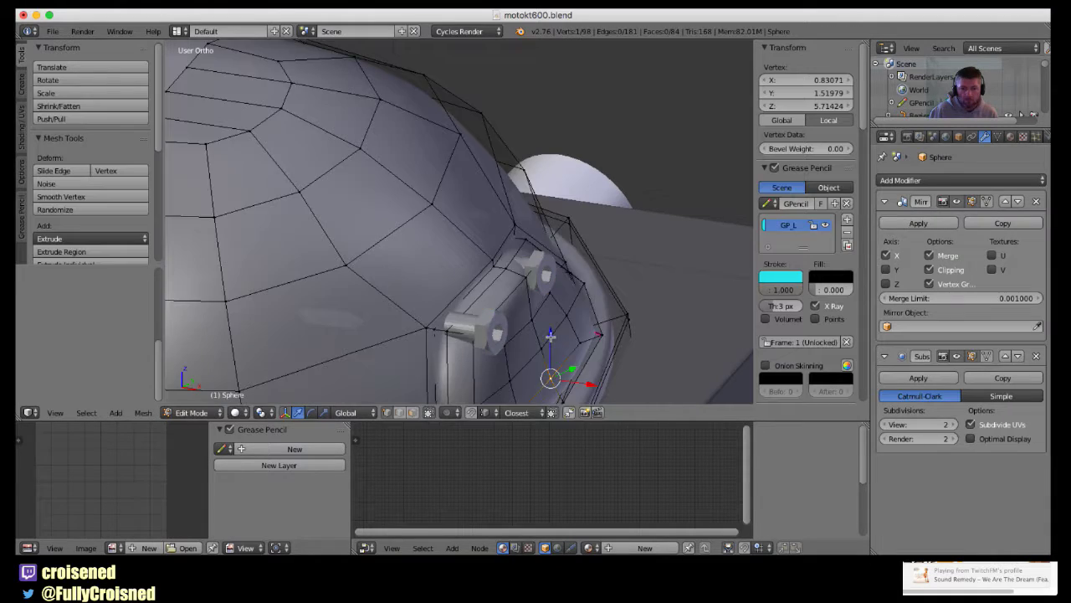
middle_click_drag(505, 342, 394, 343)
scroll(510, 347, "down", 3)
scroll(494, 336, "up", 3)
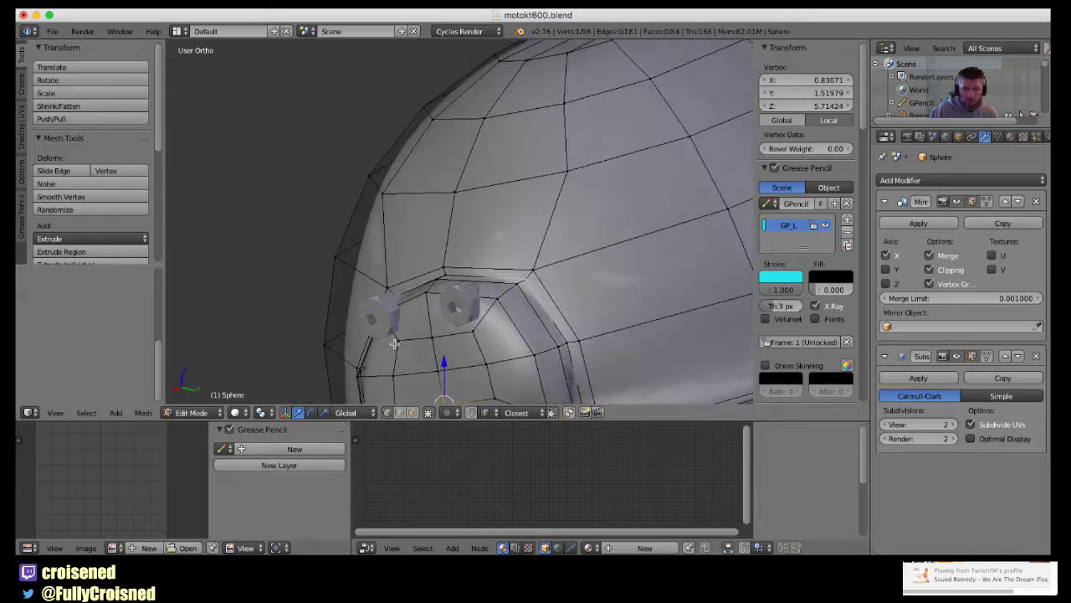
right_click(497, 309)
right_click(512, 292, "shift")
right_click(521, 289, "shift")
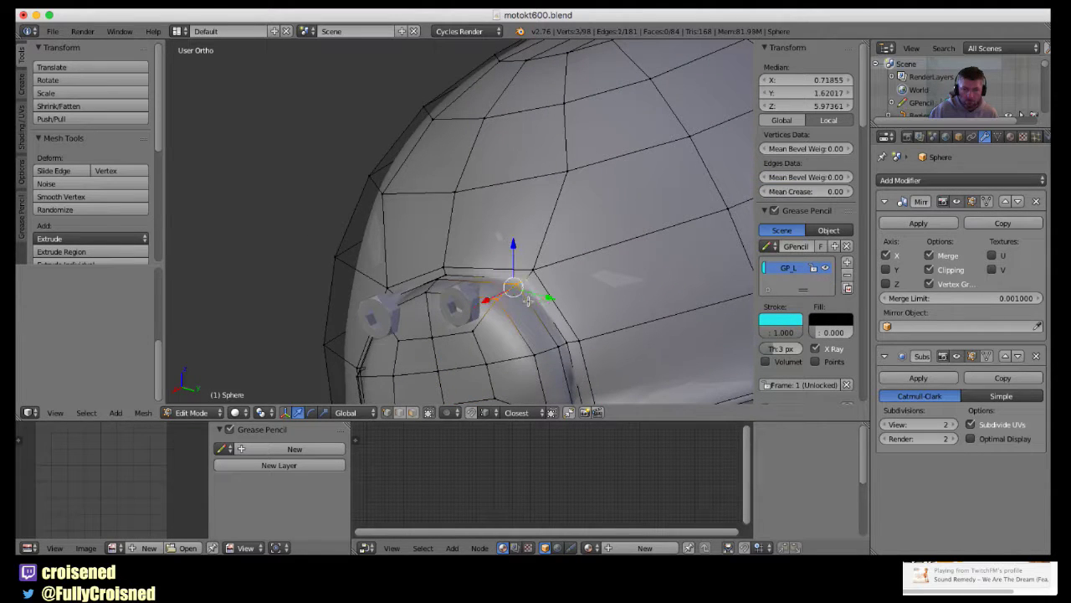
left_click_drag(787, 193, 784, 195)
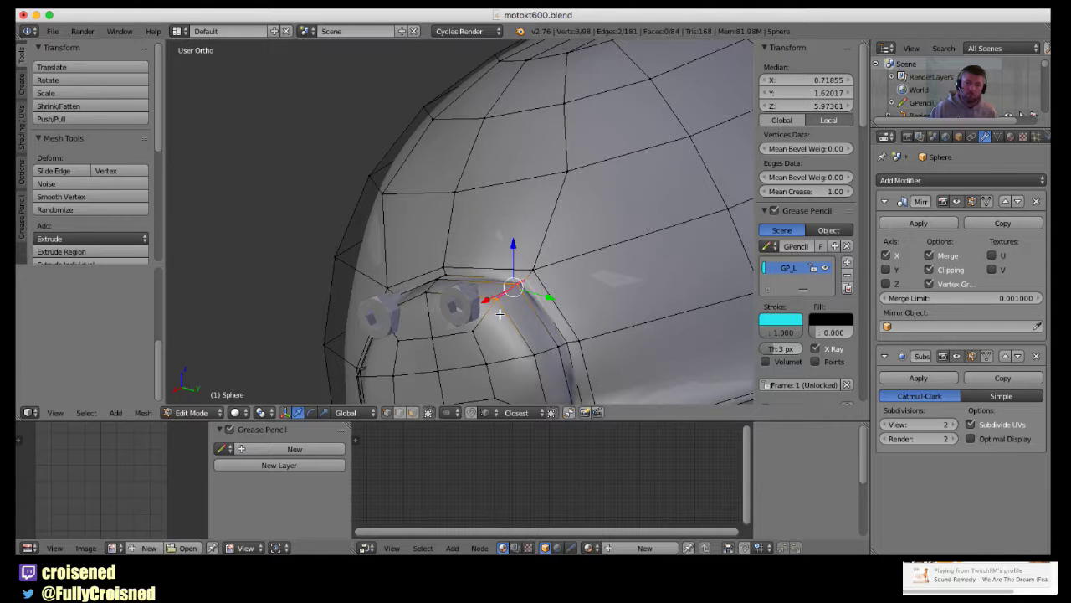
Inspect the dome from the right side and reset the rim edge Mean Crease to 0.
key("Tab")
scroll(504, 308, "down", 3)
mouse_move(510, 294)
middle_mouse_down()
mouse_move(631, 273)
mouse_move(643, 281)
mouse_move(502, 312)
middle_mouse_up()
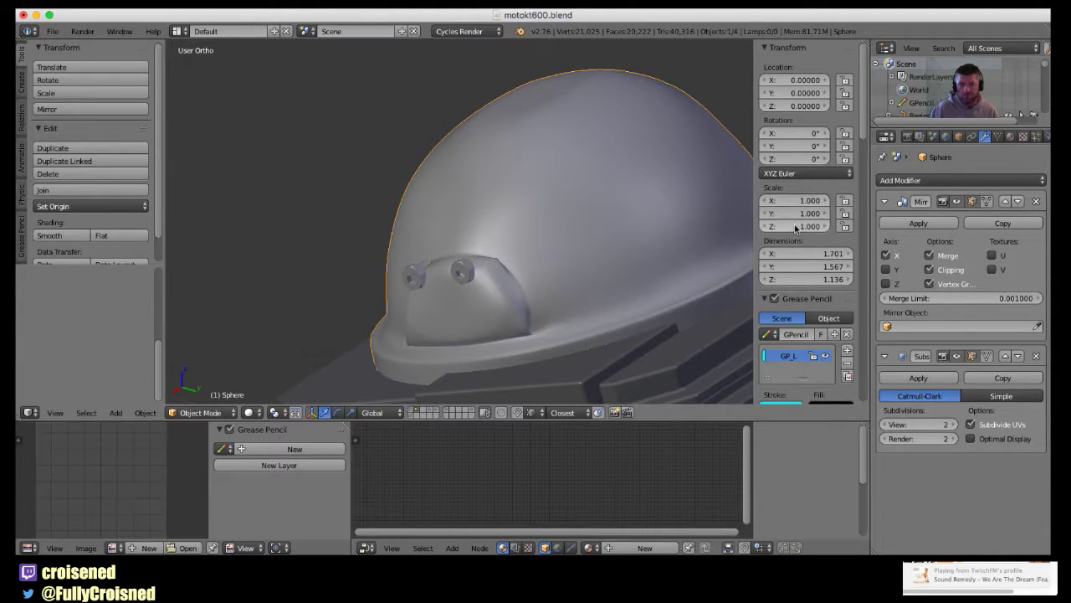
scroll(636, 253, "up", 3)
mouse_move(580, 263)
middle_mouse_down()
mouse_move(636, 253)
mouse_move(514, 252)
mouse_move(617, 220)
middle_mouse_up()
scroll(643, 280, "down", 3)
key("Tab")
key("Tab")
scroll(490, 266, "down", 3)
key("KP_3")
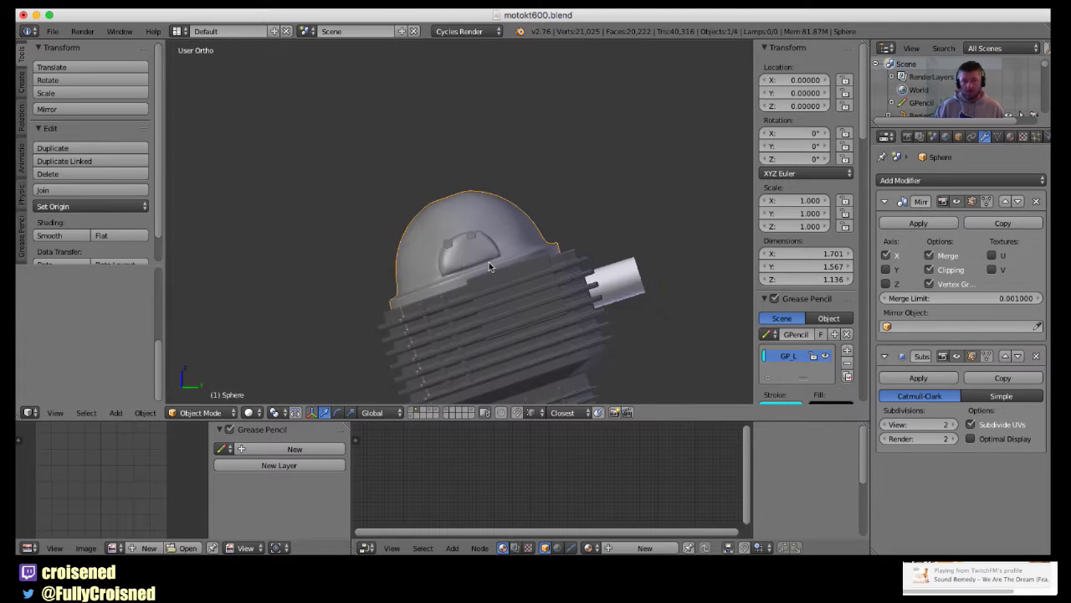
scroll(491, 266, "up", 4)
key("Tab")
scroll(478, 297, "up", 3)
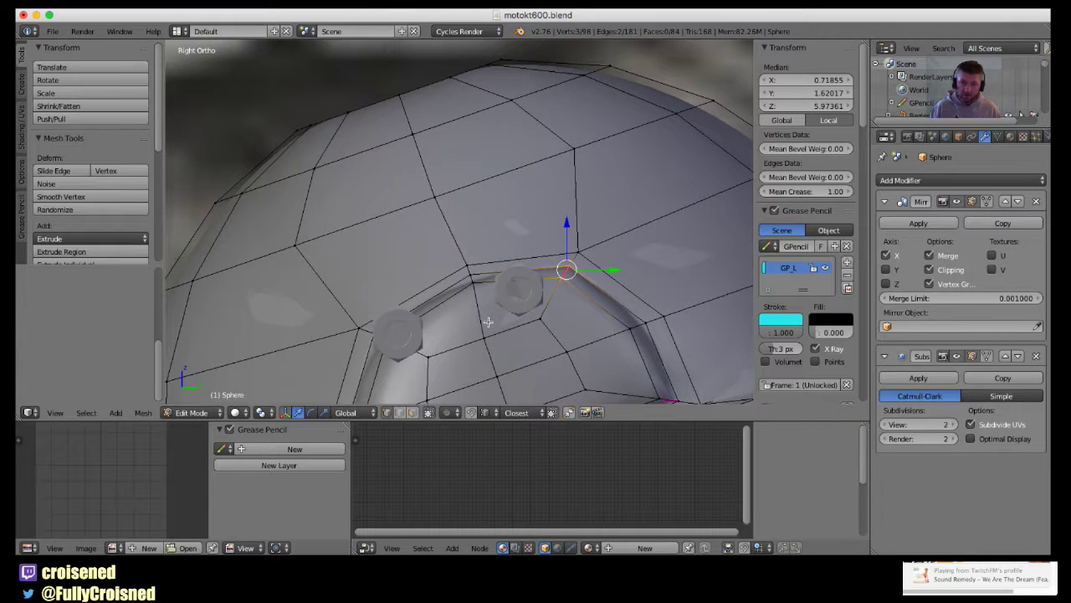
middle_click_drag(488, 322, 448, 315, "shift")
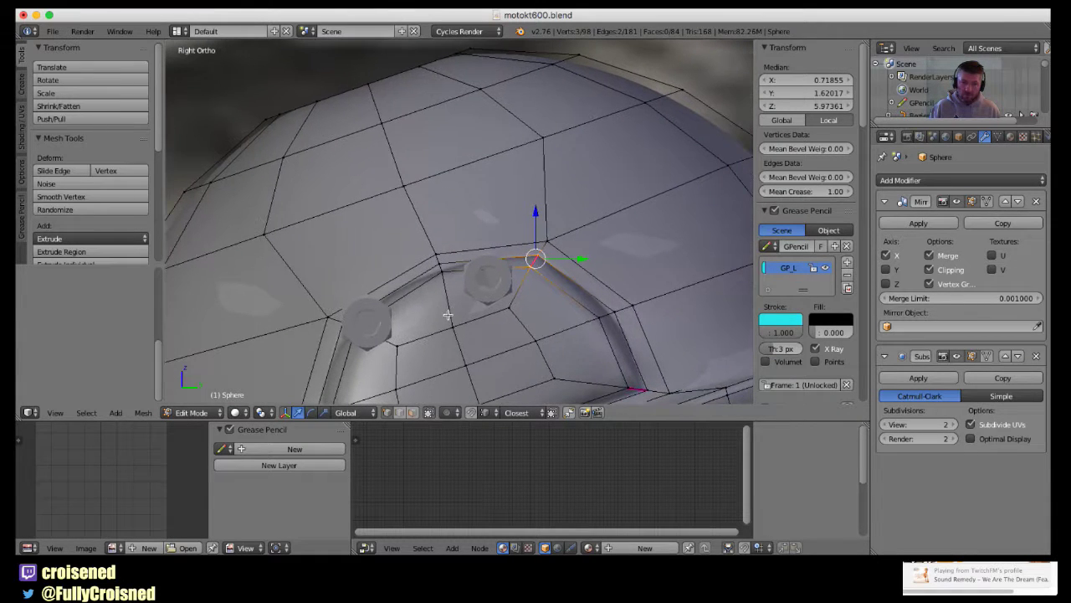
left_click(809, 196)
type("0")
key("Return")
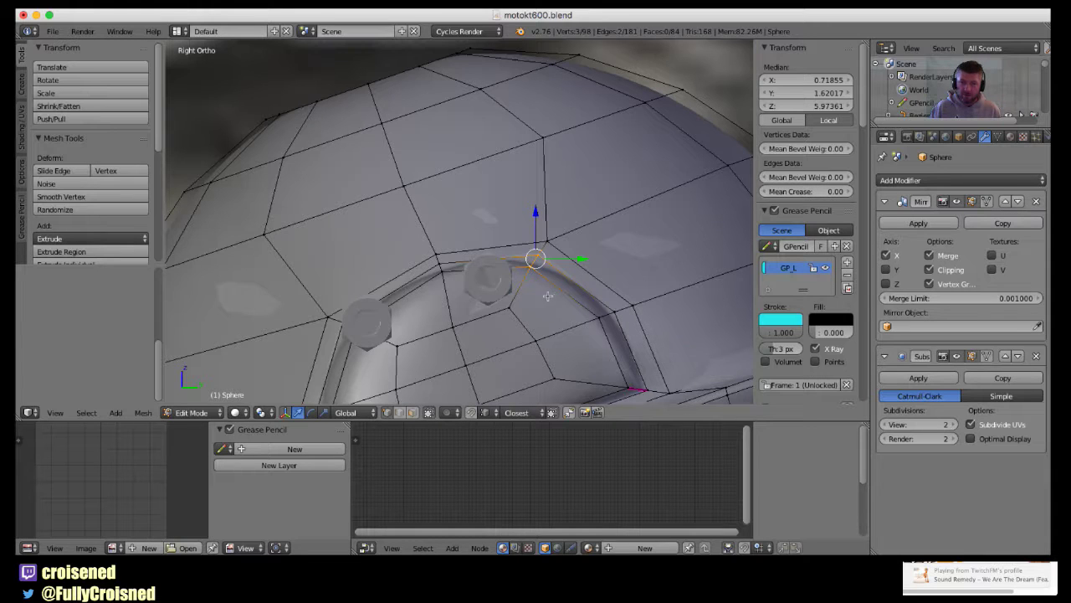
Raise the recess-corner vertex along Z and shift it along Y.
right_click(538, 280)
key("g")
key("z")
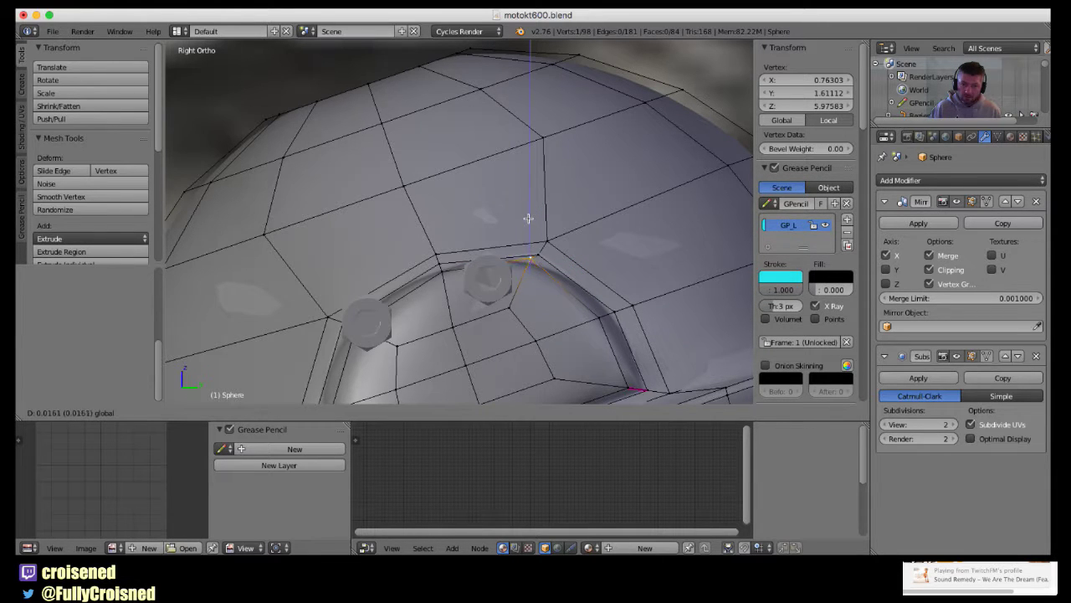
left_click(528, 220)
key("g")
key("y")
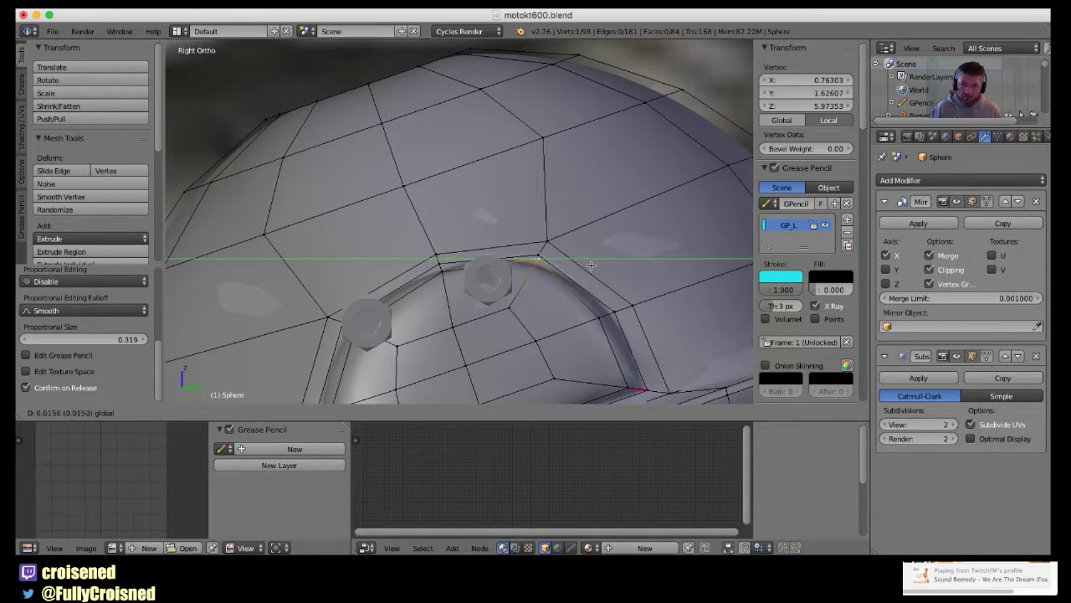
left_click(591, 266)
Select the four recess-corner vertices and move them along Y and up along Z.
key("z")
key("z")
key("z")
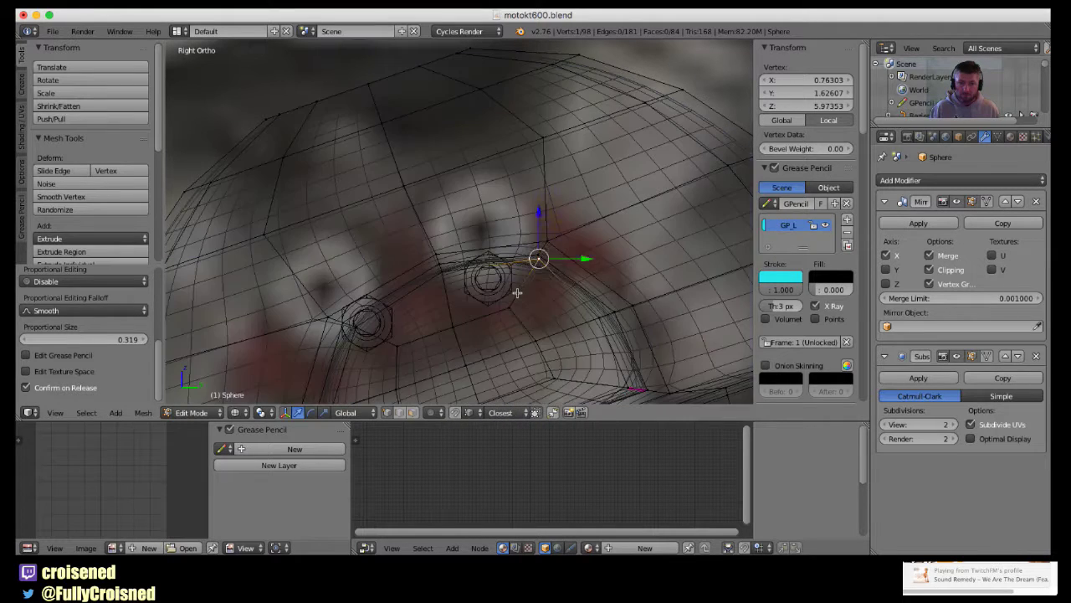
key("a")
key("a")
key("c")
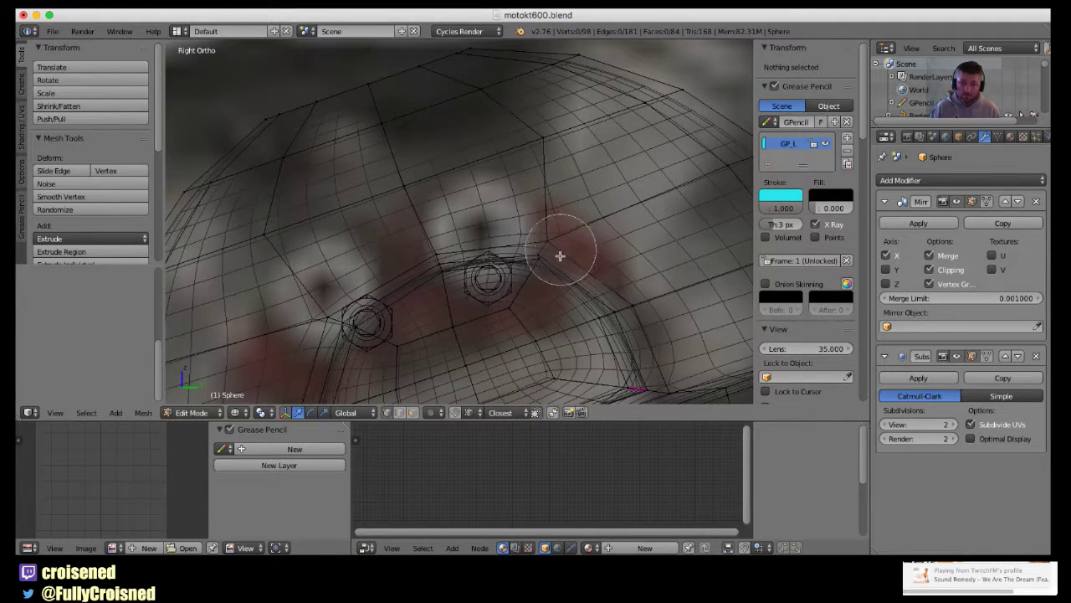
left_click(558, 255)
key("z")
key("g")
key("y")
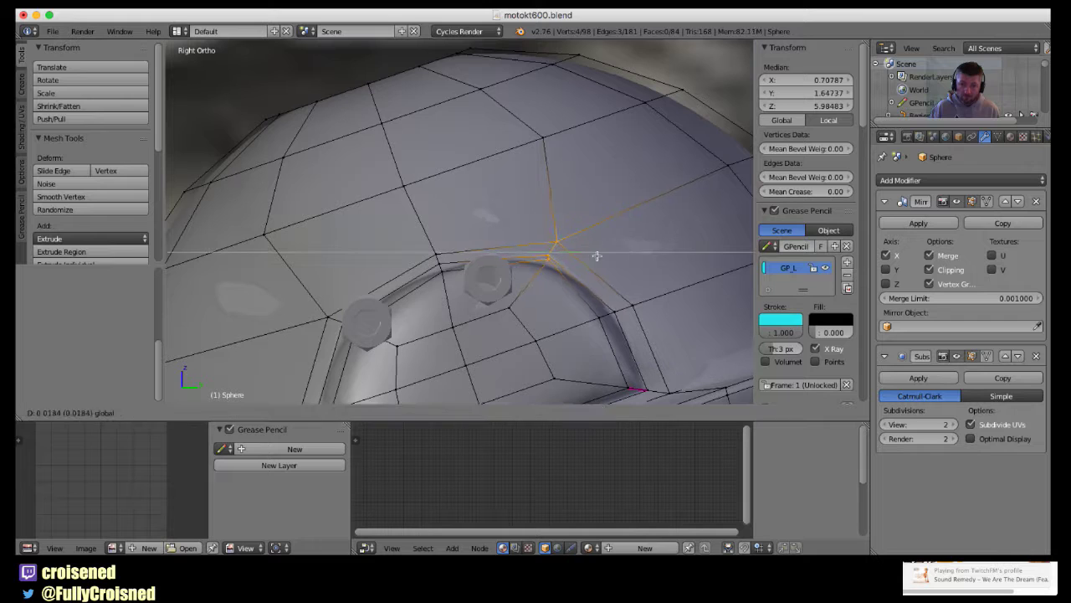
left_click(546, 197)
key("g")
key("z")
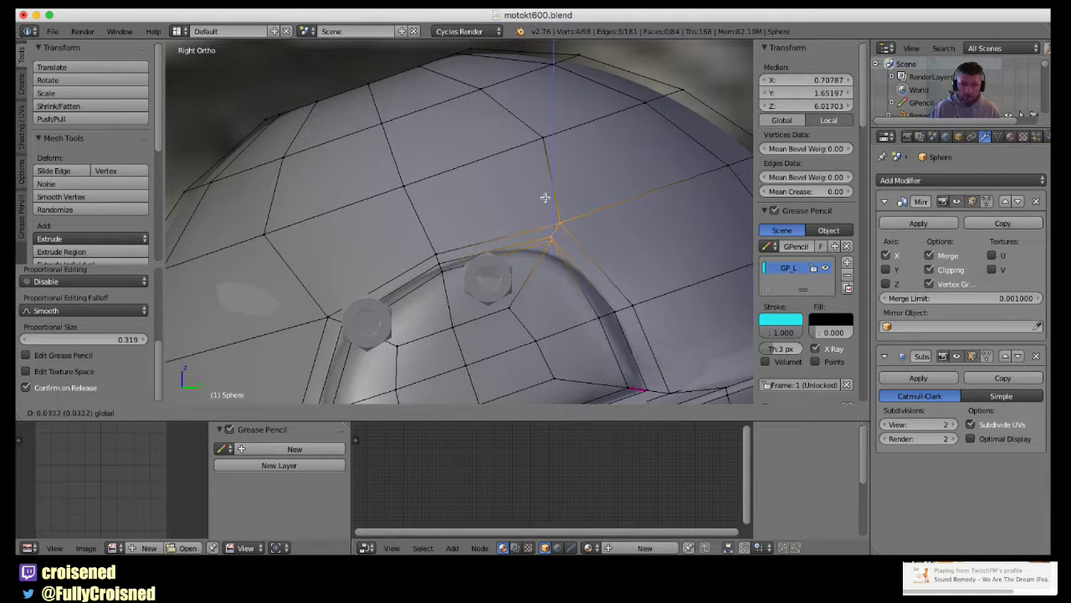
left_click(544, 197)
scroll(545, 198, "down", 3)
Circle-select the four recess-edge vertices in wireframe and frame them from the right side.
key("Tab")
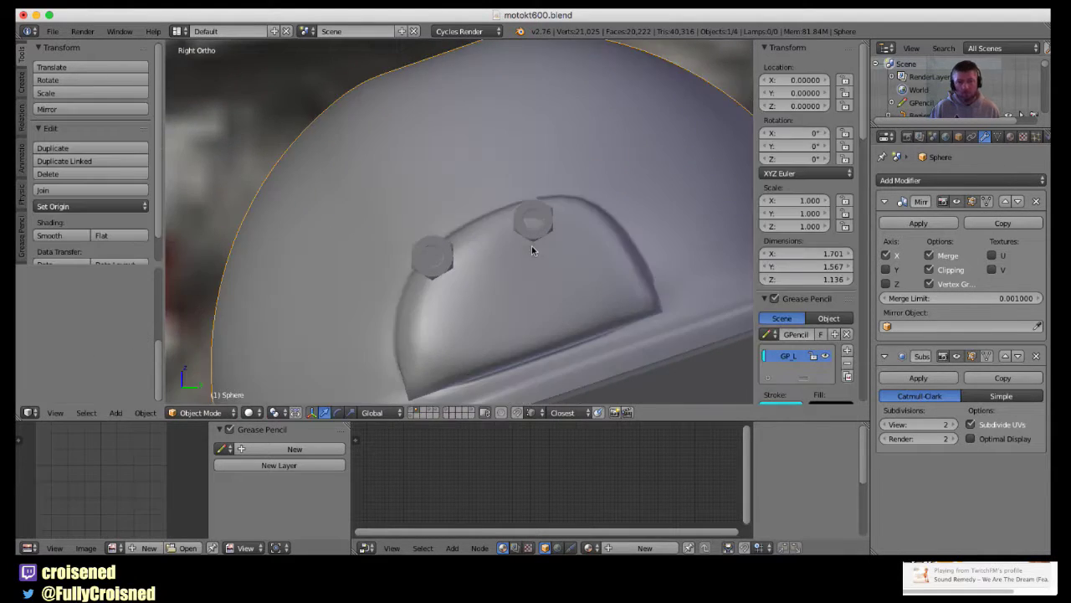
mouse_move(531, 245)
middle_mouse_down()
mouse_move(426, 312)
mouse_move(567, 313)
mouse_move(569, 273)
middle_mouse_up()
key("Tab")
key("z")
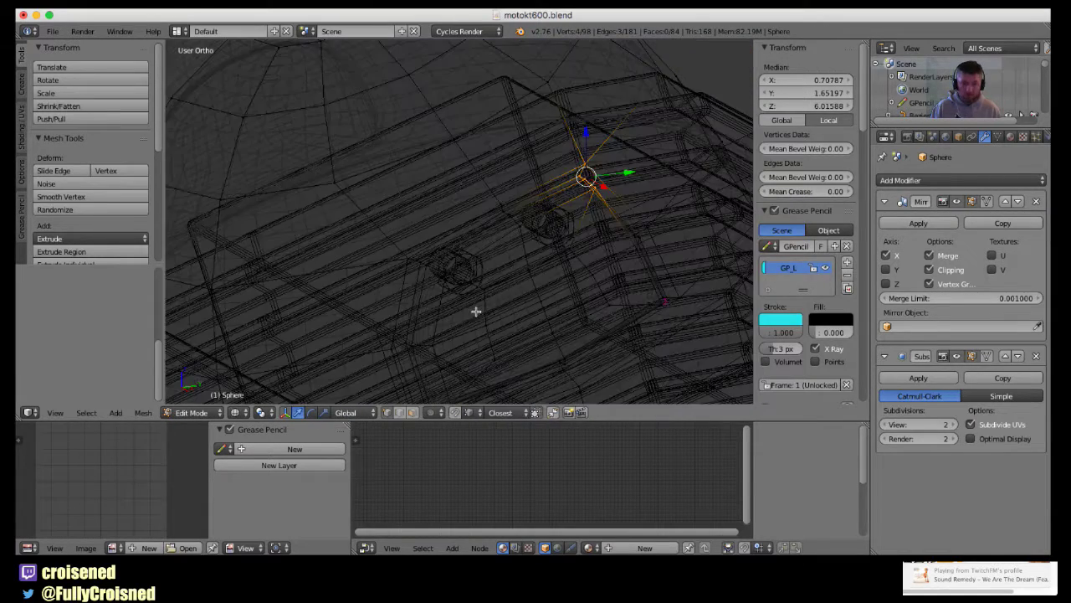
key("a")
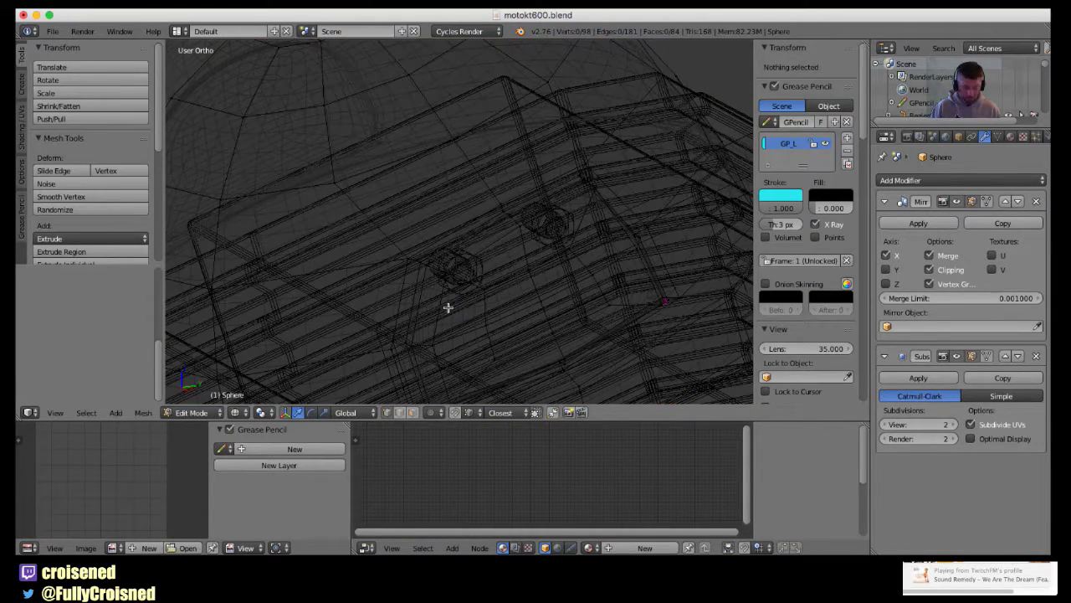
key("c")
left_click(435, 284)
key("Escape")
key("KP_Decimal")
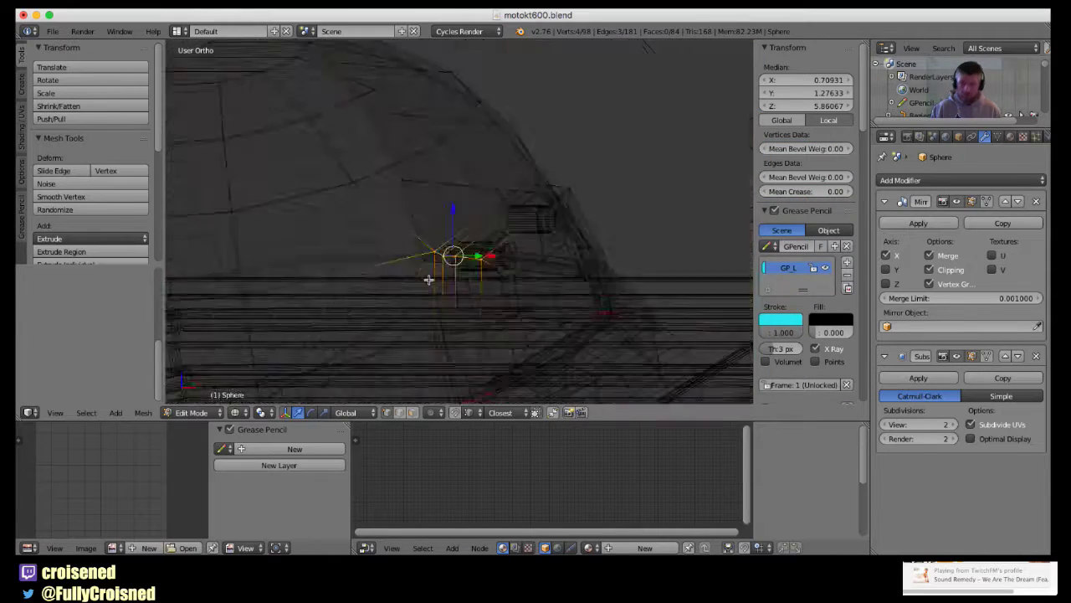
key("z")
key("KP_3")
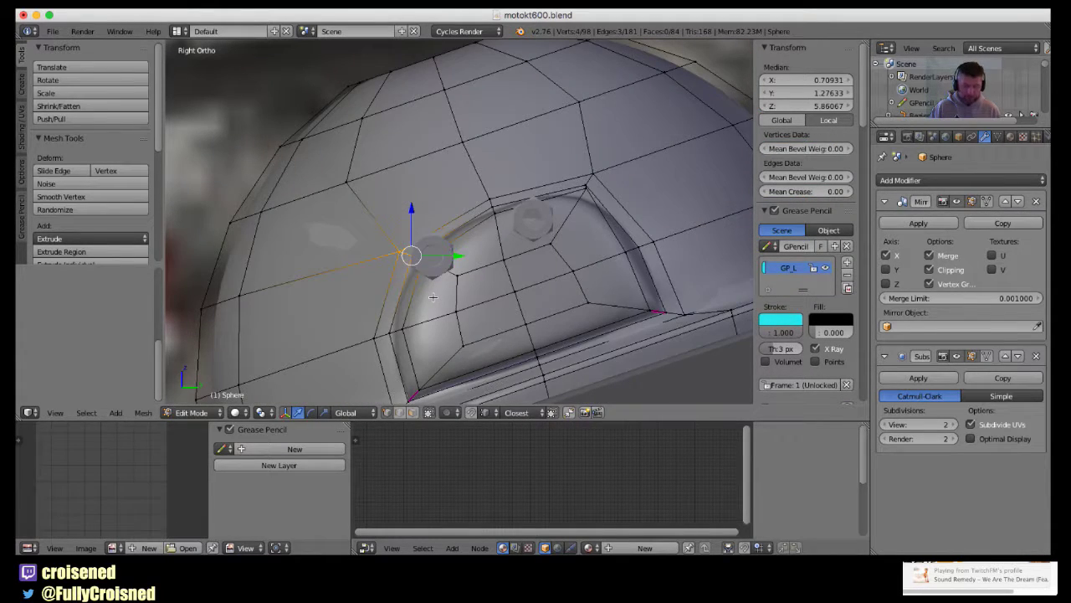
Nudge the selected vertices about 0.05 along Y and return to Object Mode.
key("g")
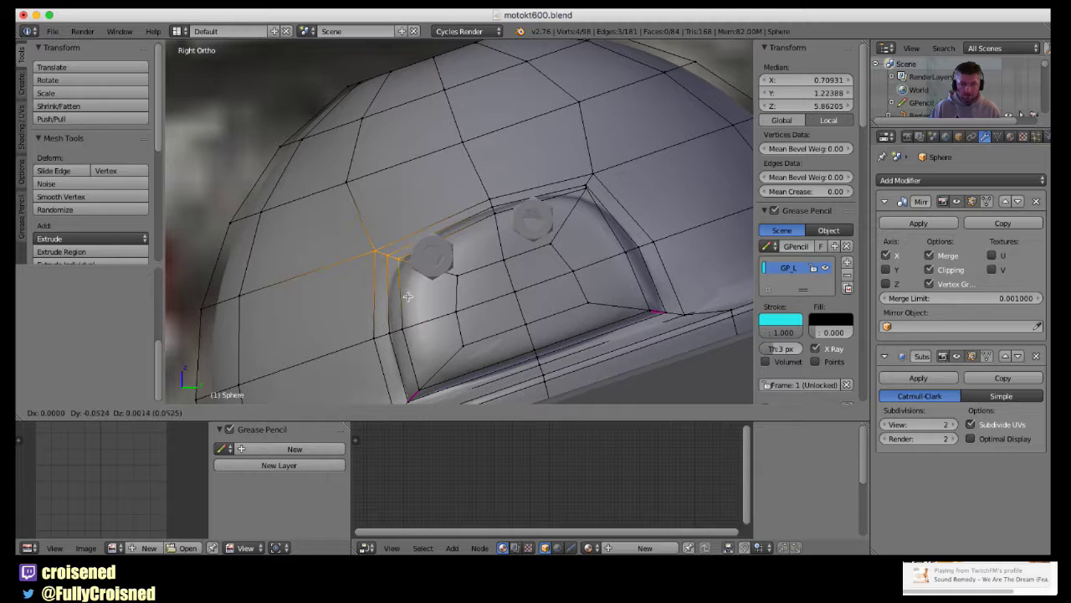
left_click(405, 296)
key("Tab")
scroll(461, 294, "down", 3)
mouse_move(461, 294)
middle_mouse_down()
mouse_move(595, 328)
mouse_move(507, 324)
mouse_move(553, 314)
mouse_move(435, 278)
mouse_move(554, 306)
middle_mouse_up()
scroll(592, 330, "down", 1)
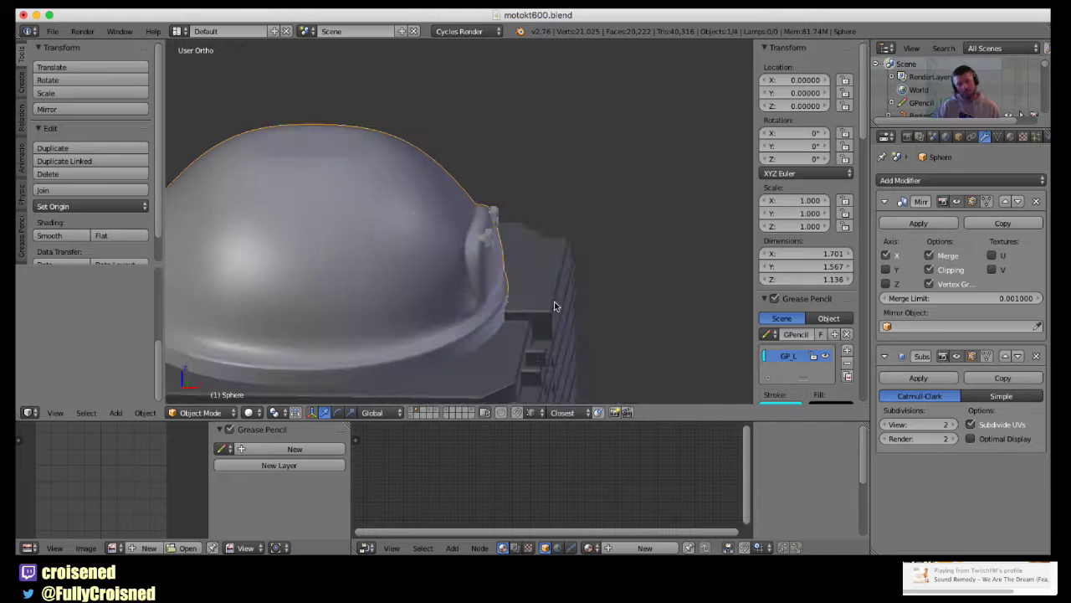
Save the motokt600.blend file.
left_click(51, 31)
left_click(63, 132)
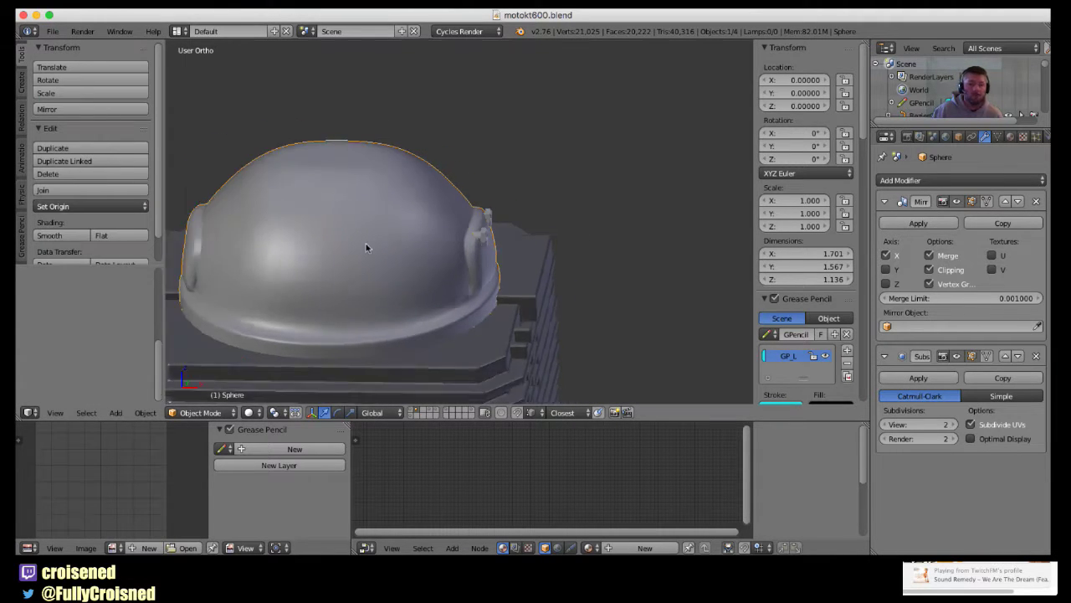
scroll(366, 243, "down", 3)
Switch to the Right Ortho view and frame the cylinder head over the side reference photo.
key("KP_1")
key("KP_3")
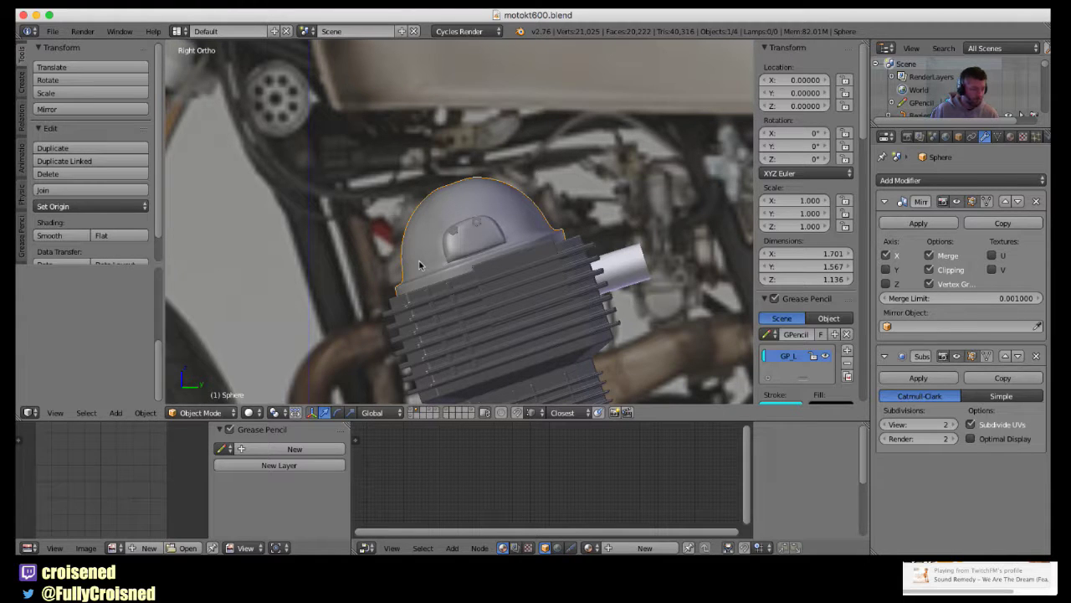
scroll(428, 268, "up", 1)
scroll(410, 274, "up", 1)
scroll(414, 272, "up", 2)
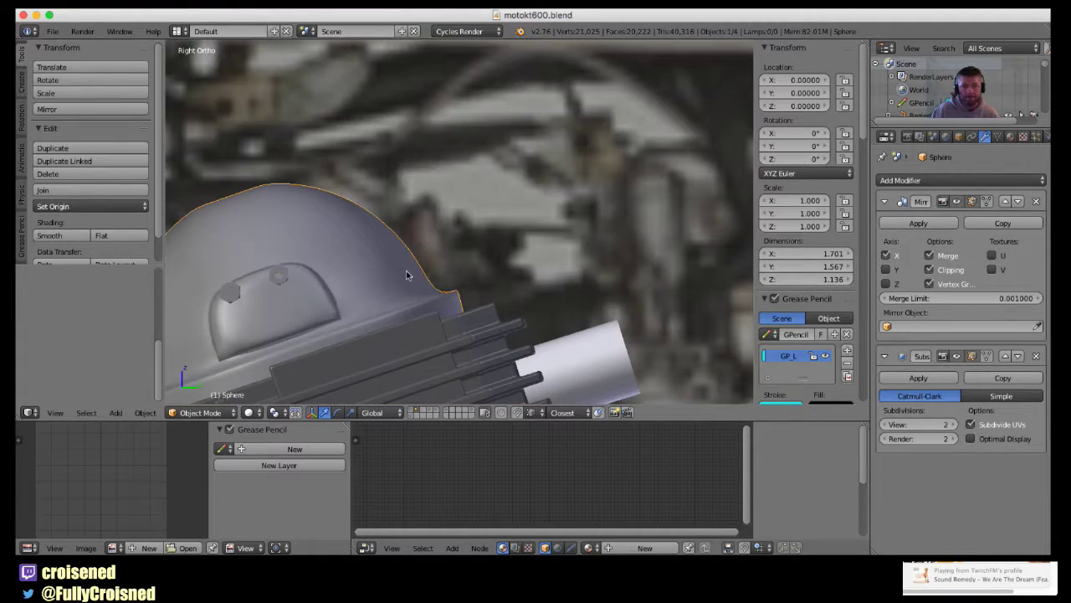
scroll(421, 267, "up", 1)
scroll(421, 268, "down", 3)
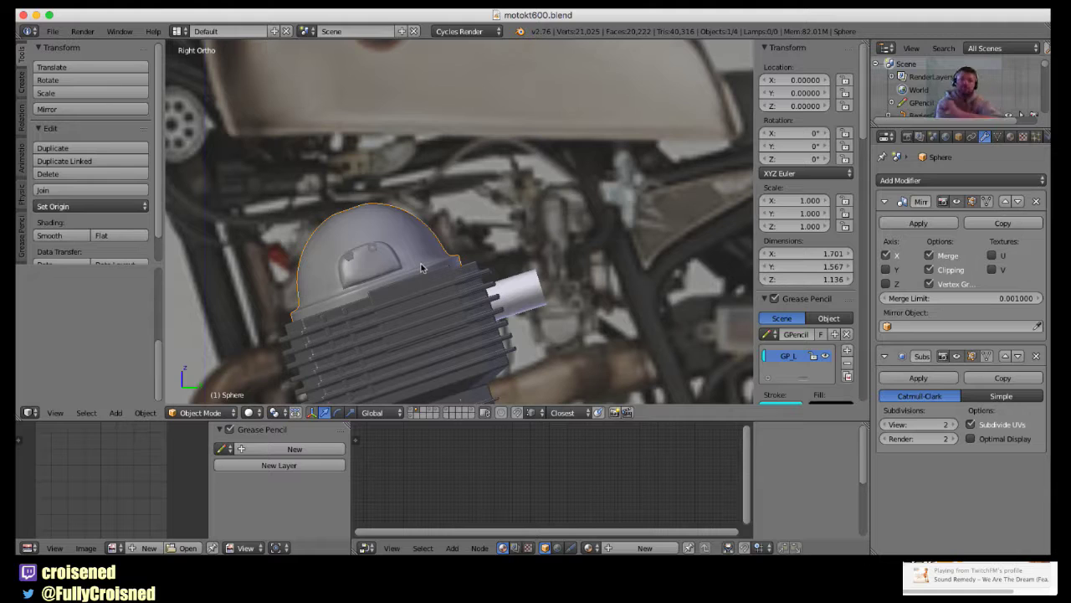
middle_click_drag(452, 293, 506, 318, "shift")
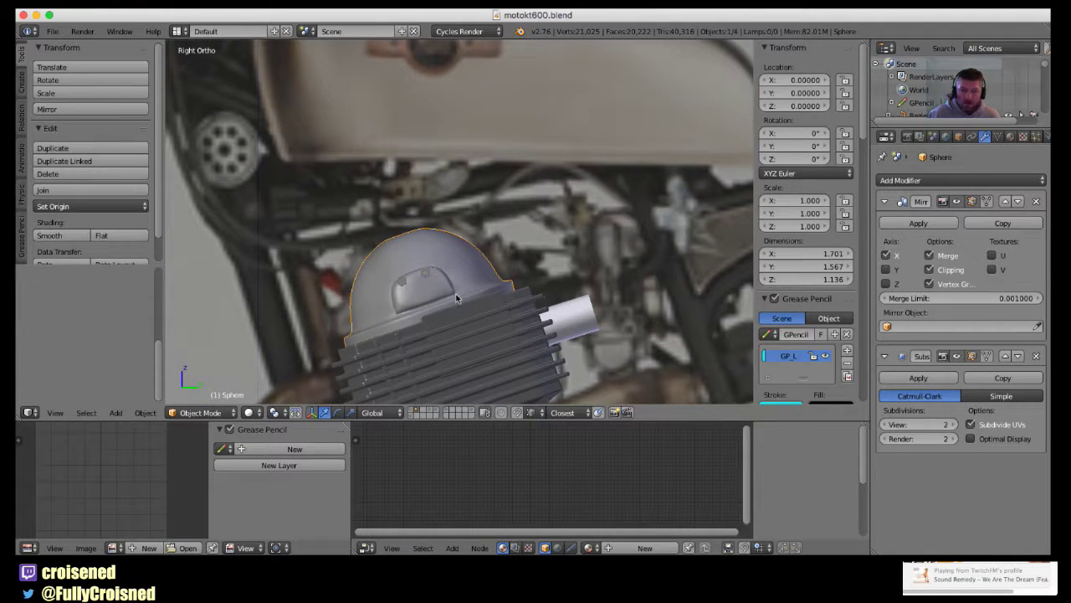
Toggle wireframe shading on and back off, then enter Edit Mode on the head cover.
scroll(462, 299, "up", 3)
key("z")
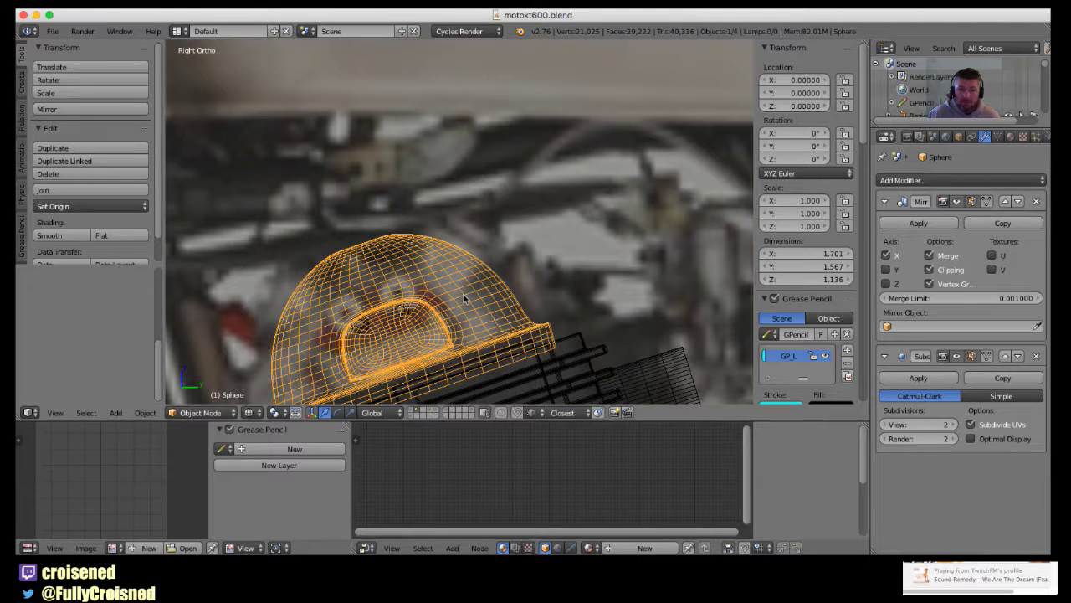
key("z")
scroll(474, 271, "down", 3)
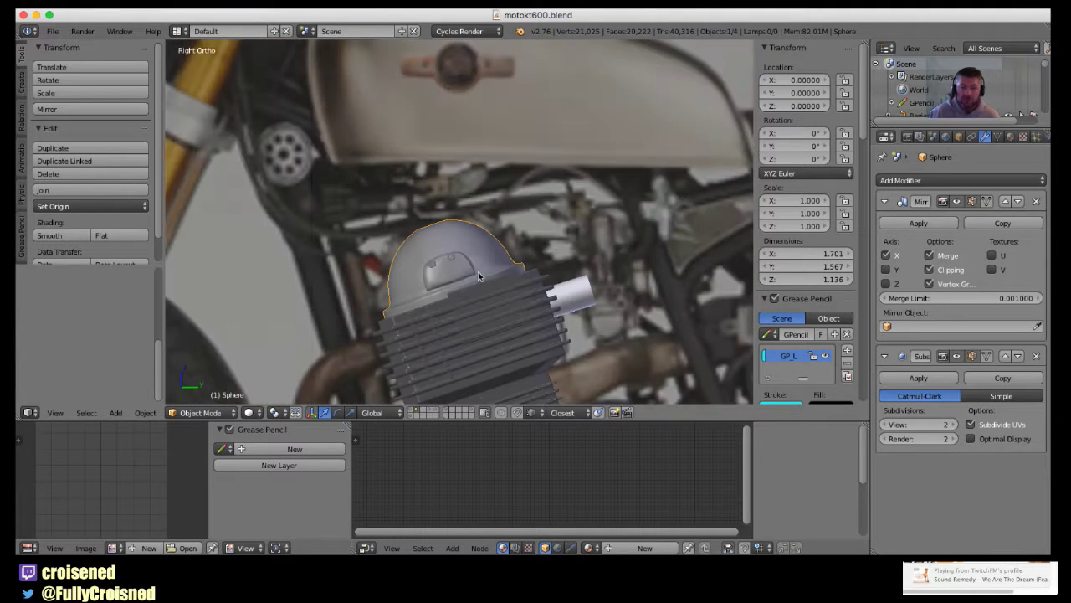
key("Tab")
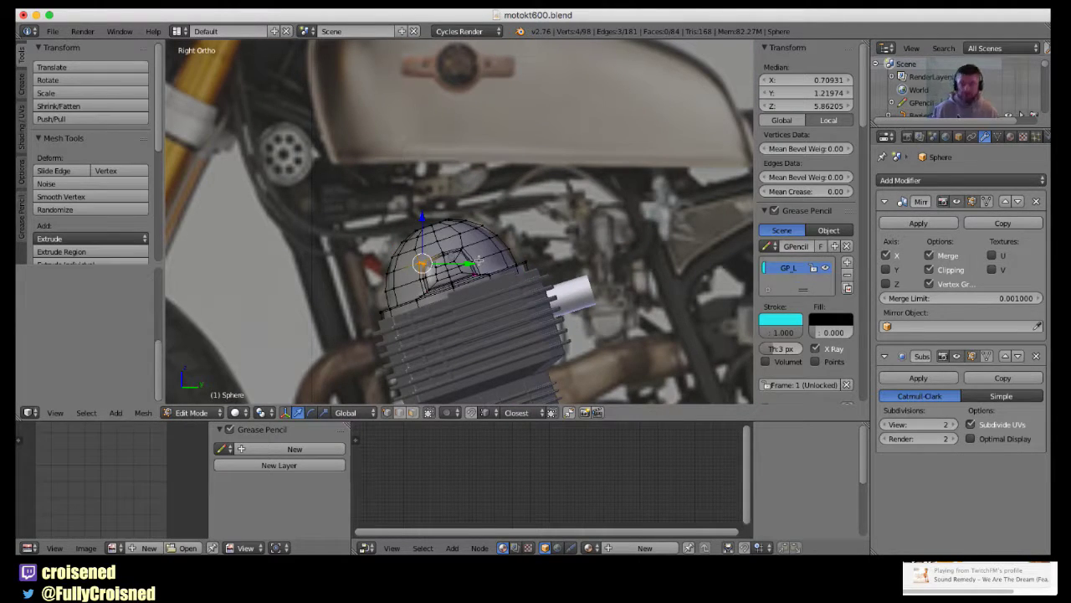
In front view, deselect all vertices and place the 3D cursor right of the cover.
key("KP_1")
key("a")
key("a")
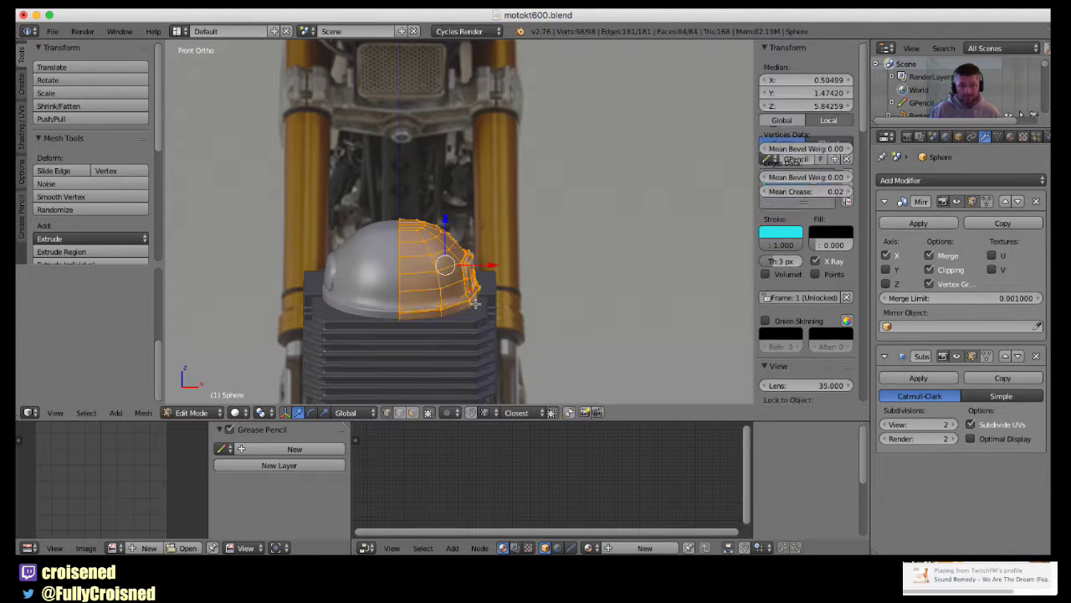
key("a")
mouse_move(471, 288)
middle_mouse_down("shift")
mouse_move(506, 246)
mouse_move(430, 249)
middle_mouse_up("shift")
scroll(442, 256, "down", 1)
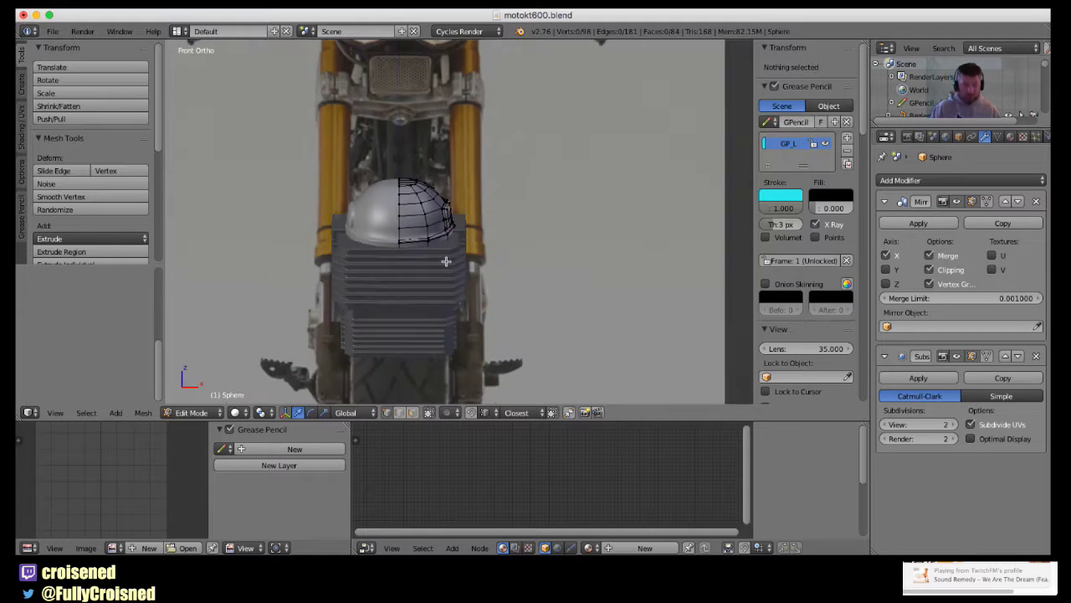
scroll(443, 256, "down", 2)
left_click(569, 220)
Add an 8-vertex cylinder and scale it down to 0.318.
key("shift+a")
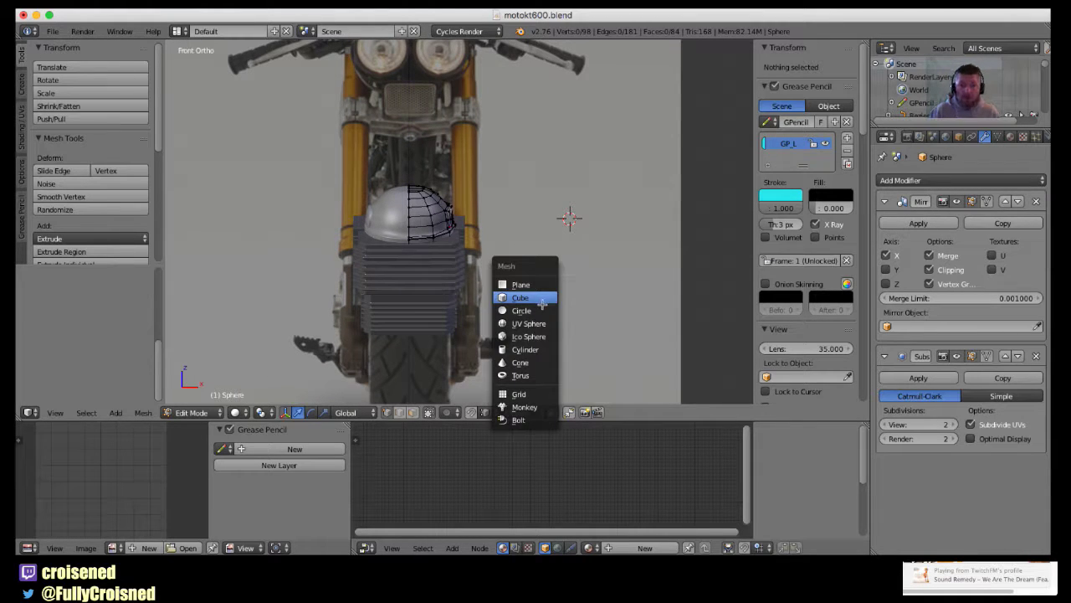
left_click(525, 349)
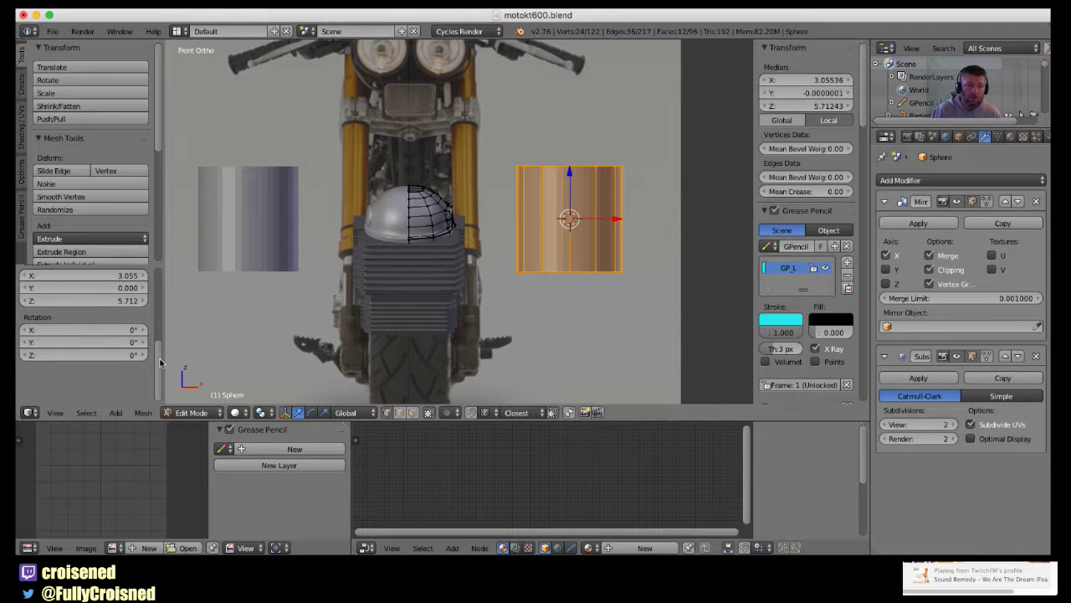
scroll(160, 362, "up", 5)
left_click(119, 306)
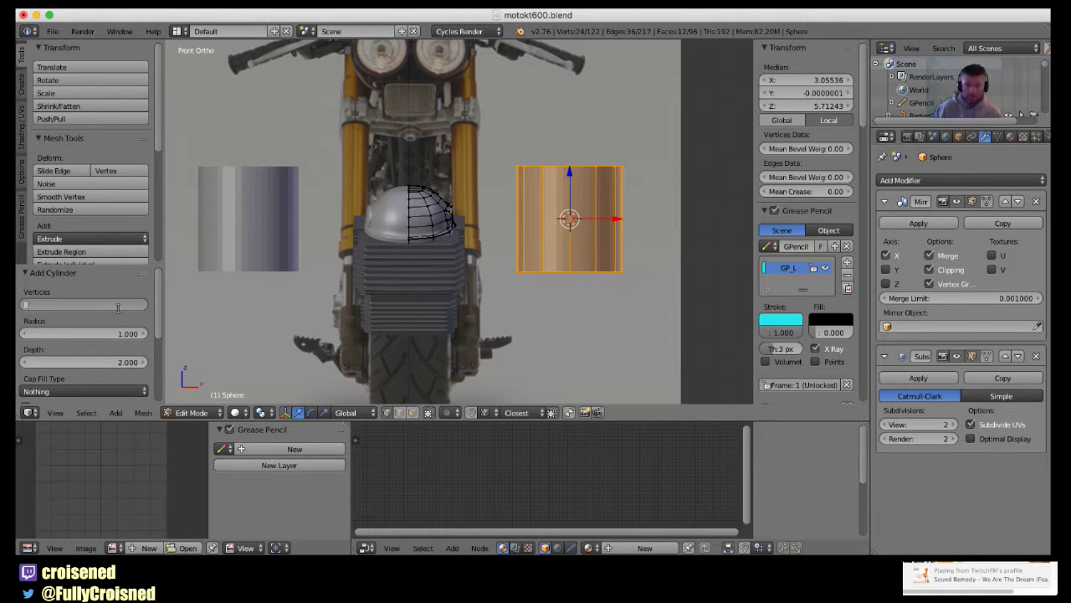
key("Return")
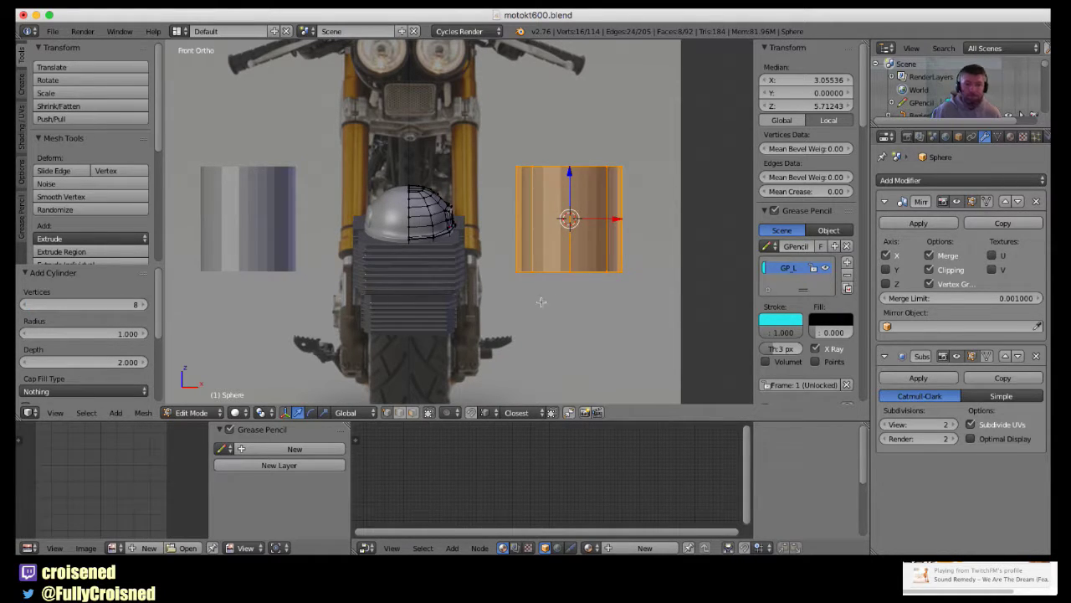
key("s")
left_click(583, 247)
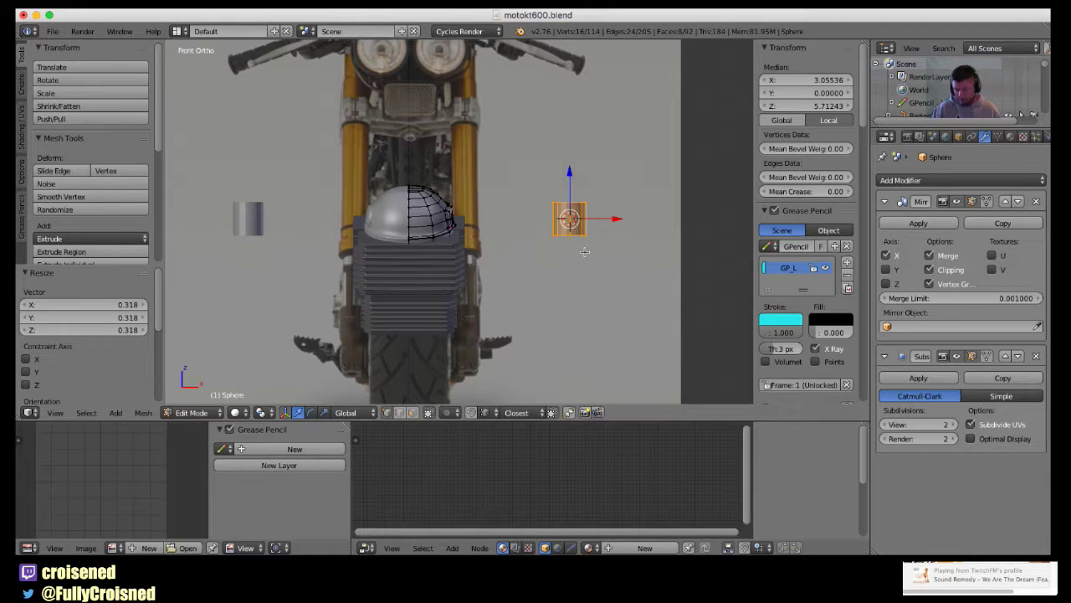
In right side view, shrink the cylinder further and move it 2.255 along Y against the cover.
middle_click_drag(583, 247, 585, 252)
key("KP_3")
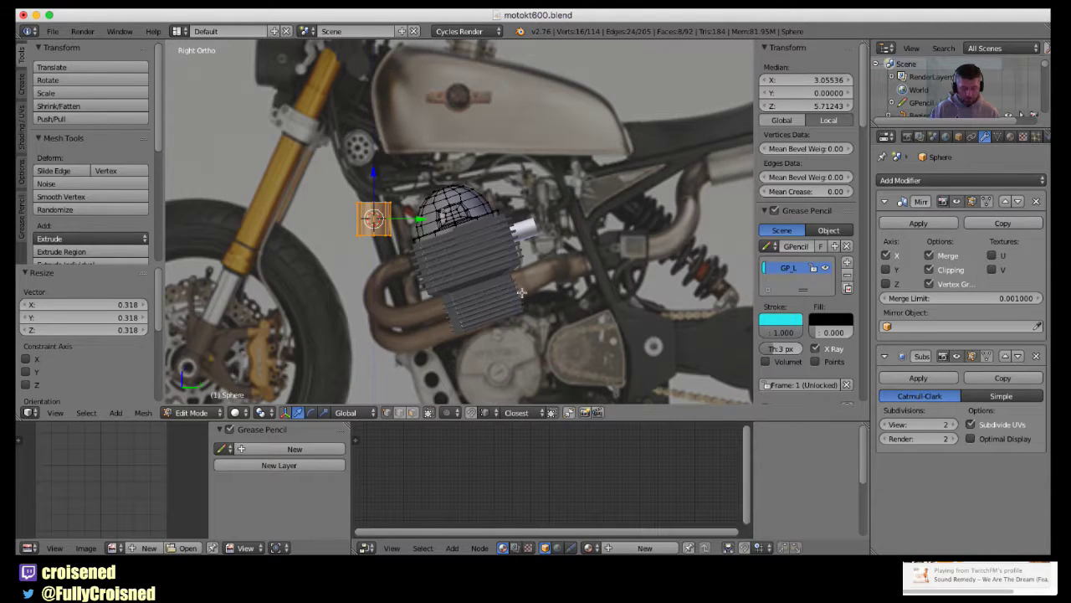
scroll(459, 269, "up", 4)
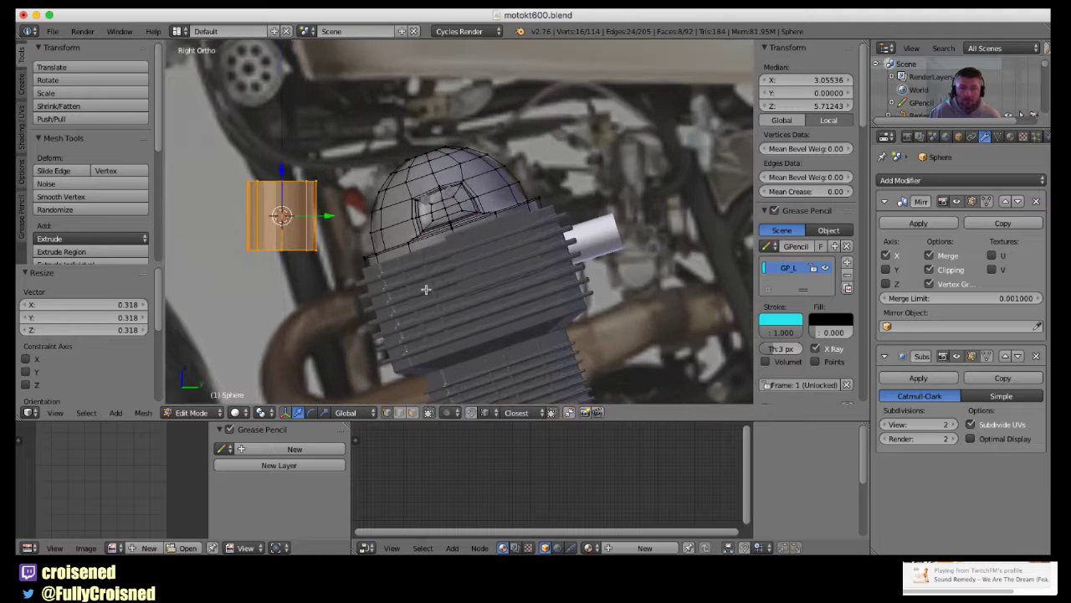
key("s")
left_click(350, 251)
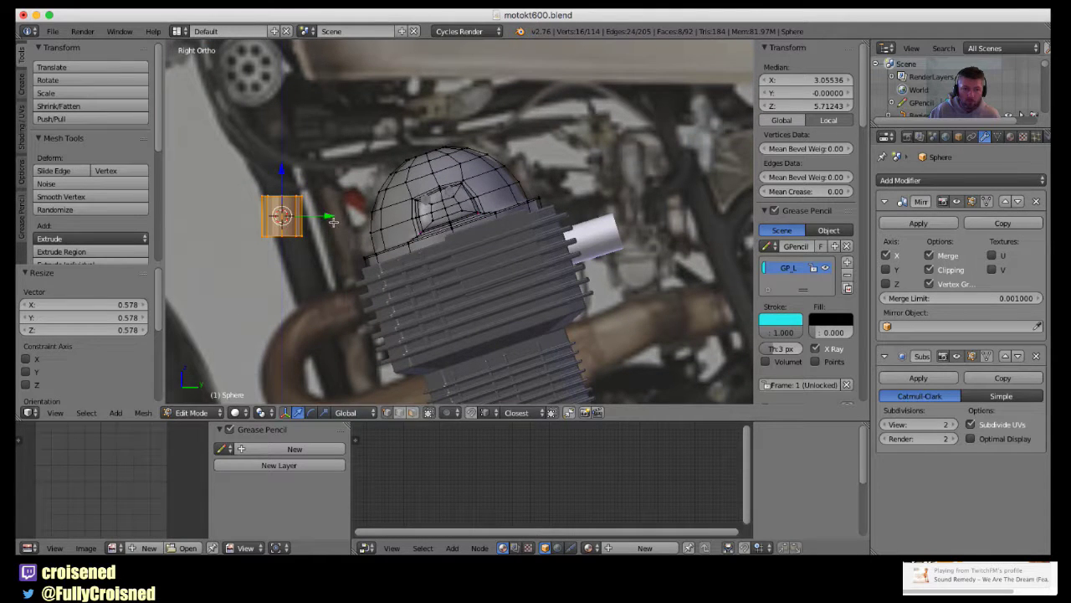
left_click_drag(334, 220, 565, 243)
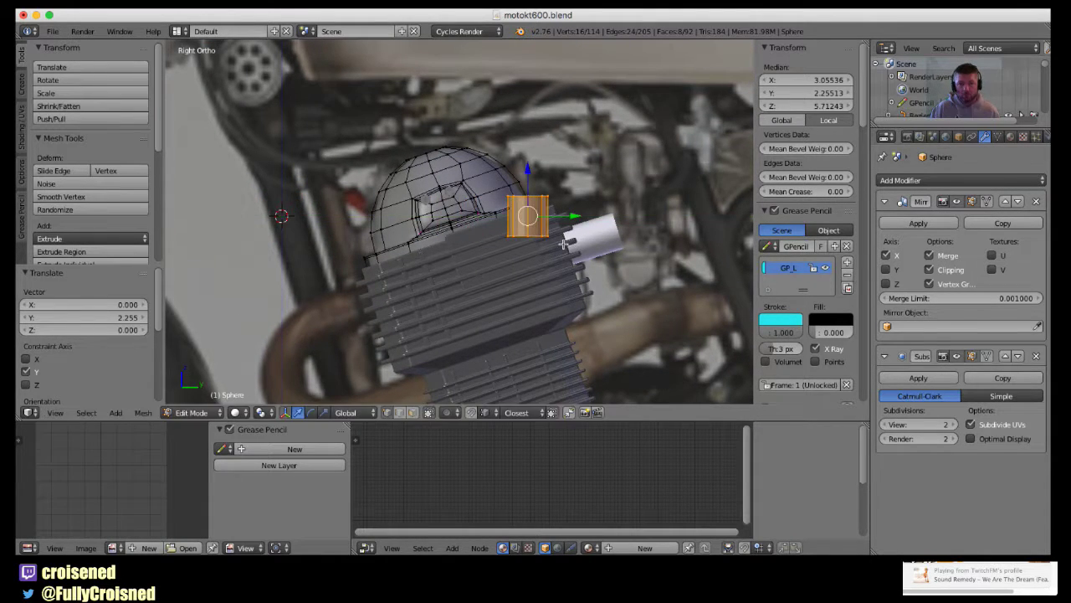
scroll(565, 243, "up", 2)
scroll(586, 293, "up", 2)
Select the whole cylinder and extrude its top, scaling it inward to 0.907.
right_click(596, 298)
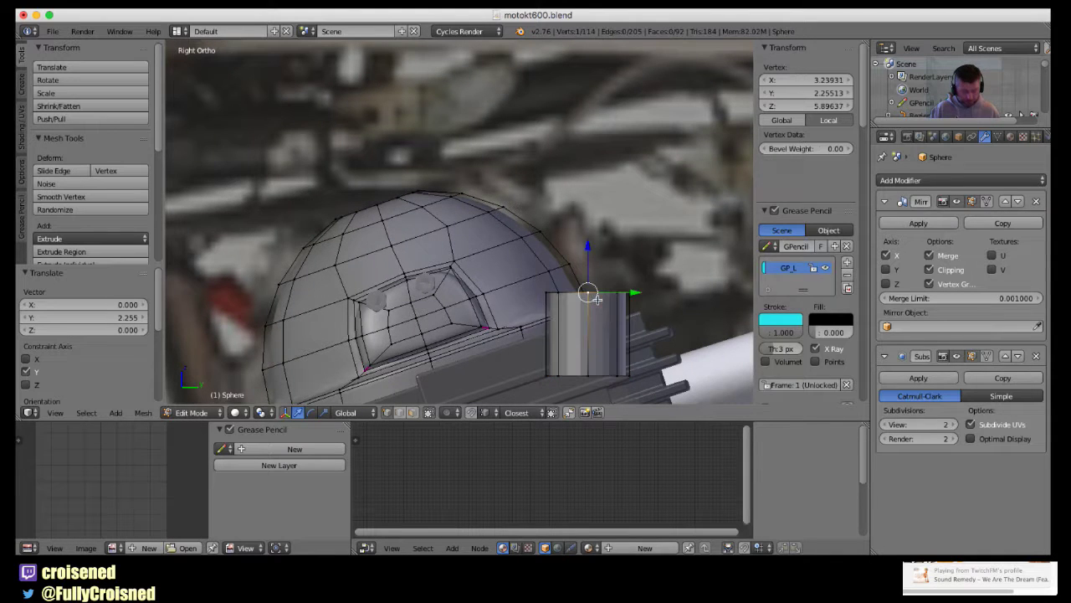
key("l")
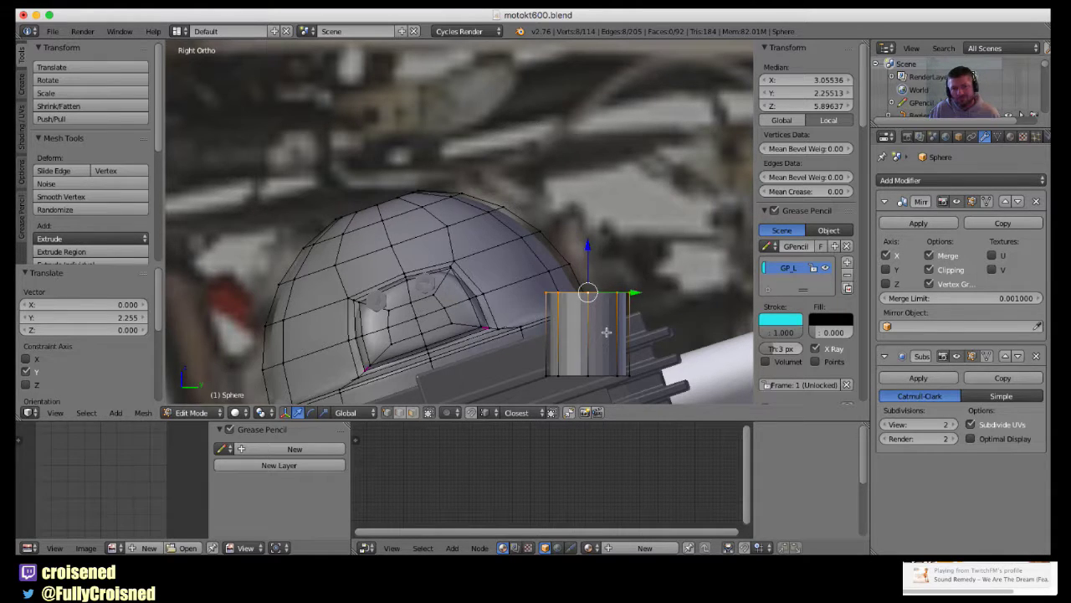
key("e")
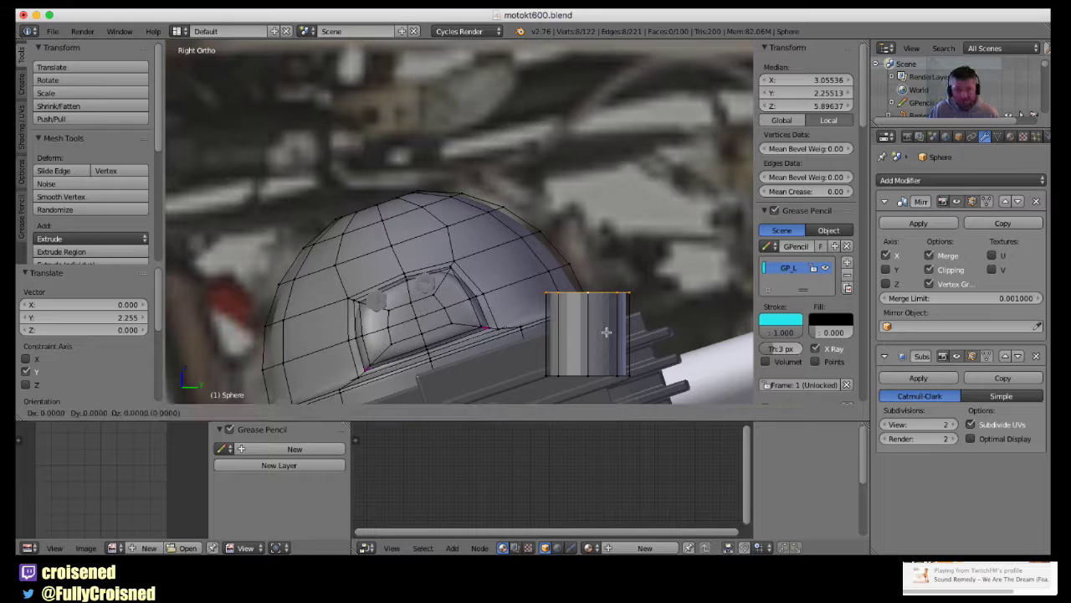
key("s")
left_click(603, 329)
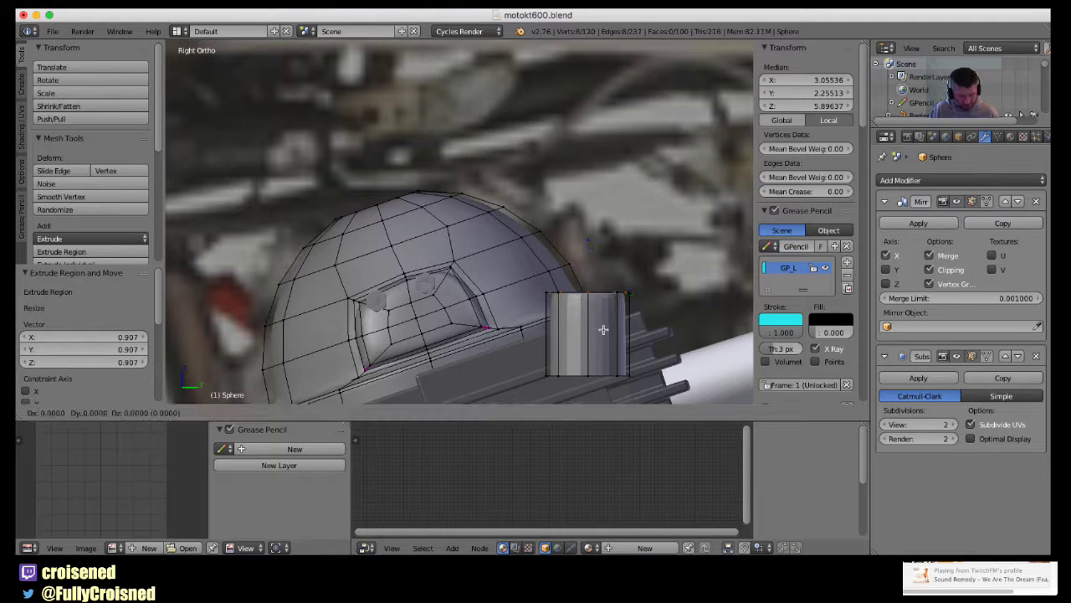
Extrude the top 0.057 up along Z, then extrude again and scale inward to 0.643.
key("e")
key("z")
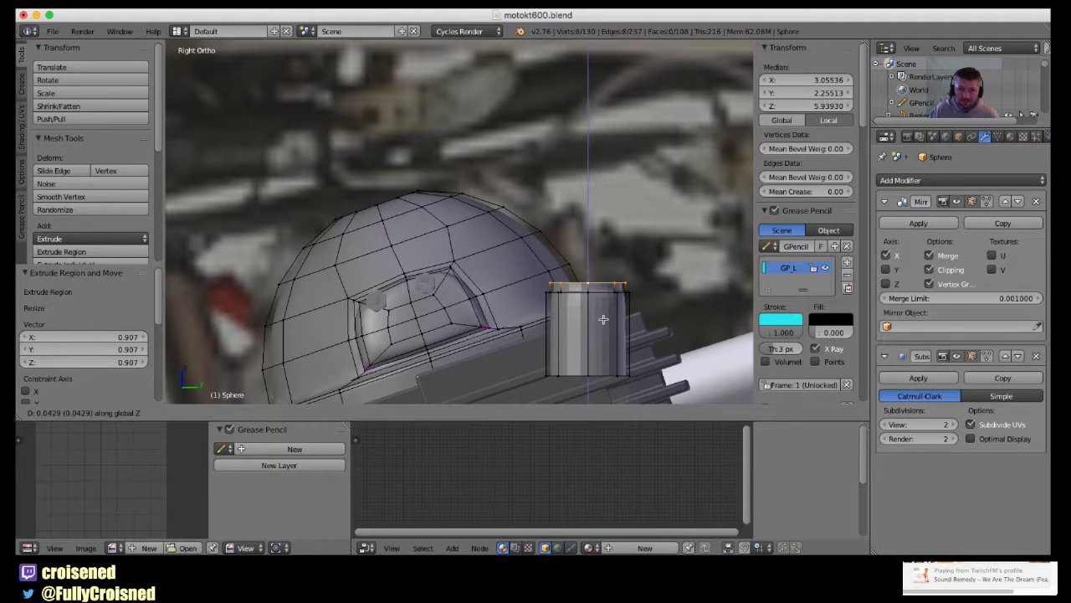
left_click(603, 316)
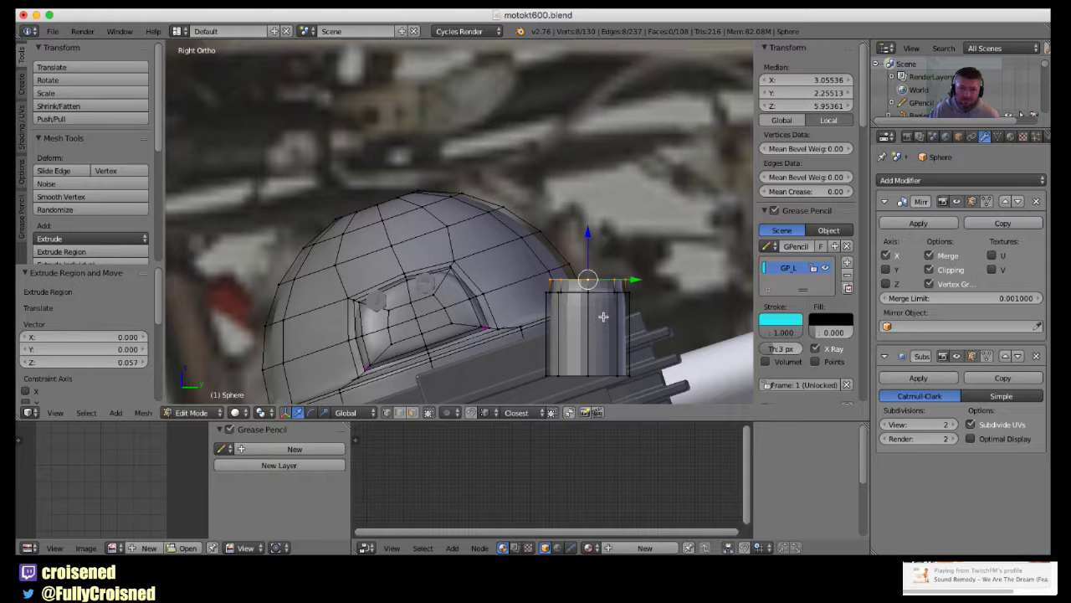
key("e")
key("s")
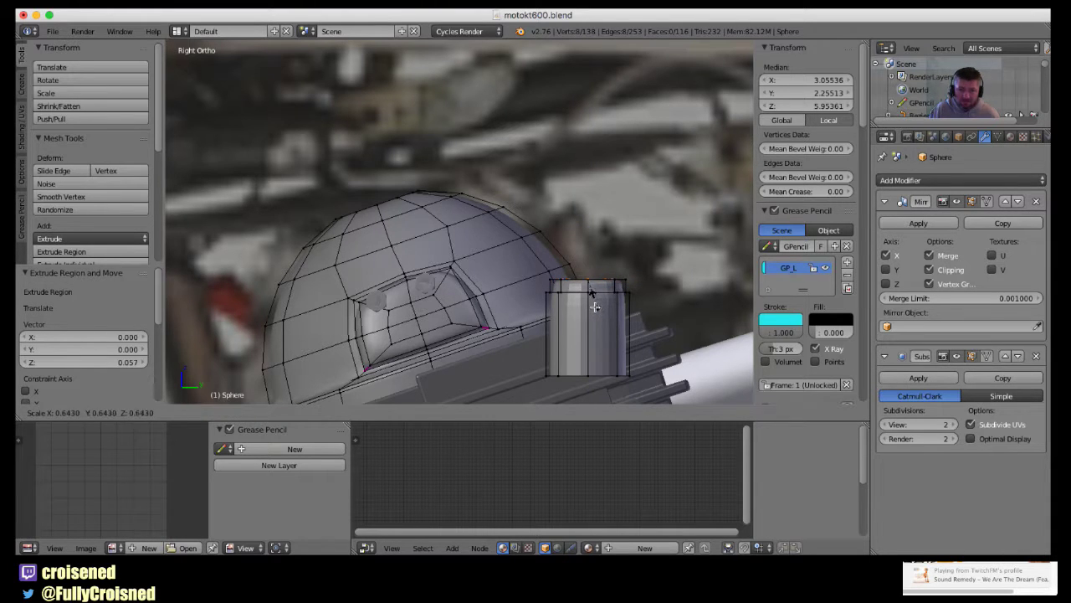
left_click(594, 308)
scroll(590, 309, "up", 1)
Extrude the boss's inner top loop and sink it down to form a recessed bore.
scroll(582, 310, "up", 2)
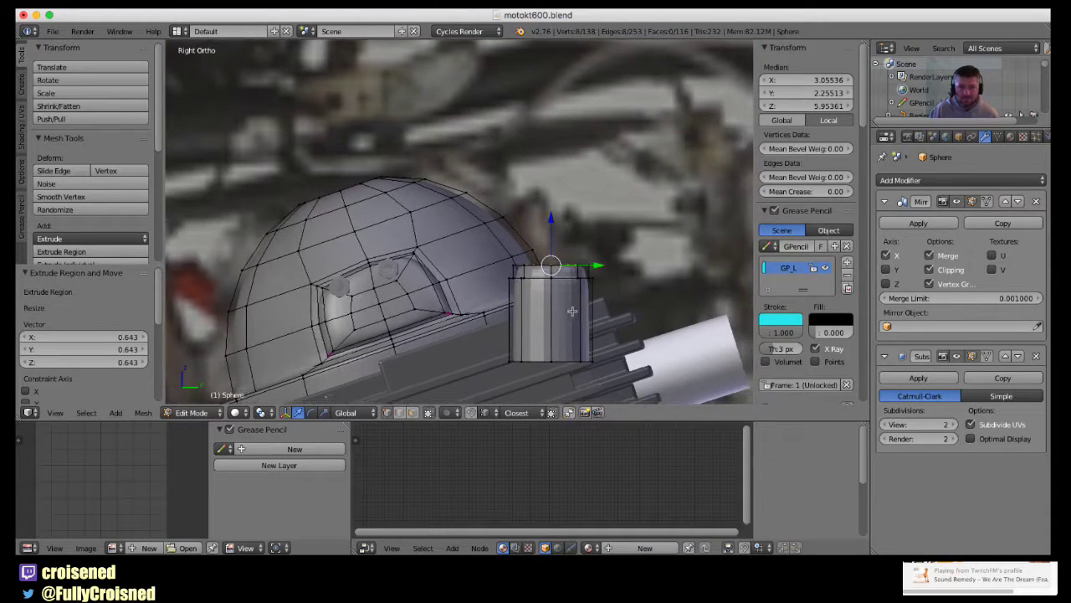
scroll(573, 311, "up", 2)
scroll(571, 312, "down", 3)
mouse_move(574, 311)
middle_mouse_down()
mouse_move(555, 332)
mouse_move(598, 232)
middle_mouse_up()
scroll(578, 259, "up", 3)
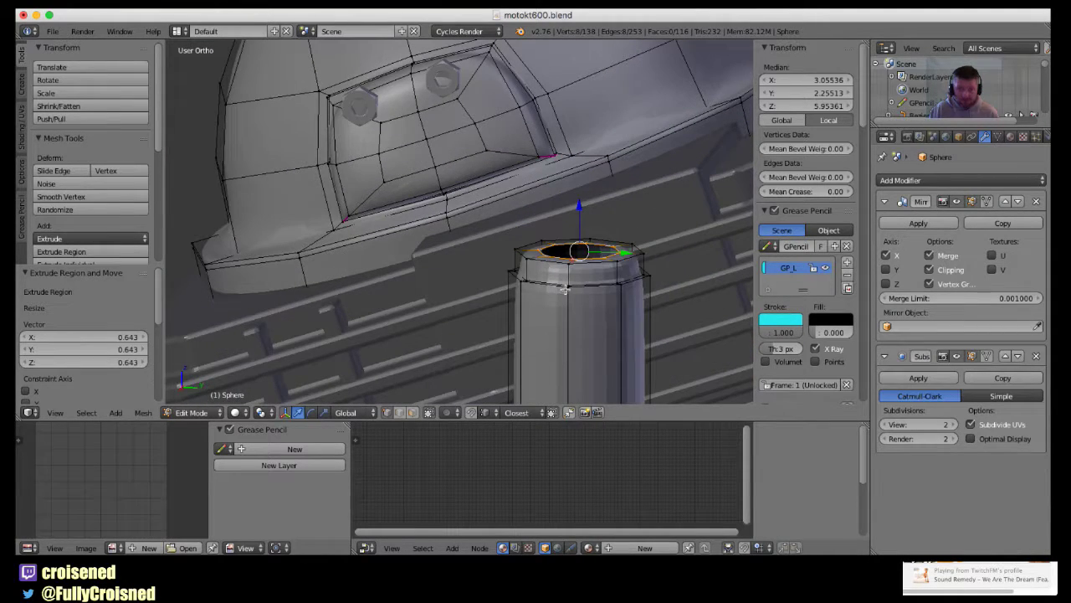
key("e")
right_click(563, 288)
key("g")
key("g")
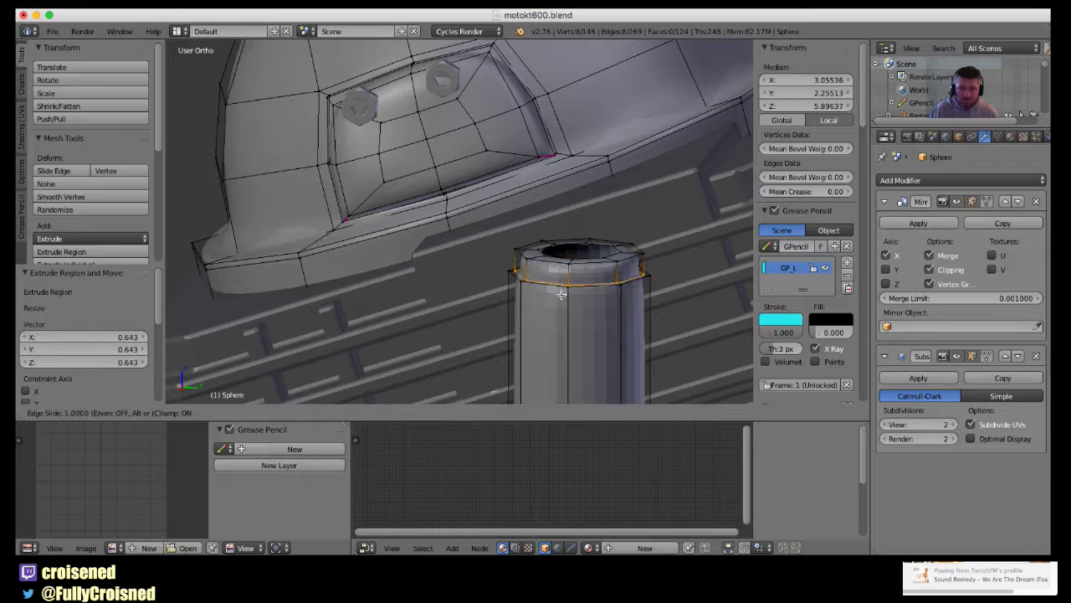
left_click(561, 291)
Add a support loop cut near the boss top and return to Object Mode.
key("ctrl+r")
left_click(561, 334)
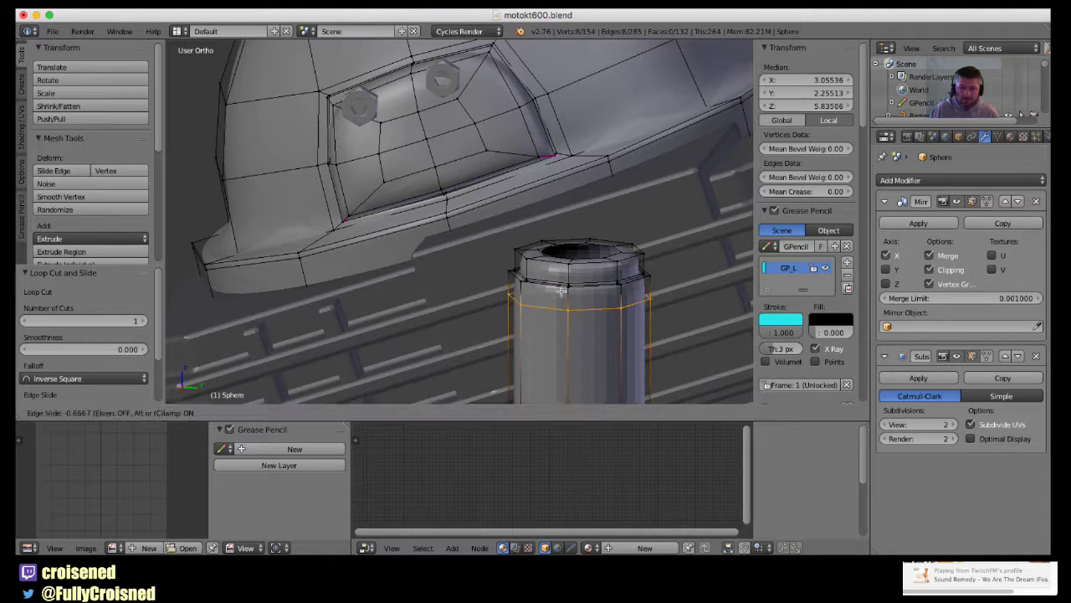
left_click(563, 277)
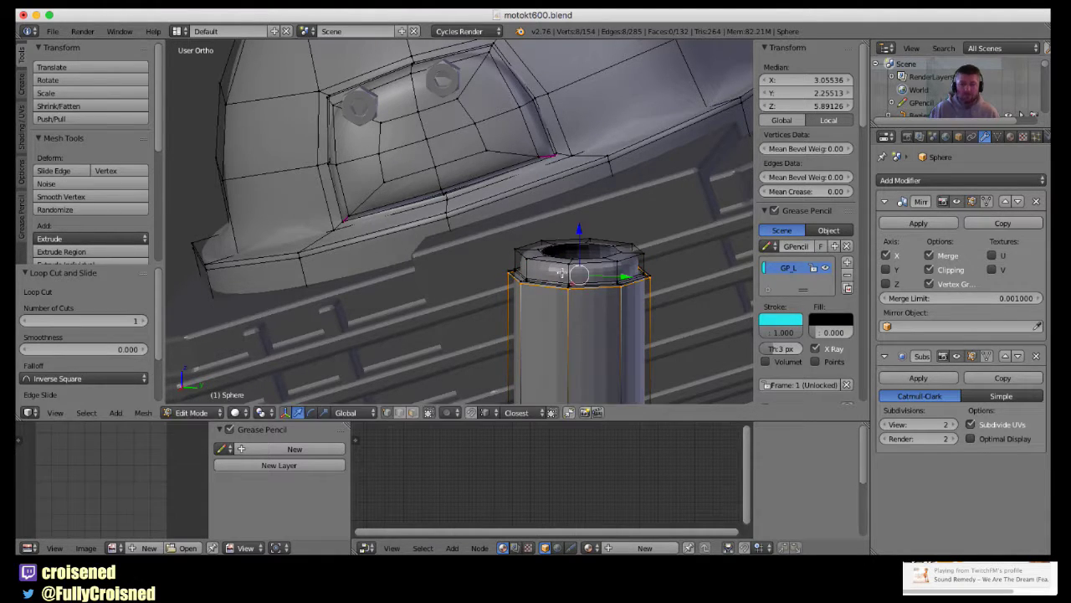
key("Tab")
Shade the cover smooth, assign it the Default material, and return to the right side view.
scroll(545, 283, "down", 4)
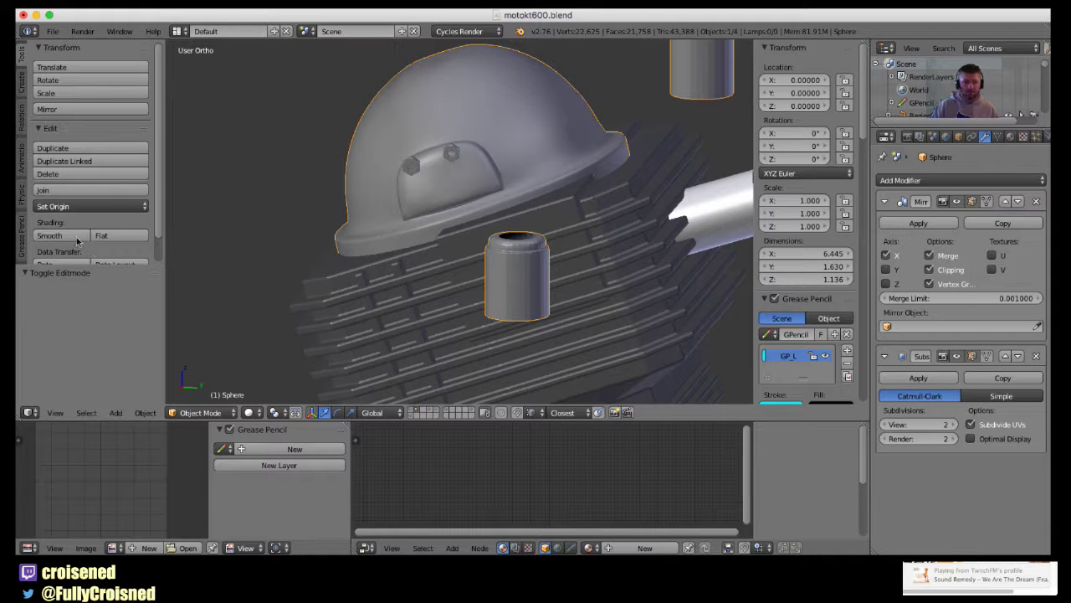
left_click(50, 235)
scroll(243, 262, "down", 3)
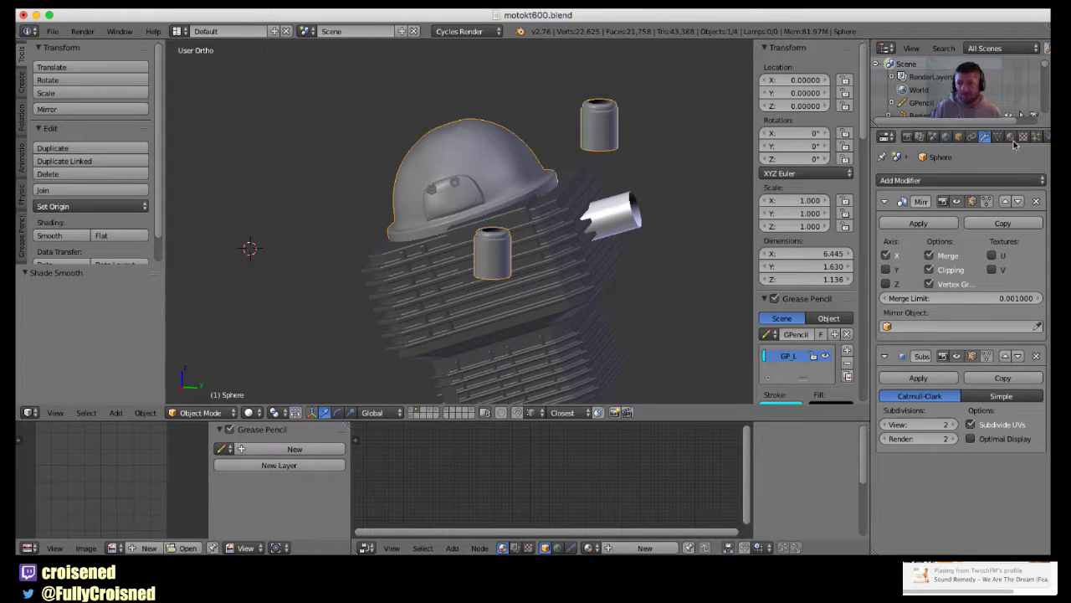
left_click(1011, 139)
left_click(885, 223)
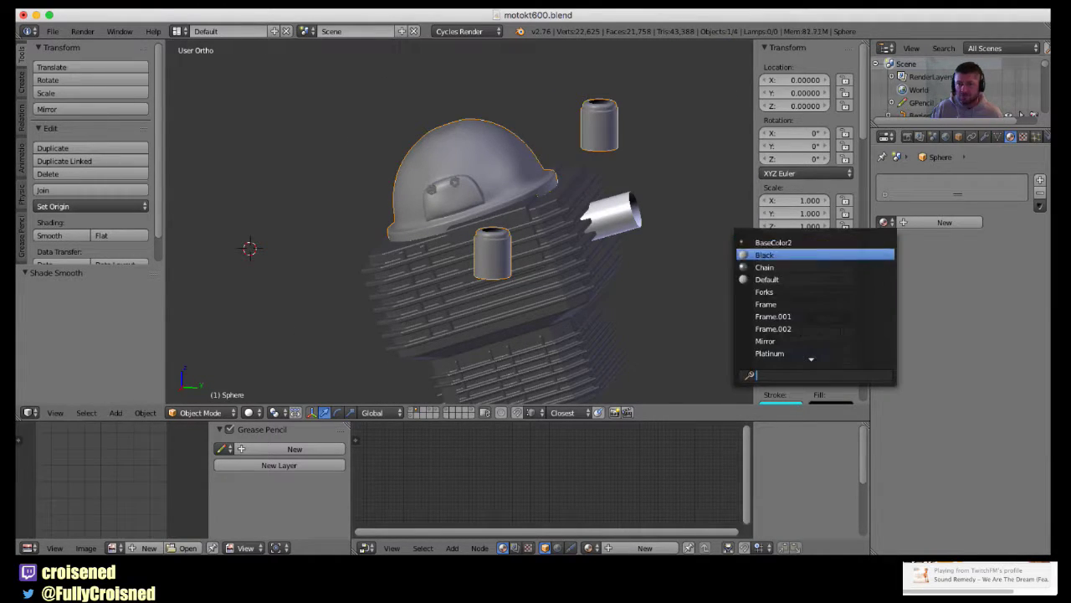
left_click(778, 276)
key("KP_1")
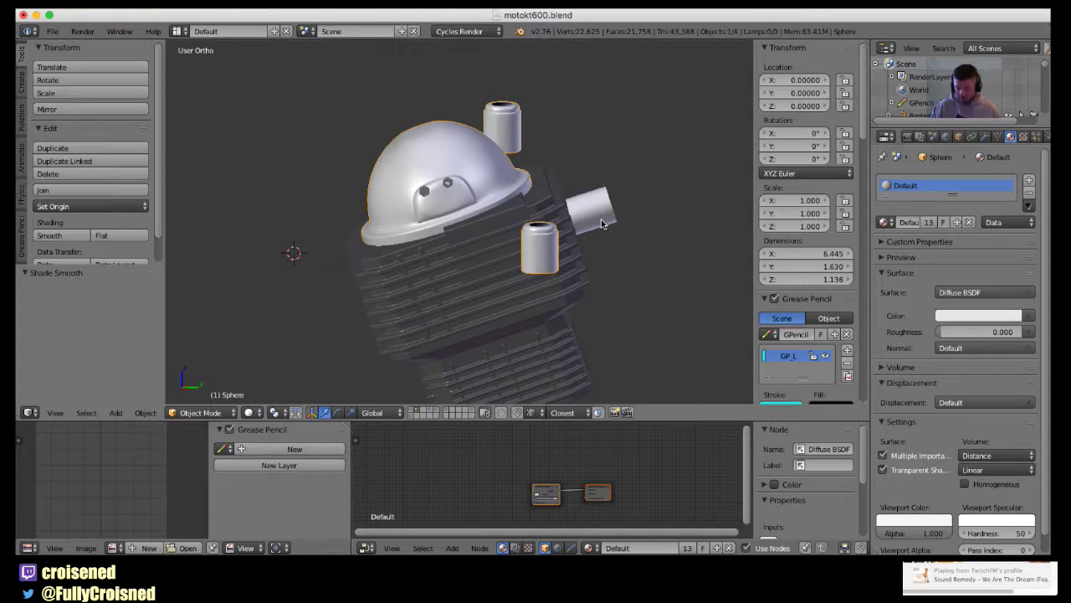
key("KP_3")
scroll(600, 216, "up", 1)
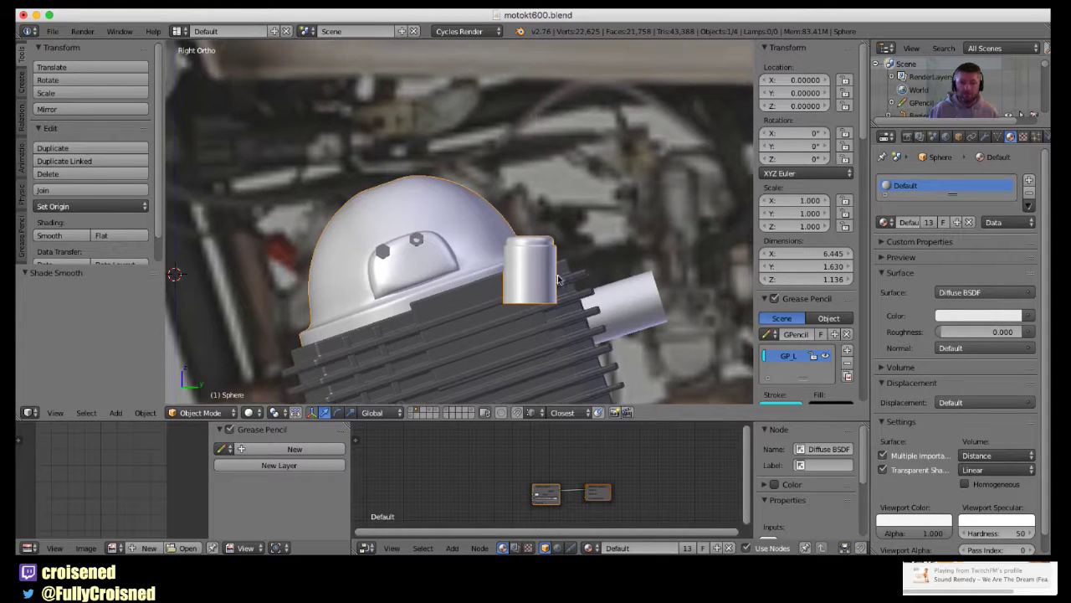
scroll(596, 204, "up", 1)
In wireframe Edit Mode, select the boss, move it above the dome and rotate it 37.4°.
key("z")
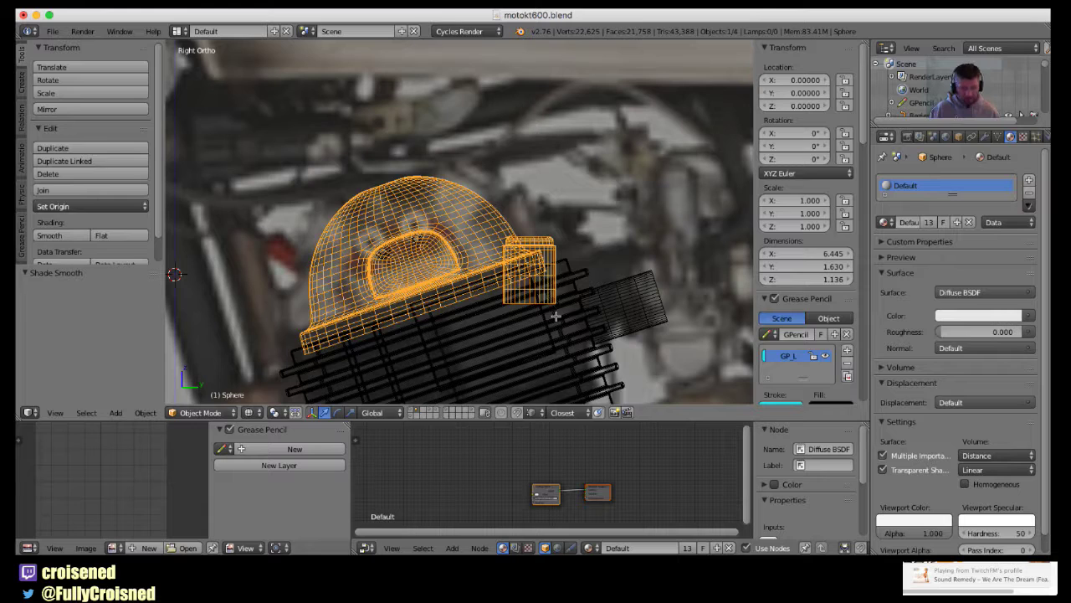
key("Tab")
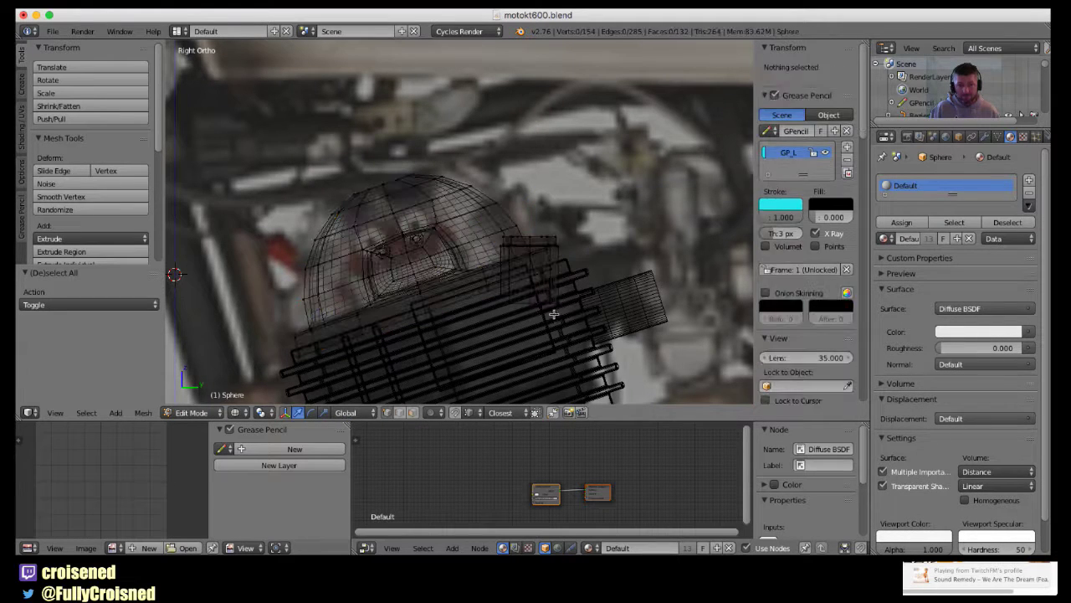
key("l")
key("g")
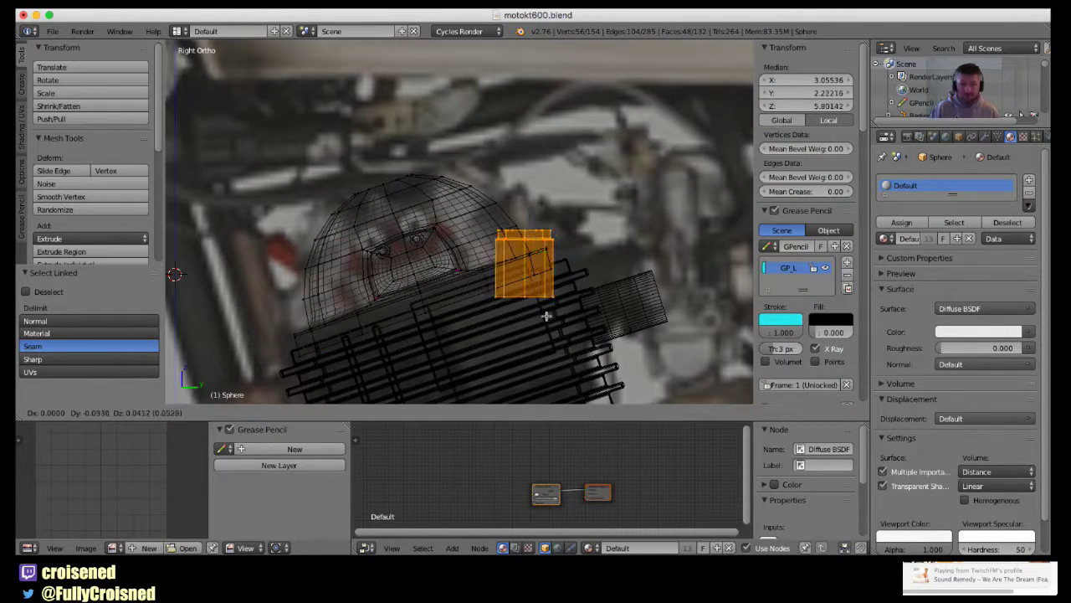
left_click(498, 249)
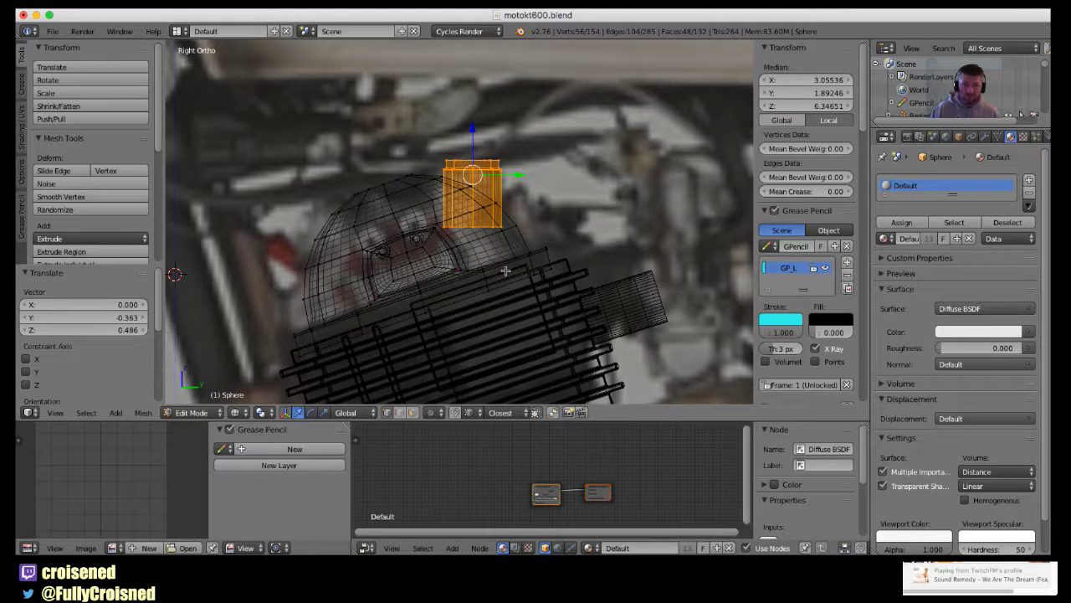
key("r")
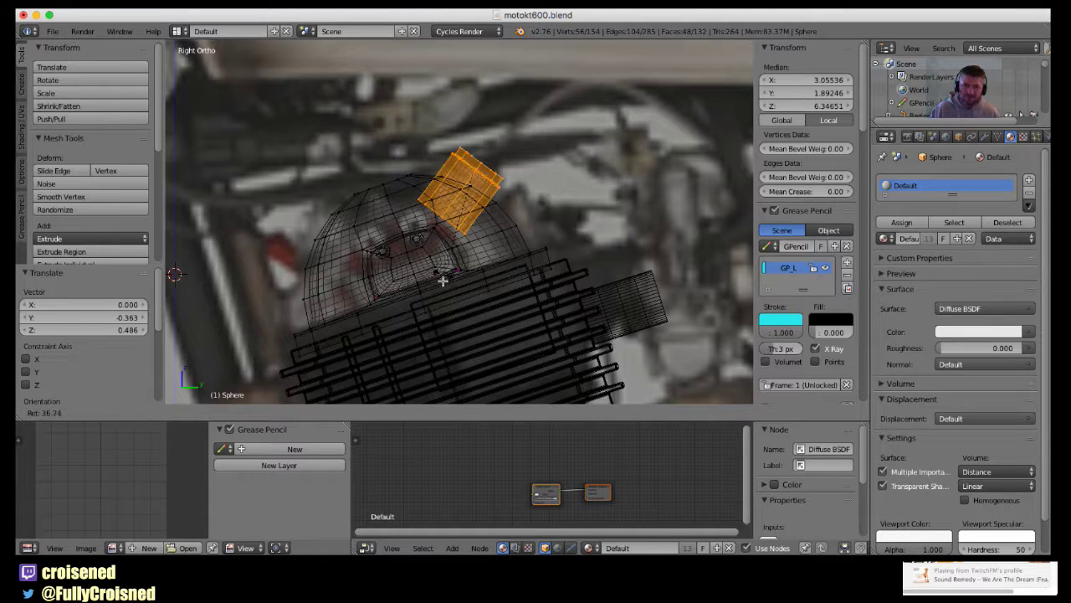
left_click(443, 280)
Move the boss -2.659 along X onto the dome top, then check it from both side views.
middle_click_drag(442, 280, 652, 305)
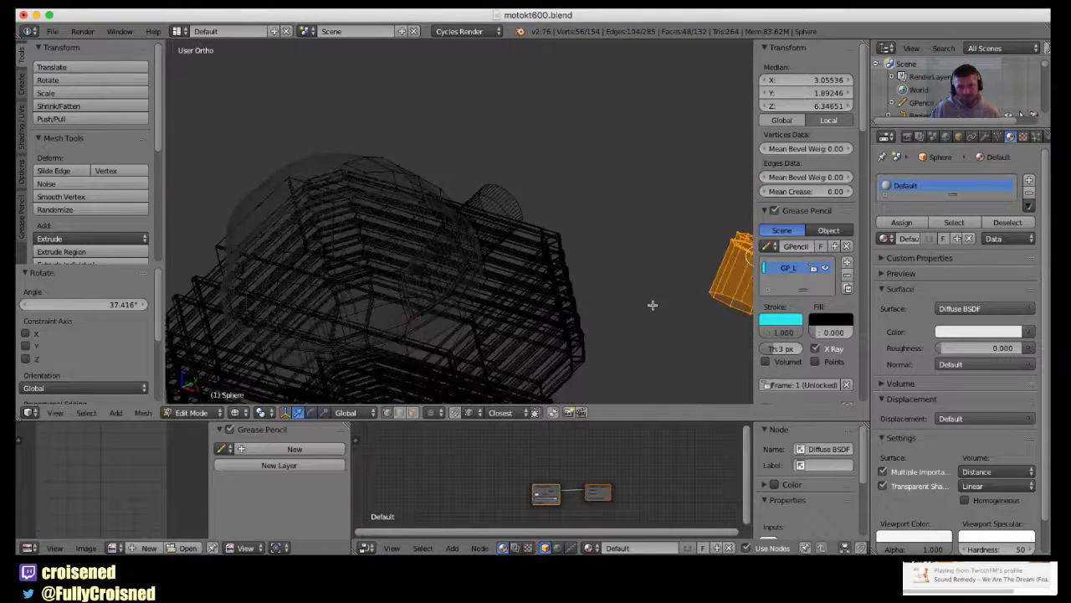
scroll(652, 304, "down", 3)
key("g")
key("x")
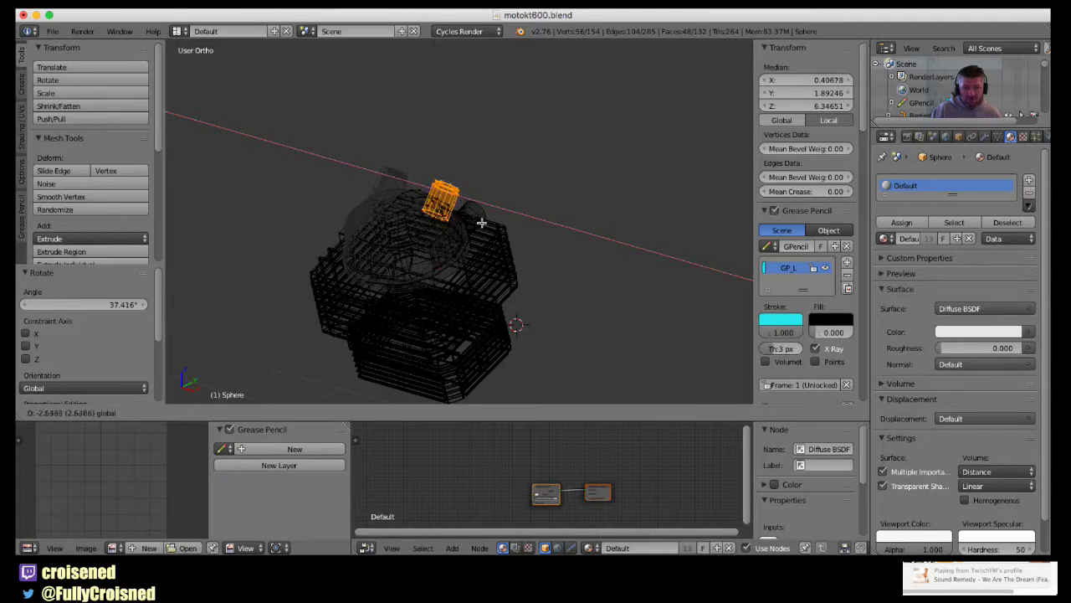
left_click(482, 222)
key("KP_3")
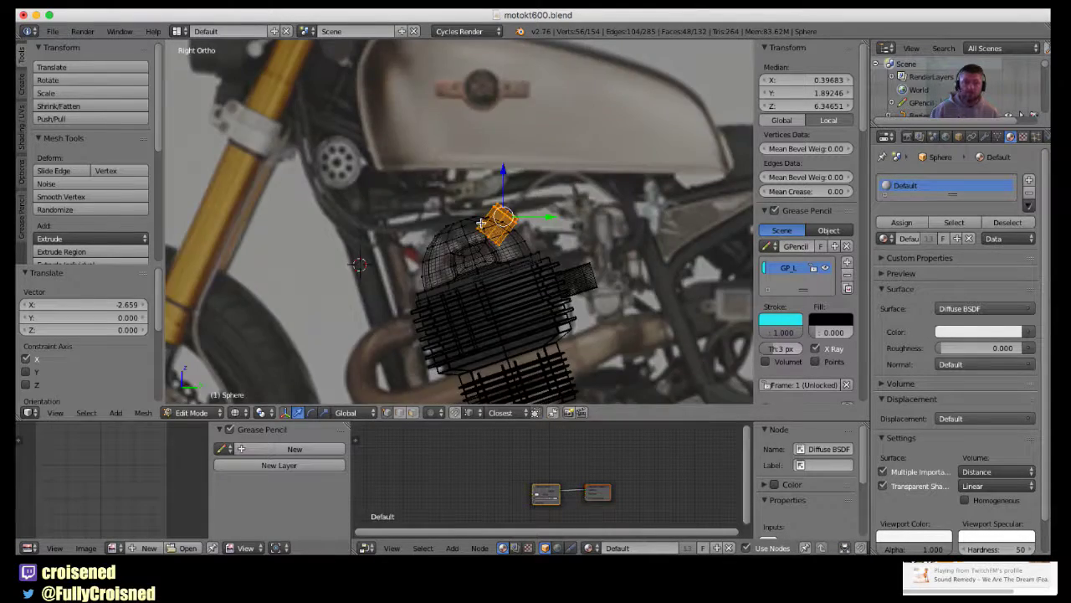
scroll(547, 256, "up", 3)
mouse_move(548, 256)
middle_mouse_down("shift")
mouse_move(483, 262)
mouse_move(504, 285)
middle_mouse_up("shift")
key("ctrl+KP_3")
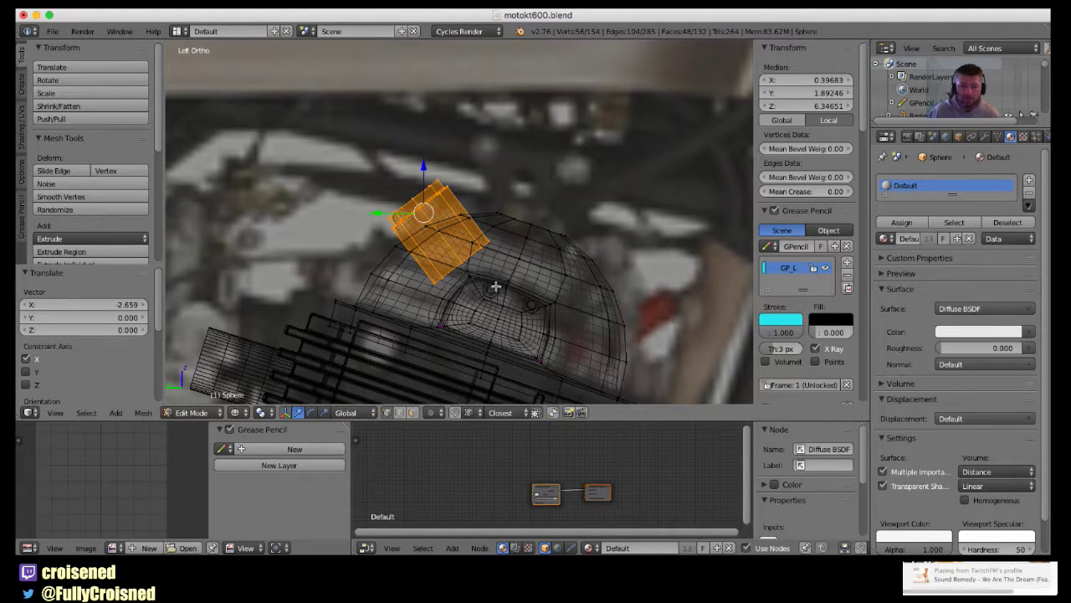